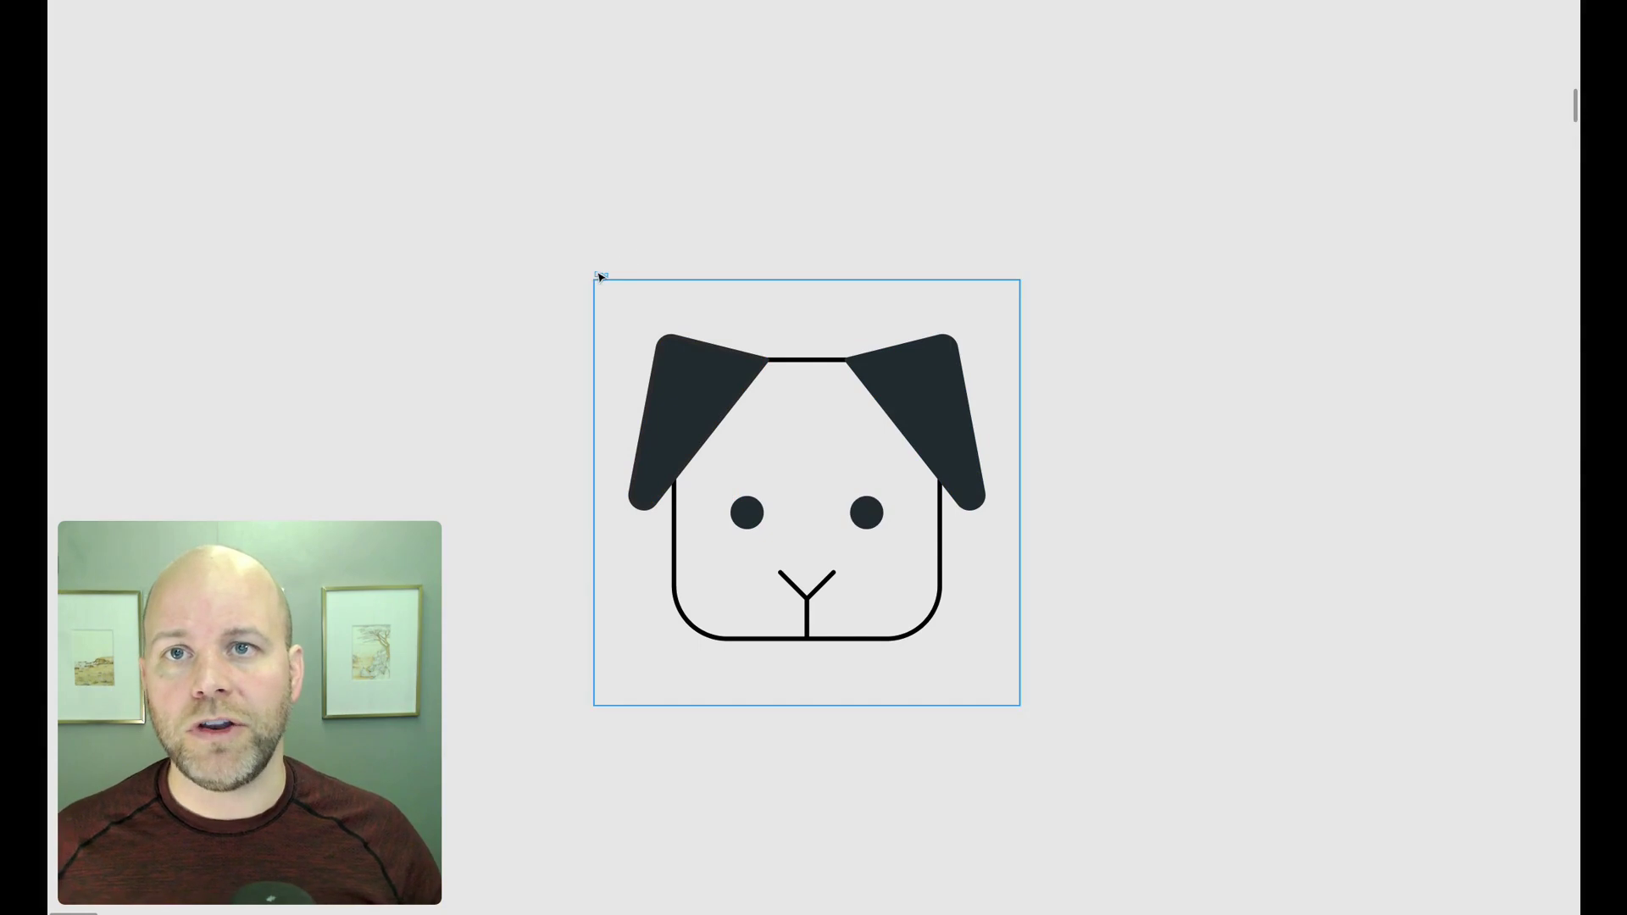
Add an SVG export setting to the Dog frame and export it as Dog.svg
{"action": "key", "text": "super+backslash"}
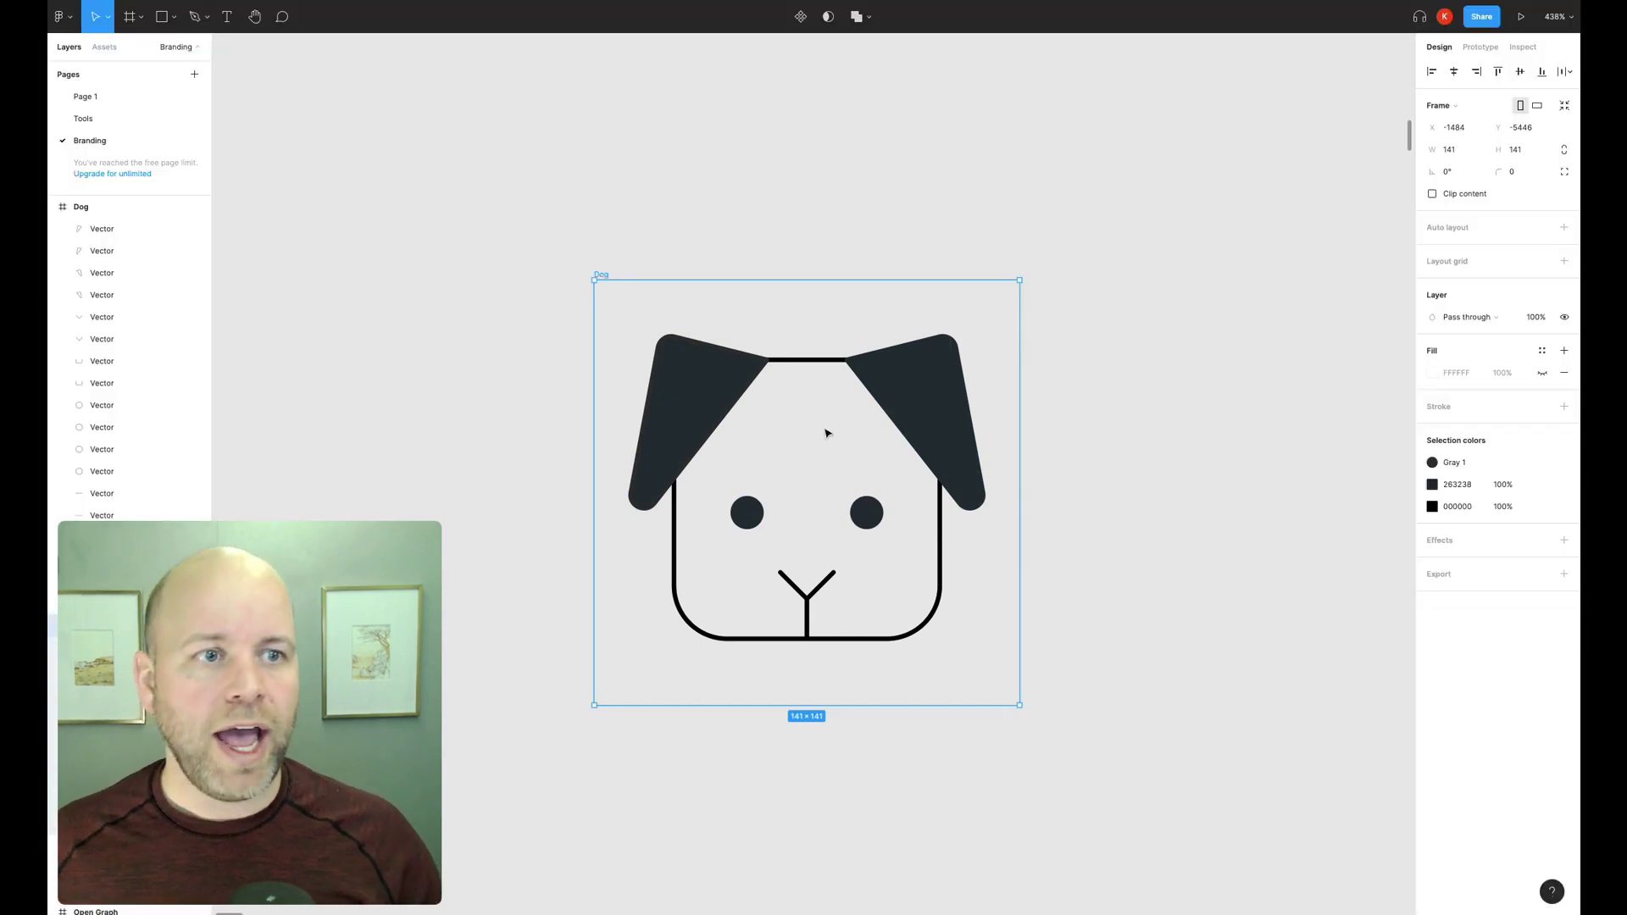
{"action": "left_click", "coordinate": [1564, 575]}
{"action": "left_click", "coordinate": [1539, 618]}
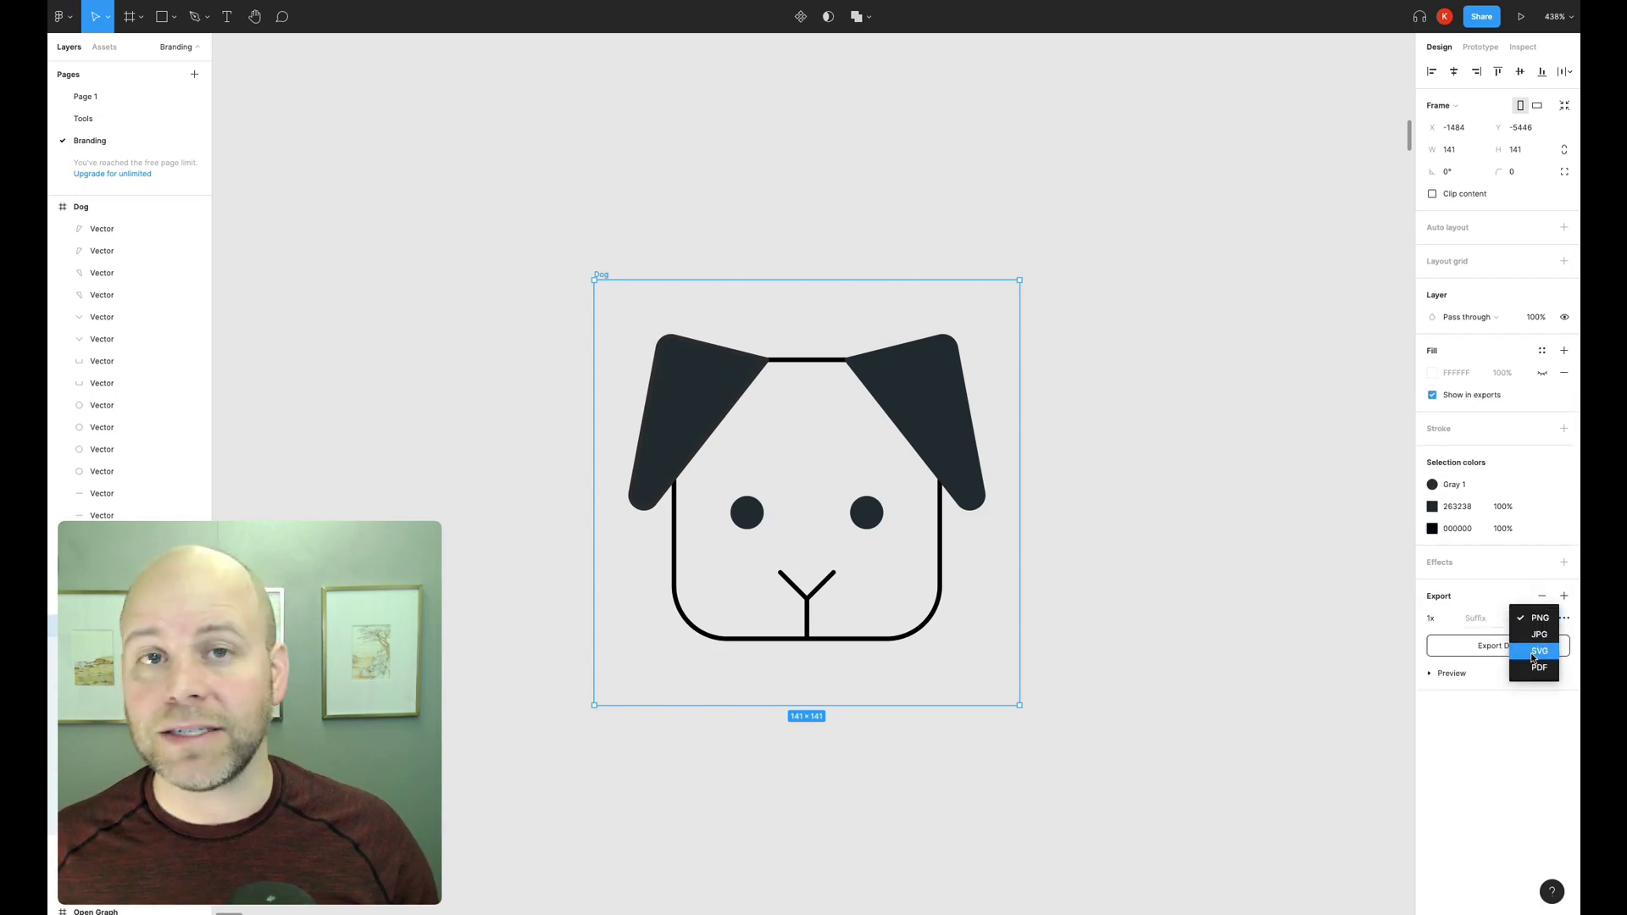
{"action": "left_click", "coordinate": [1532, 652]}
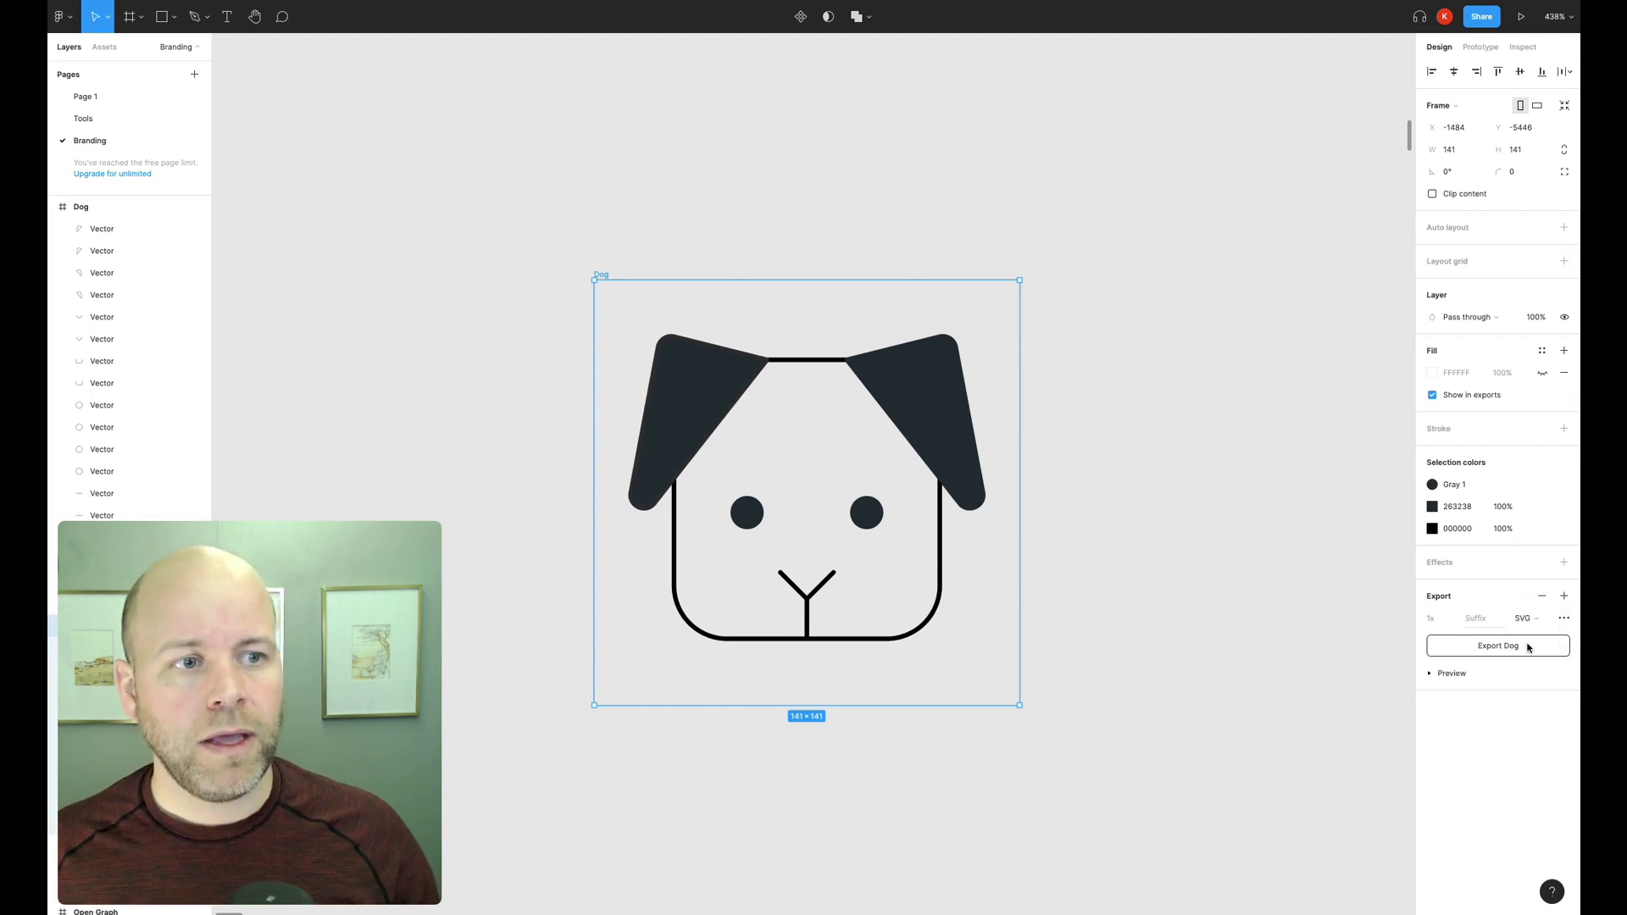
{"action": "left_click", "coordinate": [1498, 646]}
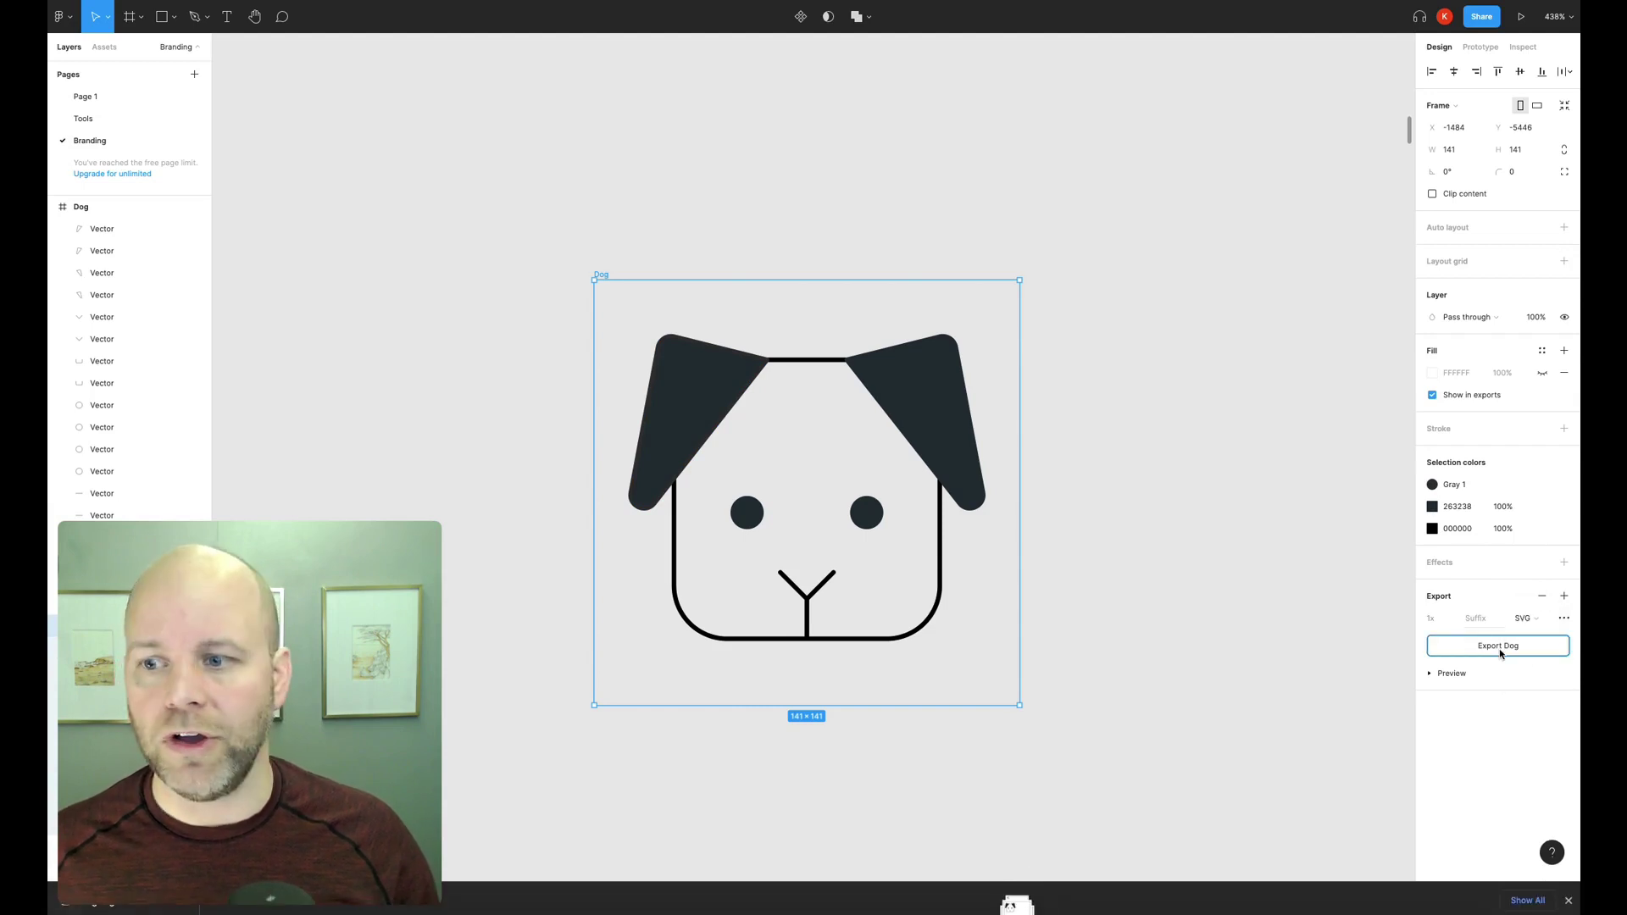
Open the options menu for the downloaded Dog.svg file
{"action": "mouse_move", "coordinate": [218, 608]}
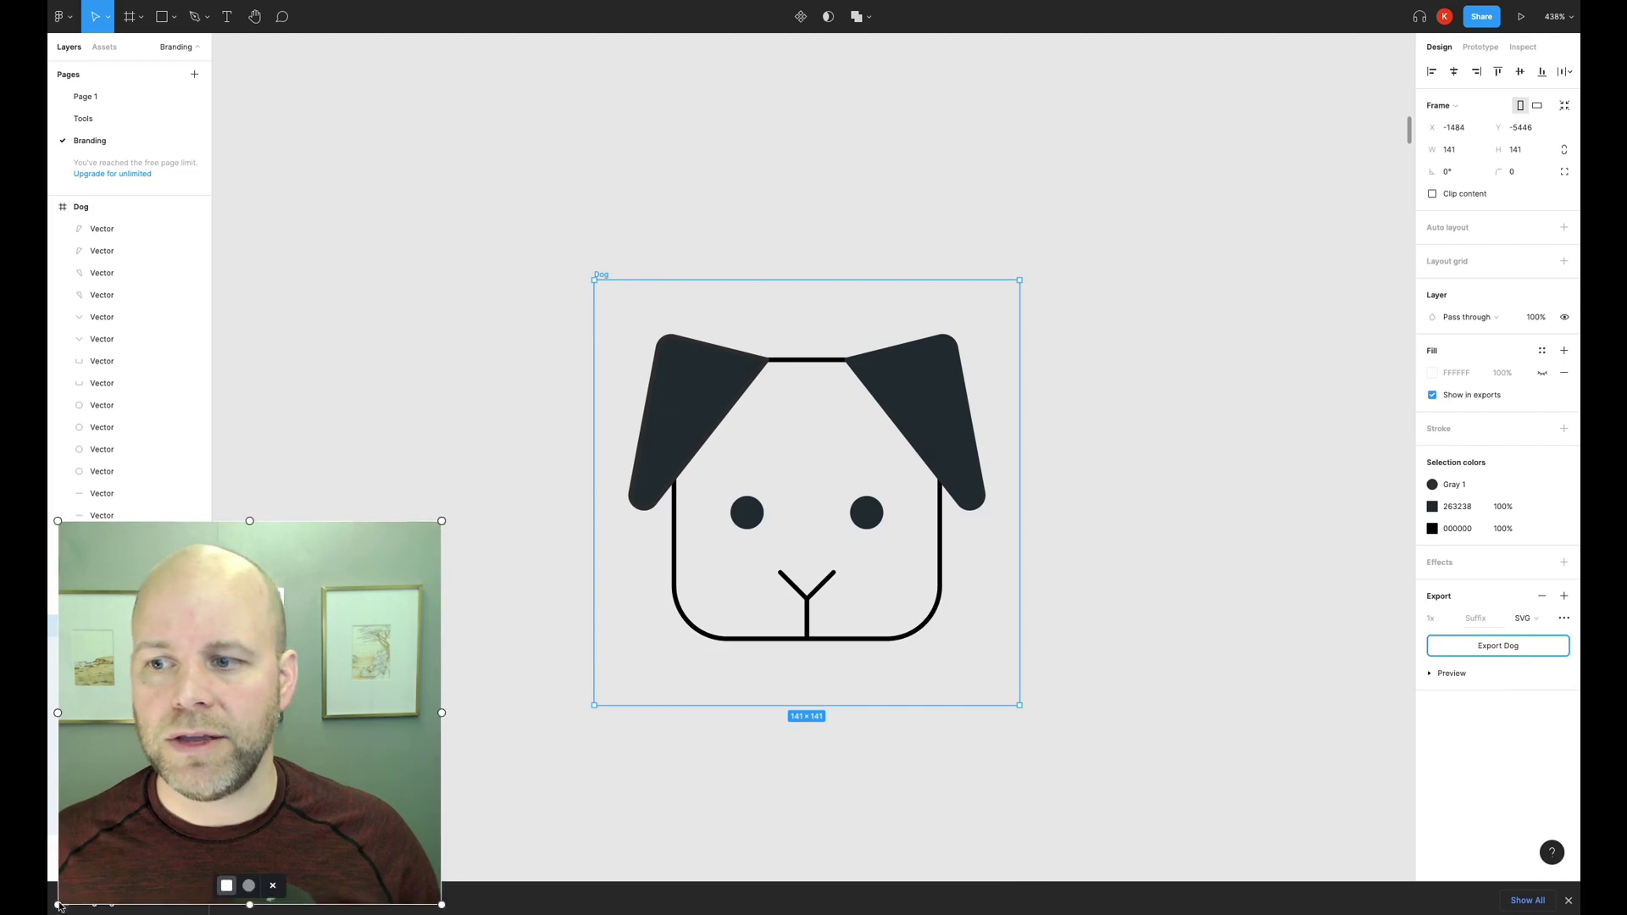
{"action": "left_click_drag", "start_coordinate": [80, 890], "coordinate": [90, 834]}
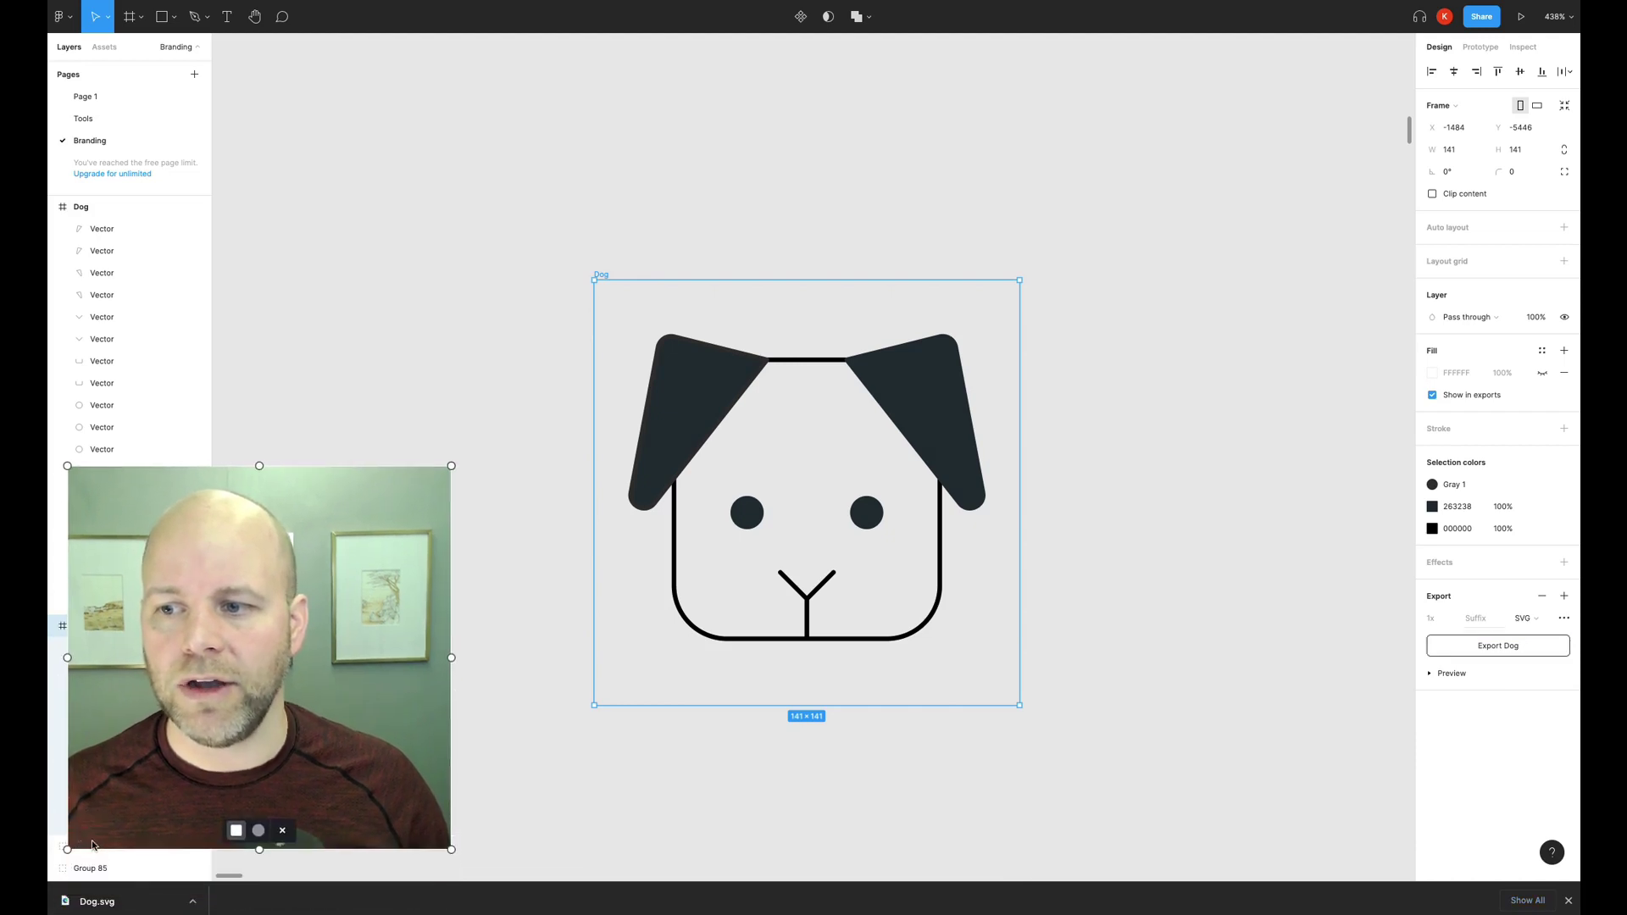
{"action": "left_click", "coordinate": [194, 901]}
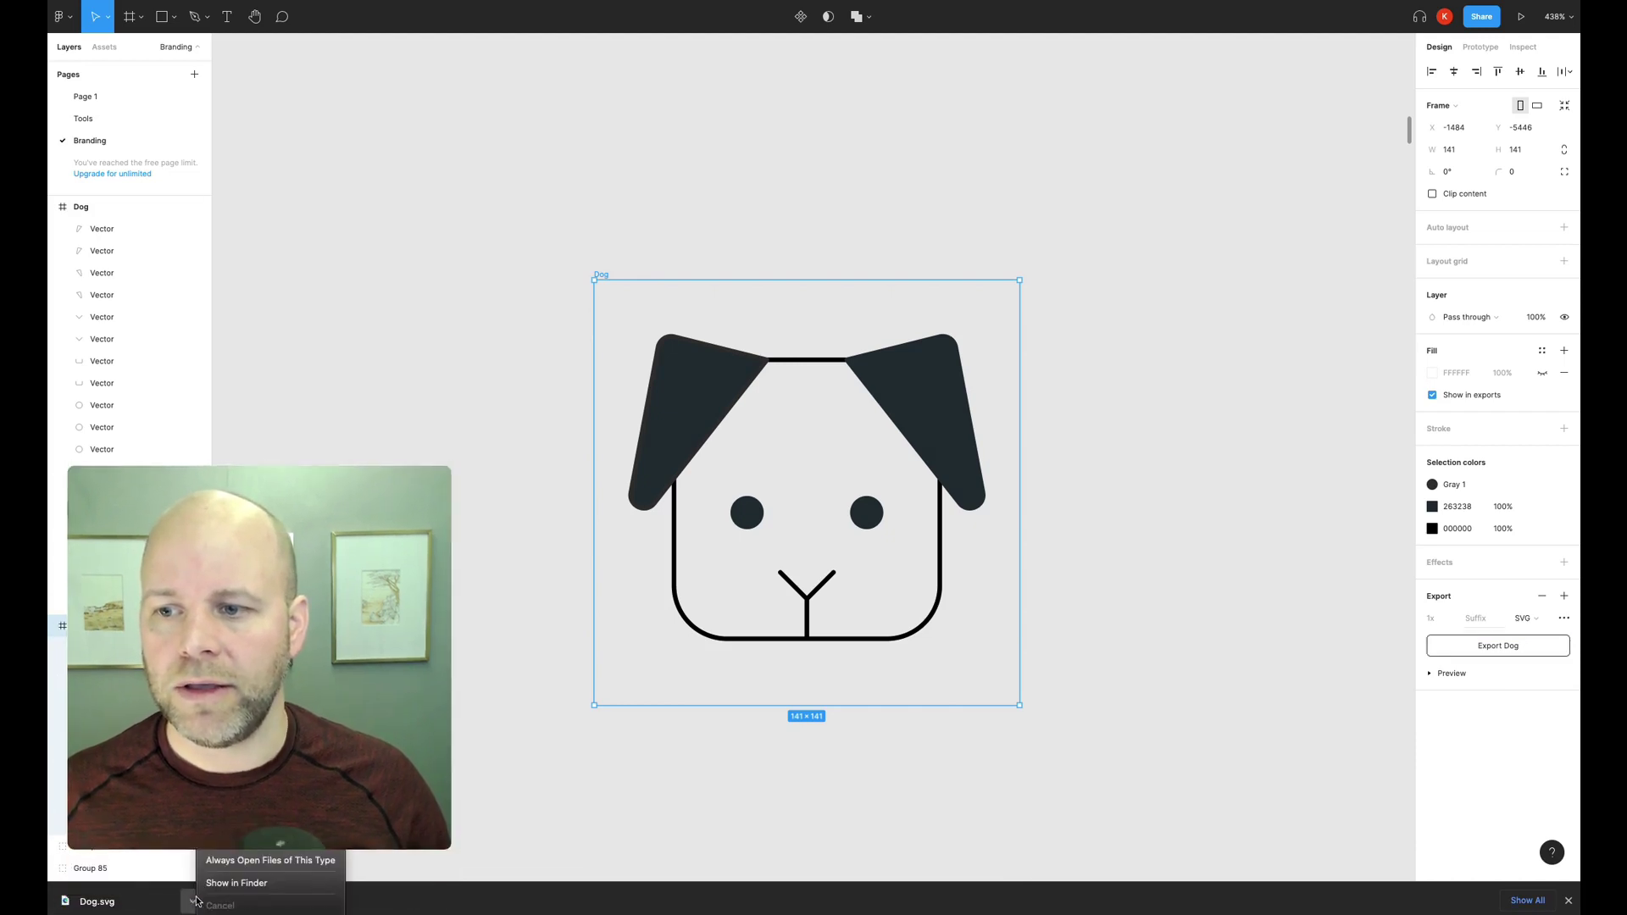
Reveal Dog.svg in its download folder and open it with TextEdit
{"action": "left_click", "coordinate": [239, 884]}
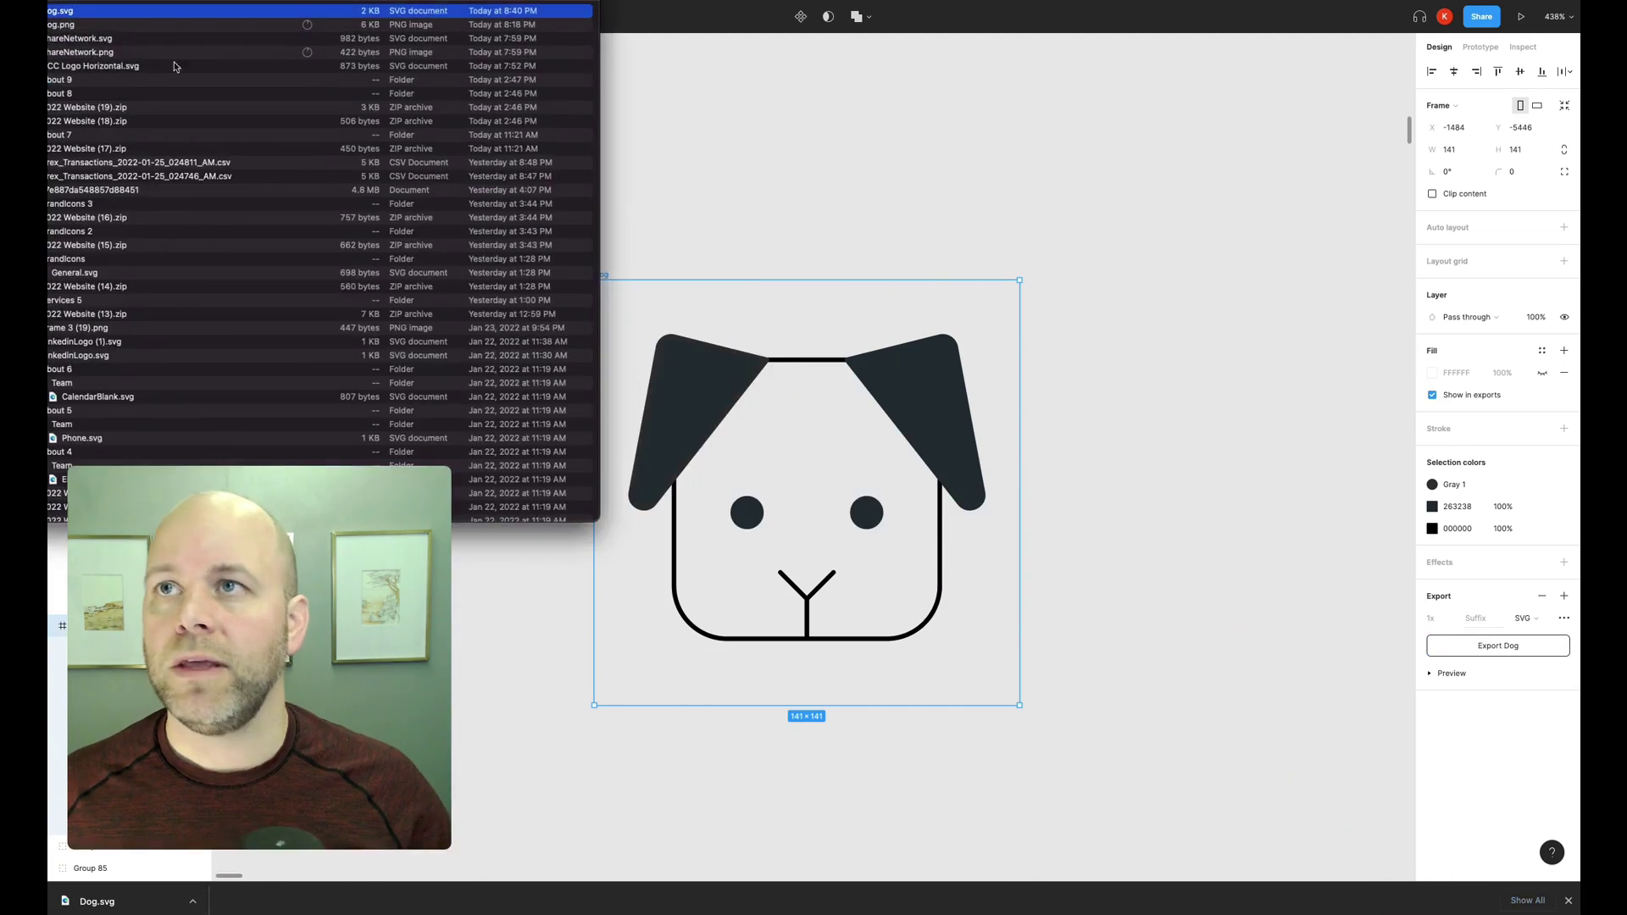
{"action": "right_click", "coordinate": [315, 90]}
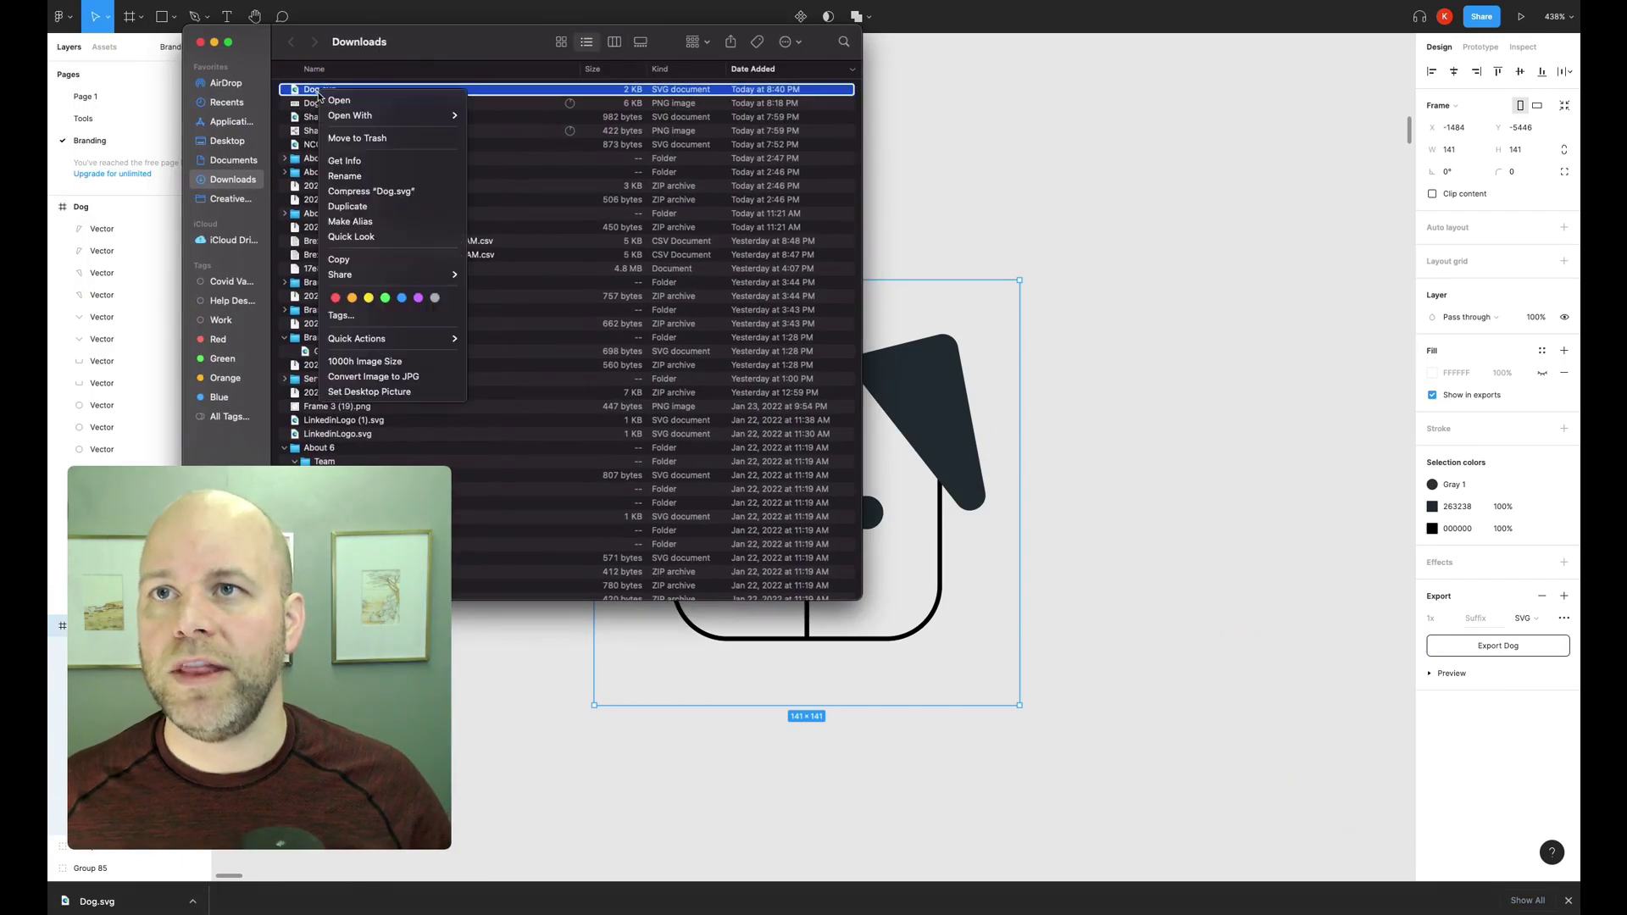
{"action": "mouse_move", "coordinate": [360, 121]}
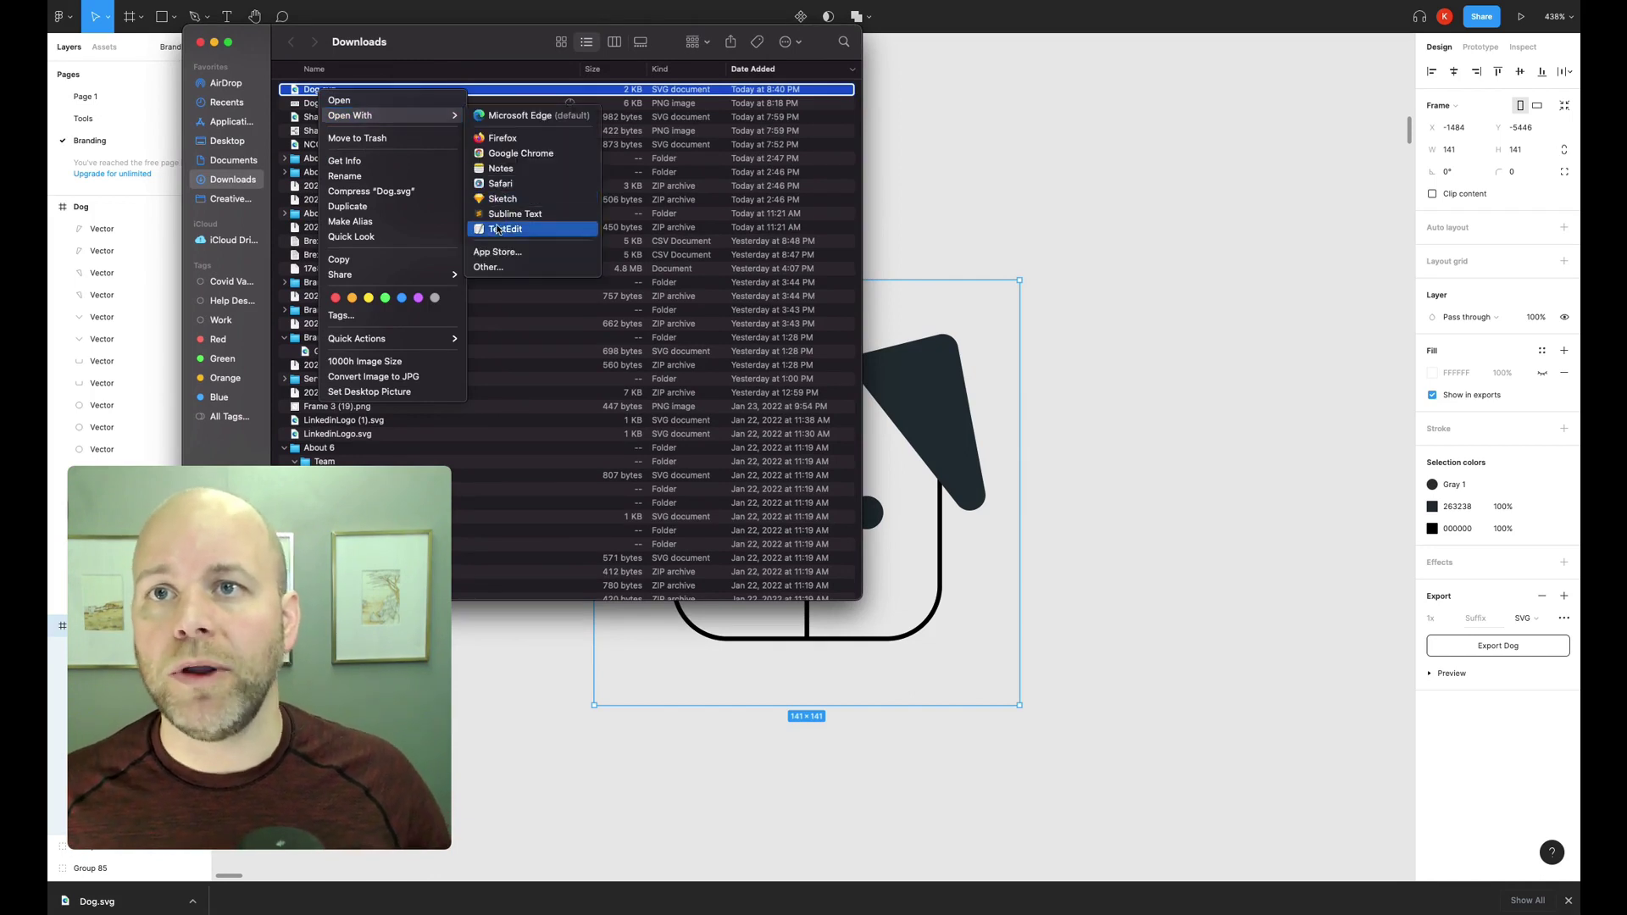
{"action": "left_click", "coordinate": [505, 229]}
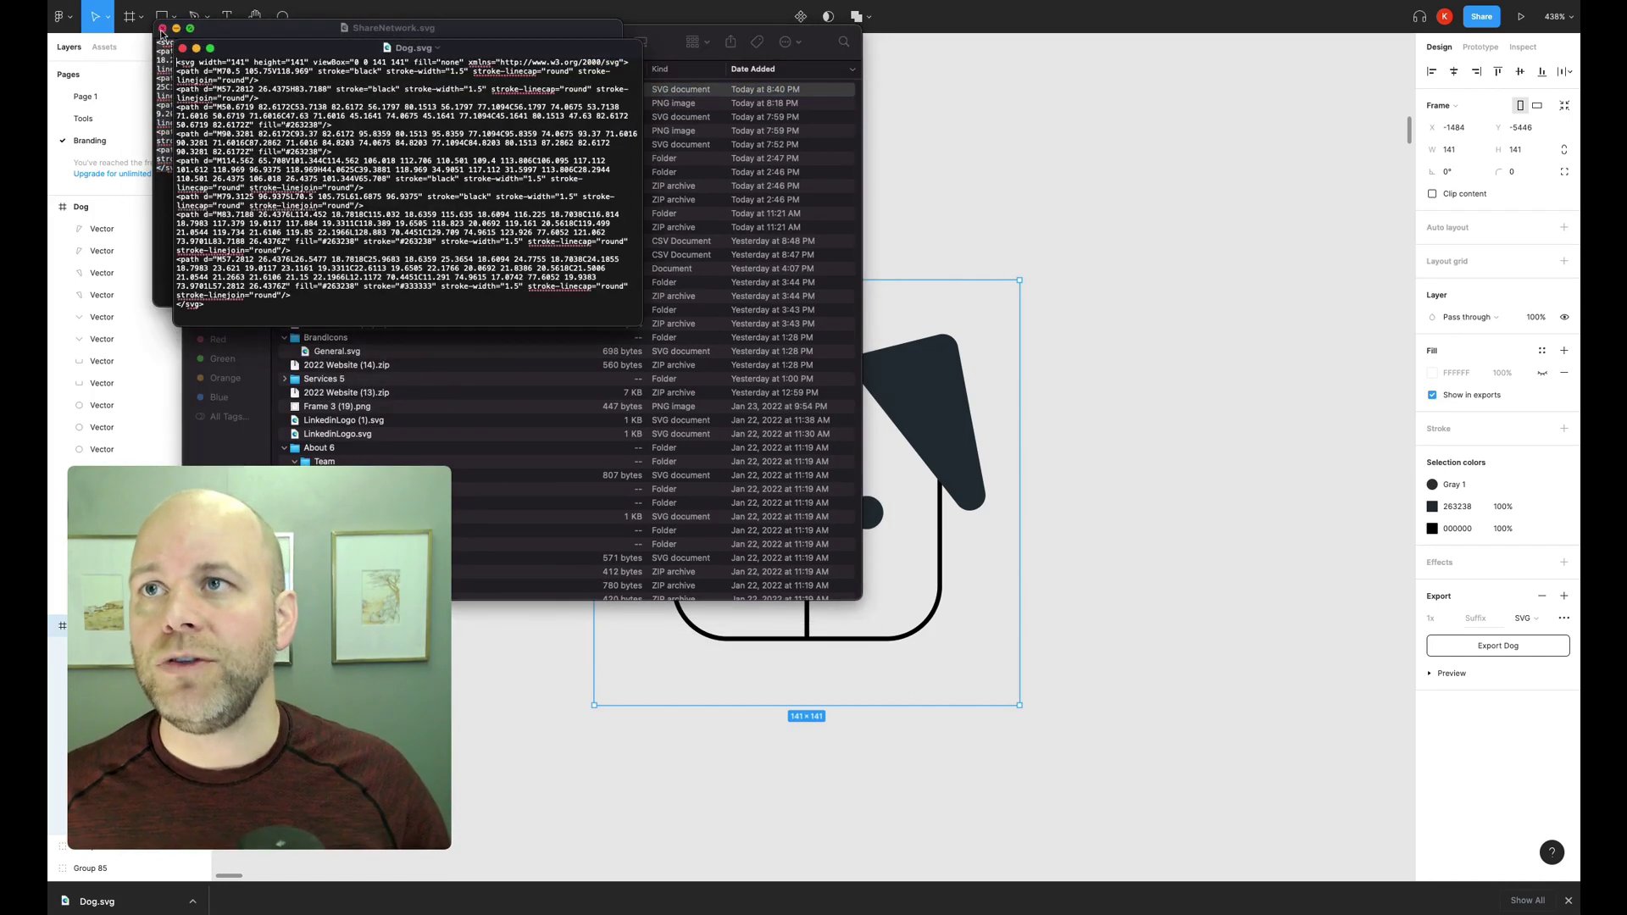
Close ShareNetwork.svg, widen the Dog.svg window so lines unwrap, and select all the code
{"action": "left_click", "coordinate": [162, 28]}
{"action": "left_click_drag", "start_coordinate": [336, 48], "coordinate": [366, 76]}
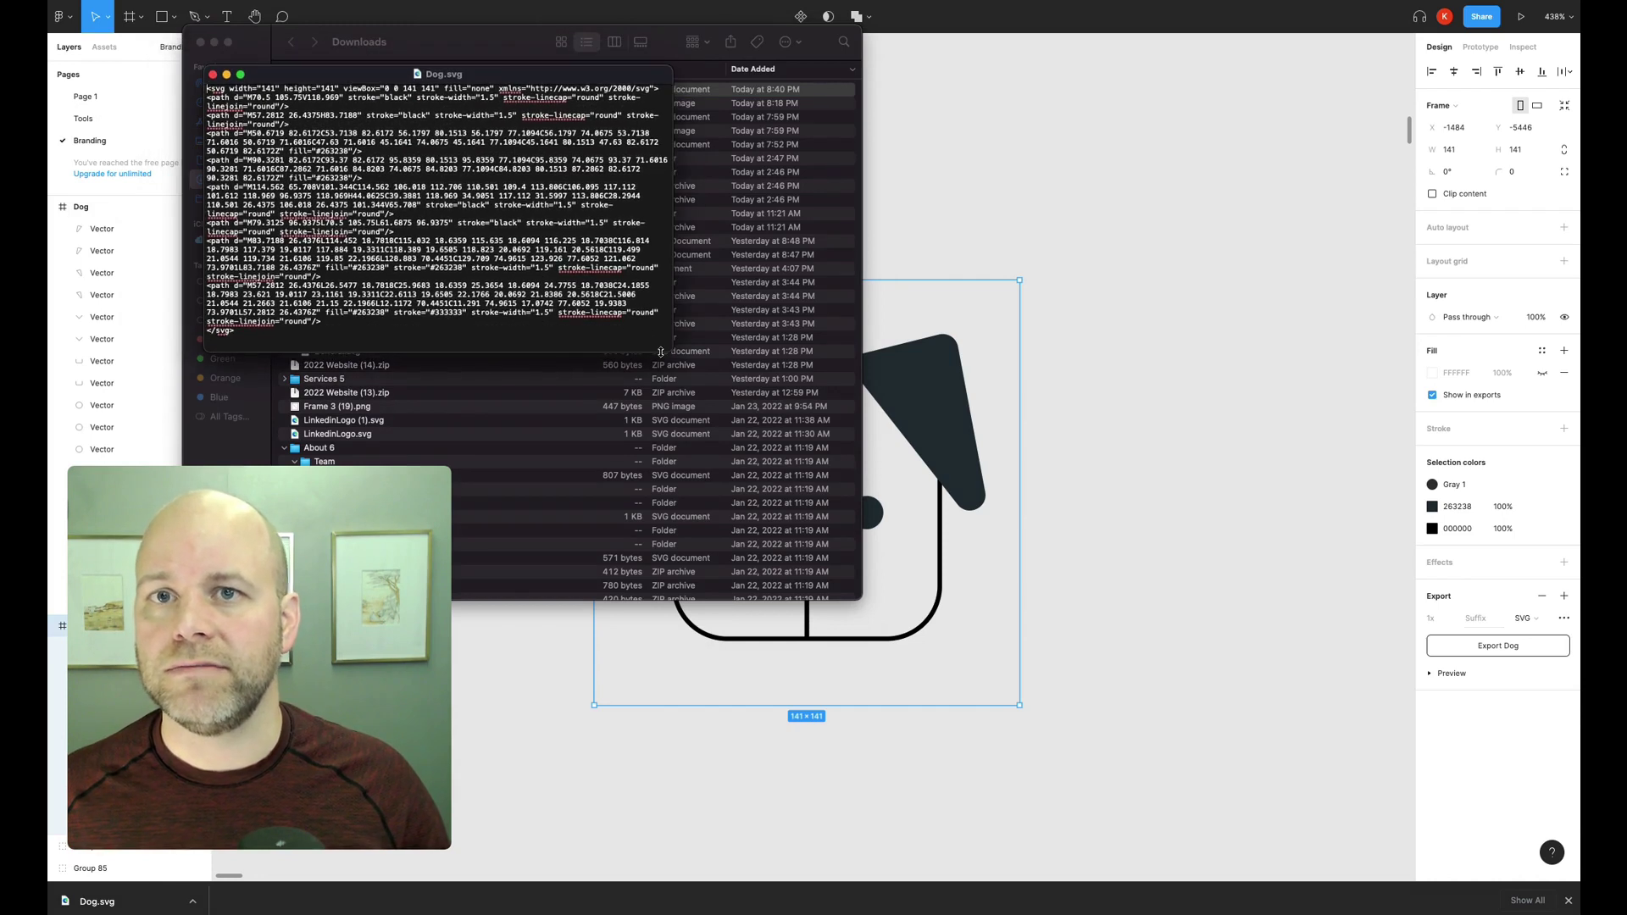
{"action": "left_click_drag", "start_coordinate": [668, 349], "coordinate": [1355, 544]}
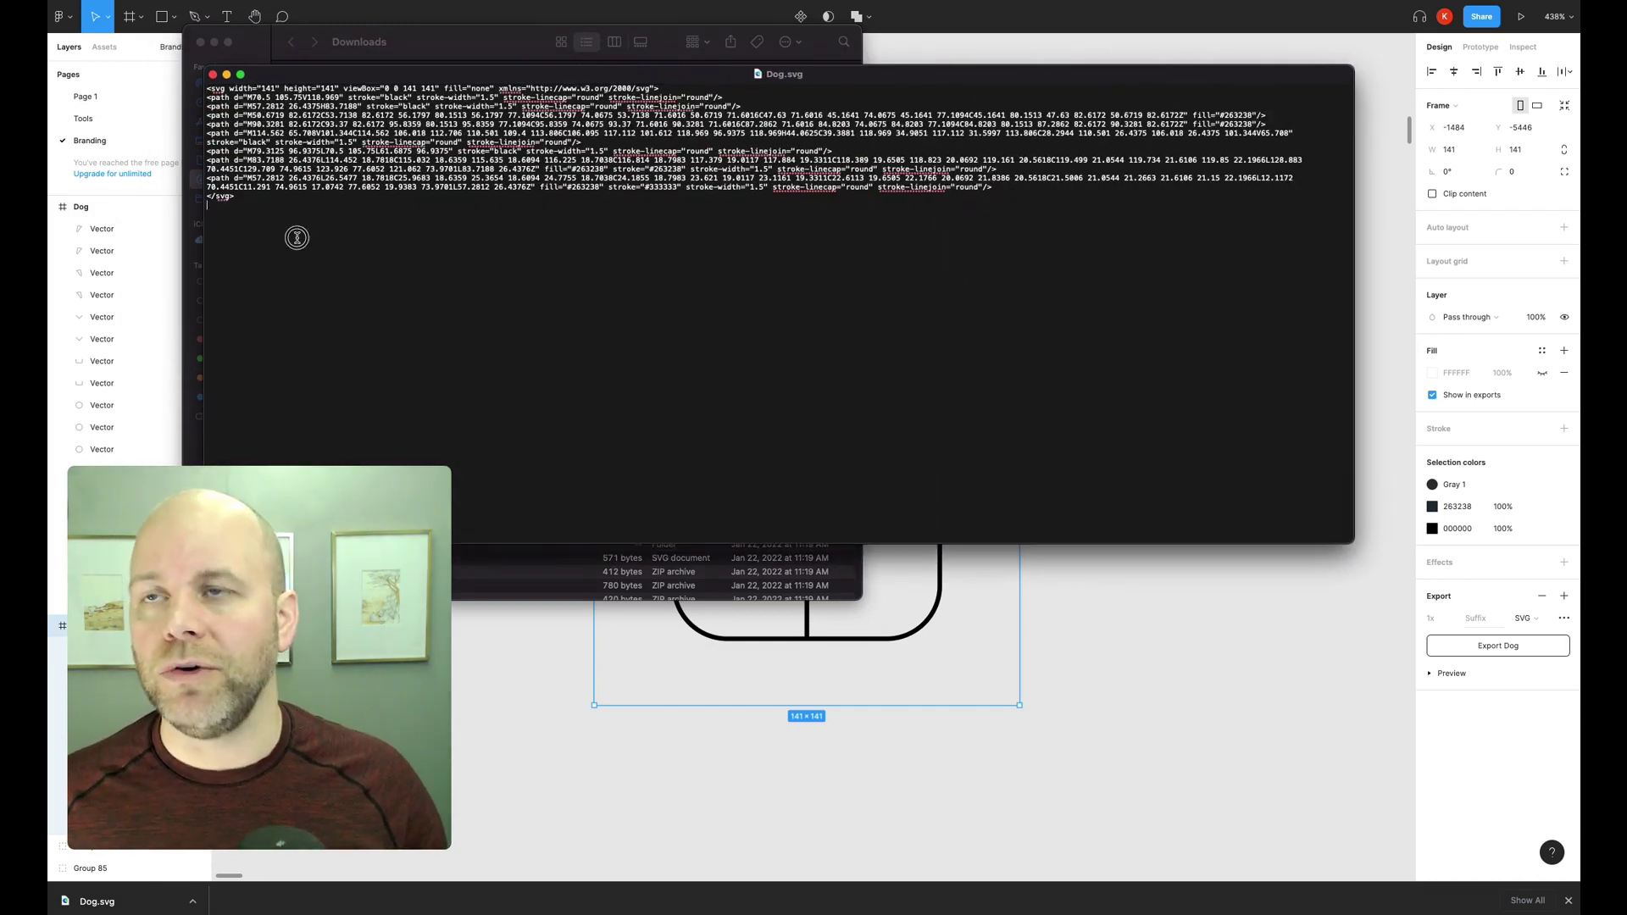
{"action": "left_click_drag", "start_coordinate": [301, 241], "coordinate": [193, 85]}
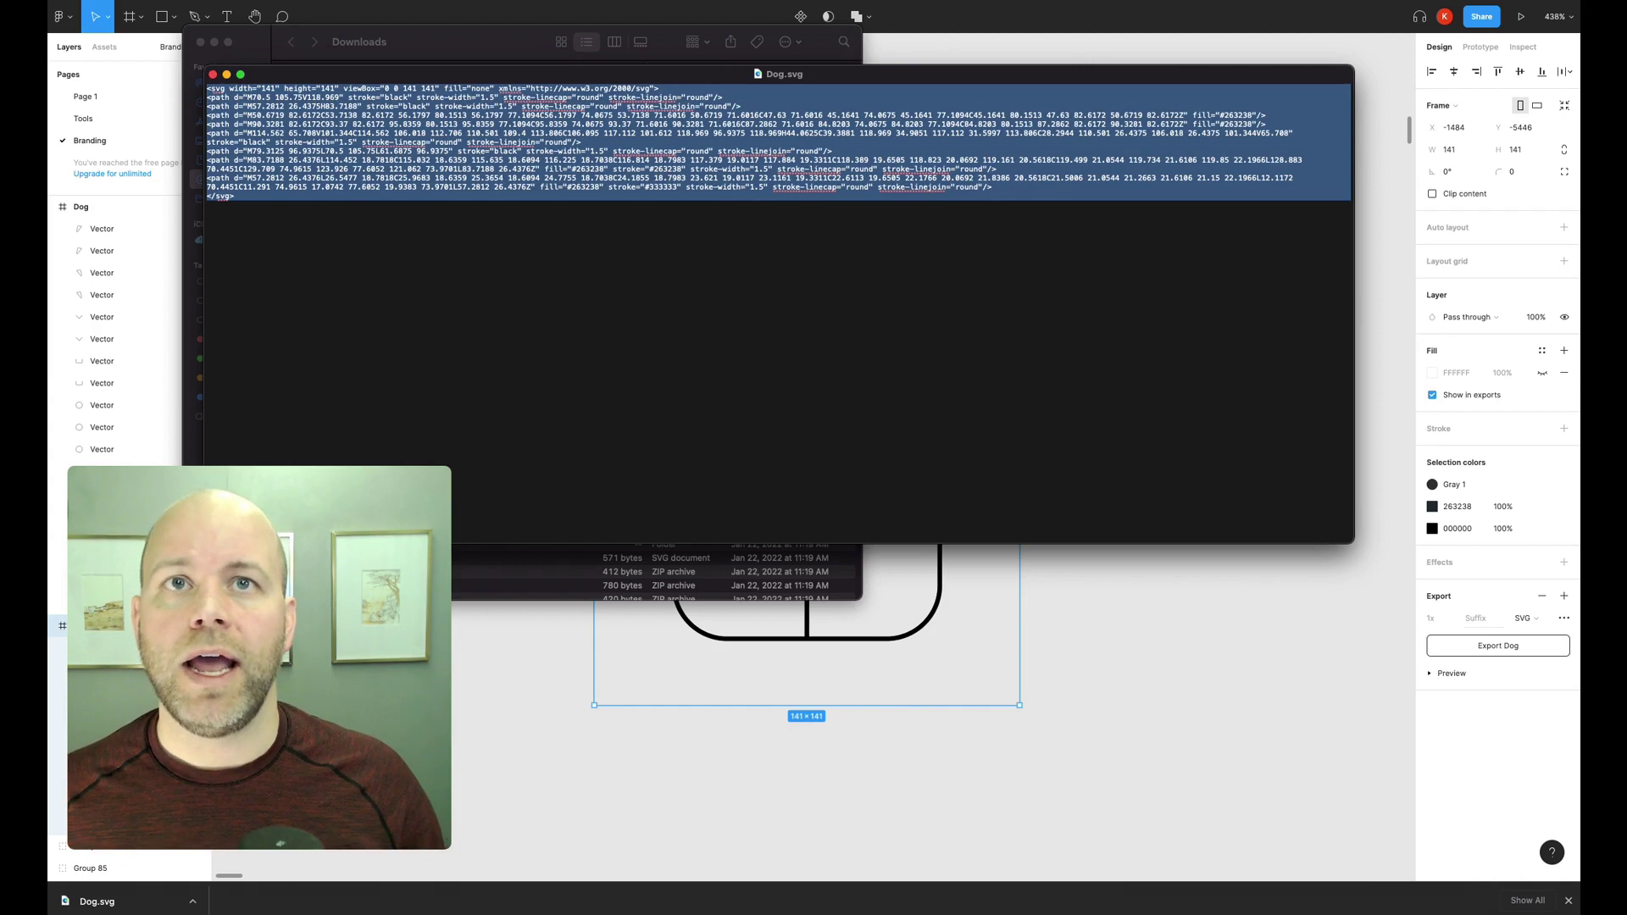
Insert an Embed element into the first Option Container via Quick Find 'embed'
{"action": "left_click", "coordinate": [984, 57]}
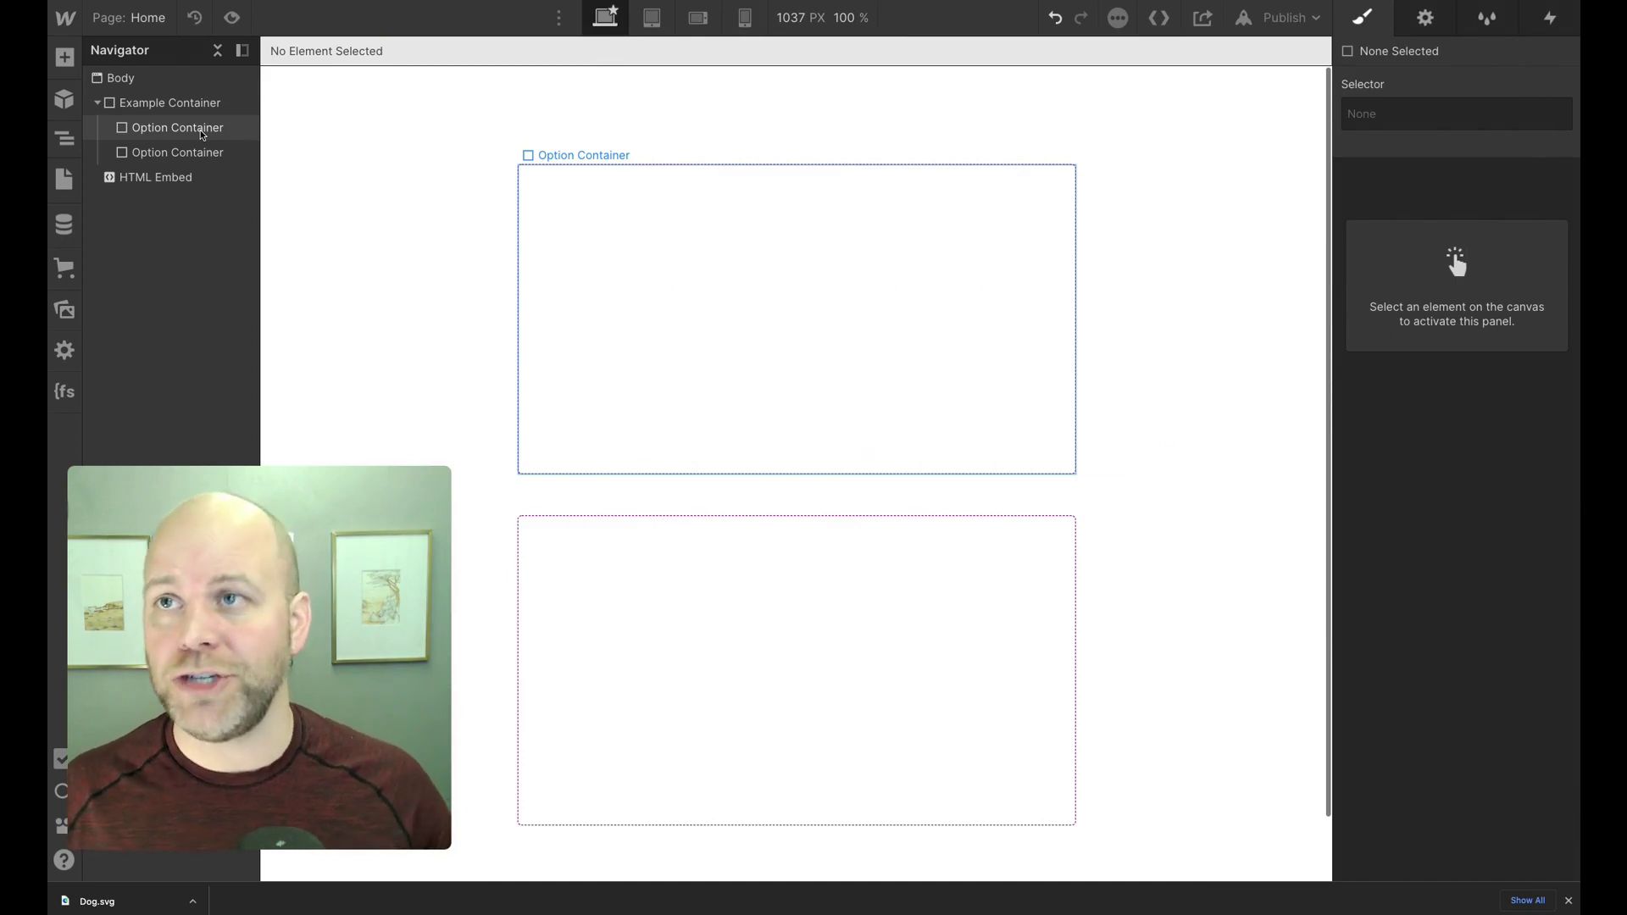
{"action": "left_click", "coordinate": [202, 129]}
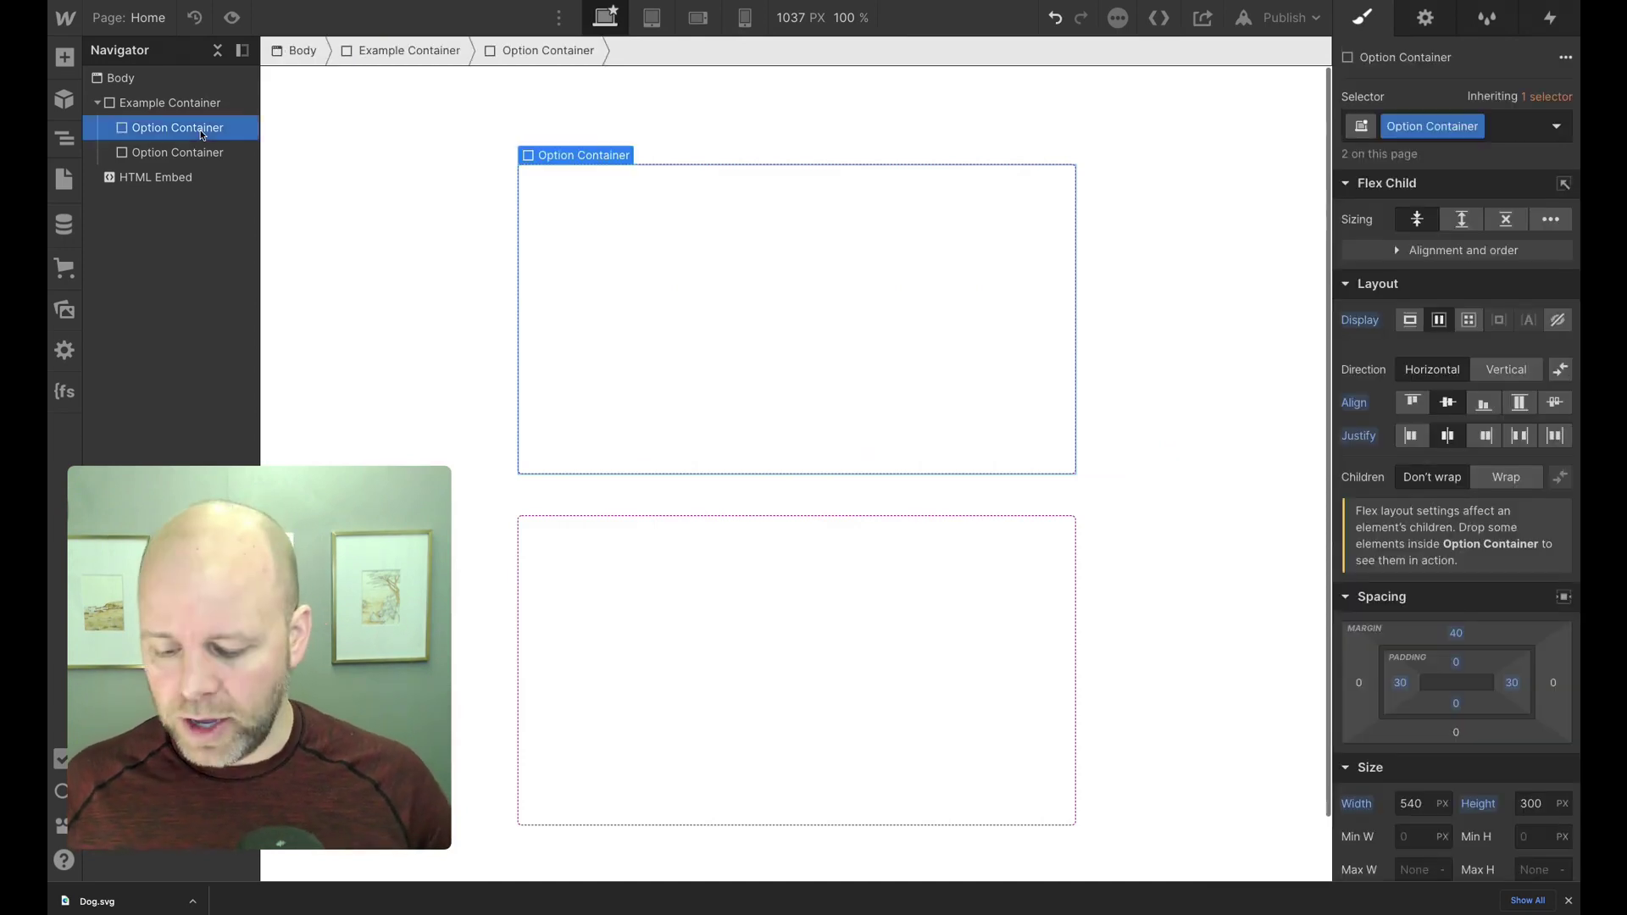
{"action": "key", "text": "super+e"}
{"action": "type", "text": "embed"}
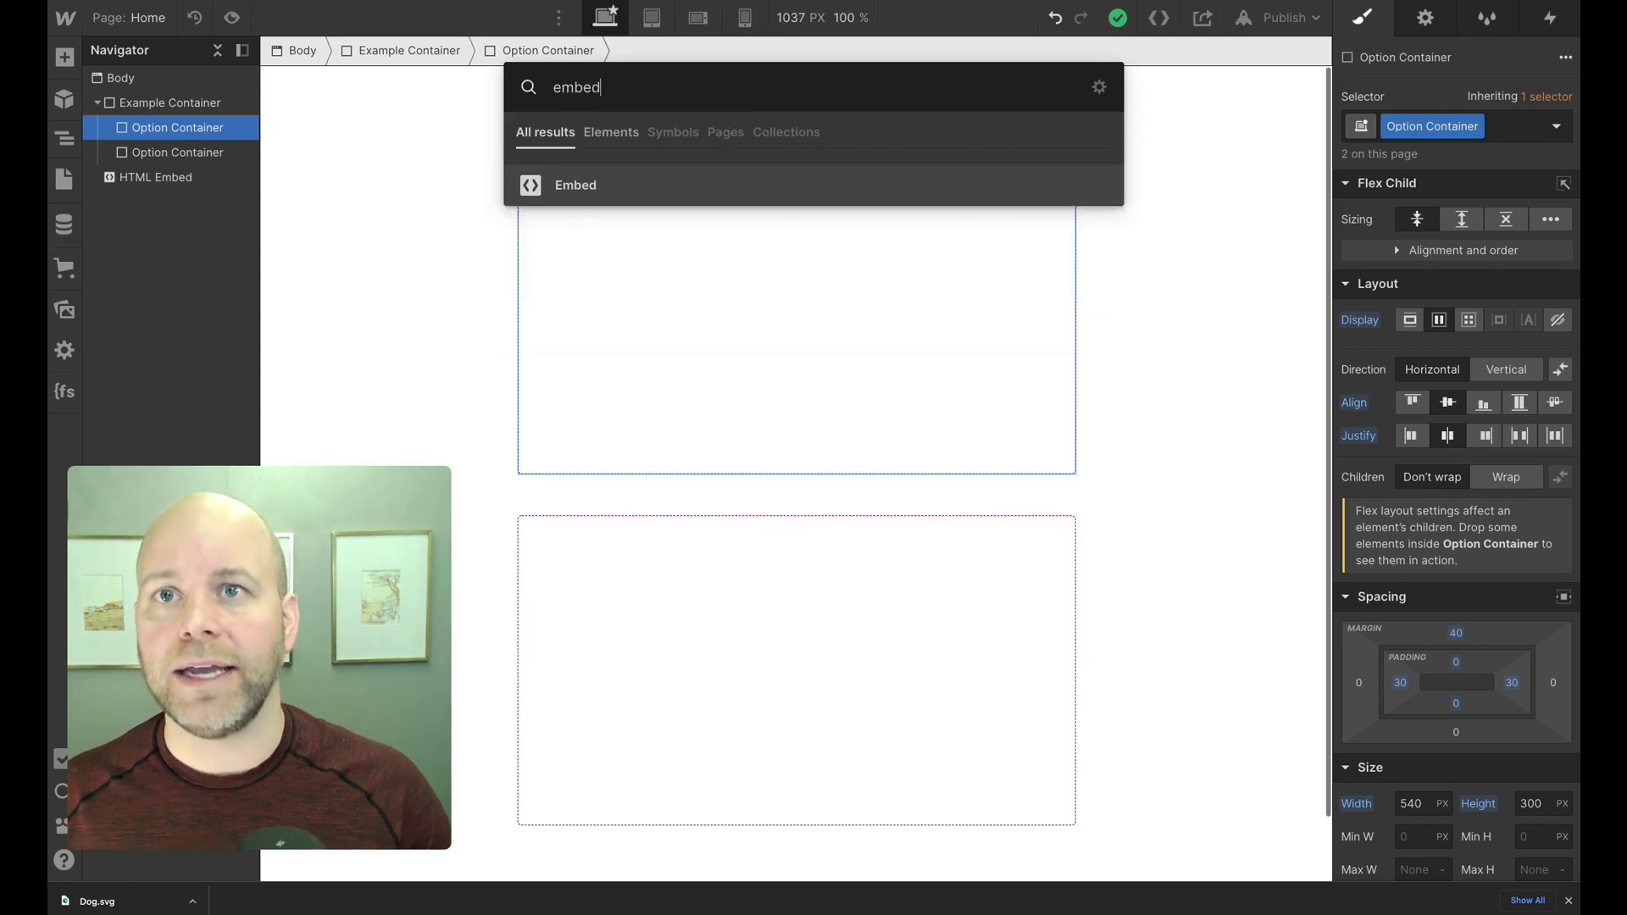
{"action": "key", "text": "Return"}
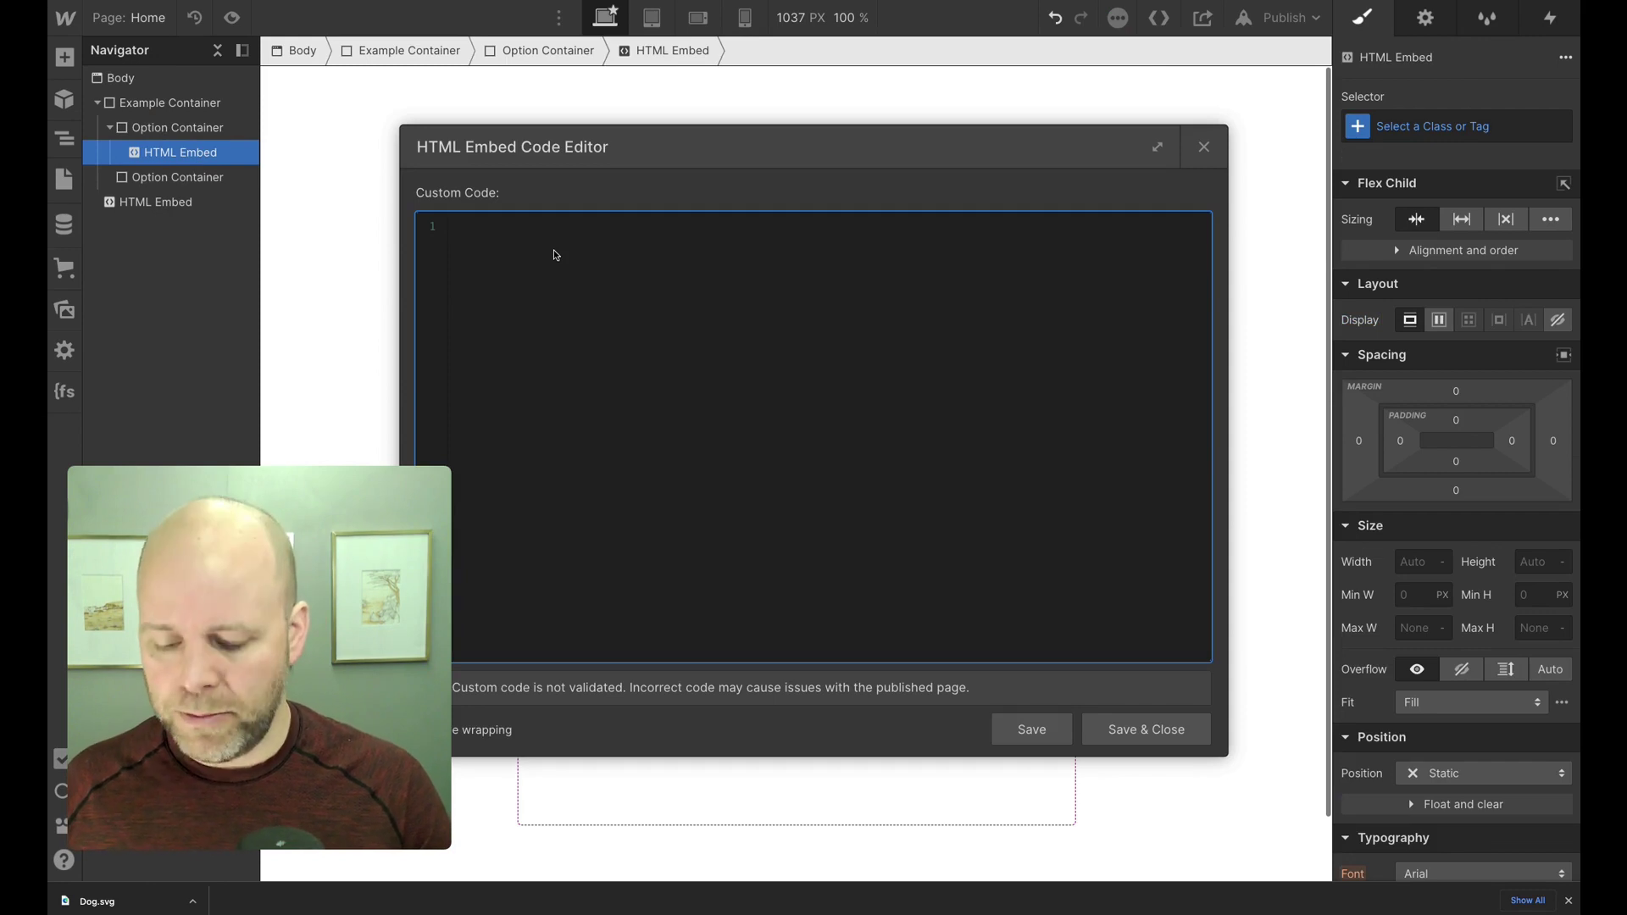
Paste the 141 × 141 Dog.svg markup into the embed and expand the code editor
{"action": "key", "text": "ctrl+v"}
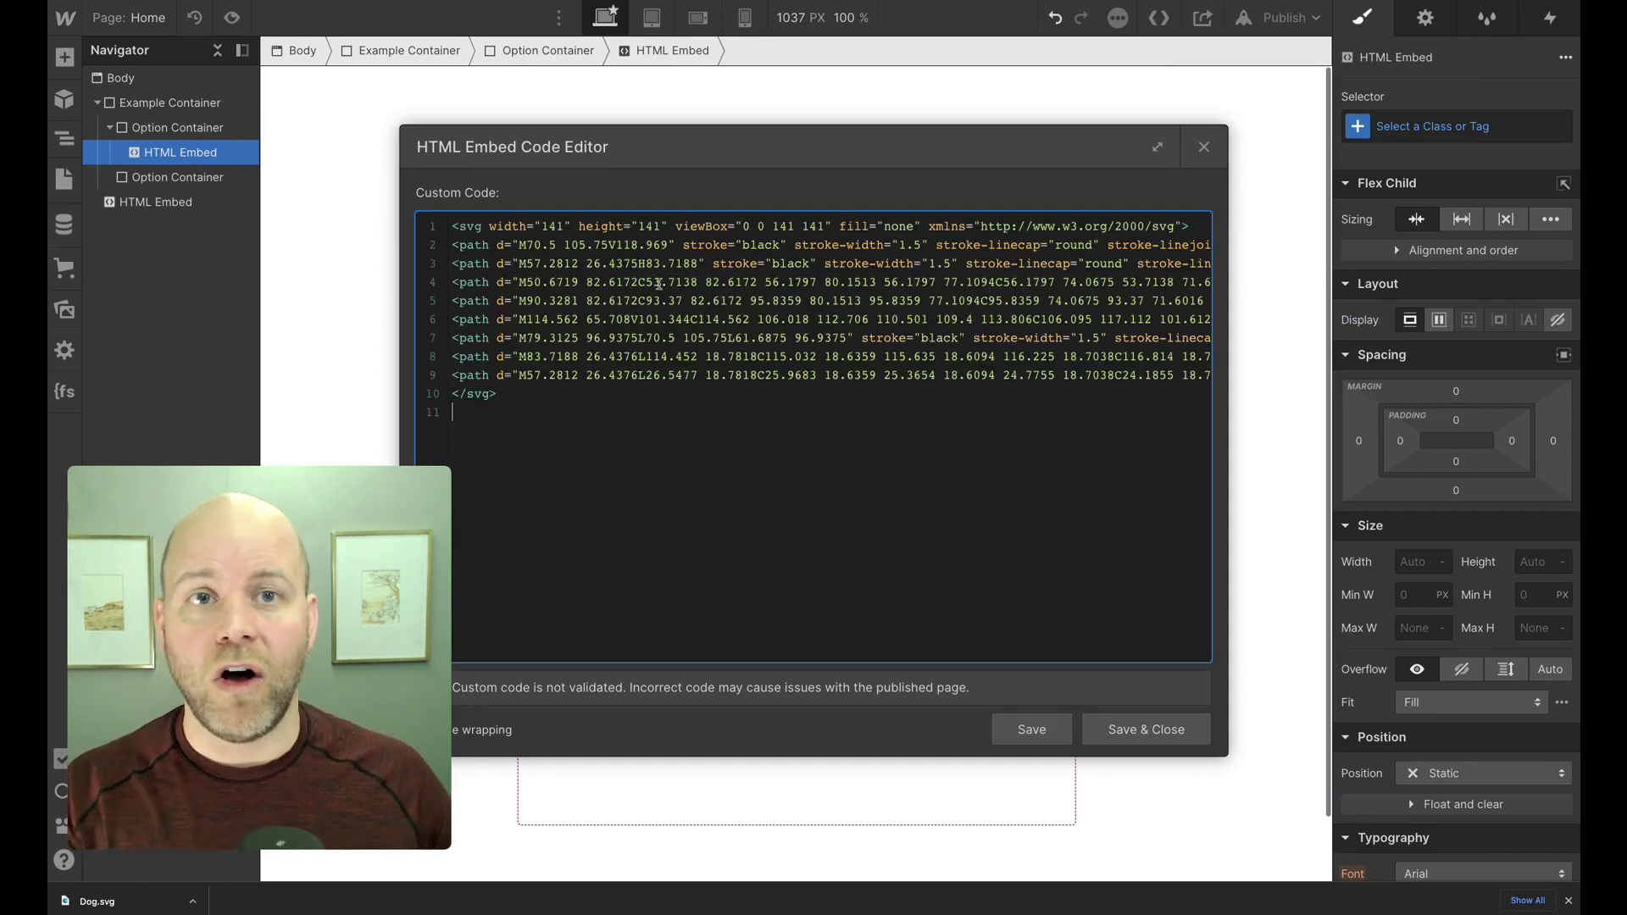
{"action": "left_click", "coordinate": [1159, 150]}
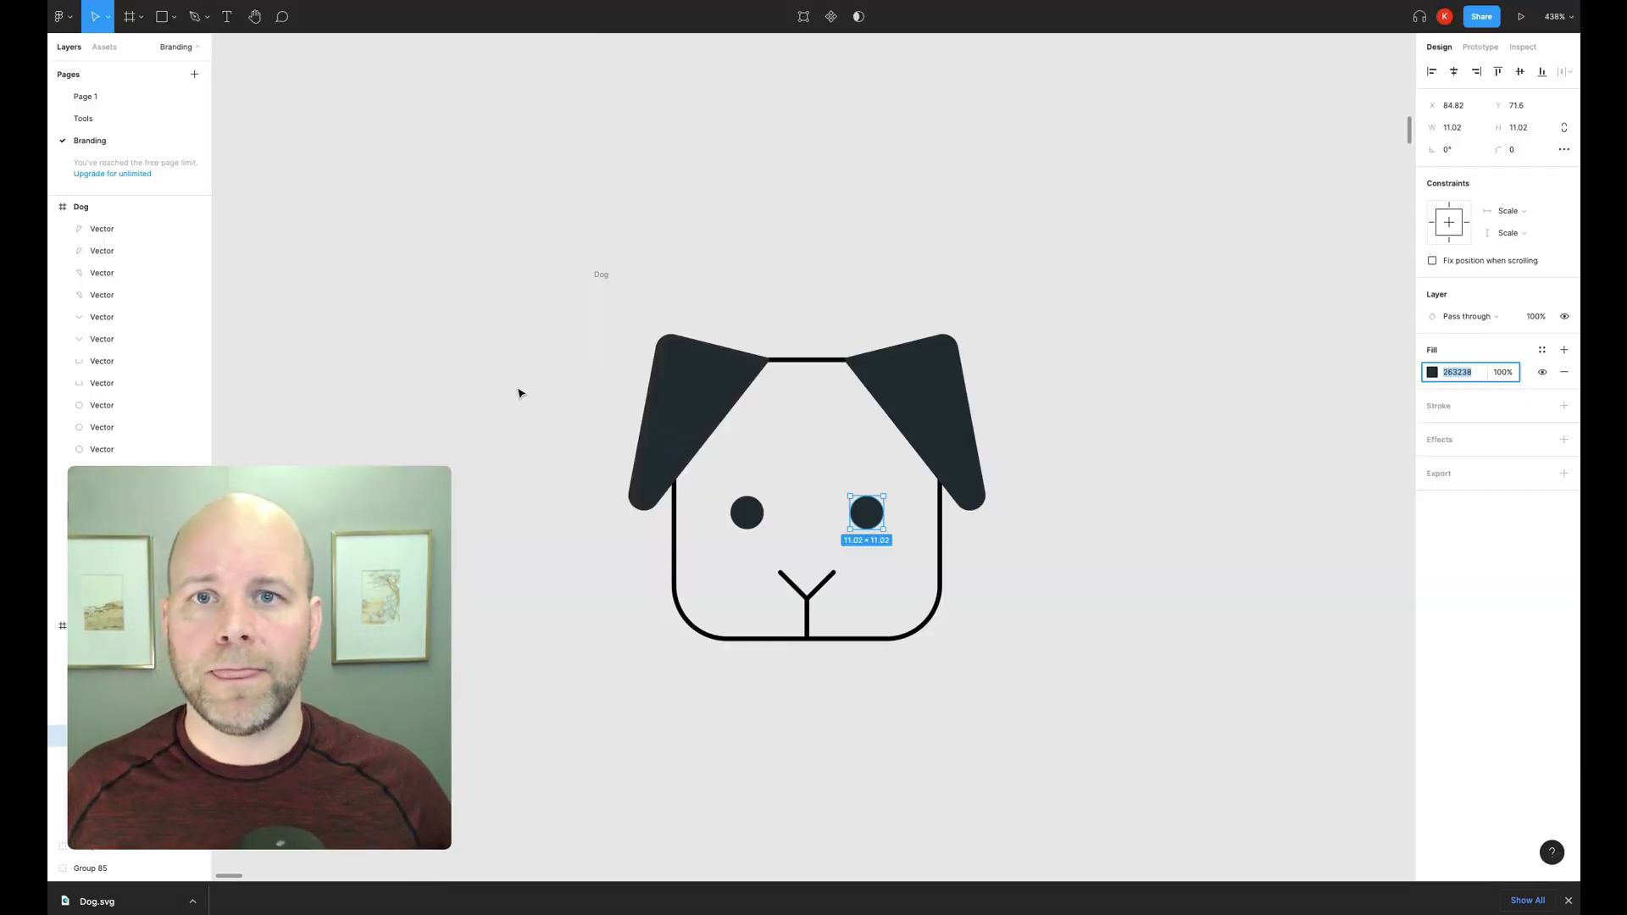
{"action": "left_click", "coordinate": [518, 392]}
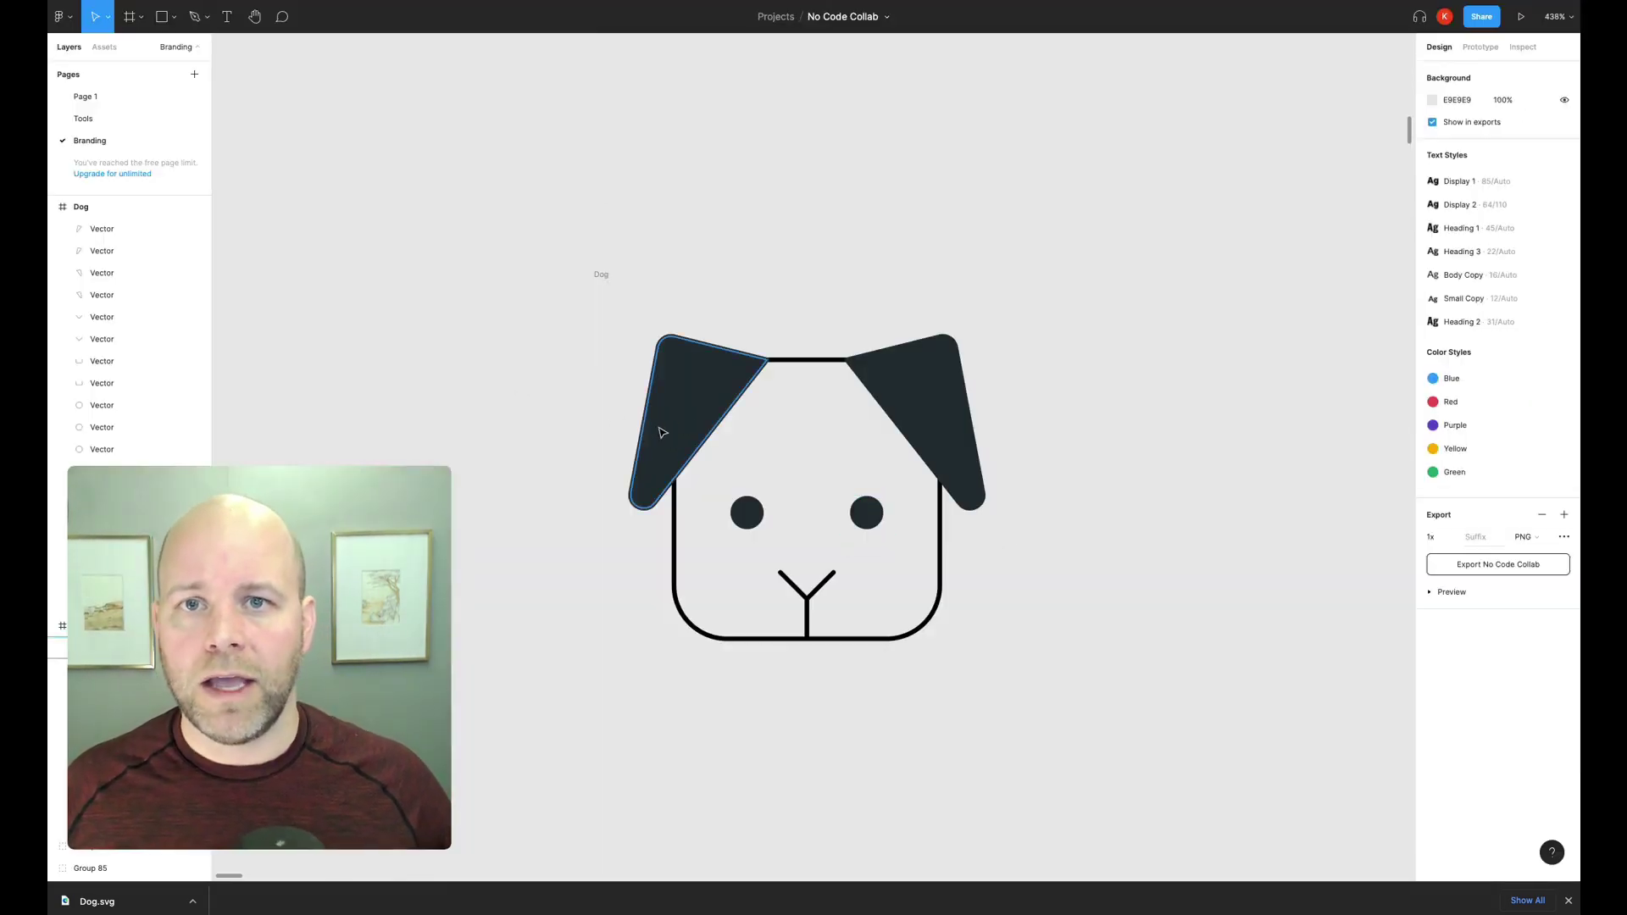
{"action": "left_click", "coordinate": [673, 421]}
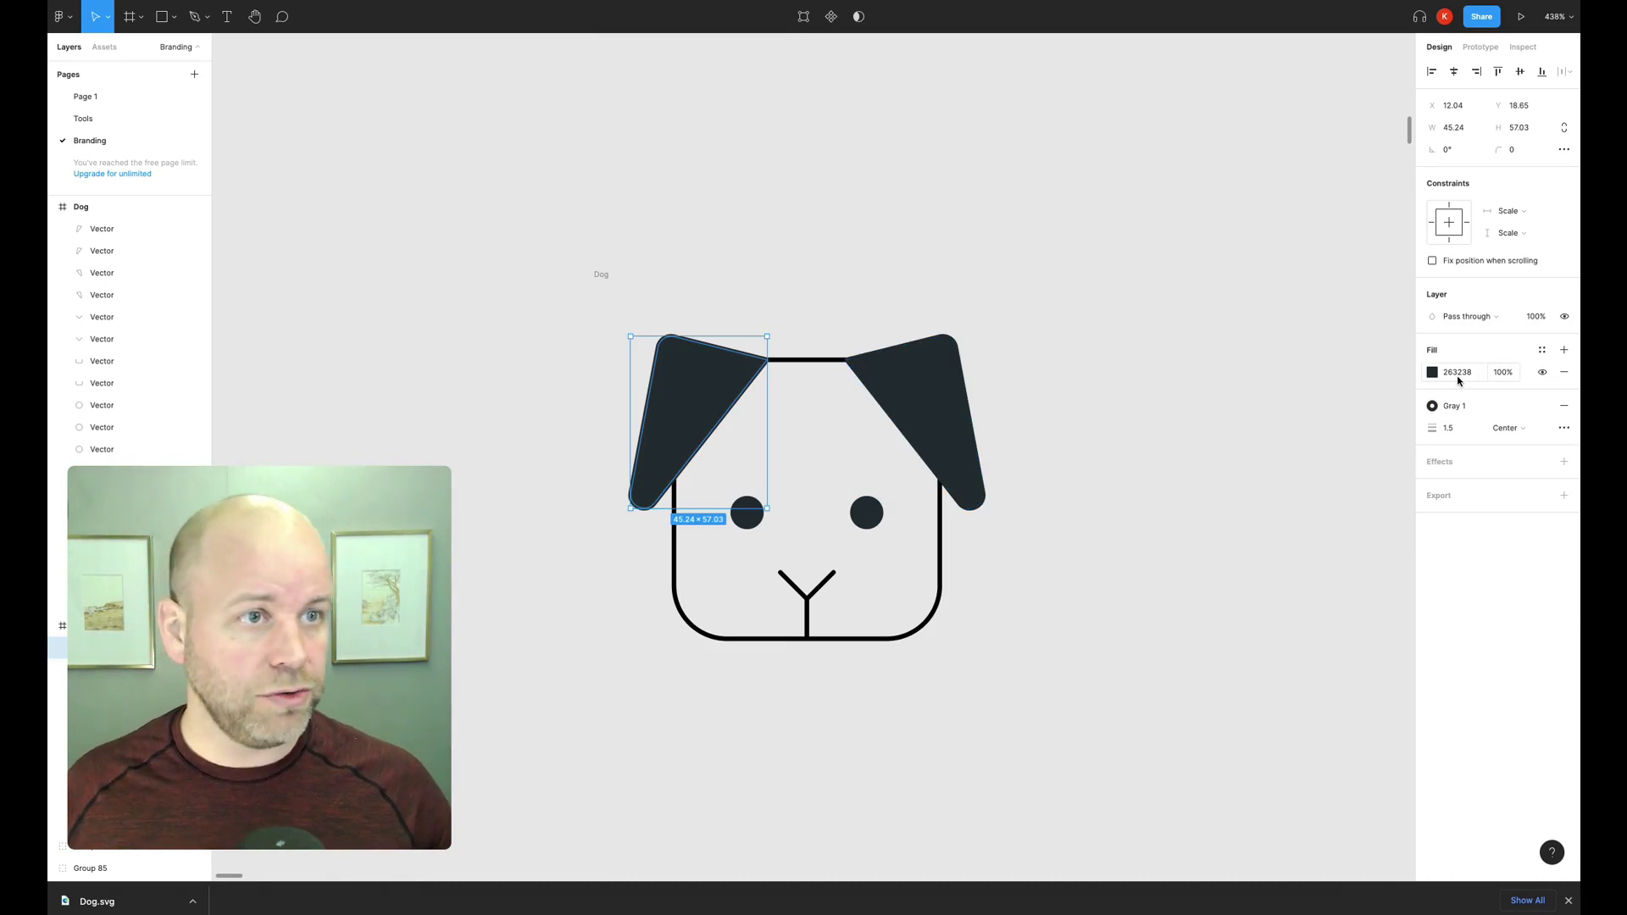
{"action": "left_click", "coordinate": [917, 394]}
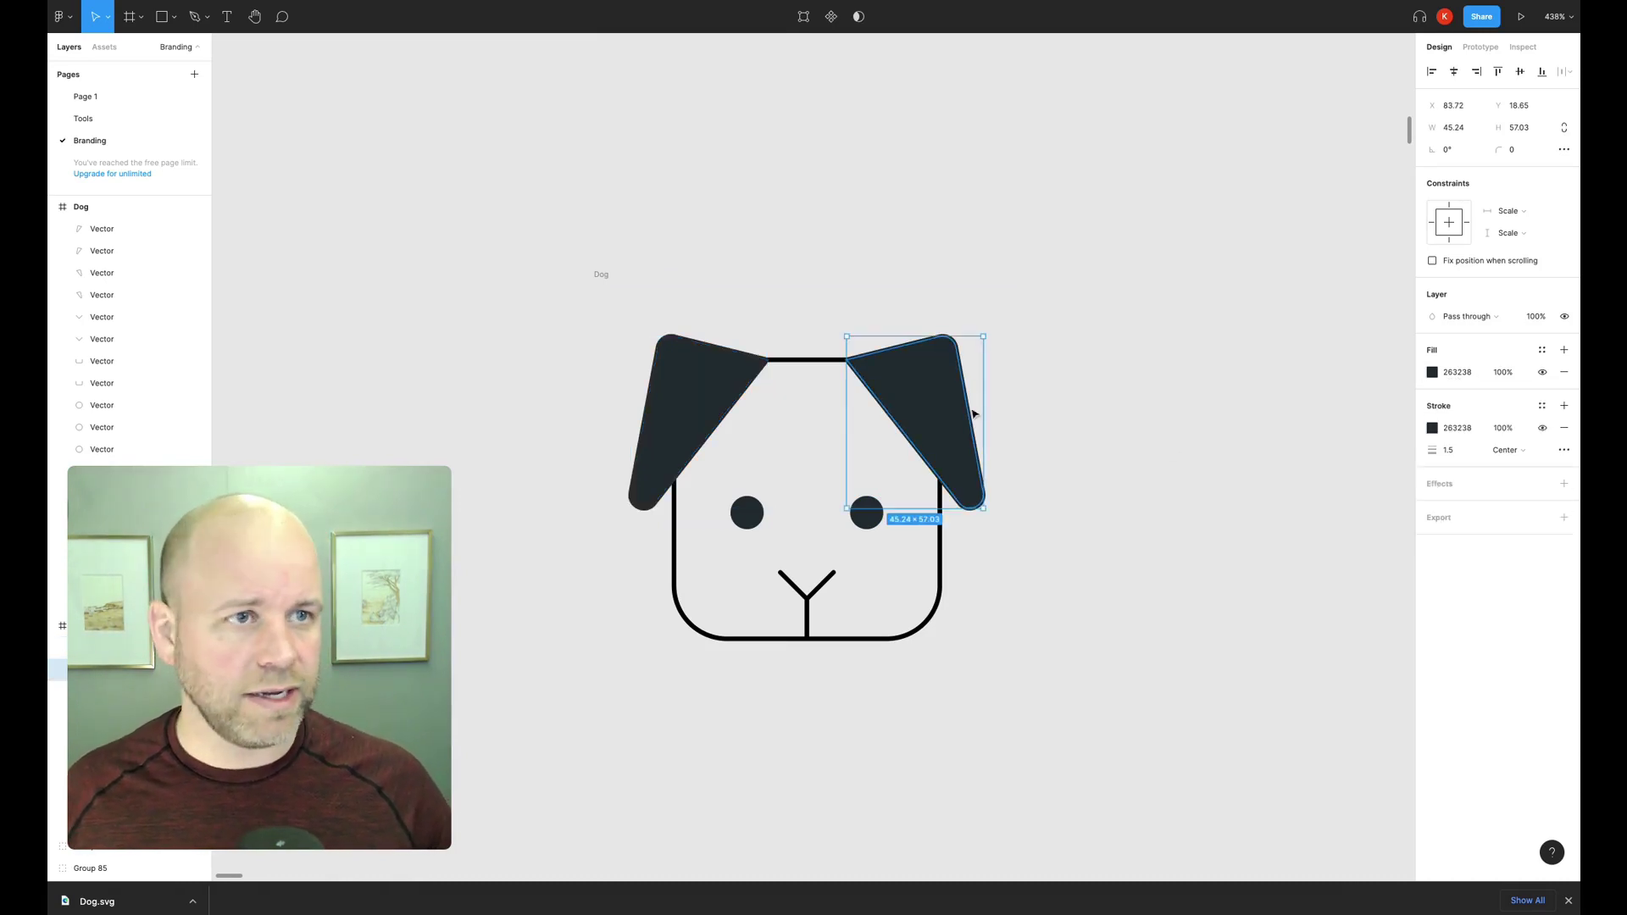
{"action": "left_click", "coordinate": [869, 513]}
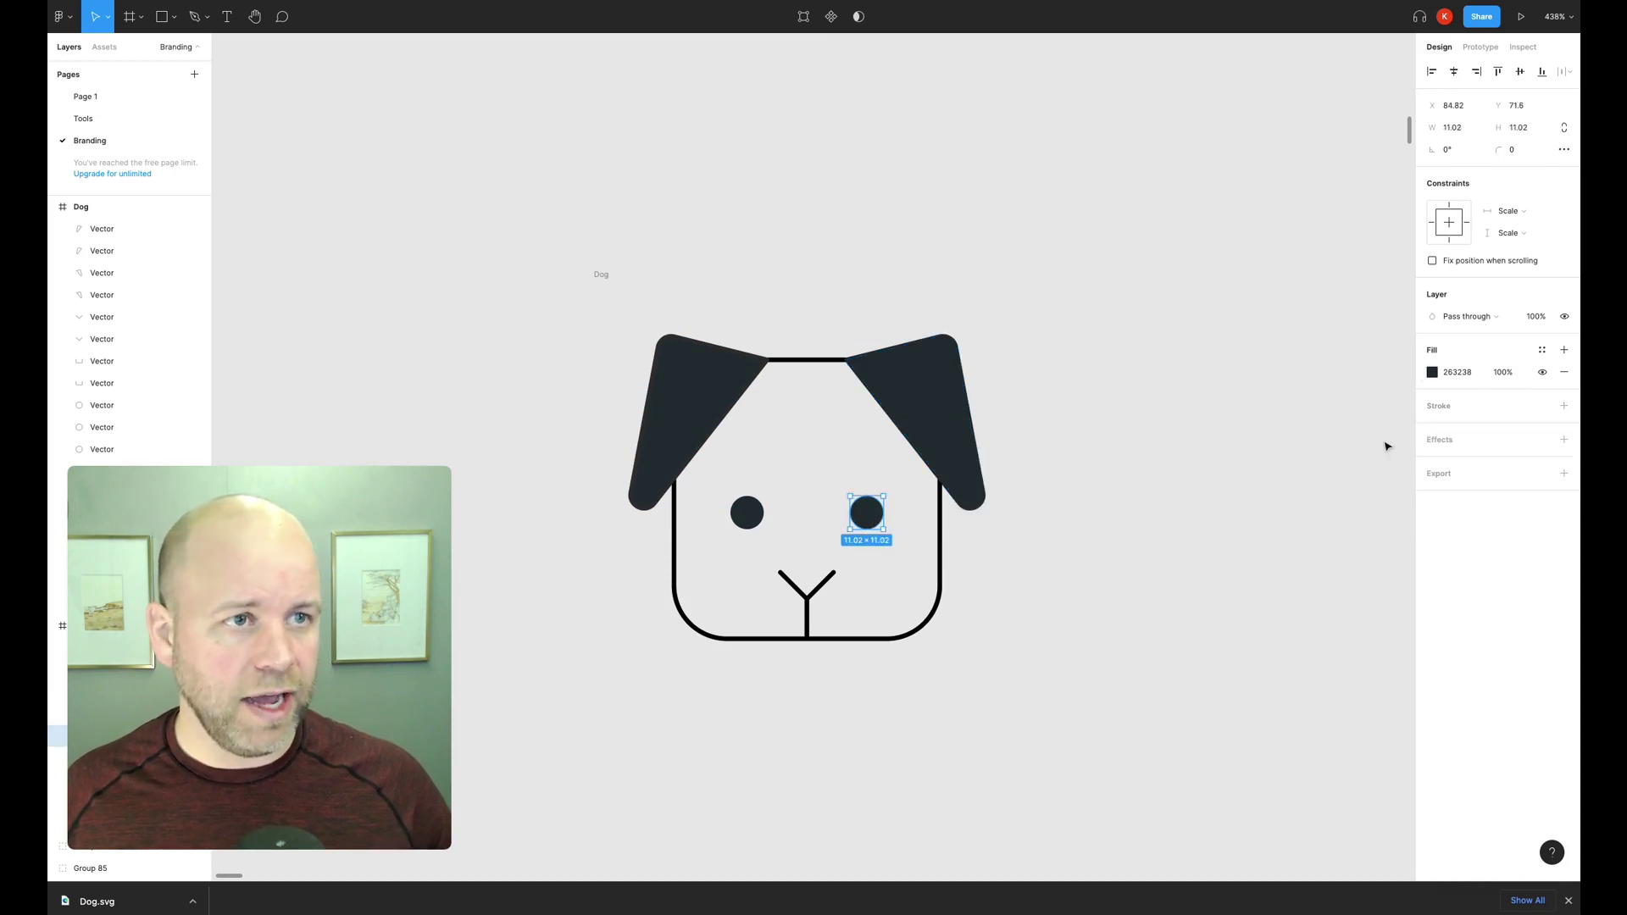
{"action": "left_click", "coordinate": [757, 516]}
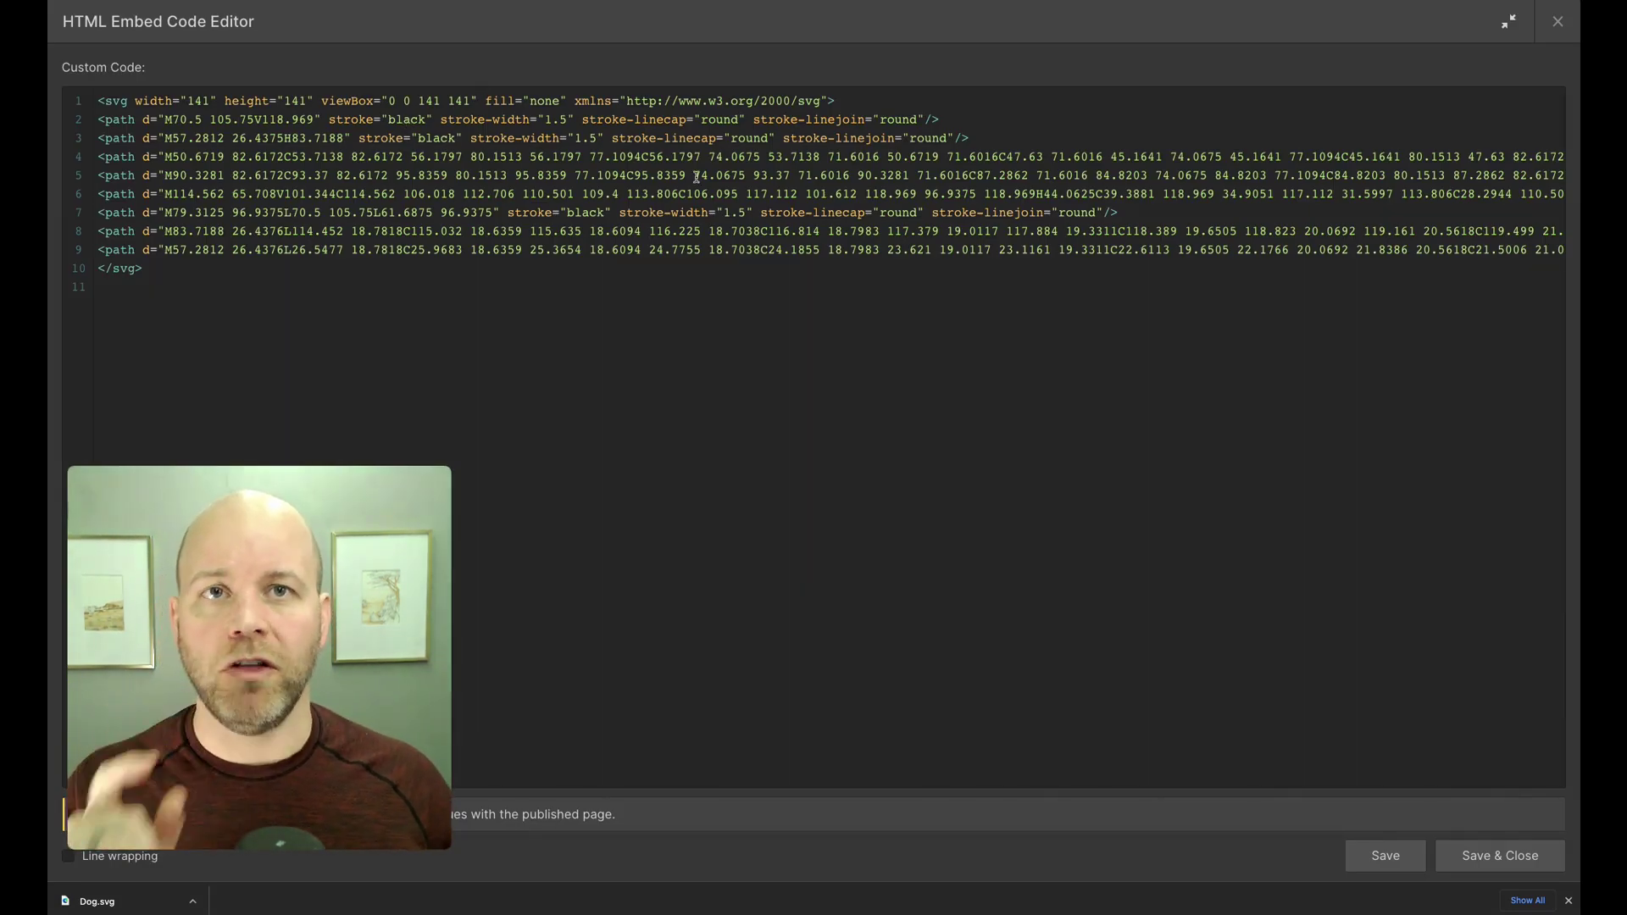
Replace the #263238 fills on lines 4 and 5 with currentColor
{"action": "scroll", "coordinate": [555, 161], "scroll_direction": "right", "scroll_amount": 10}
{"action": "scroll", "coordinate": [560, 161], "scroll_direction": "right", "scroll_amount": 2}
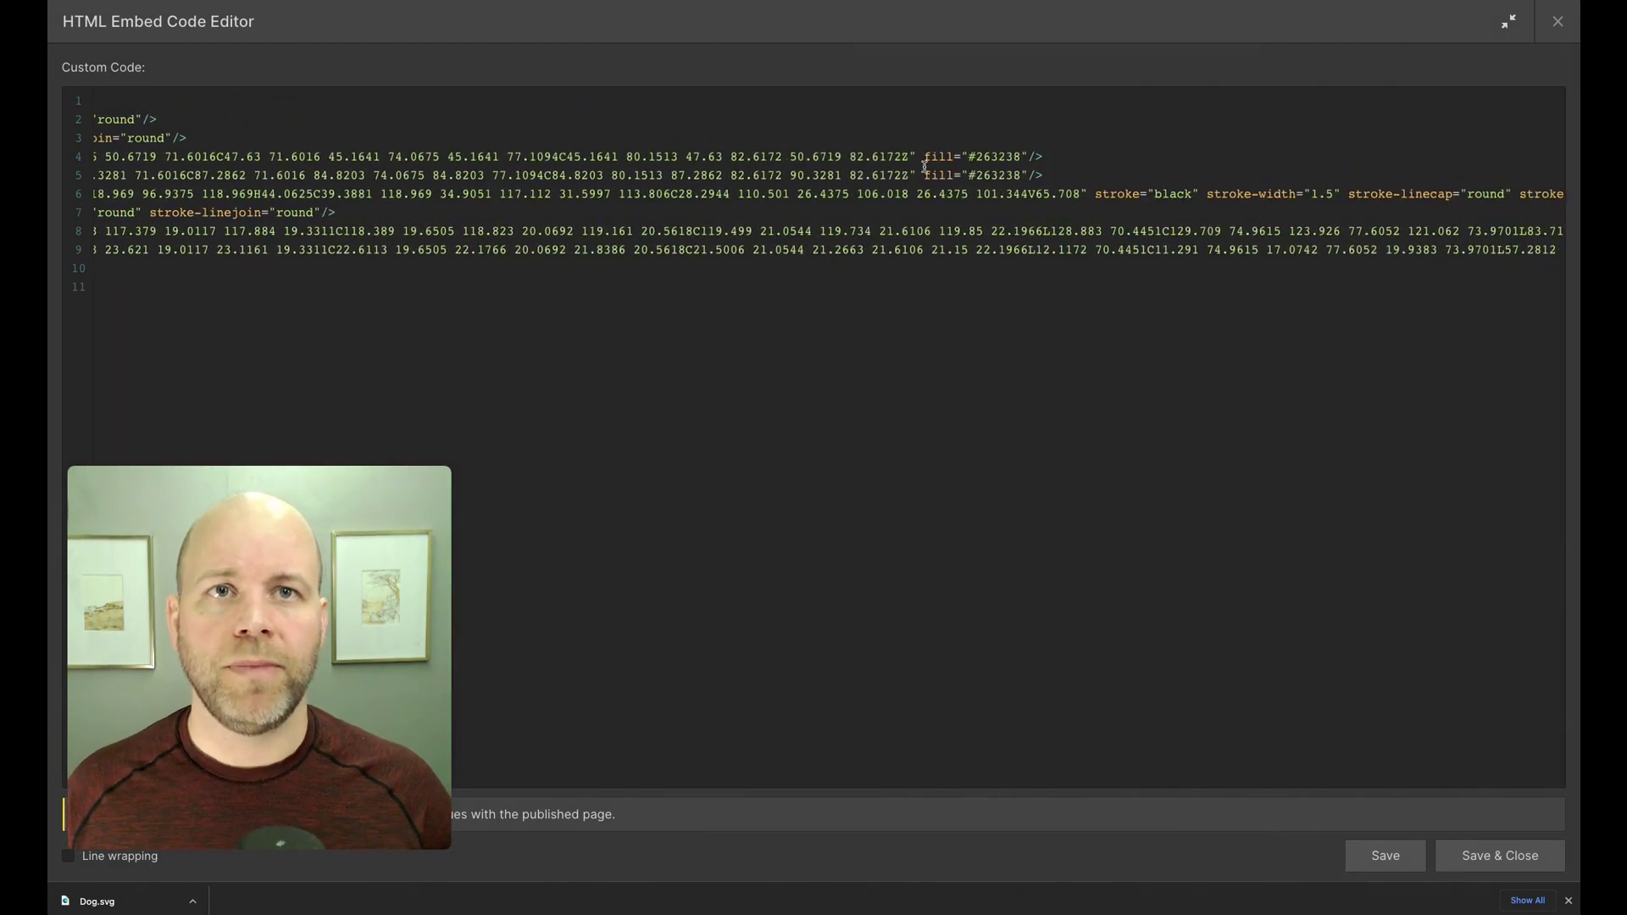
{"action": "double_click", "coordinate": [994, 157]}
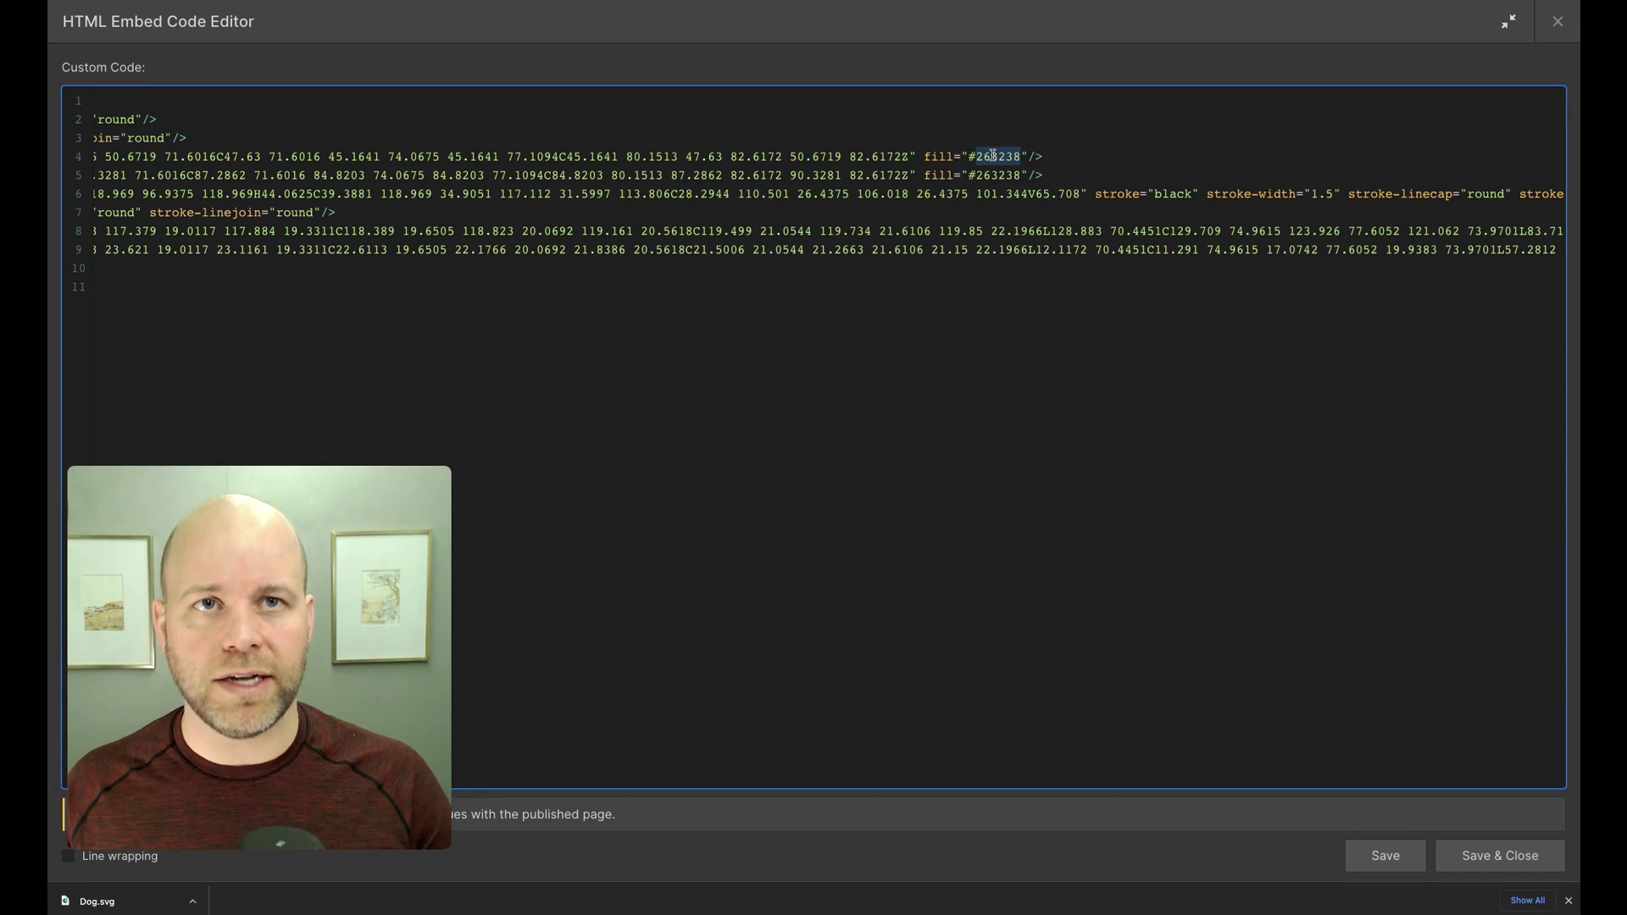
{"action": "key", "text": "BackSpace"}
{"action": "key", "text": "BackSpace"}
{"action": "type", "text": "currentColor"}
{"action": "key", "text": "ctrl+shift+Left"}
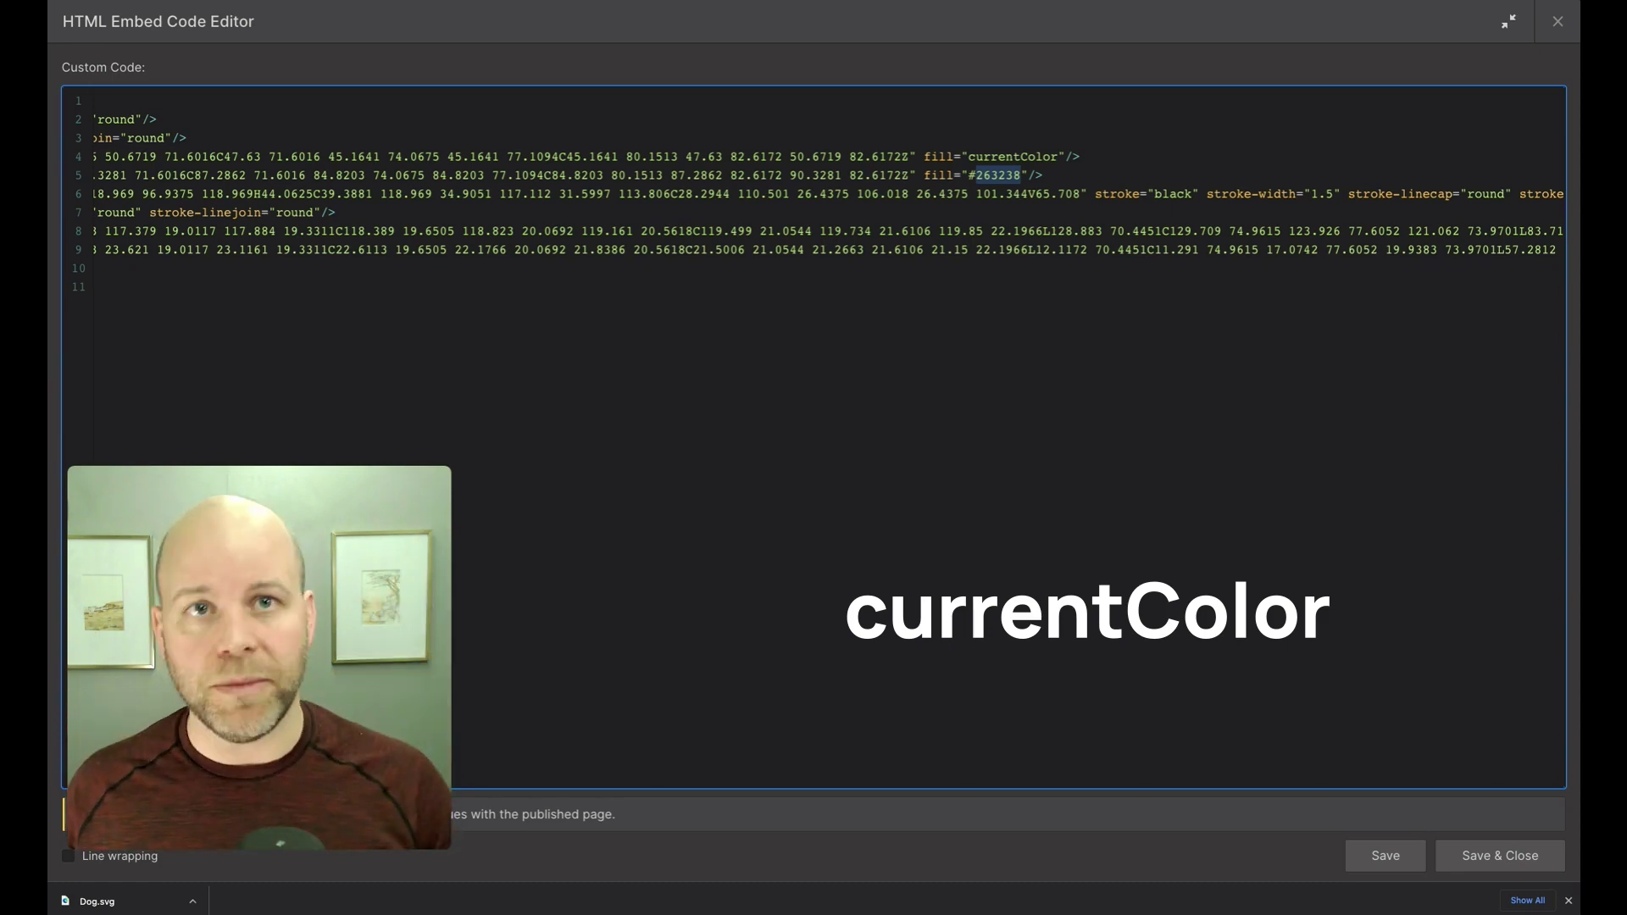
{"action": "key", "text": "BackSpace"}
{"action": "key", "text": "BackSpace"}
{"action": "type", "text": "currentColor"}
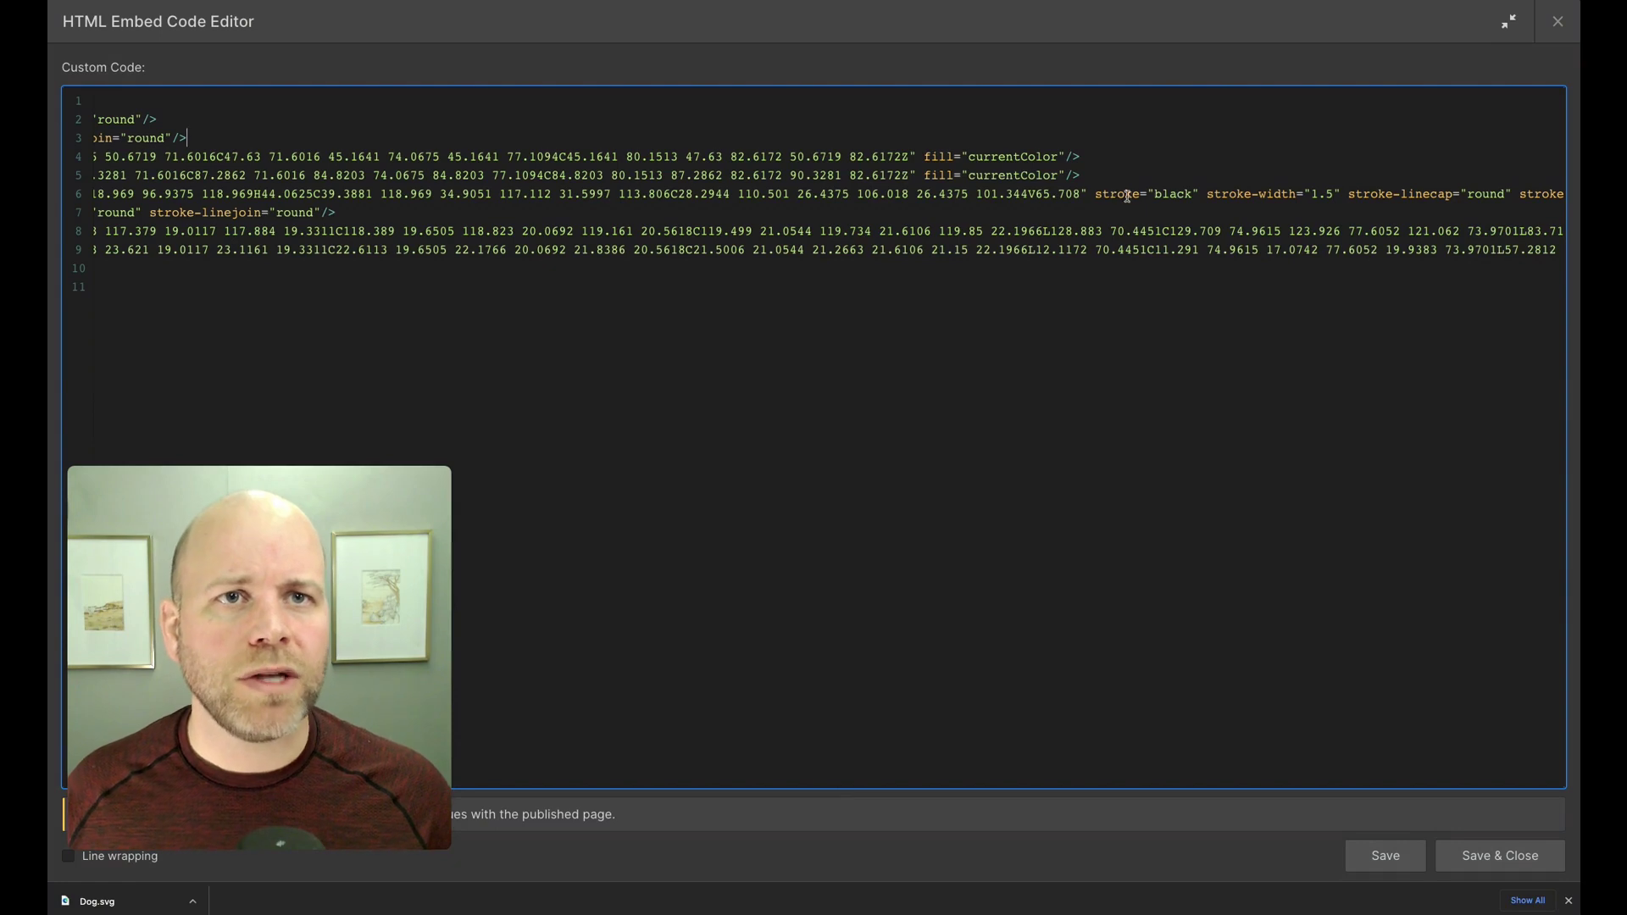
Change the hardcoded fills on lines 8 and 9 to currentColor
{"action": "scroll", "coordinate": [1207, 196], "scroll_direction": "right", "scroll_amount": 1}
{"action": "scroll", "coordinate": [1207, 196], "scroll_direction": "right", "scroll_amount": 5}
{"action": "scroll", "coordinate": [1207, 196], "scroll_direction": "left", "scroll_amount": 8}
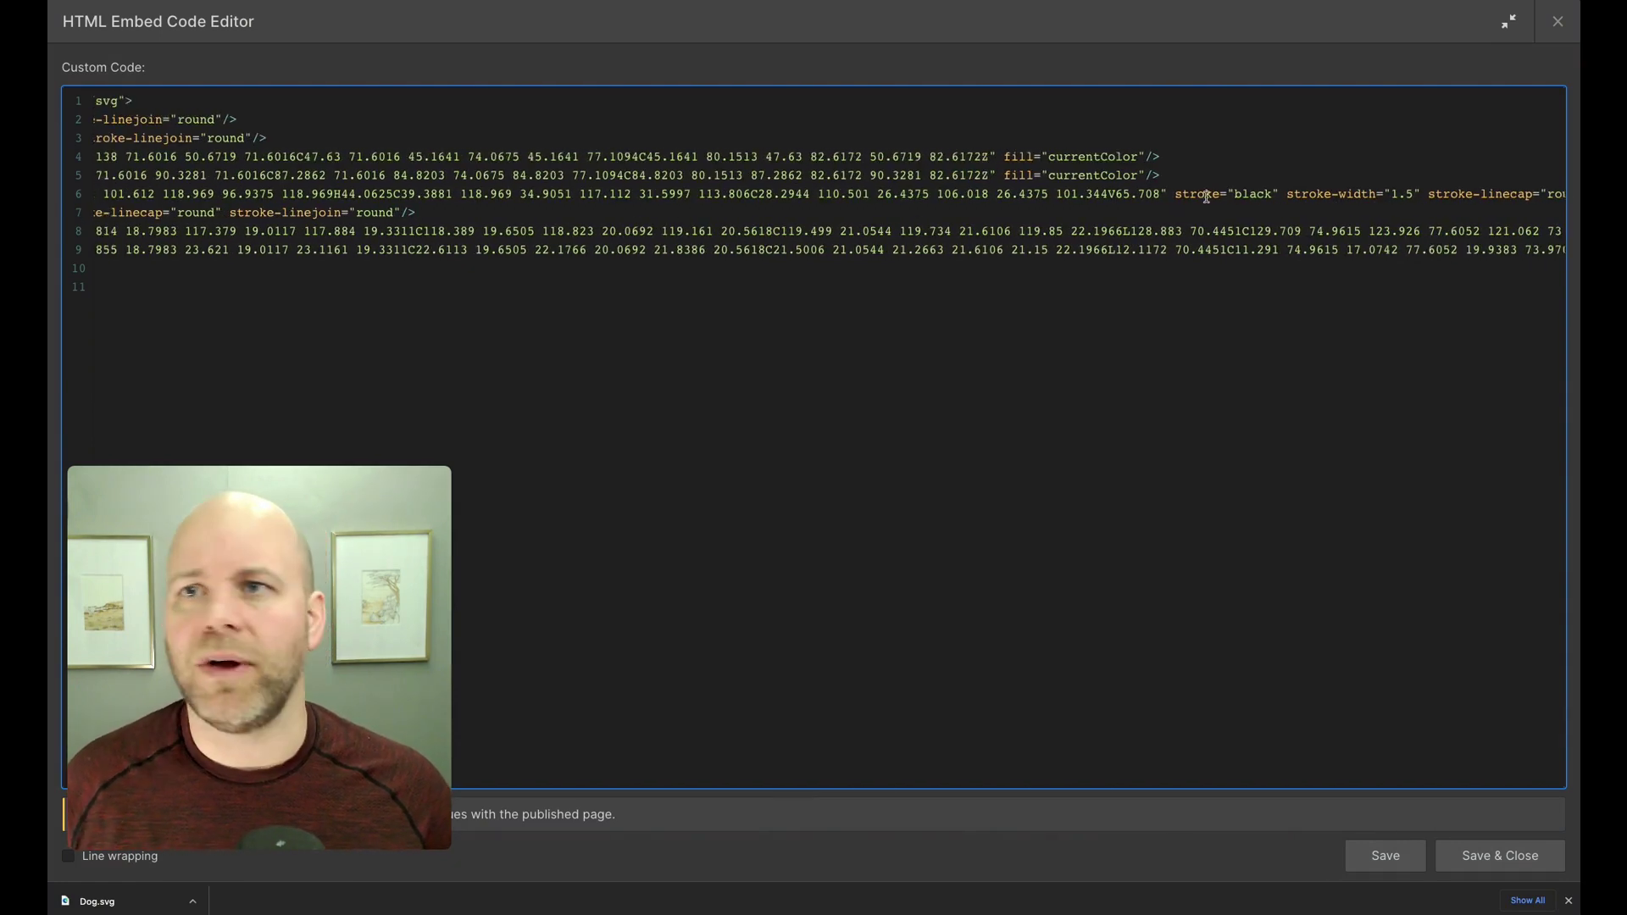
{"action": "scroll", "coordinate": [1207, 197], "scroll_direction": "left", "scroll_amount": 10}
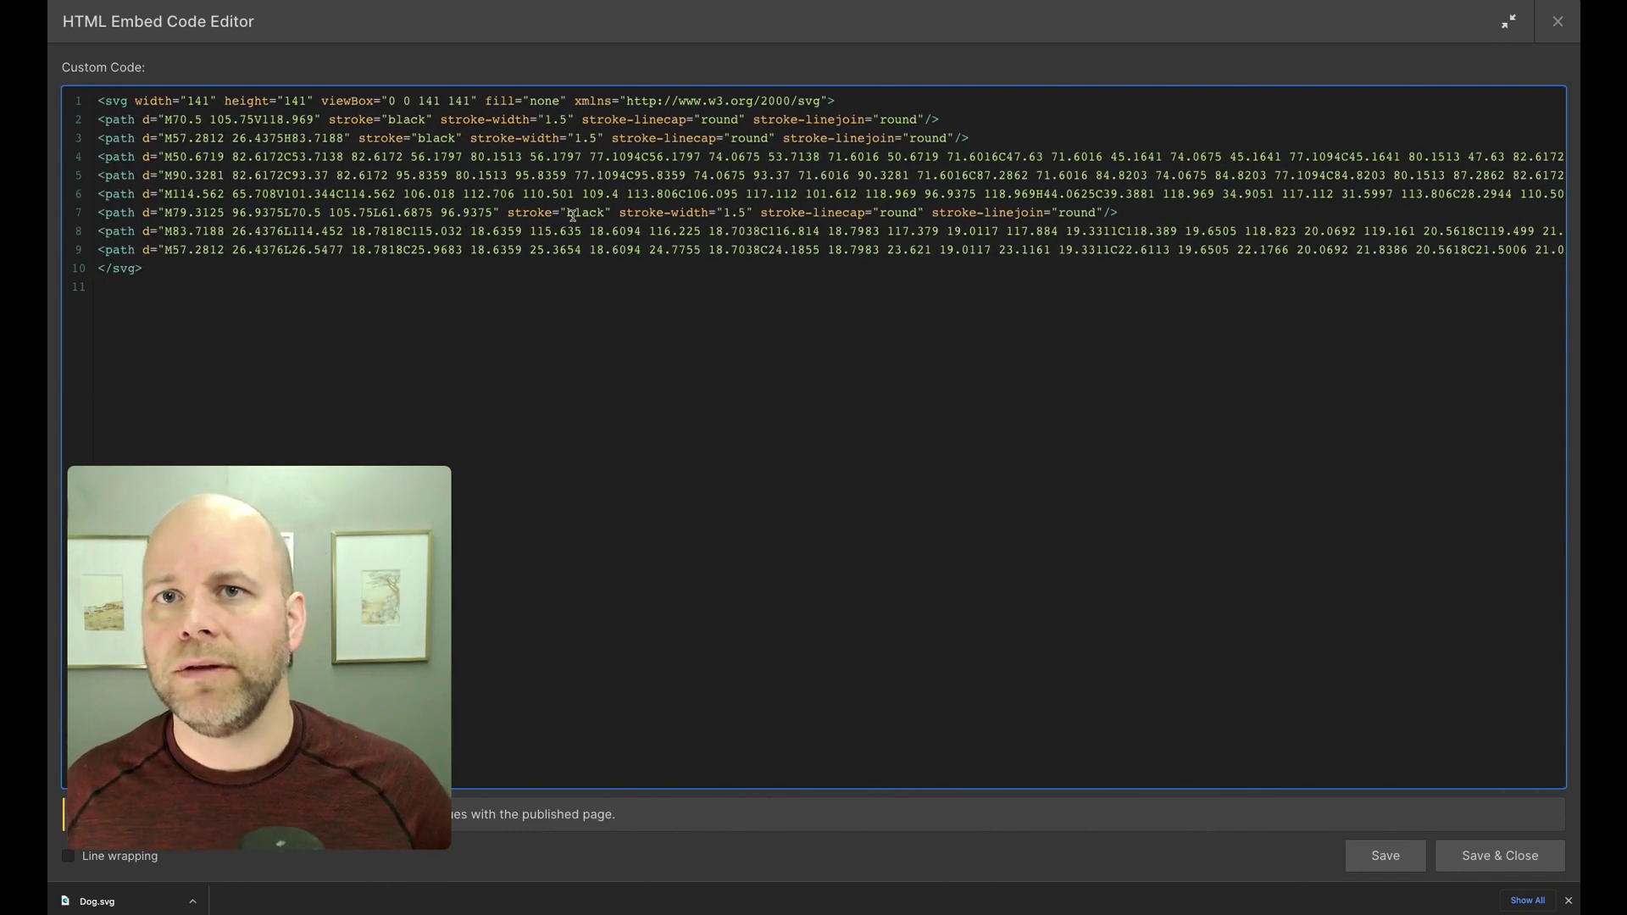
{"action": "scroll", "coordinate": [573, 215], "scroll_direction": "right", "scroll_amount": 4}
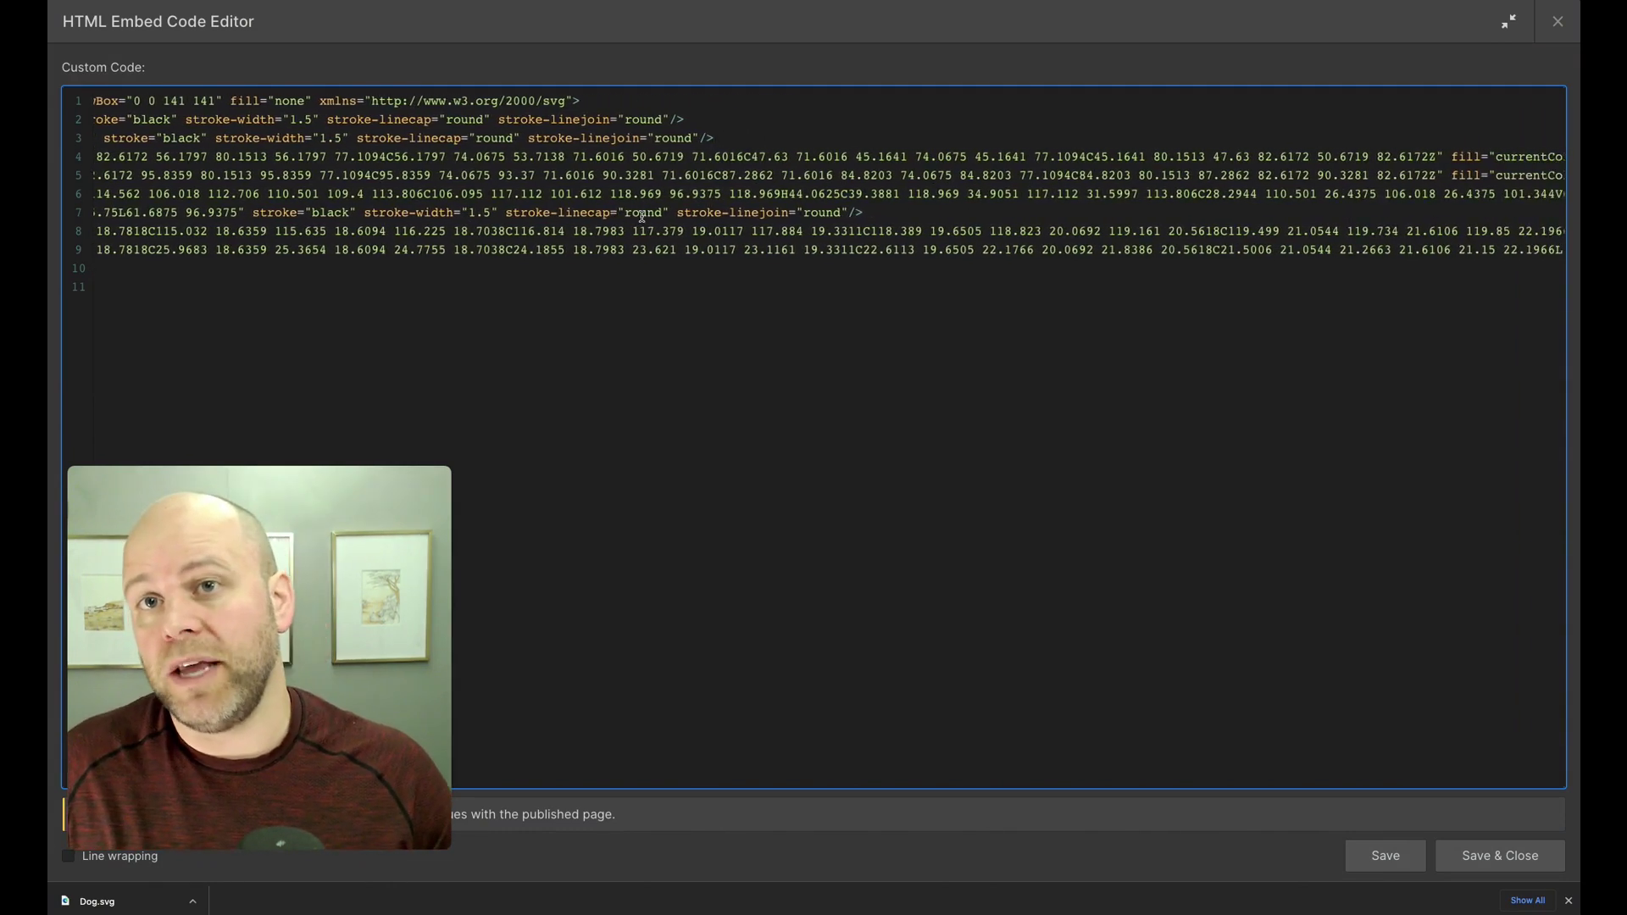
{"action": "scroll", "coordinate": [641, 219], "scroll_direction": "right", "scroll_amount": 4}
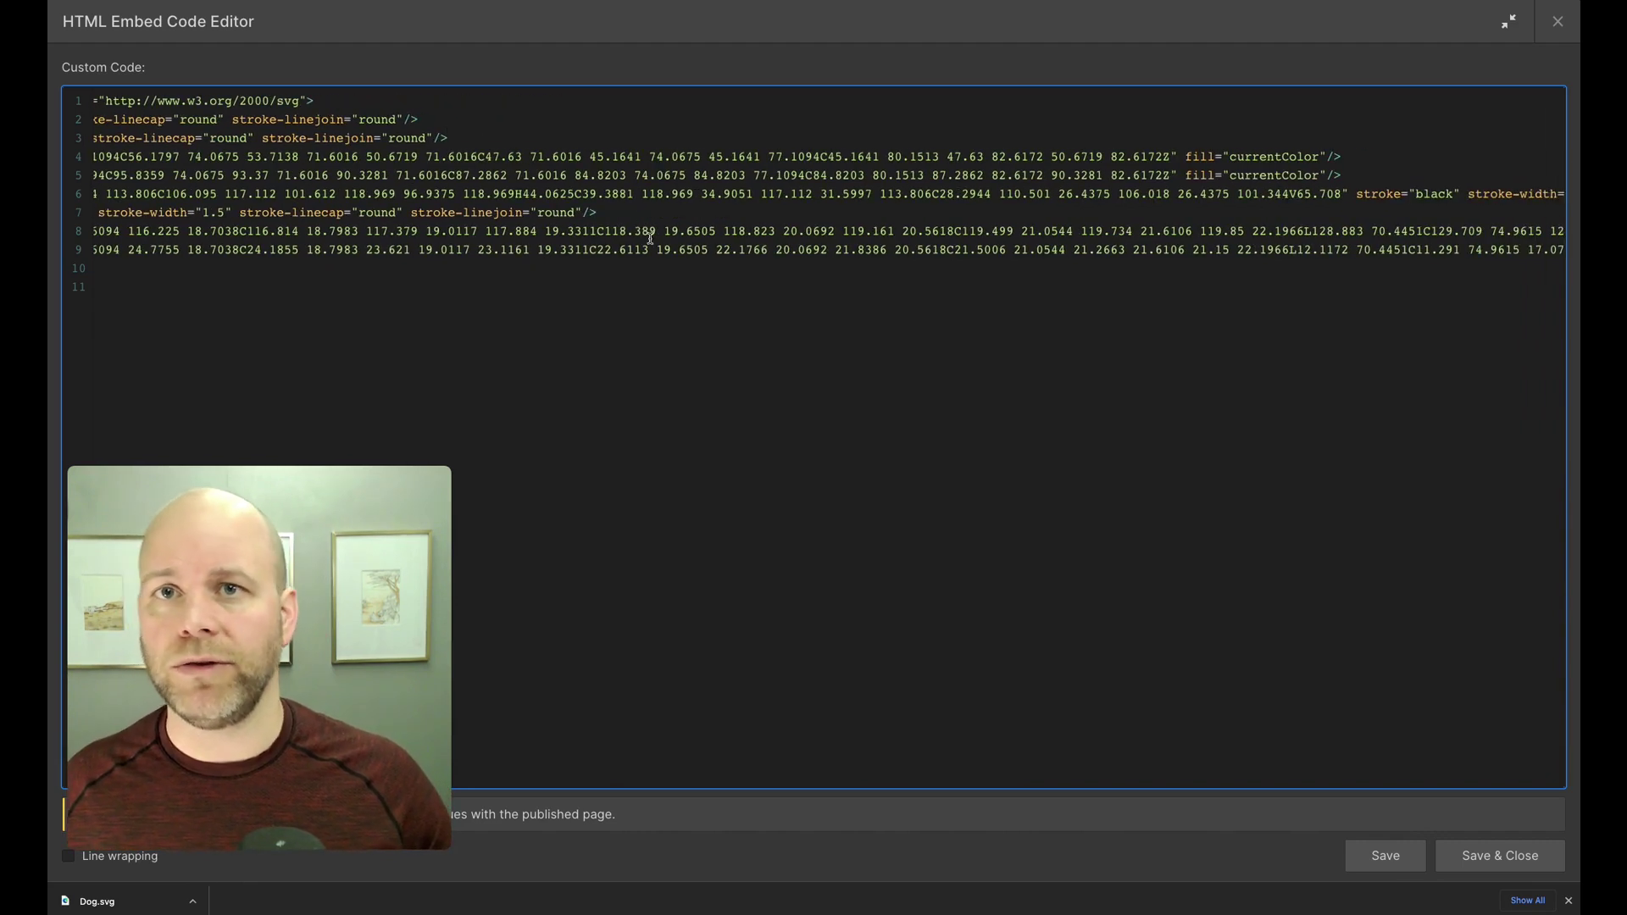
{"action": "scroll", "coordinate": [671, 239], "scroll_direction": "right", "scroll_amount": 4}
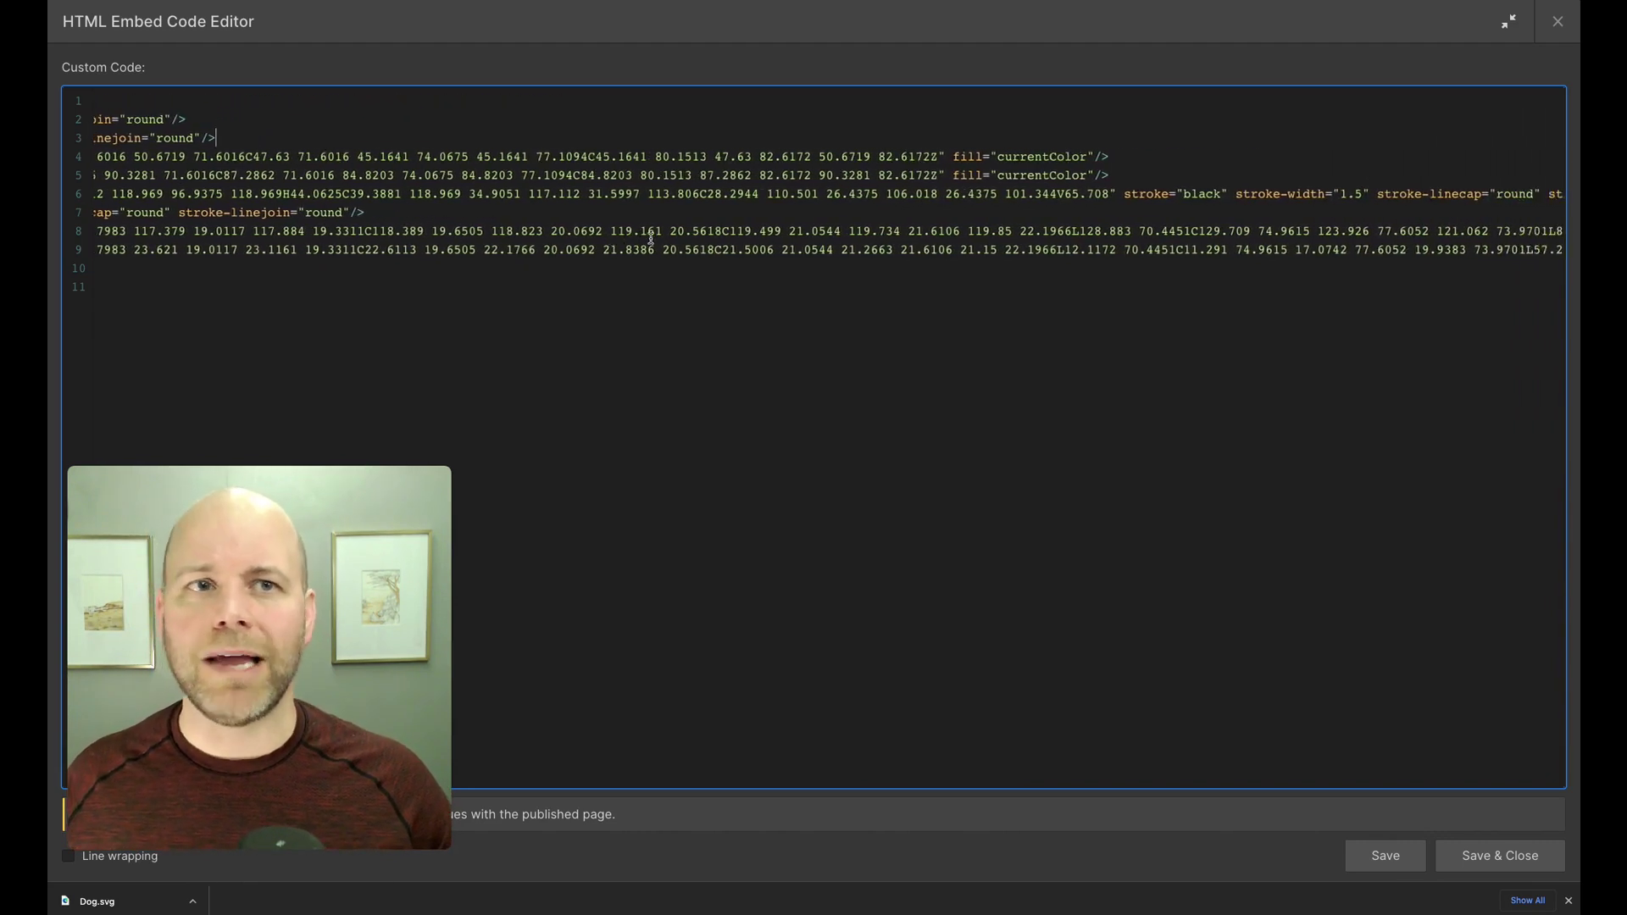
{"action": "scroll", "coordinate": [651, 239], "scroll_direction": "right", "scroll_amount": 9}
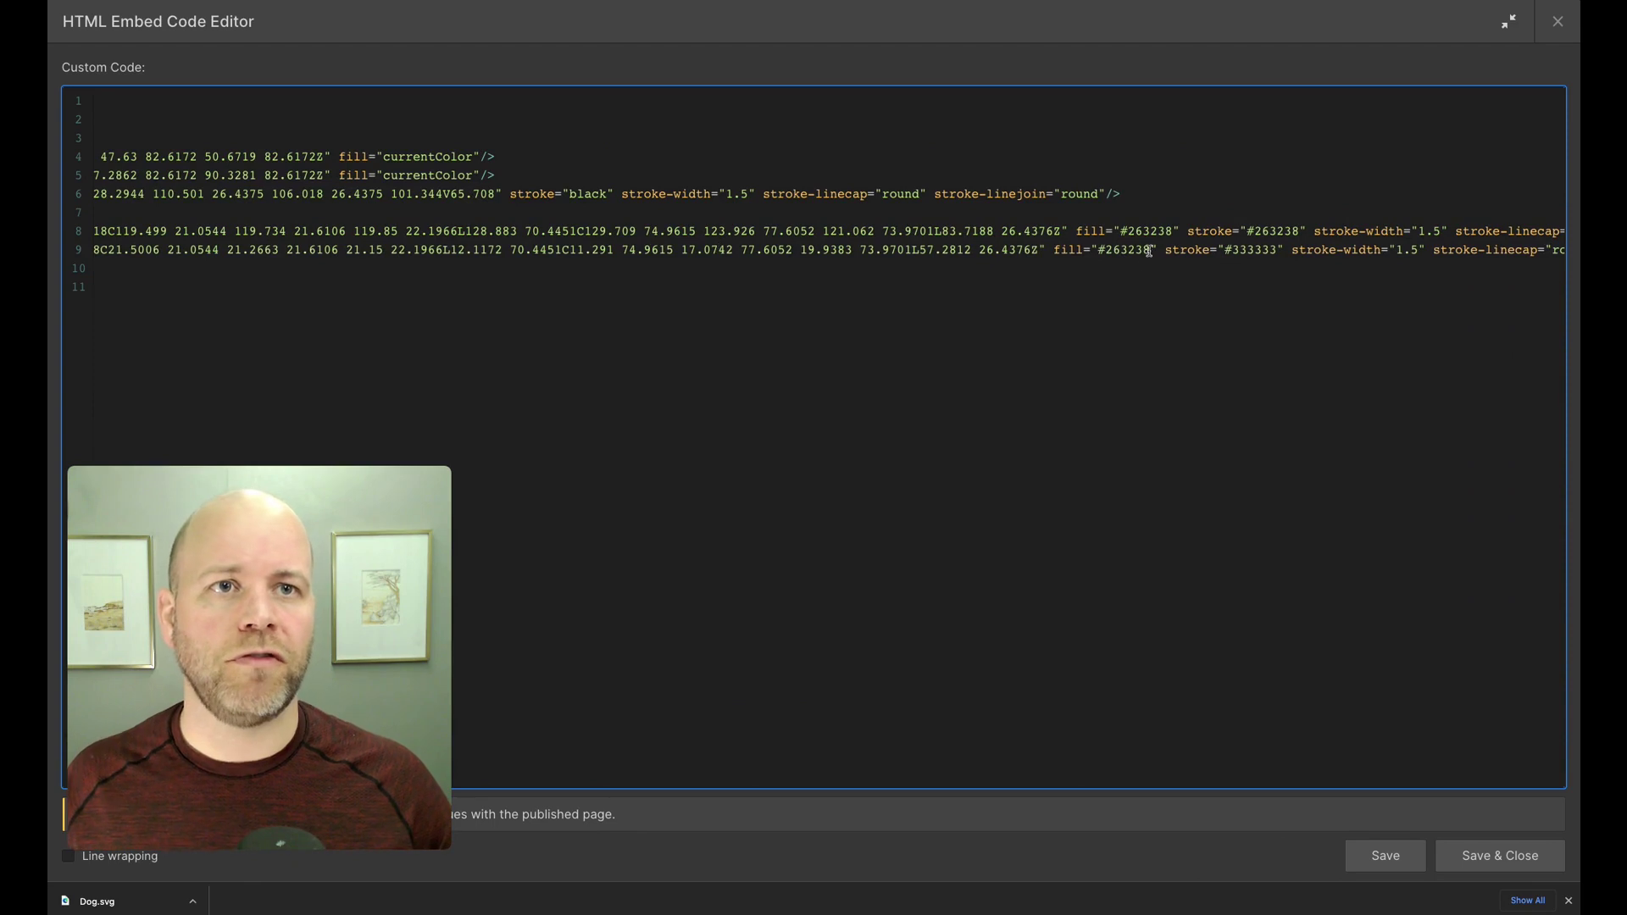
{"action": "double_click", "coordinate": [1146, 232]}
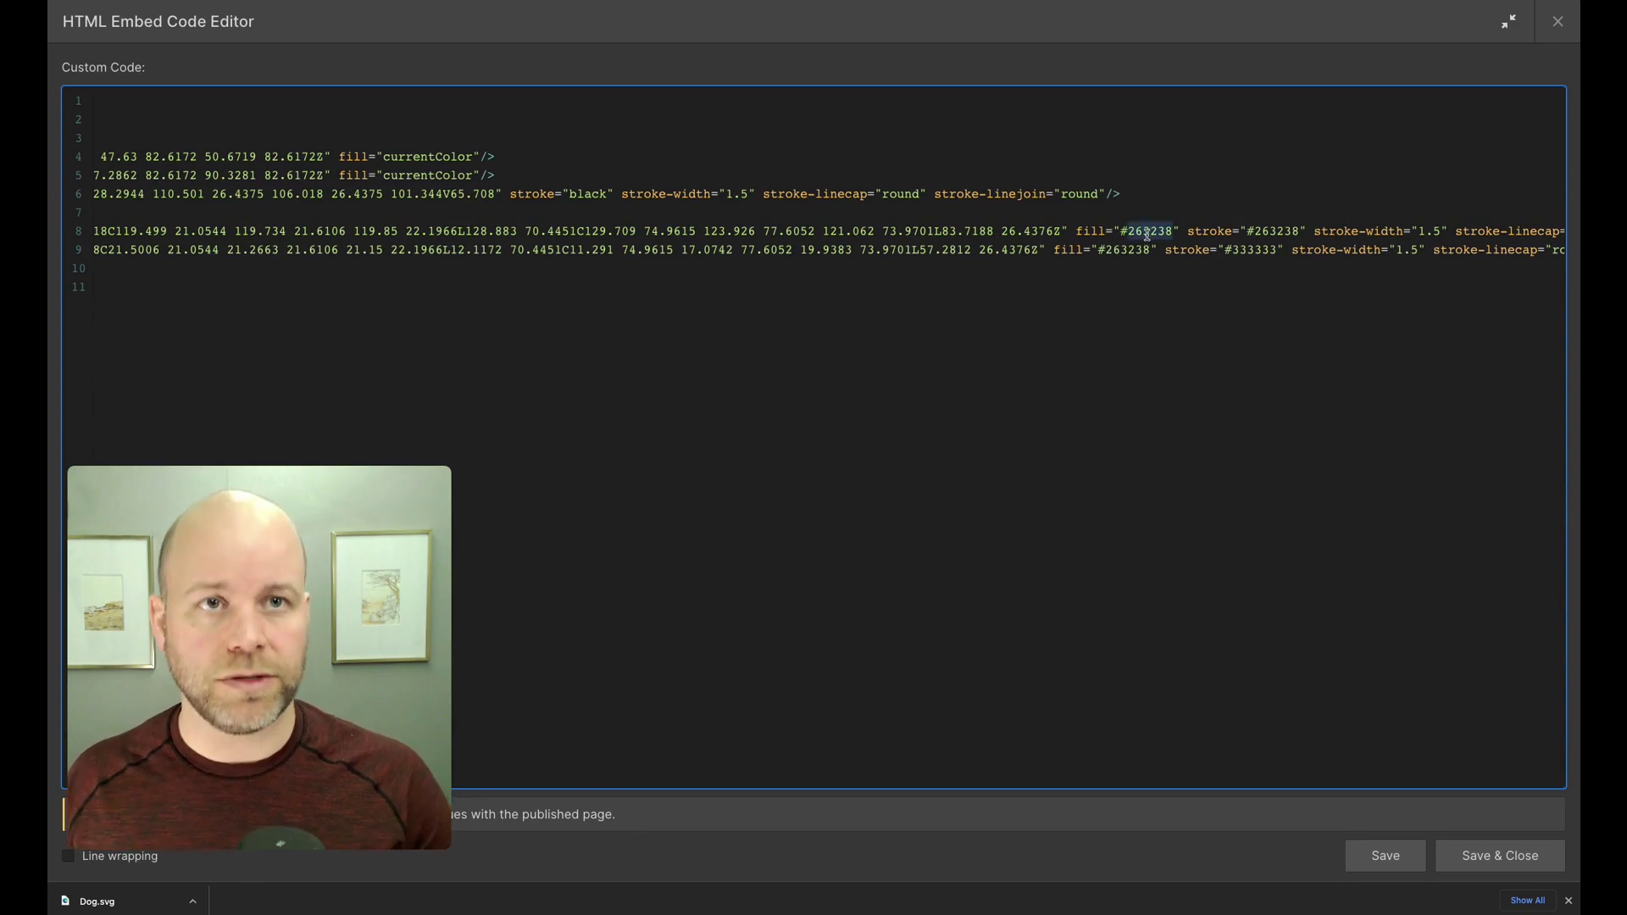
{"action": "key", "text": "BackSpace"}
{"action": "key", "text": "BackSpace"}
{"action": "type", "text": "cur"}
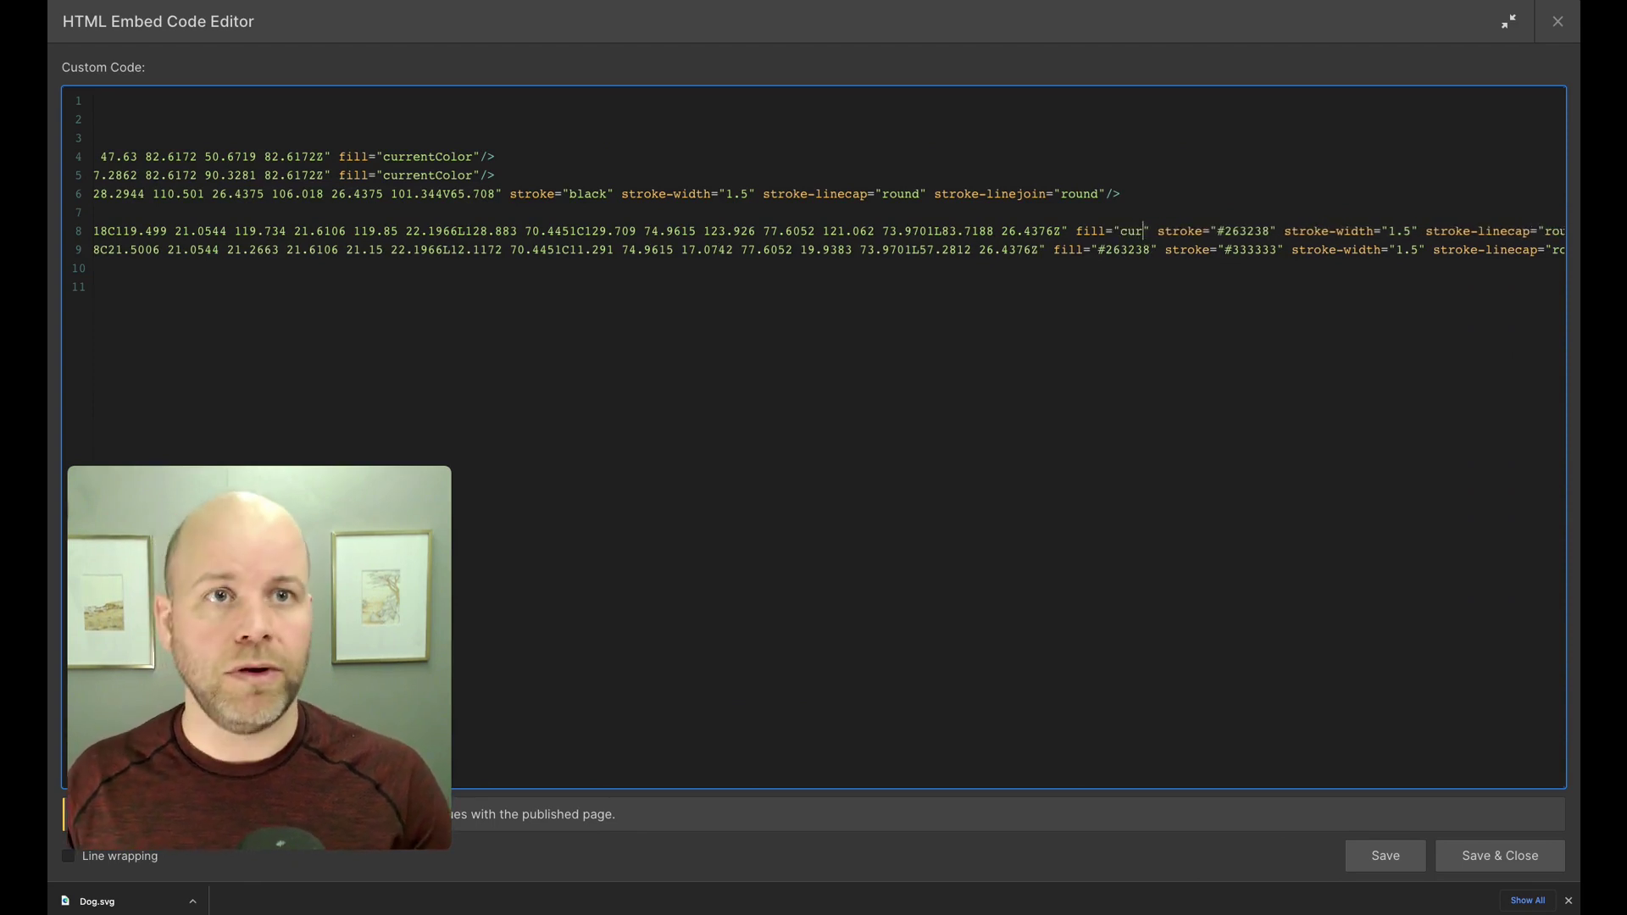
{"action": "type", "text": "rentColor"}
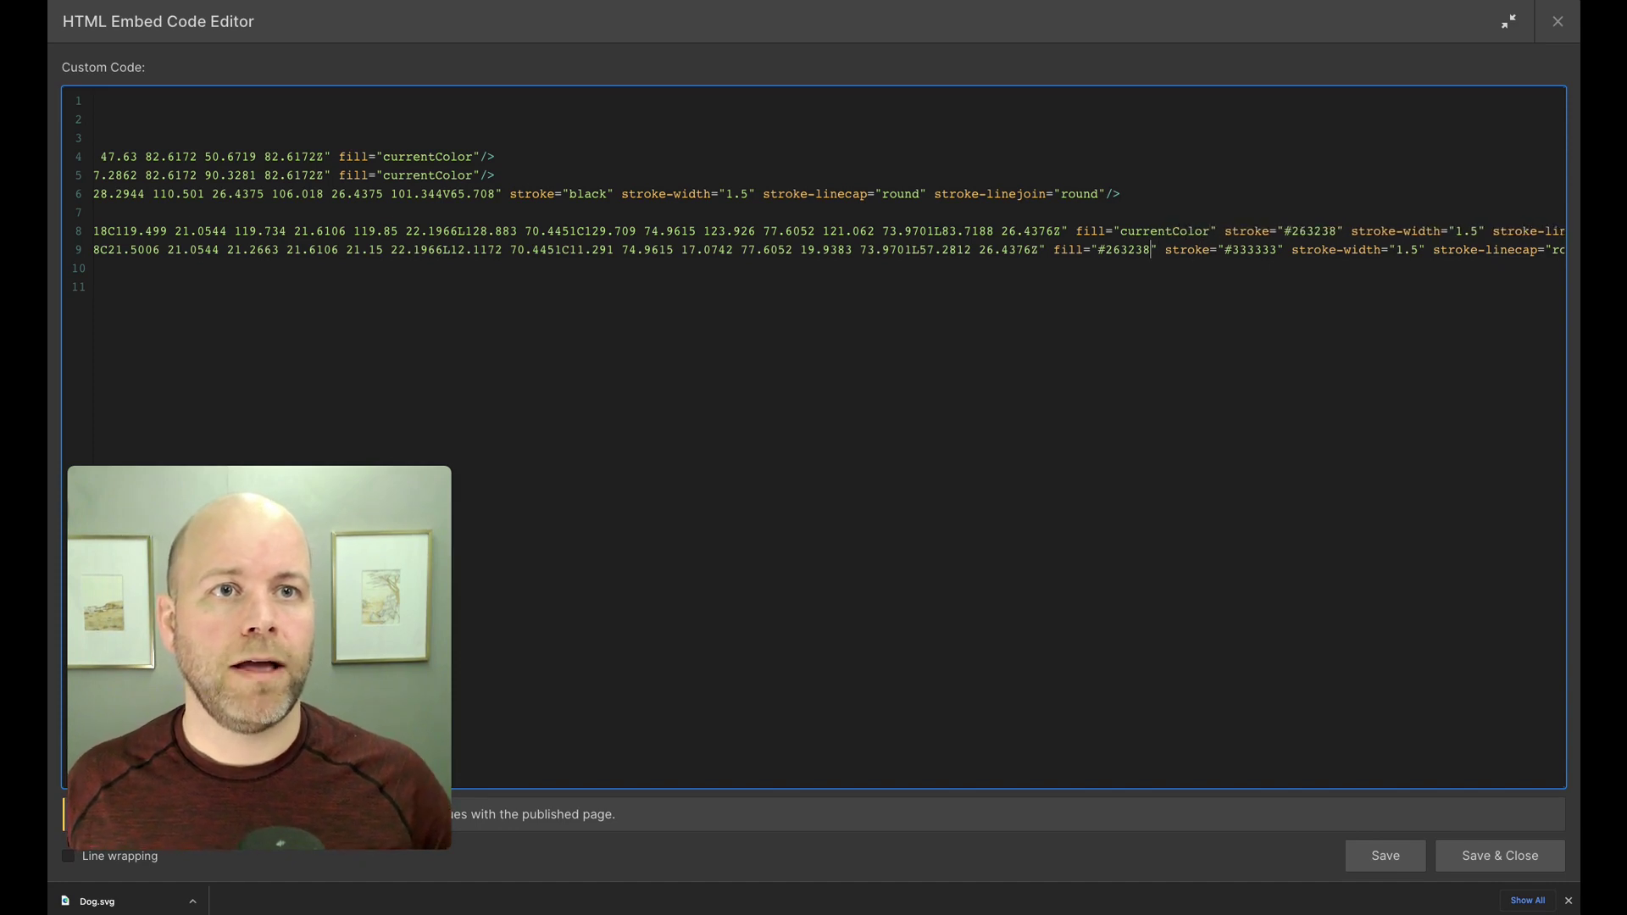
{"action": "key", "text": "BackSpace"}
{"action": "key", "text": "BackSpace"}
{"action": "key", "text": "BackSpace"}
{"action": "key", "text": "BackSpace"}
{"action": "key", "text": "BackSpace"}
{"action": "key", "text": "BackSpace"}
{"action": "key", "text": "BackSpace"}
{"action": "type", "text": "currentColor"}
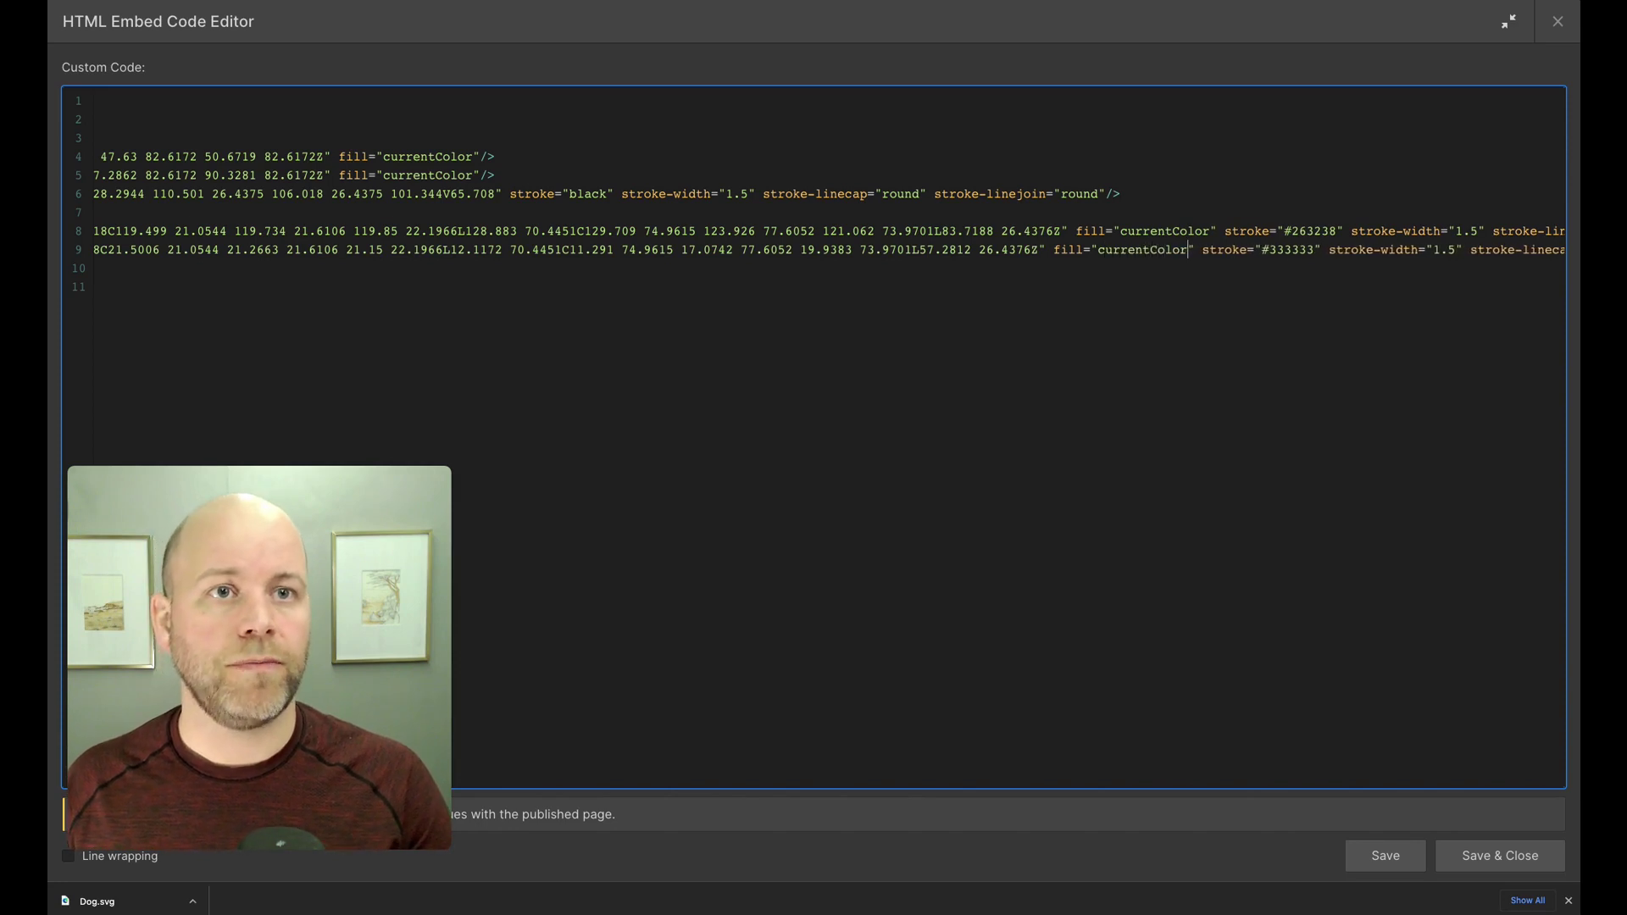
Set the stroke colours on lines 8 and 9 to black
{"action": "left_click", "coordinate": [1333, 231]}
{"action": "key", "text": "BackSpace"}
{"action": "key", "text": "BackSpace"}
{"action": "key", "text": "BackSpace"}
{"action": "key", "text": "BackSpace"}
{"action": "key", "text": "BackSpace"}
{"action": "key", "text": "BackSpace"}
{"action": "key", "text": "BackSpace"}
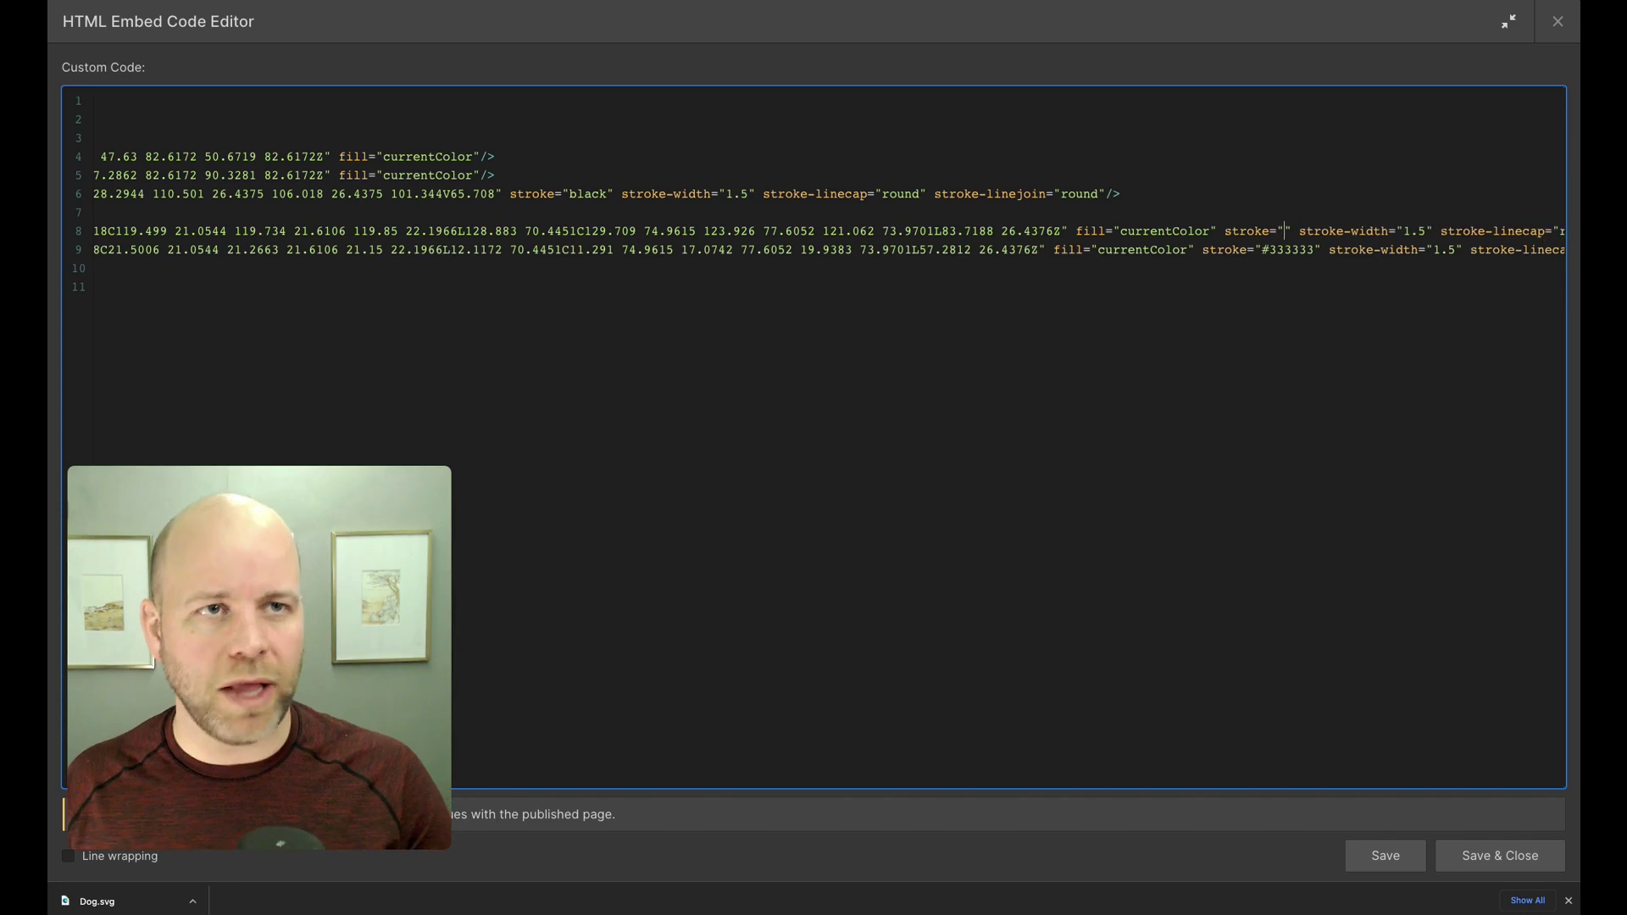
{"action": "type", "text": "black"}
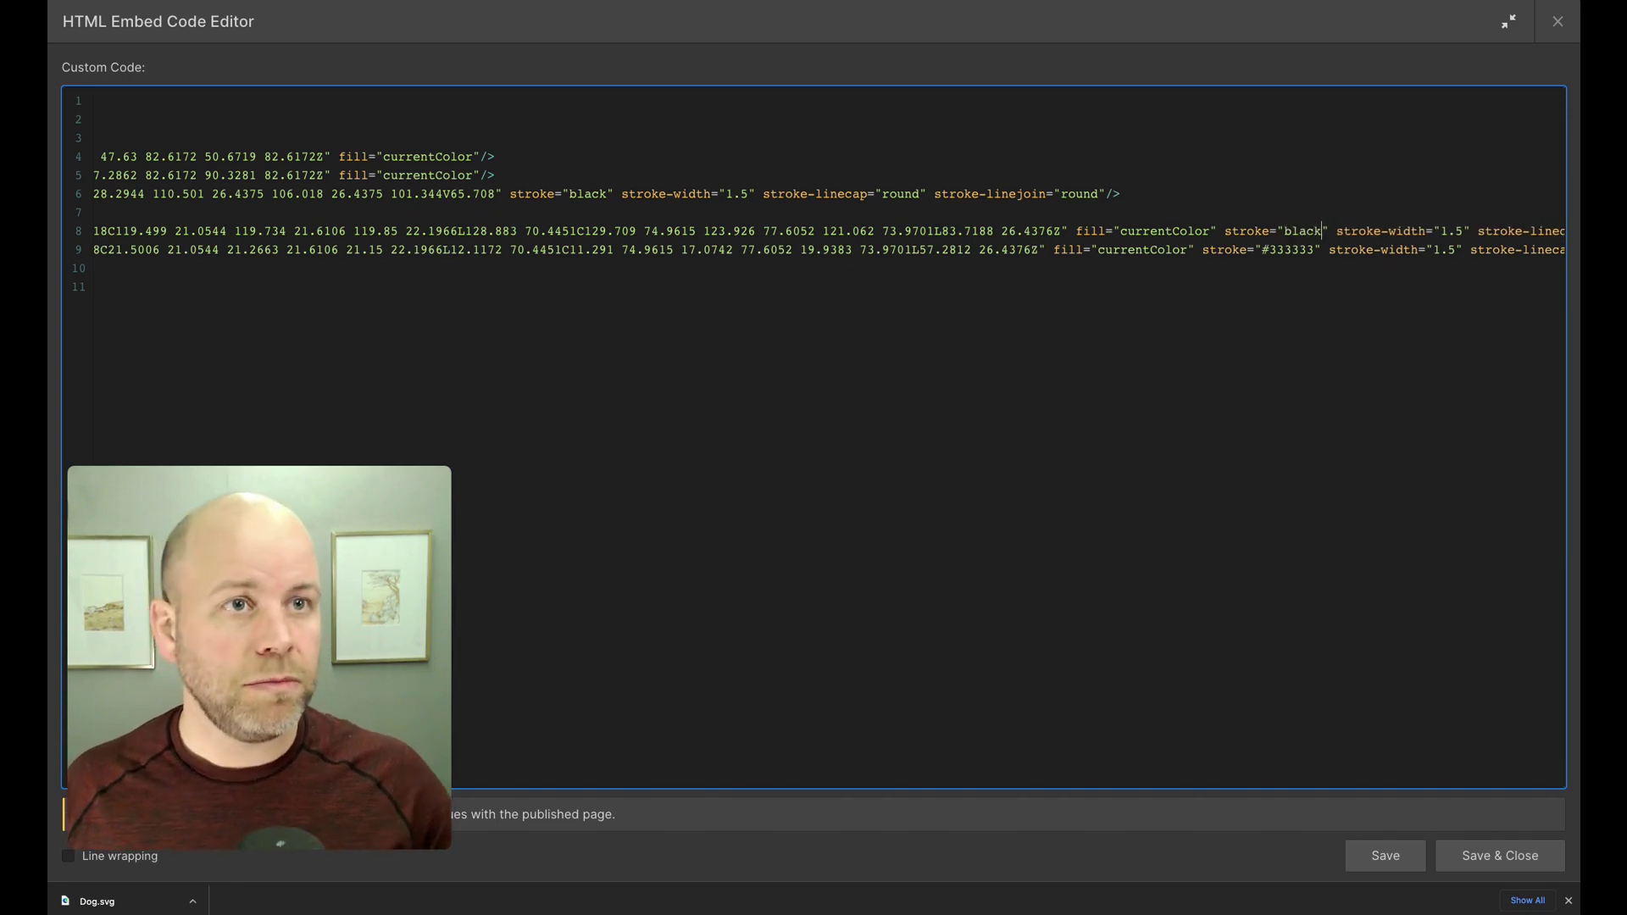
{"action": "double_click", "coordinate": [1313, 250]}
{"action": "key", "text": "BackSpace"}
{"action": "key", "text": "BackSpace"}
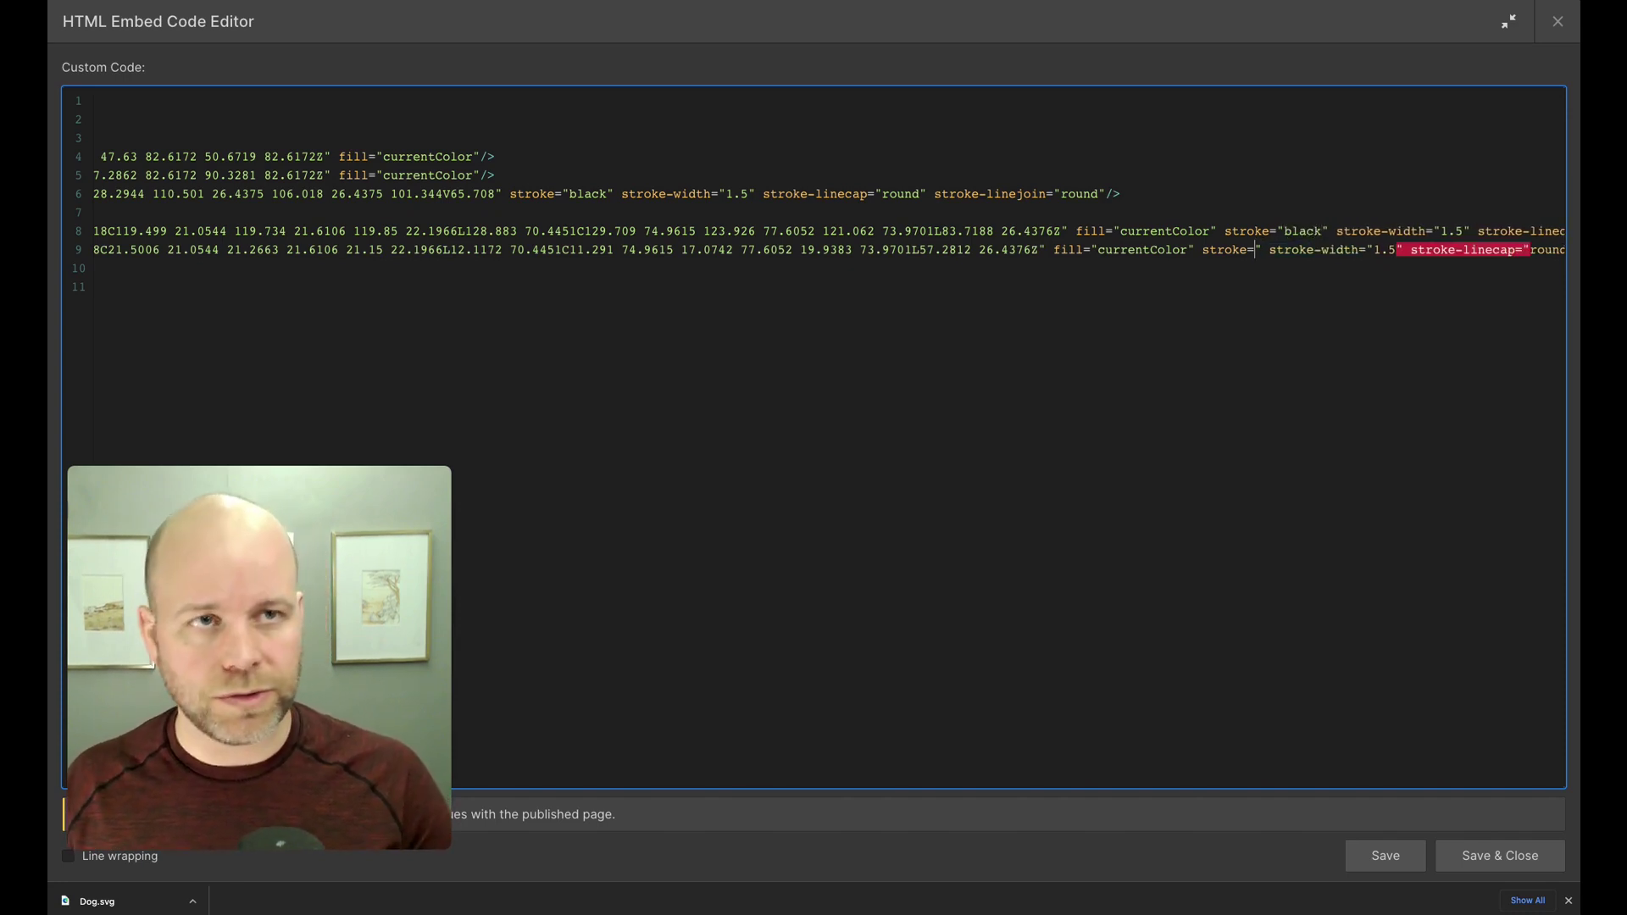
{"action": "type", "text": "\""}
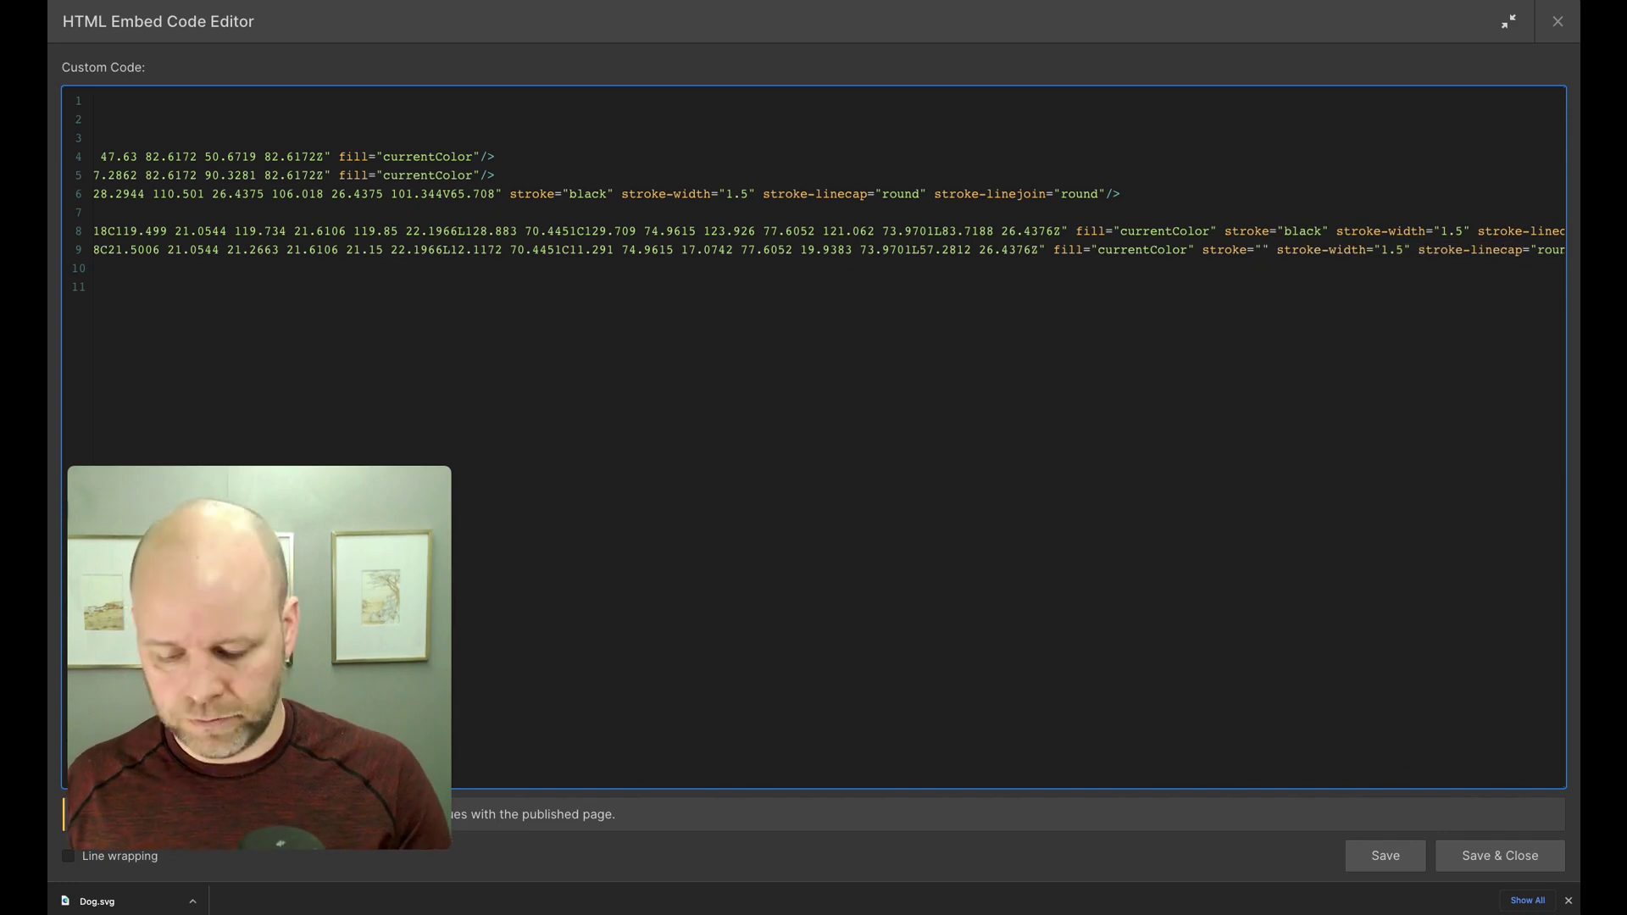
{"action": "type", "text": "black"}
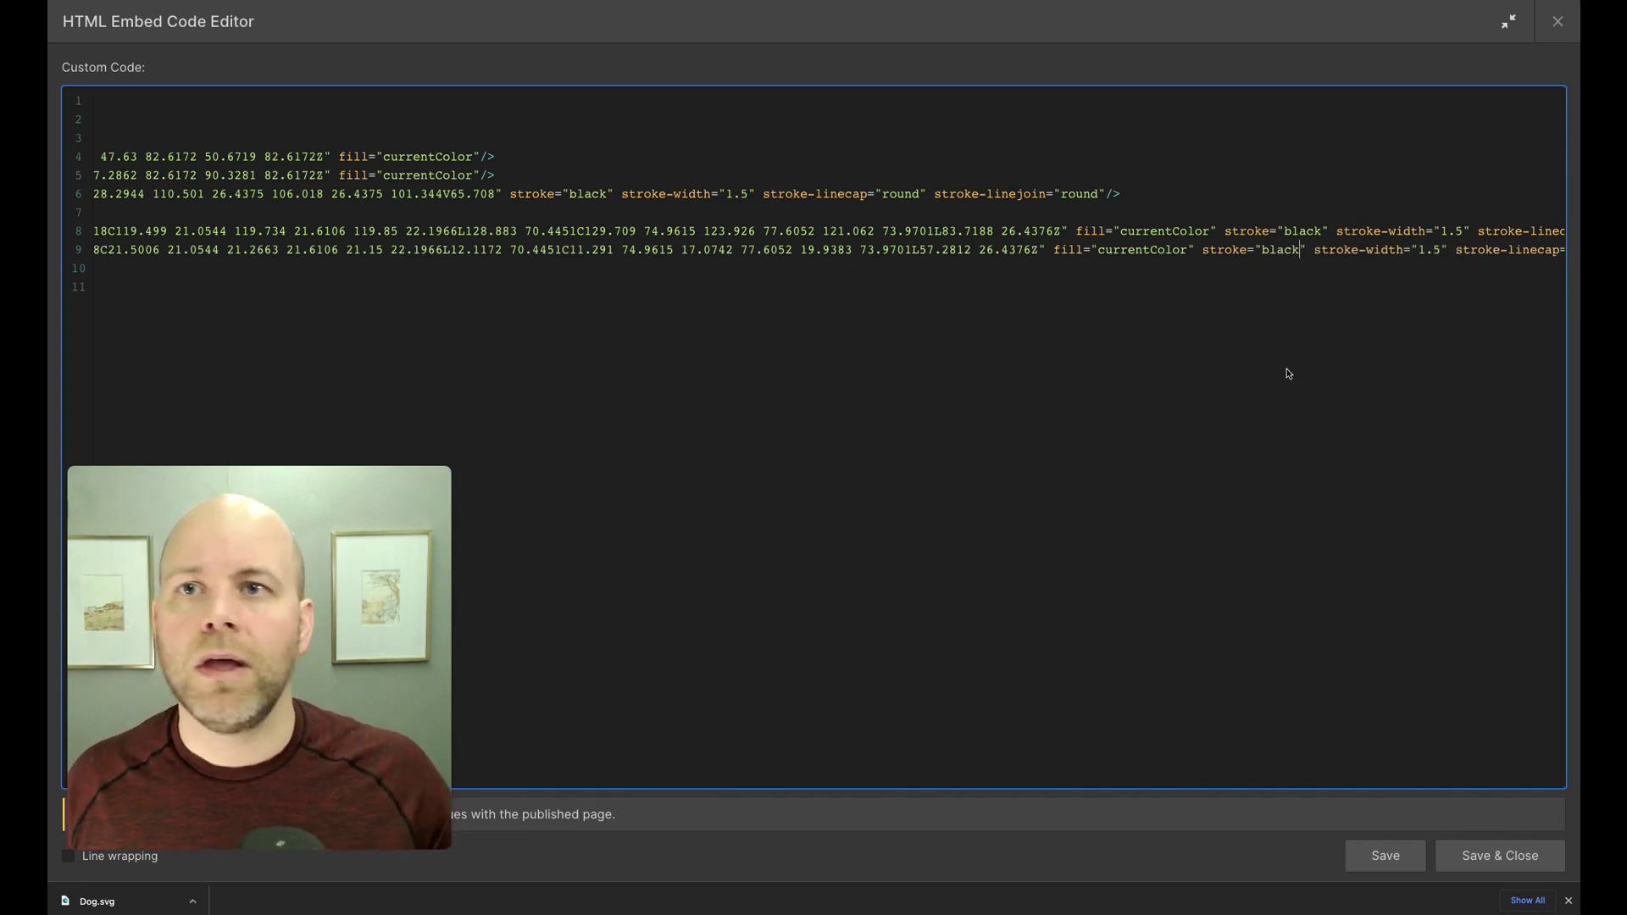
Save the embed code and give the HTML Embed a new dog-icon class
{"action": "left_click", "coordinate": [1481, 857]}
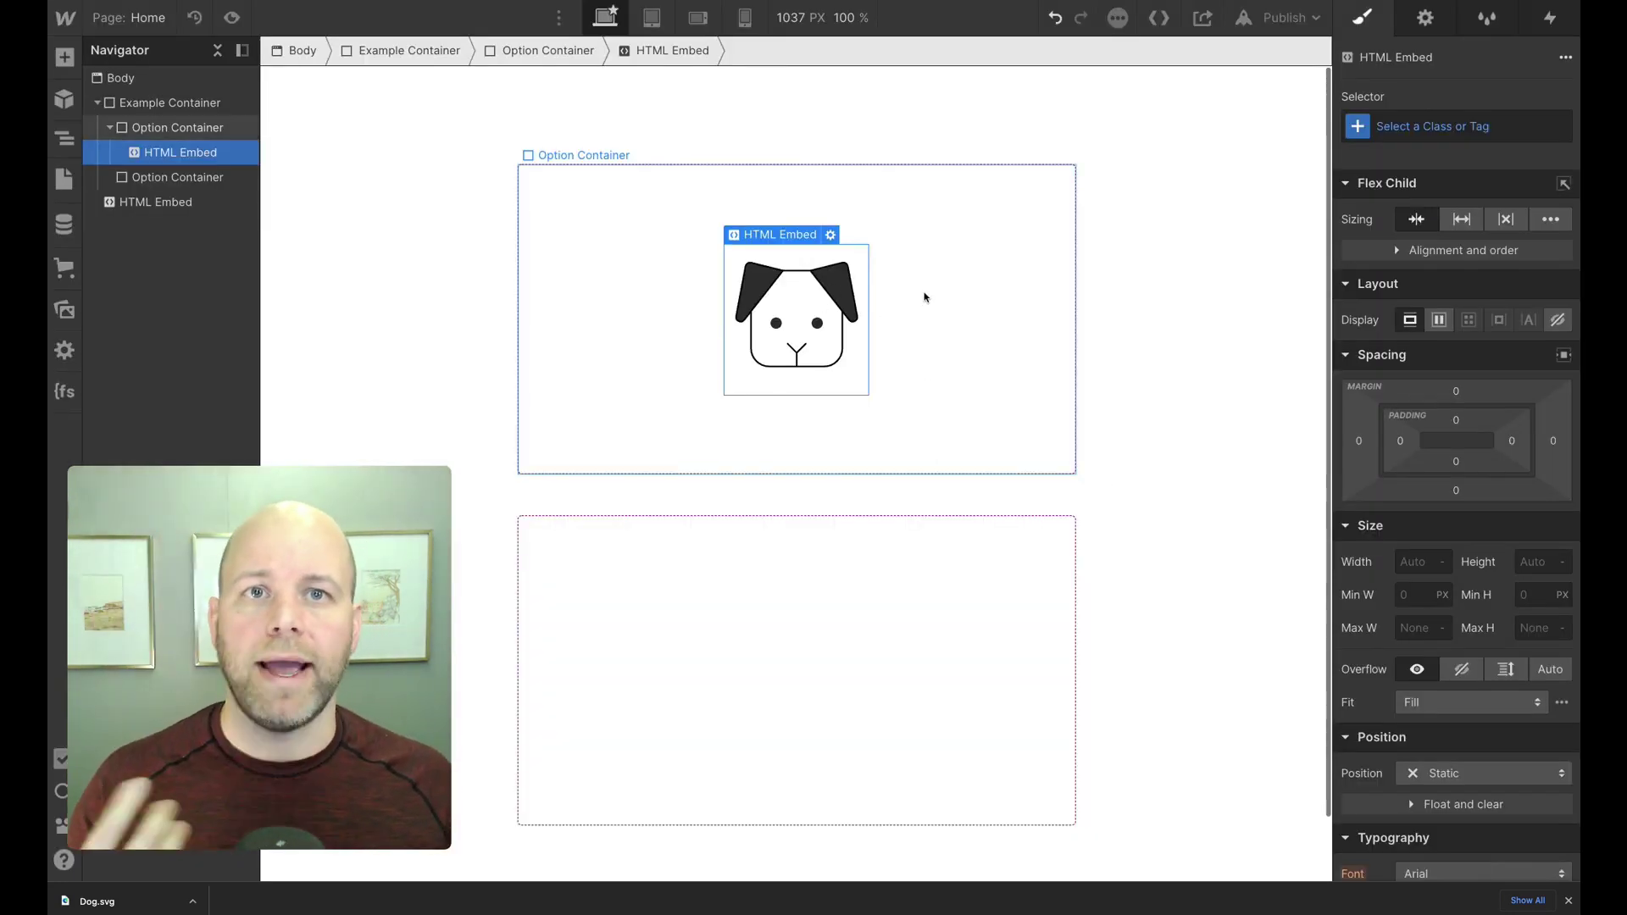
{"action": "left_click", "coordinate": [979, 269]}
{"action": "left_click", "coordinate": [829, 282]}
{"action": "left_click", "coordinate": [1502, 128]}
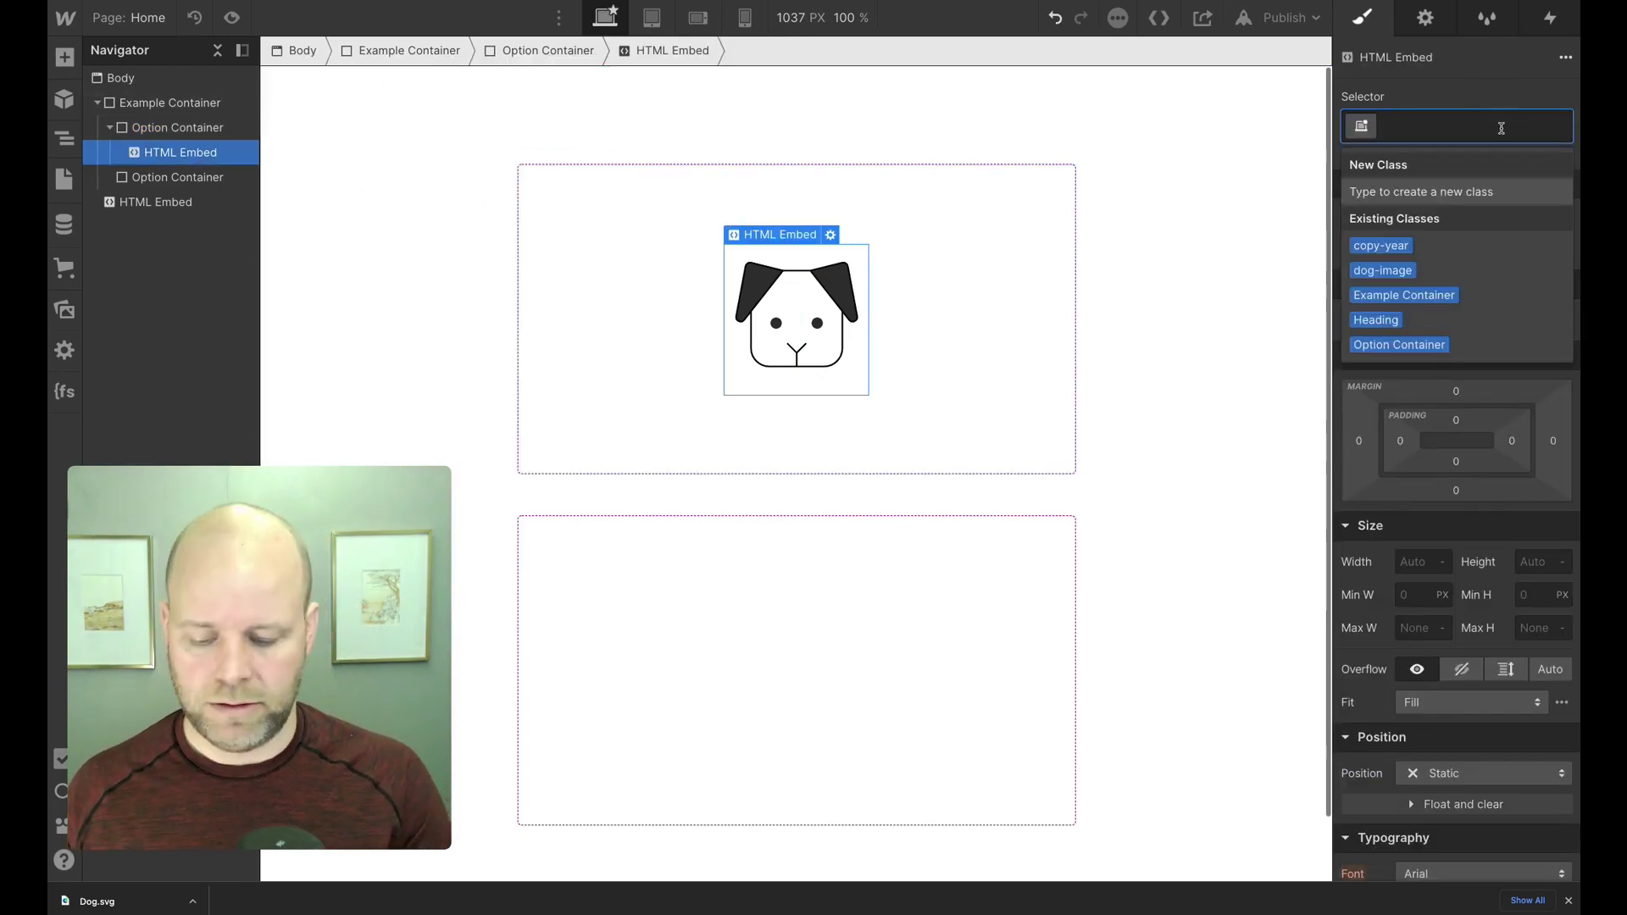
{"action": "type", "text": "dog-icon"}
{"action": "key", "text": "Return"}
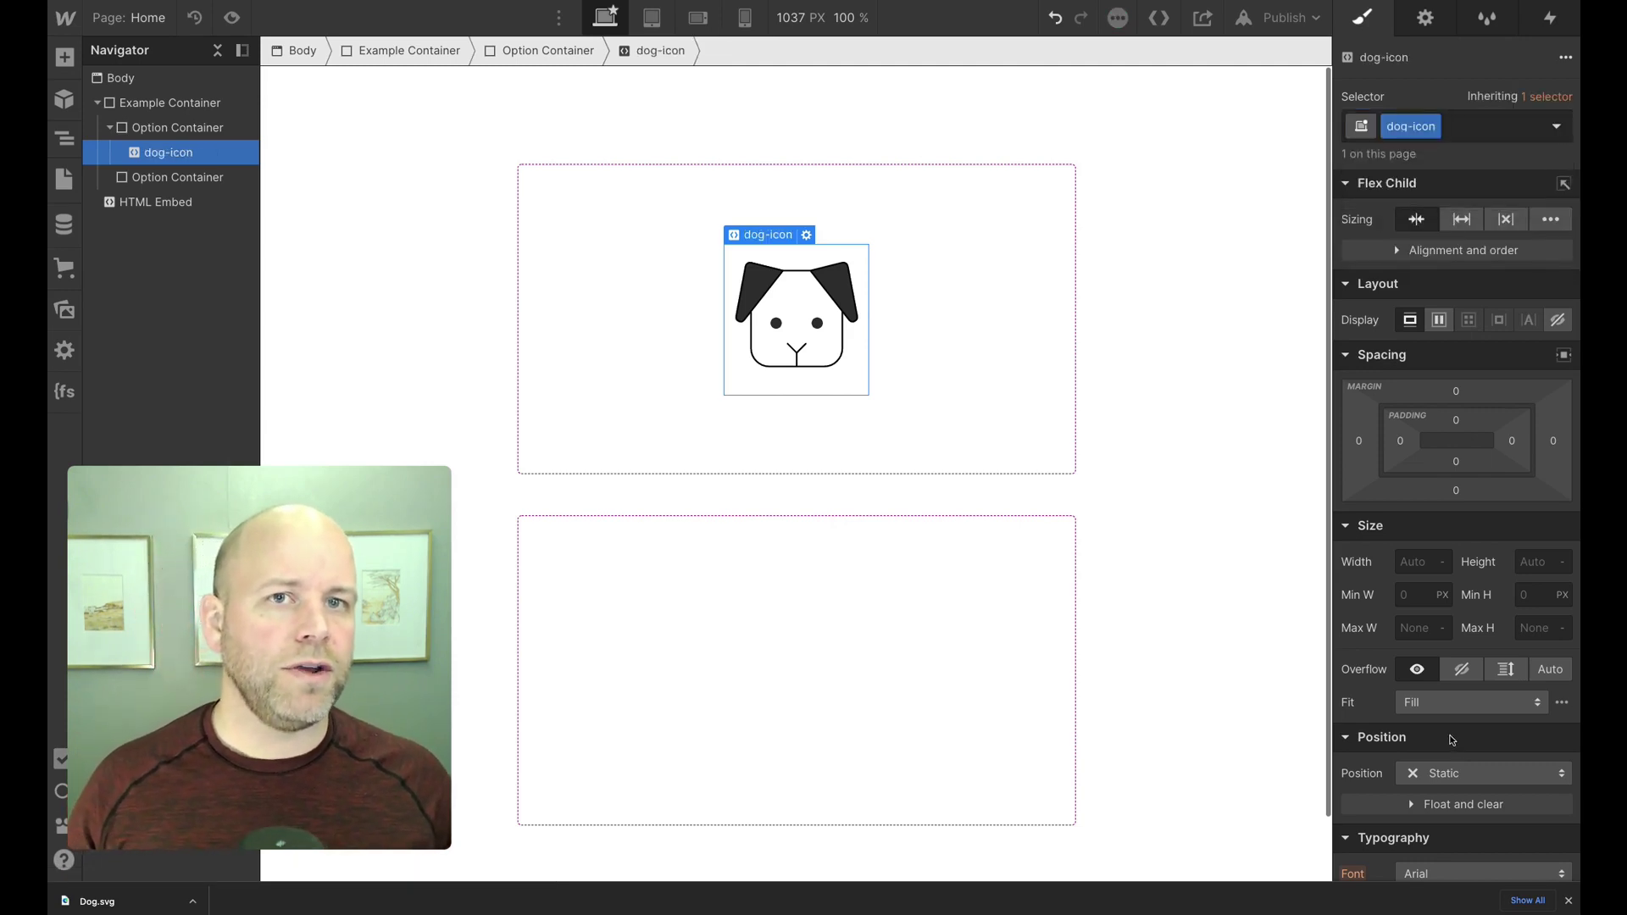
Test red and green on the icon, then set its text colour to #333
{"action": "scroll", "coordinate": [1451, 740], "scroll_direction": "down", "scroll_amount": 5}
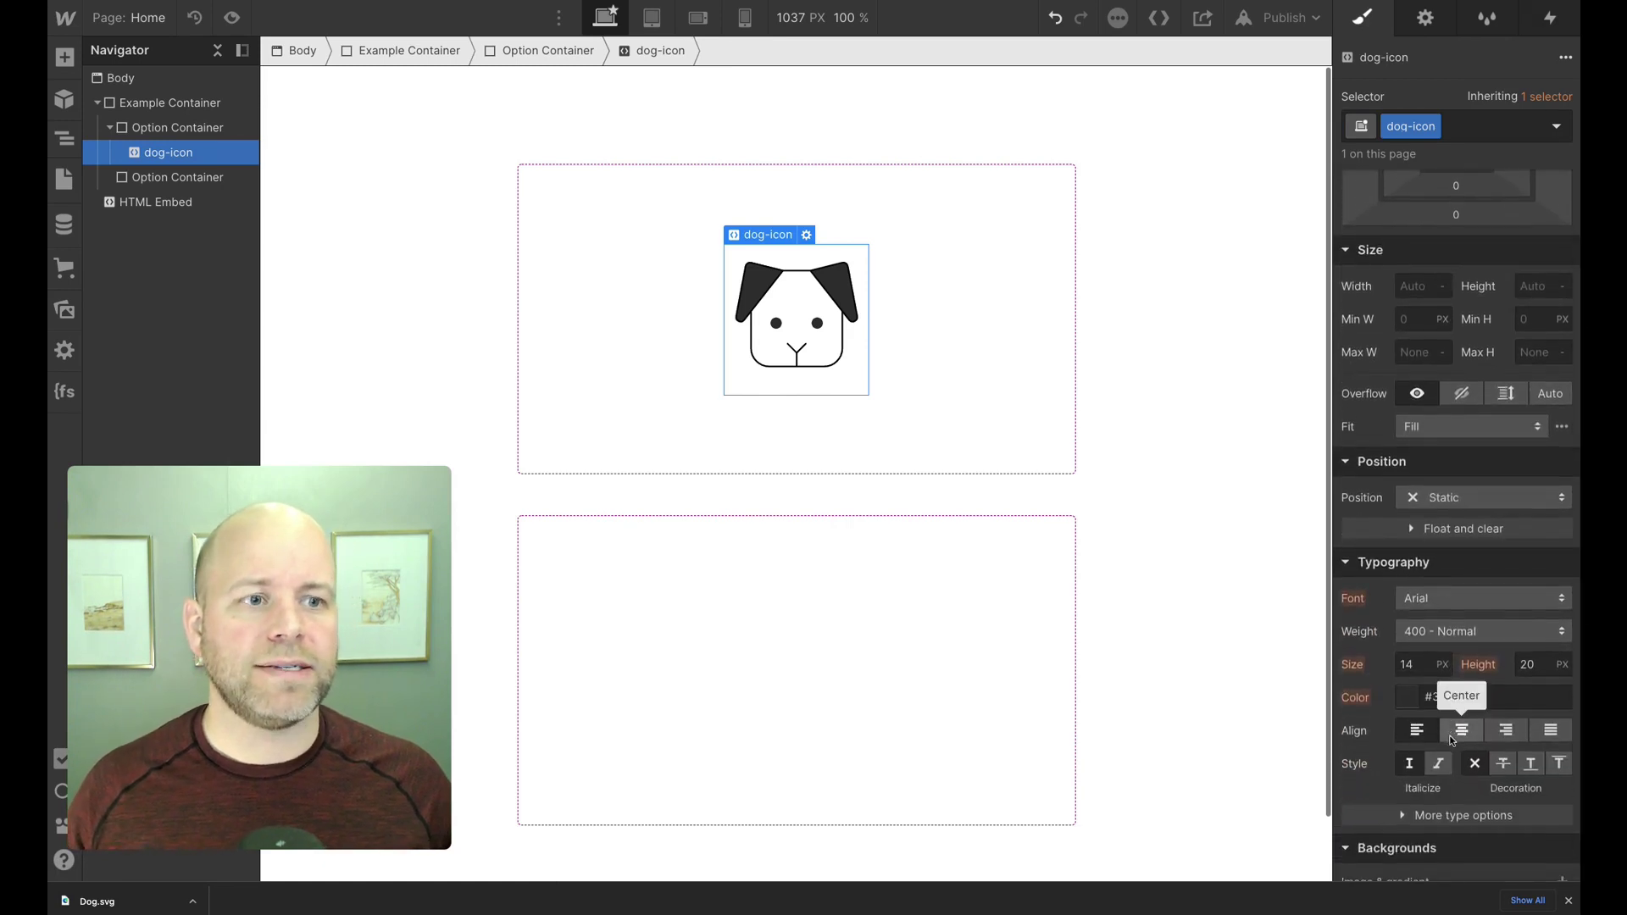
{"action": "left_click", "coordinate": [1408, 698]}
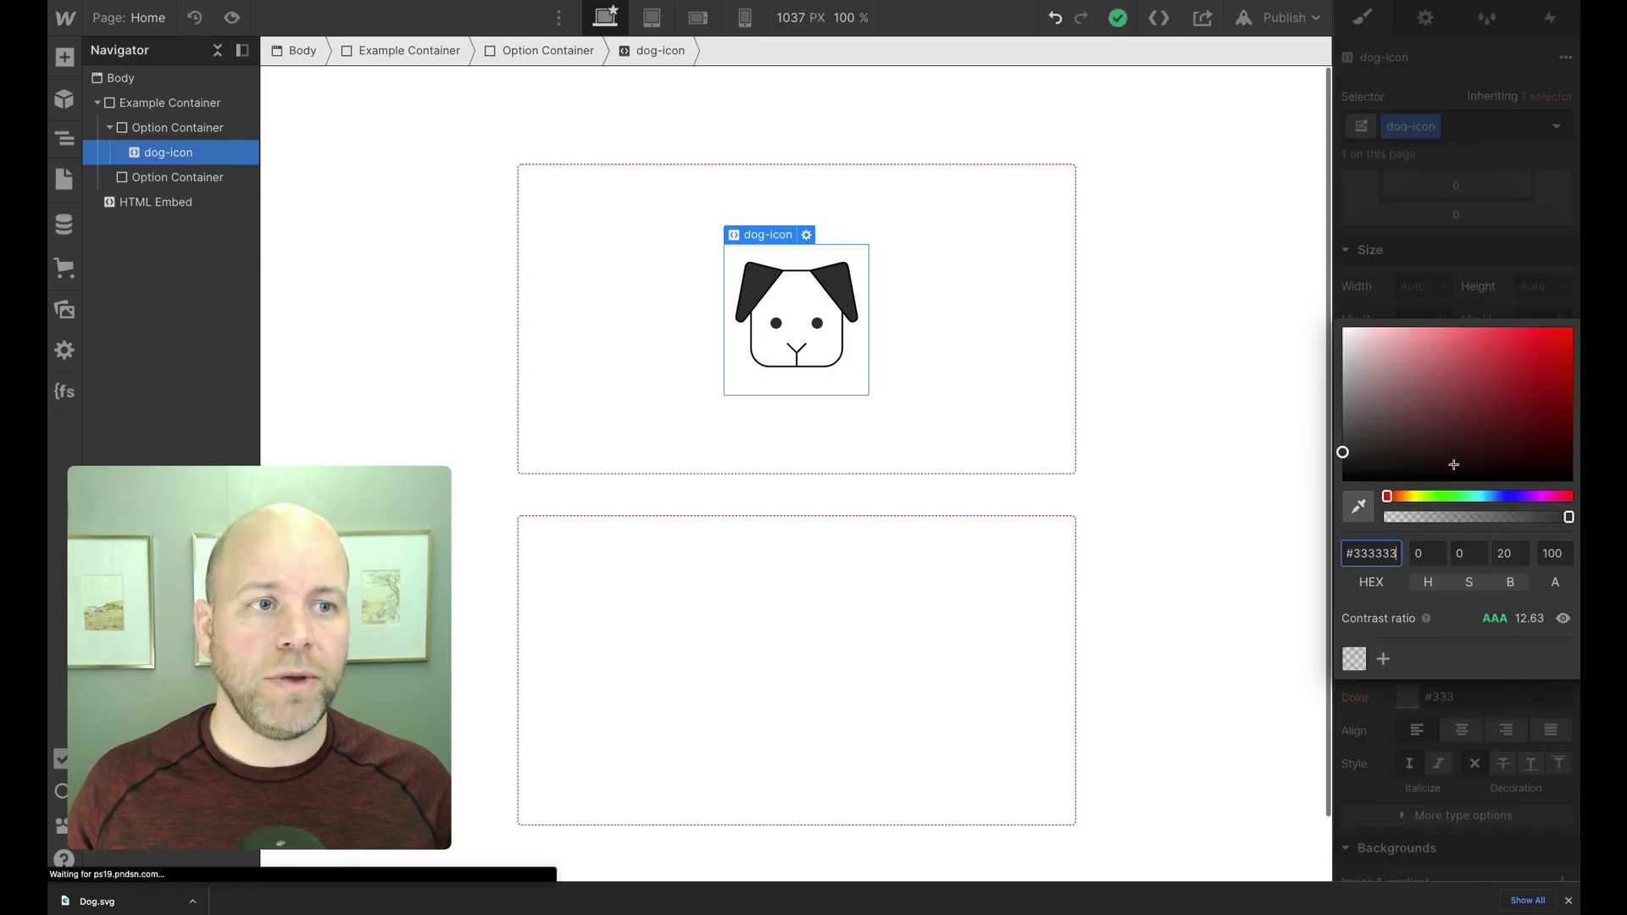
{"action": "left_click", "coordinate": [1552, 347]}
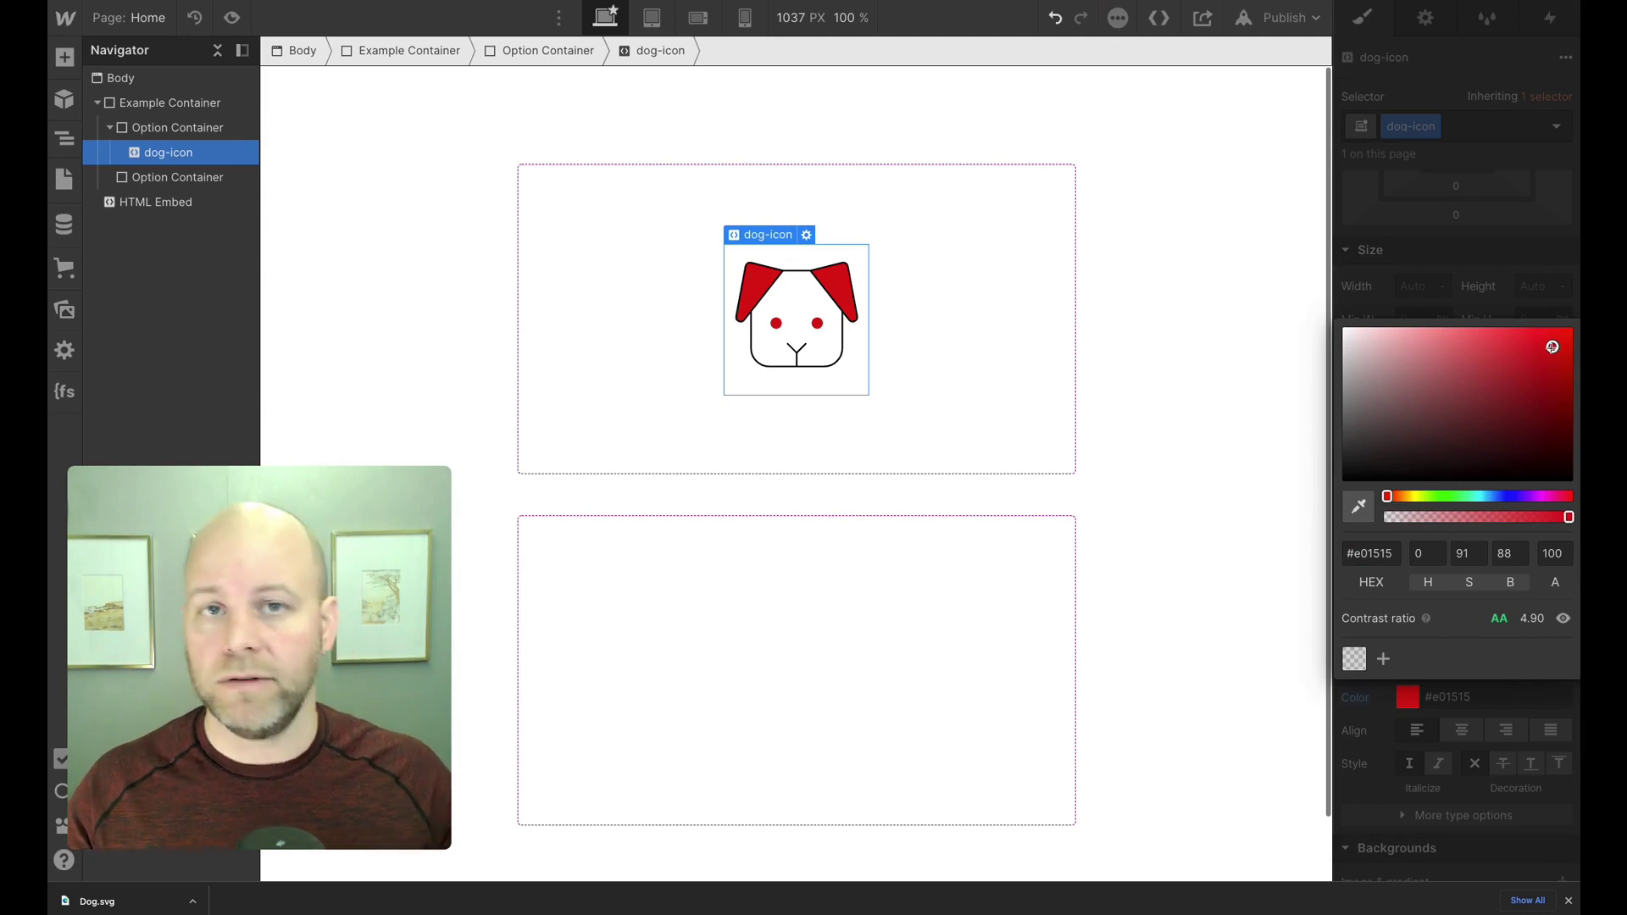
{"action": "left_click", "coordinate": [1445, 497]}
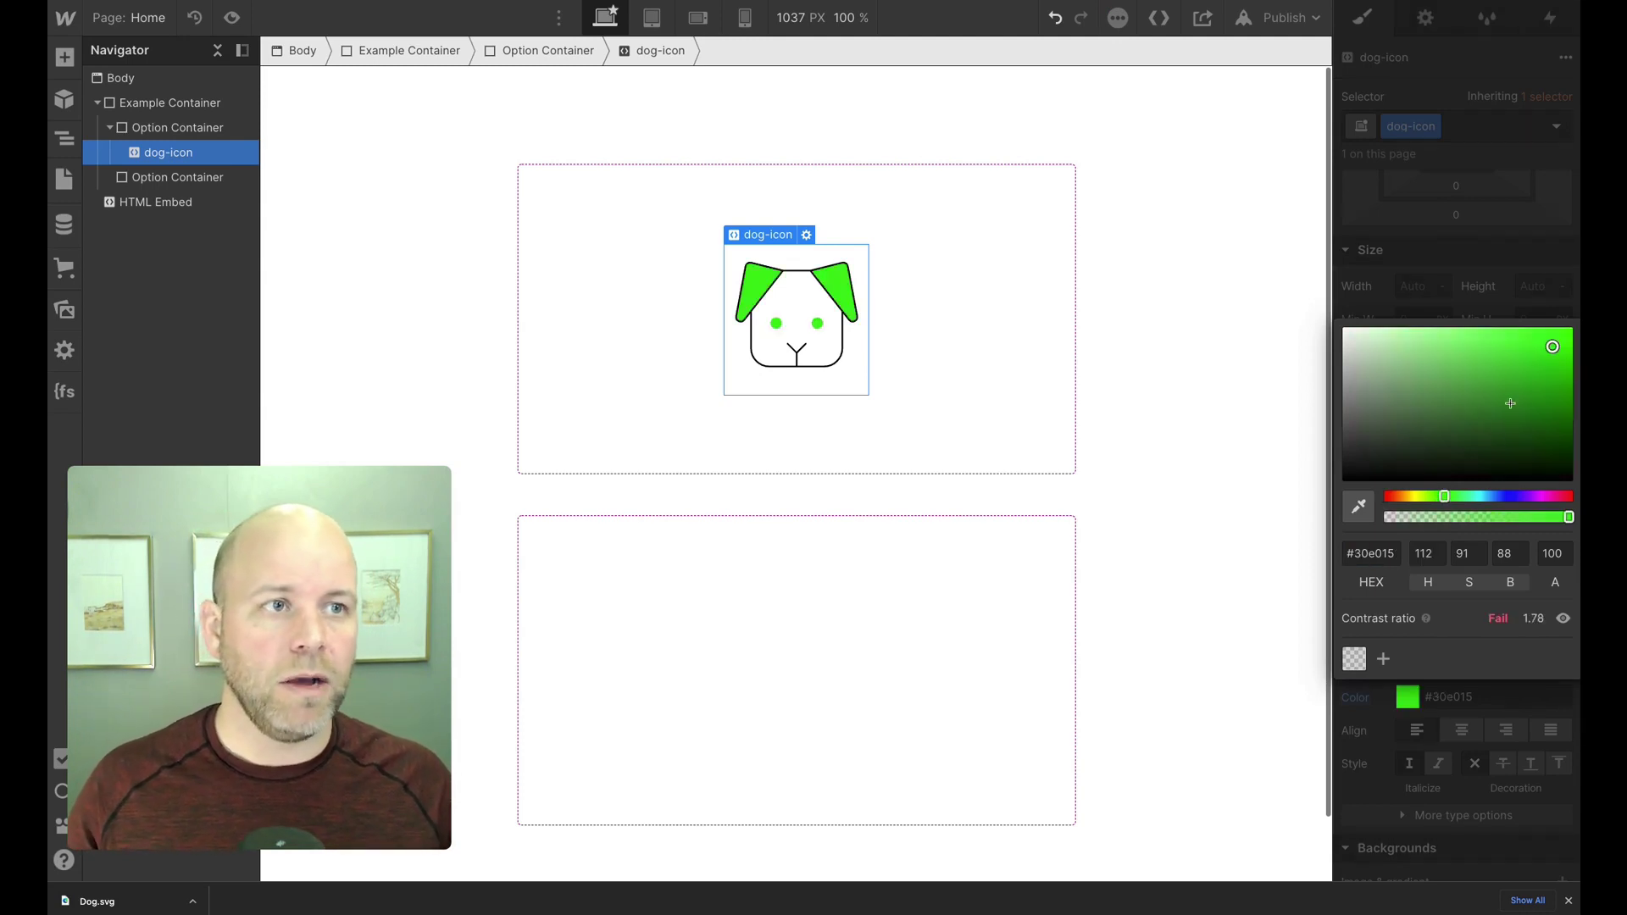
{"action": "left_click", "coordinate": [1396, 555]}
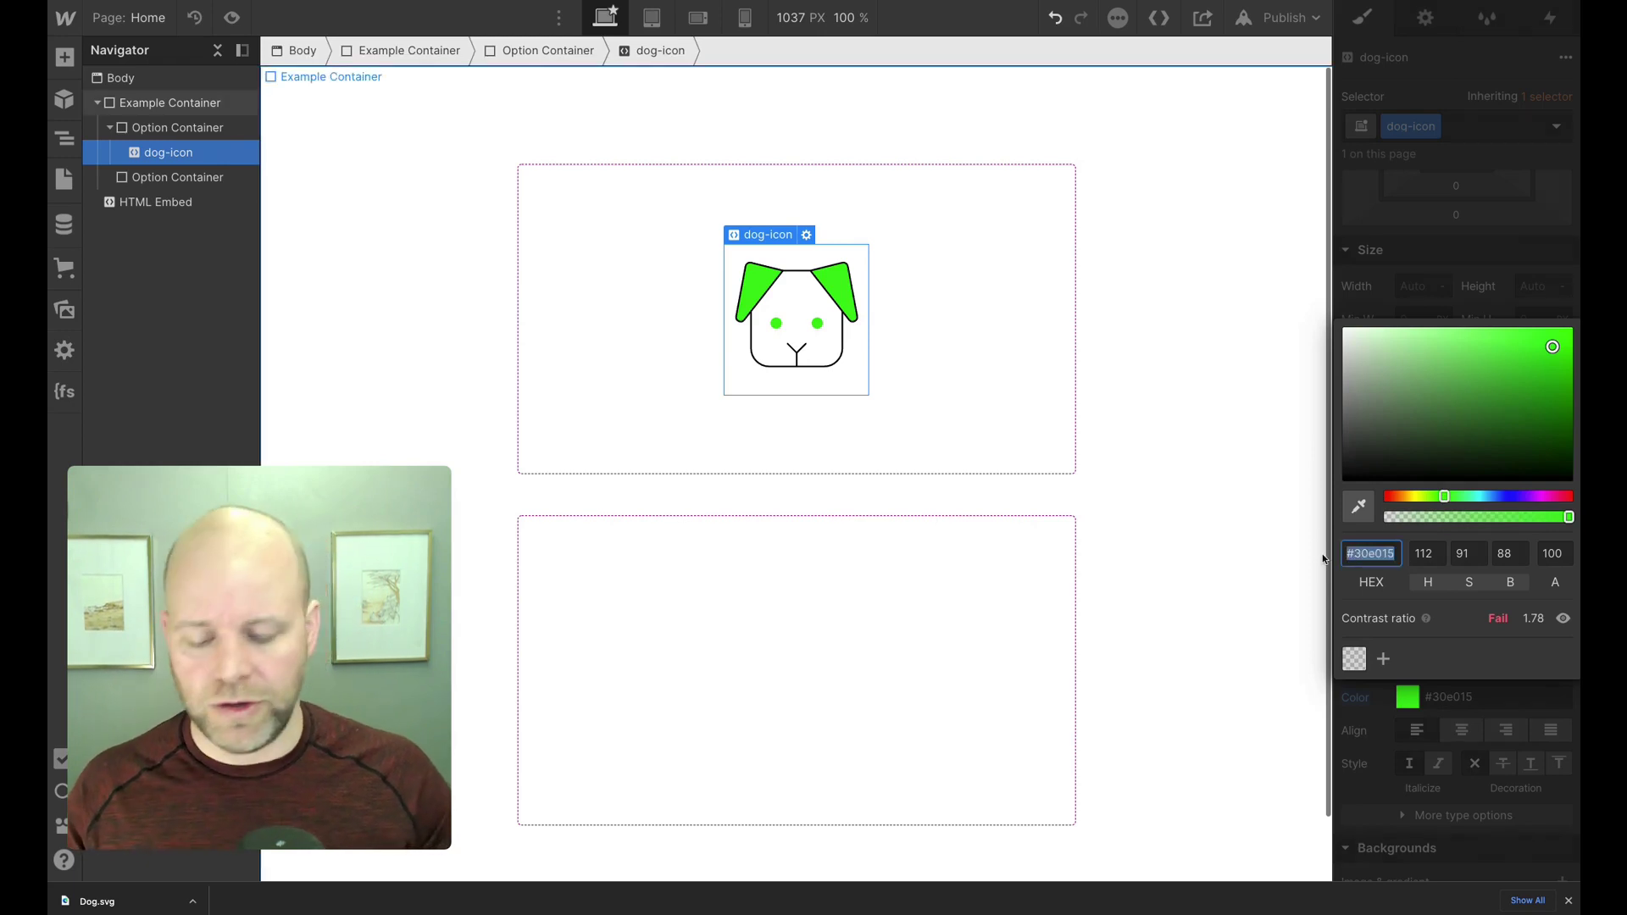
{"action": "type", "text": "#"}
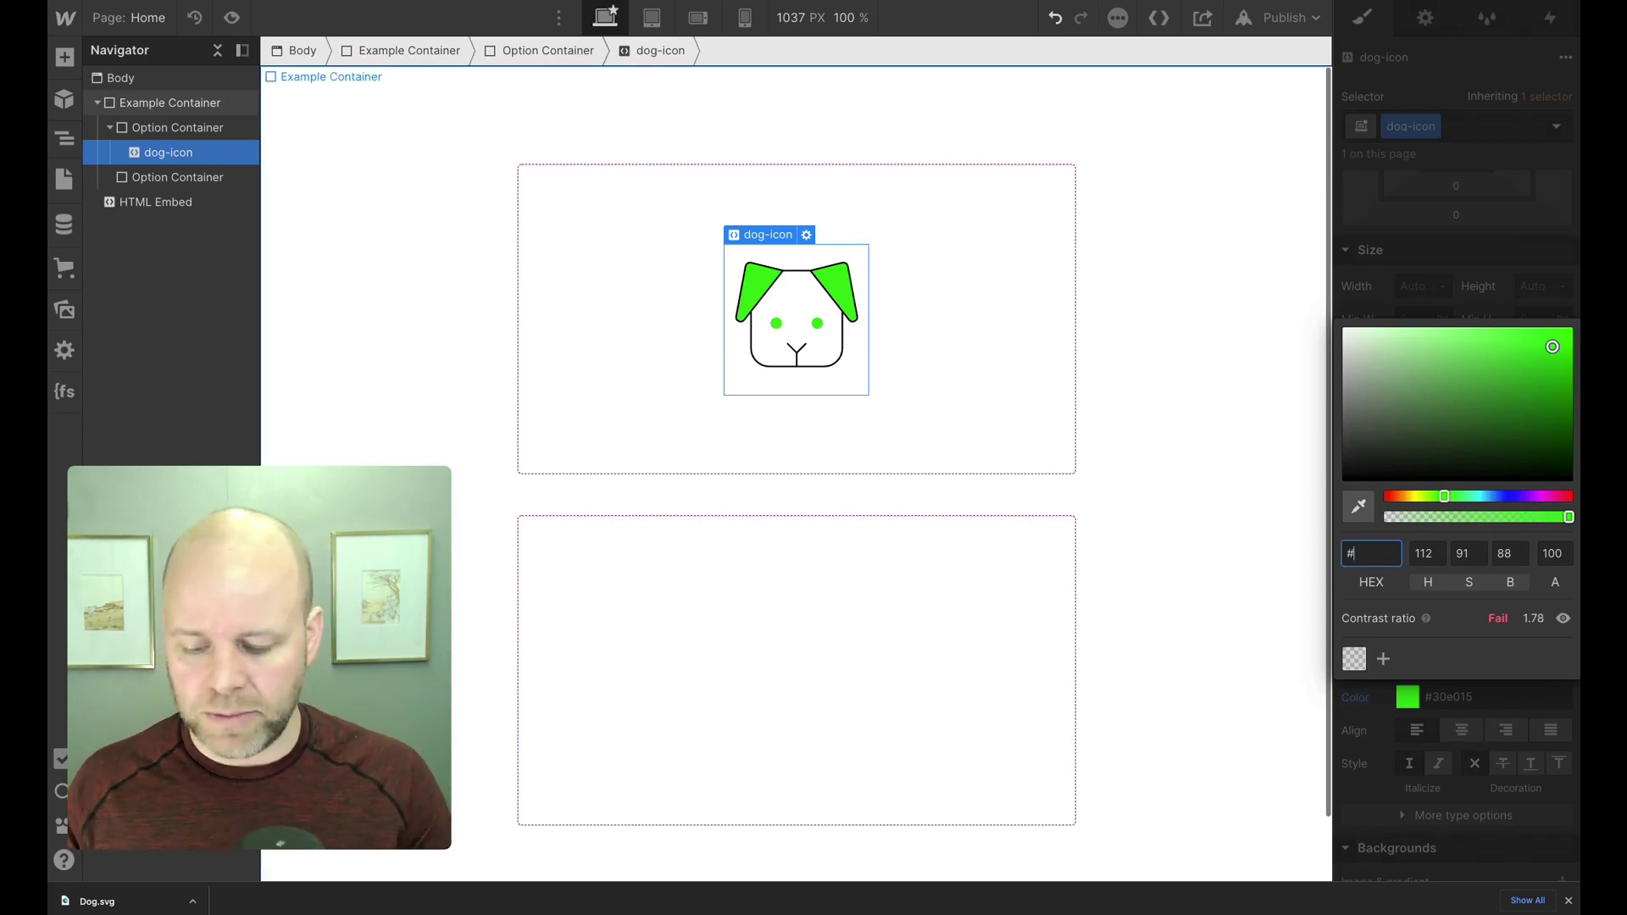
{"action": "type", "text": "333"}
{"action": "key", "text": "Return"}
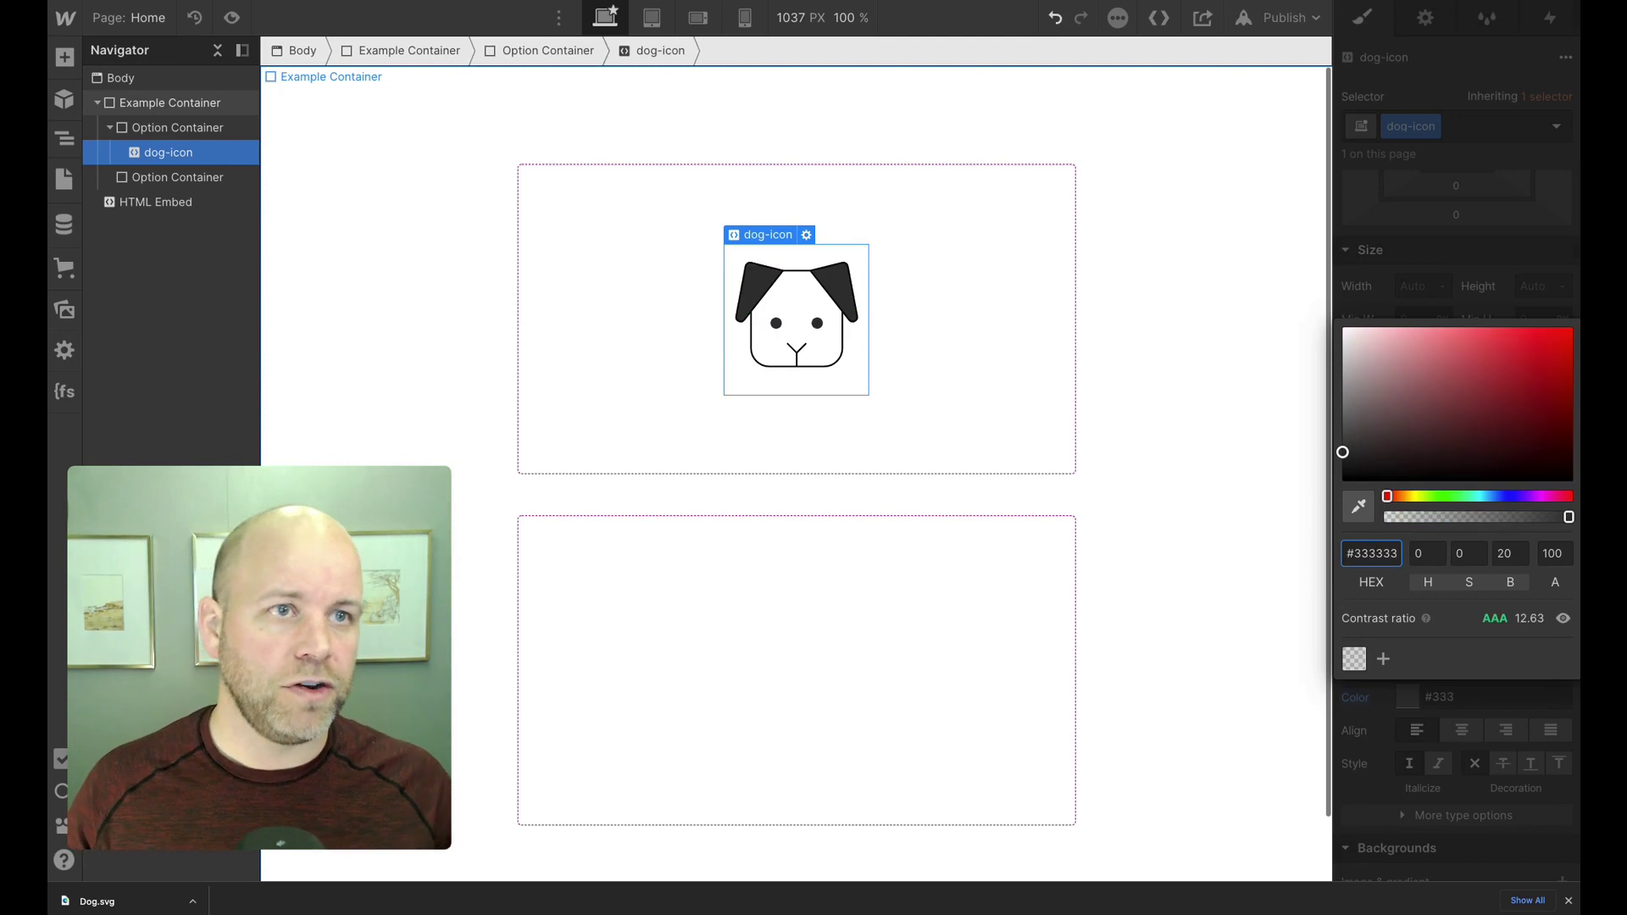
{"action": "left_click", "coordinate": [1377, 293]}
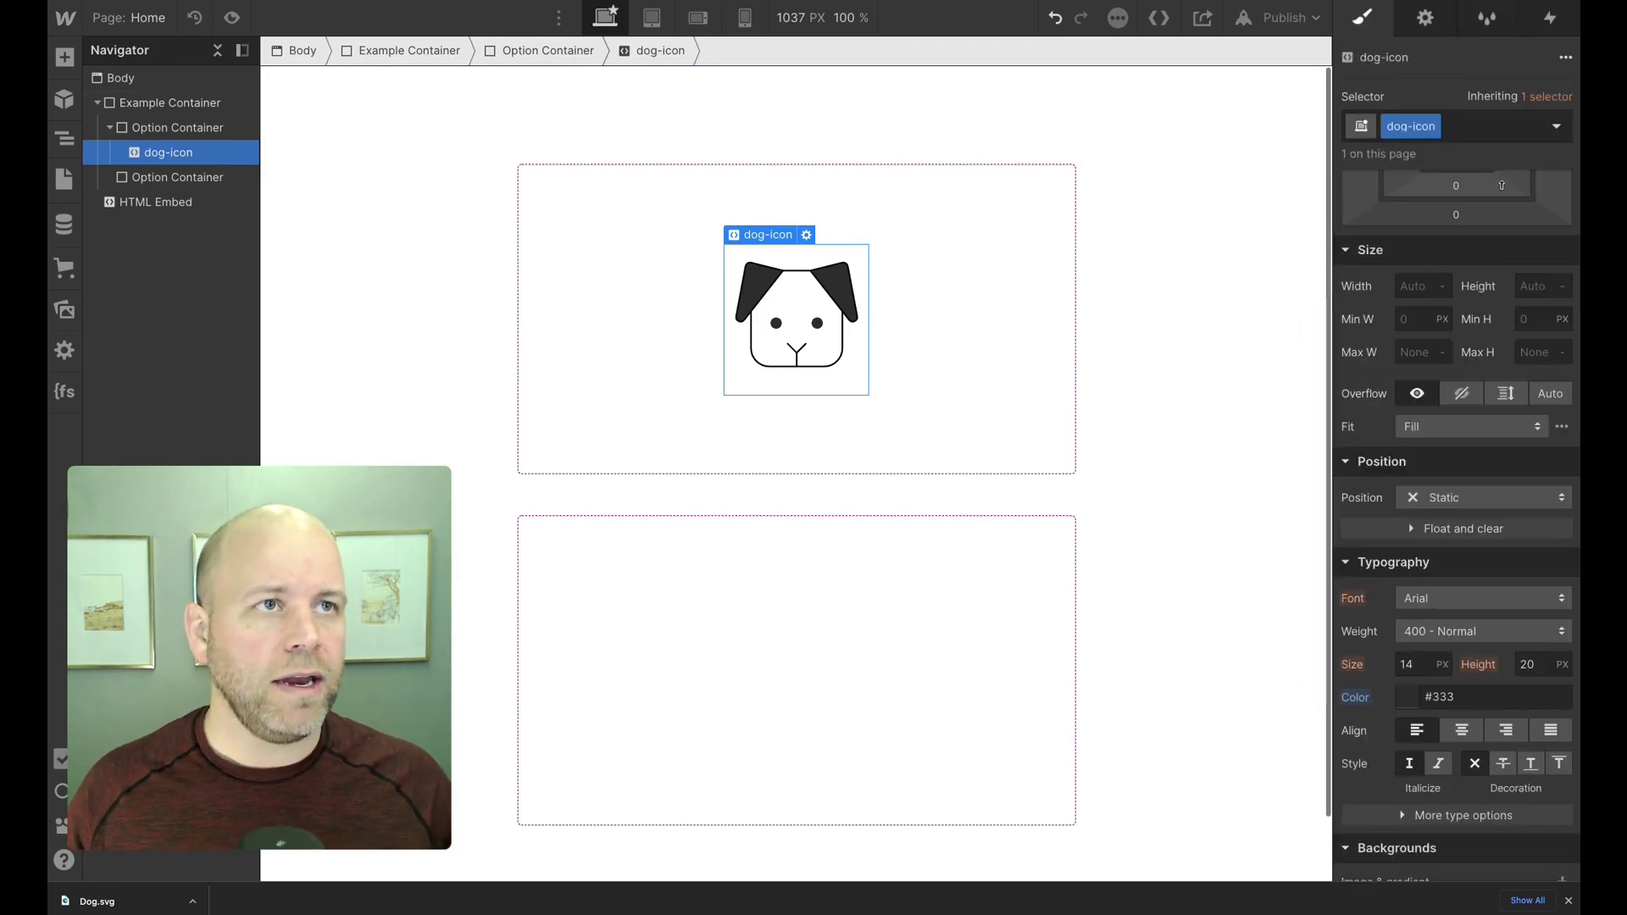
Set the dog-icon's Hover state text colour to light blue #62a6ff
{"action": "left_click", "coordinate": [1556, 125]}
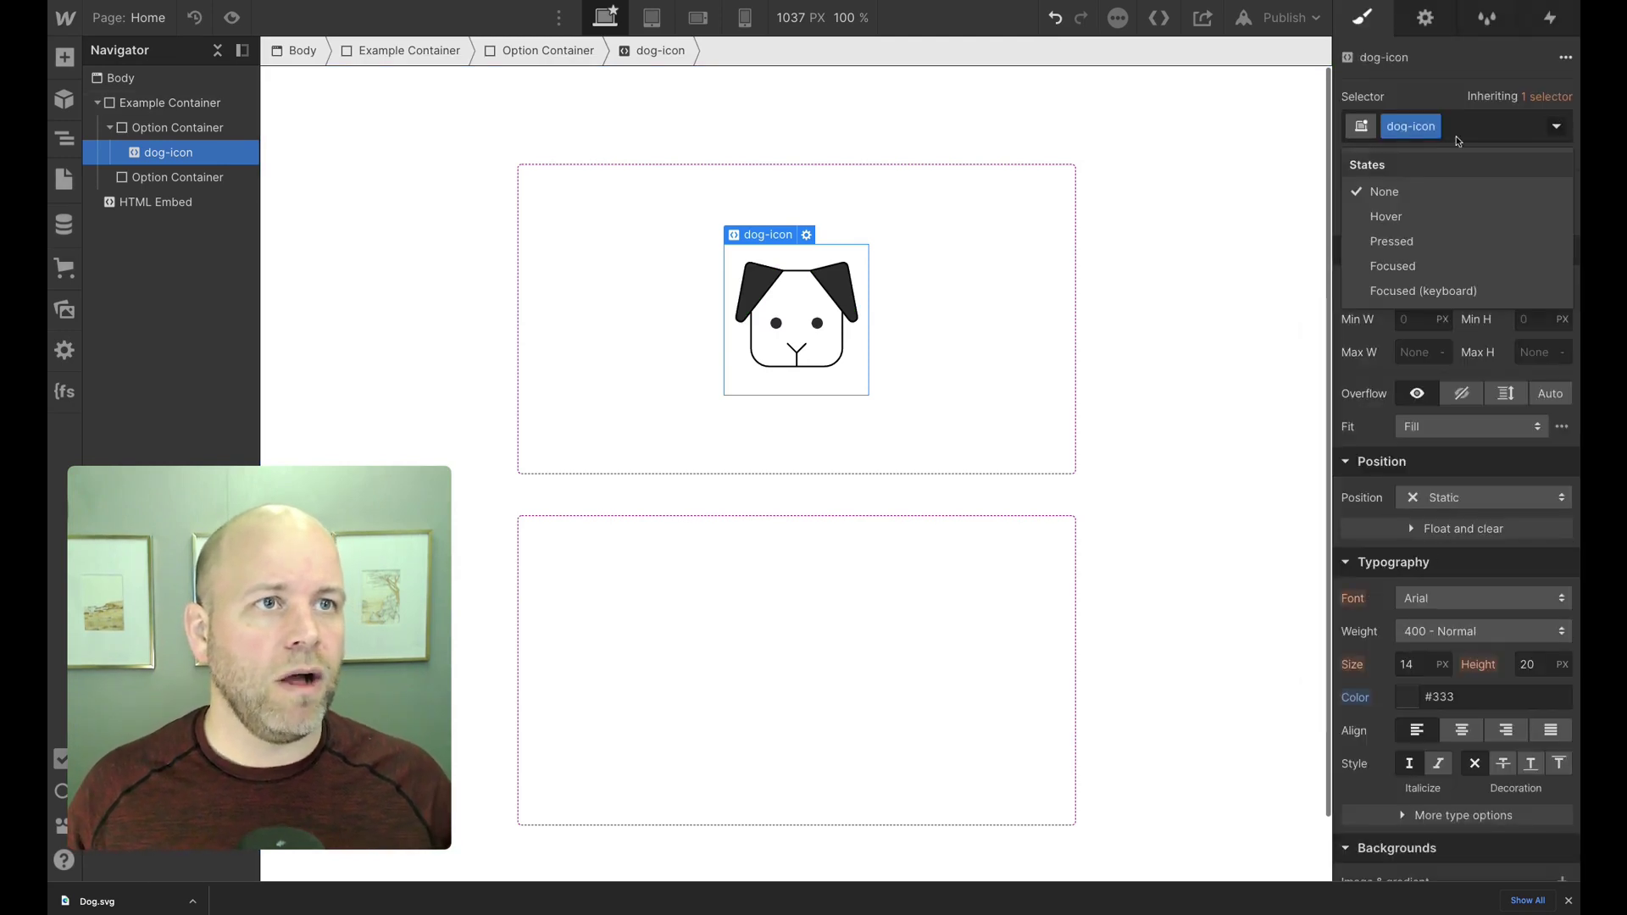
{"action": "left_click", "coordinate": [1427, 217]}
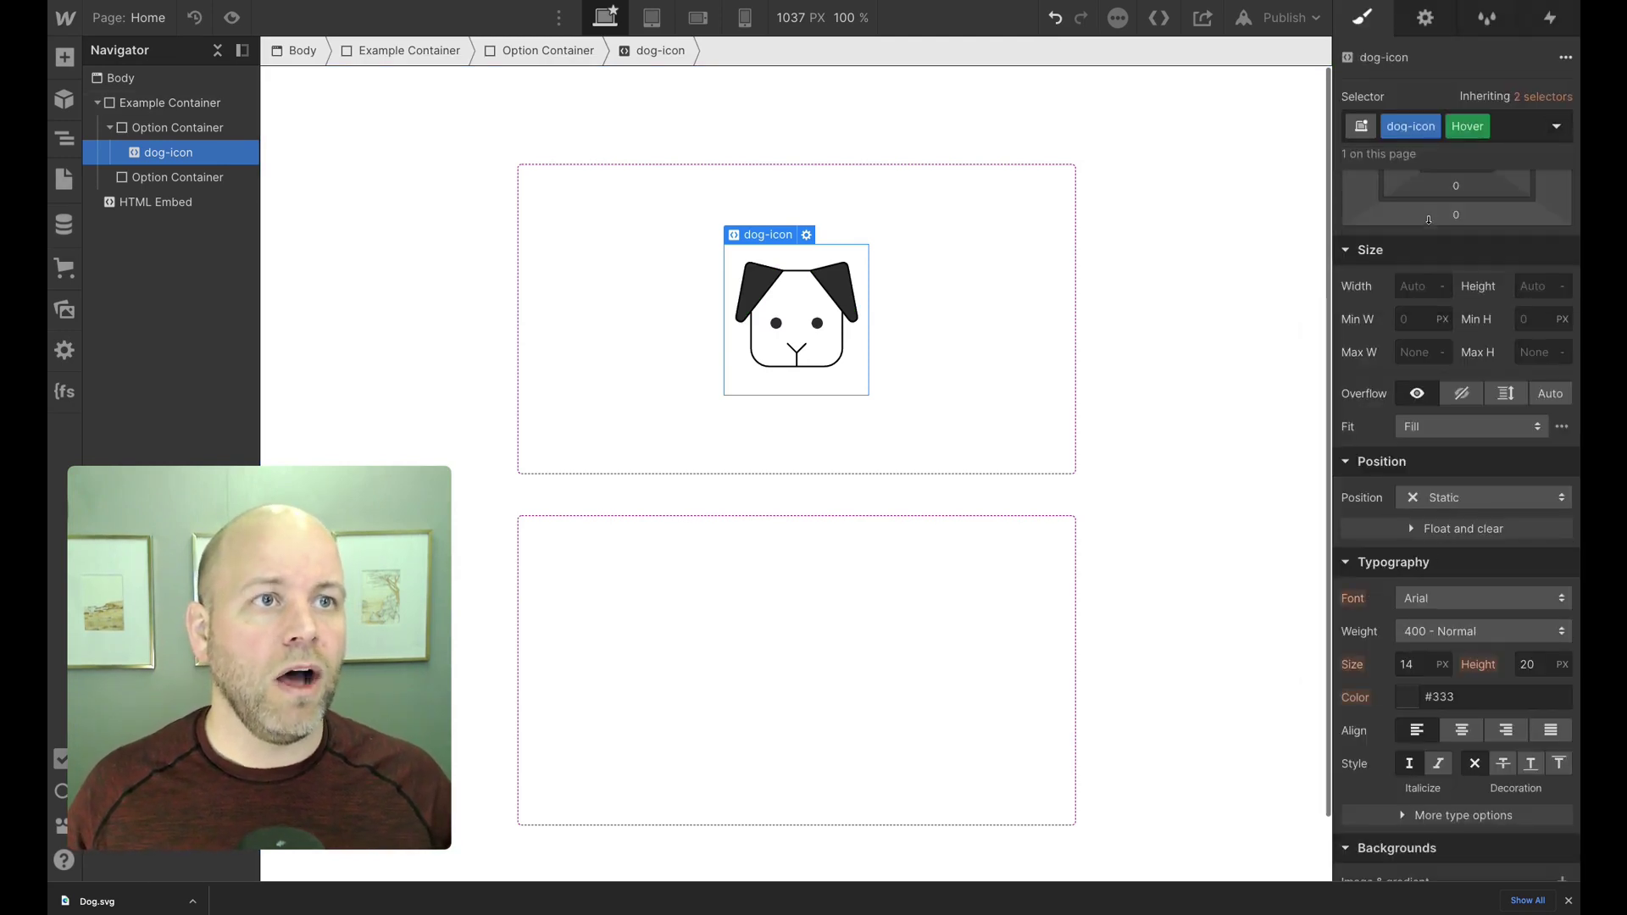
{"action": "left_click", "coordinate": [1407, 697]}
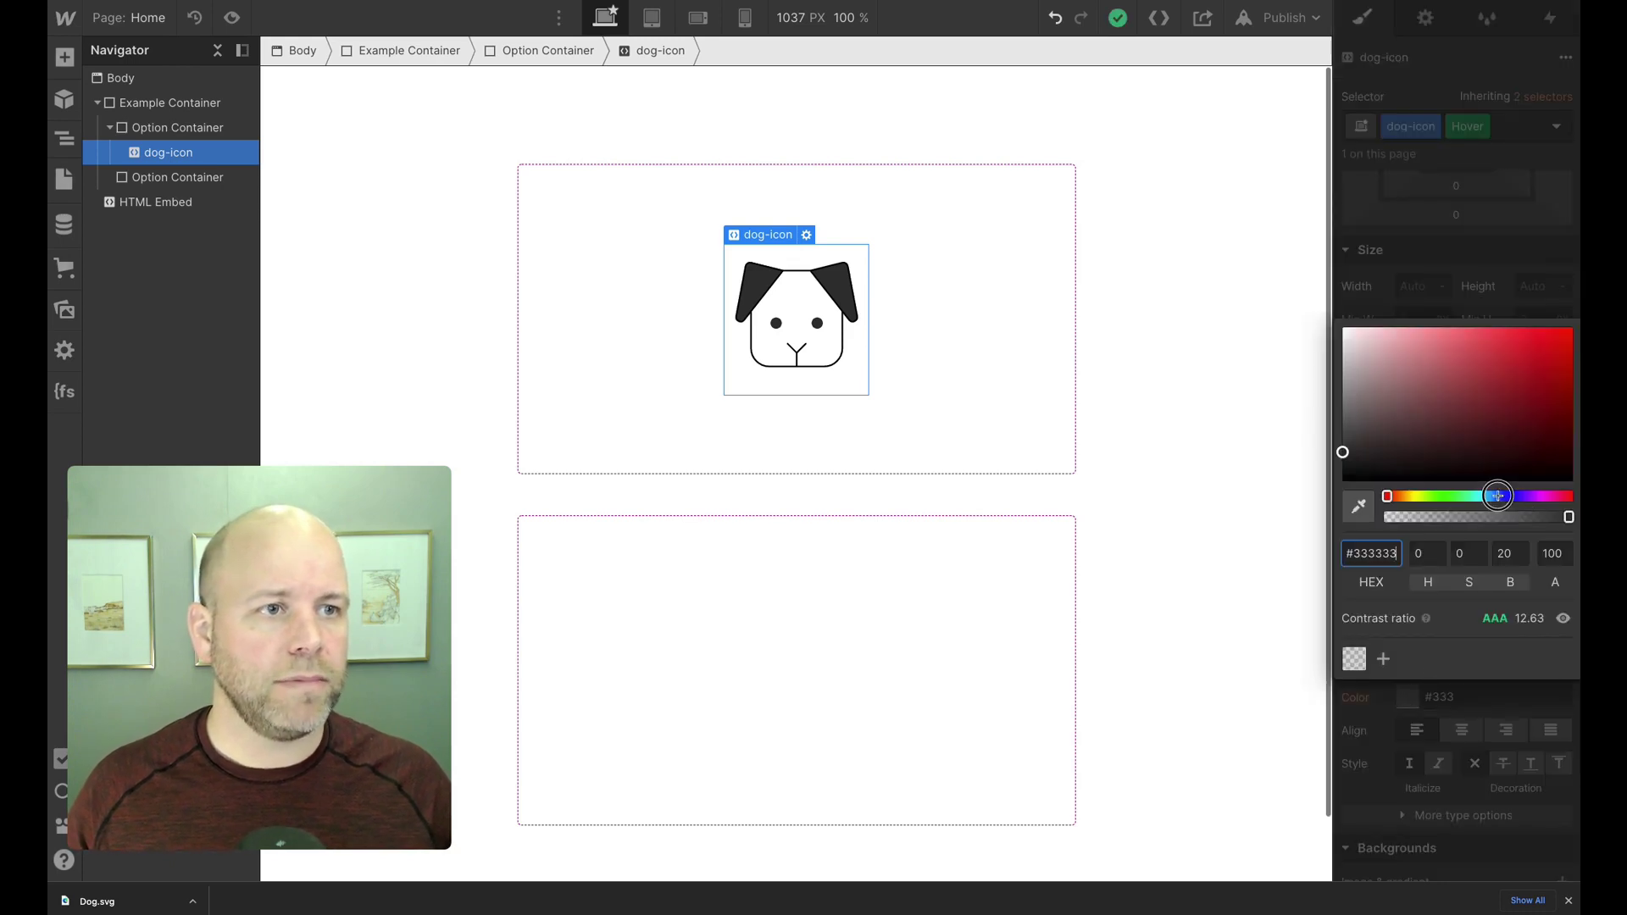
{"action": "left_click", "coordinate": [1501, 496]}
{"action": "left_click_drag", "start_coordinate": [1502, 496], "coordinate": [1496, 497]}
{"action": "left_click_drag", "start_coordinate": [1505, 379], "coordinate": [1486, 319]}
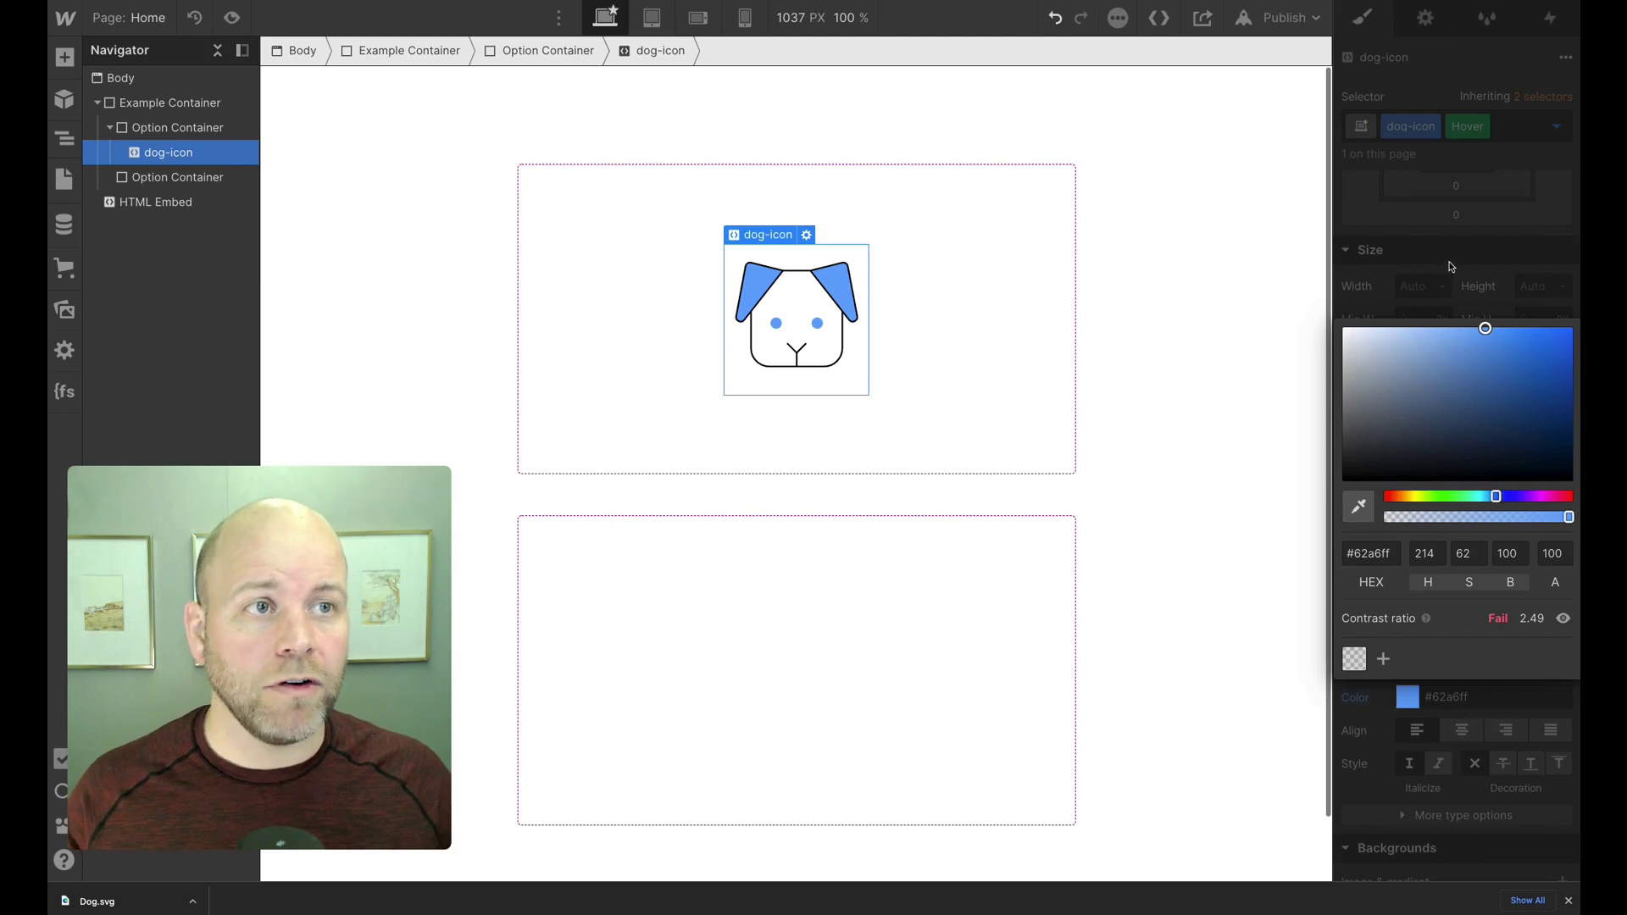
{"action": "left_click", "coordinate": [1220, 266]}
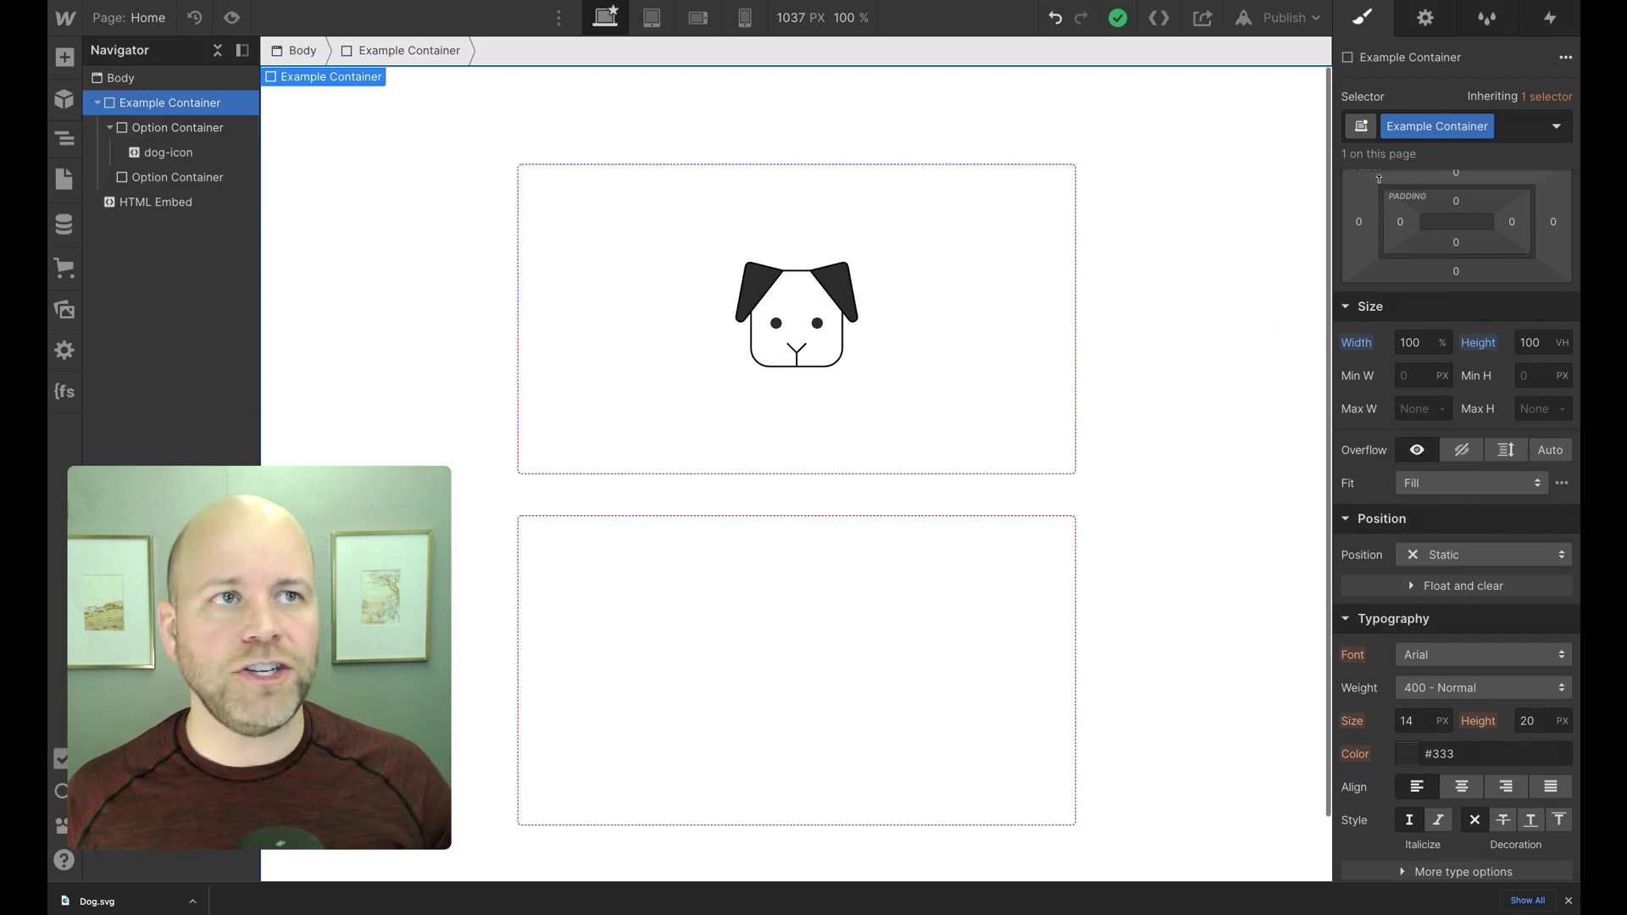
Add a Font Color transition of 2000 ms with Ease In Out easing, then test hover
{"action": "left_click", "coordinate": [869, 307]}
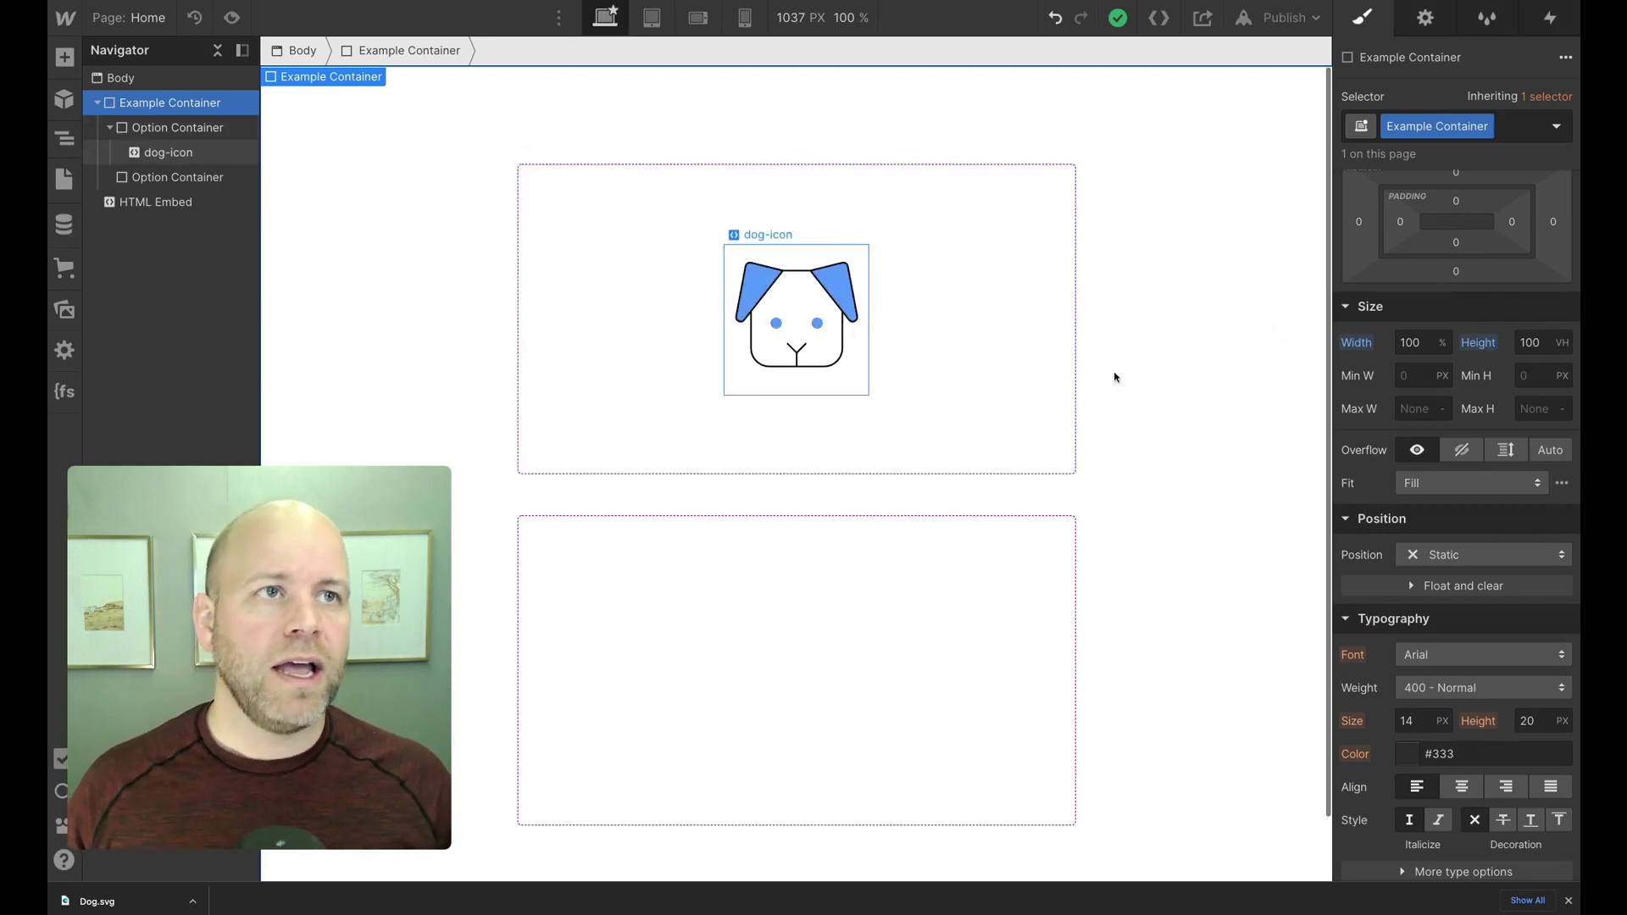
{"action": "scroll", "coordinate": [1459, 498], "scroll_direction": "down", "scroll_amount": 10}
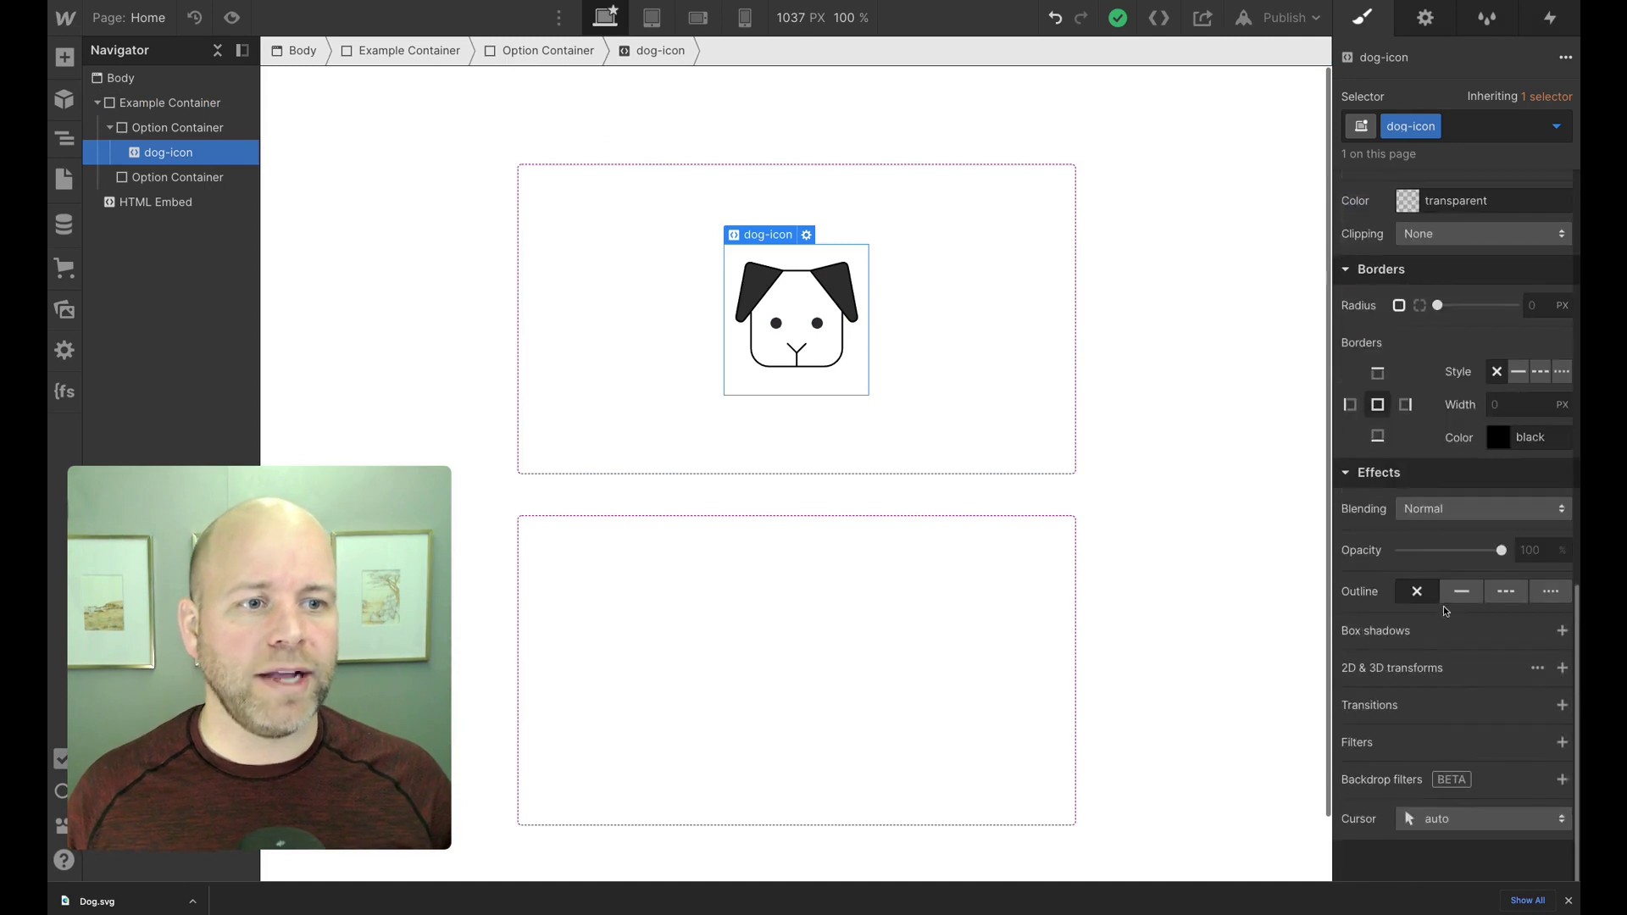
{"action": "left_click", "coordinate": [1562, 705]}
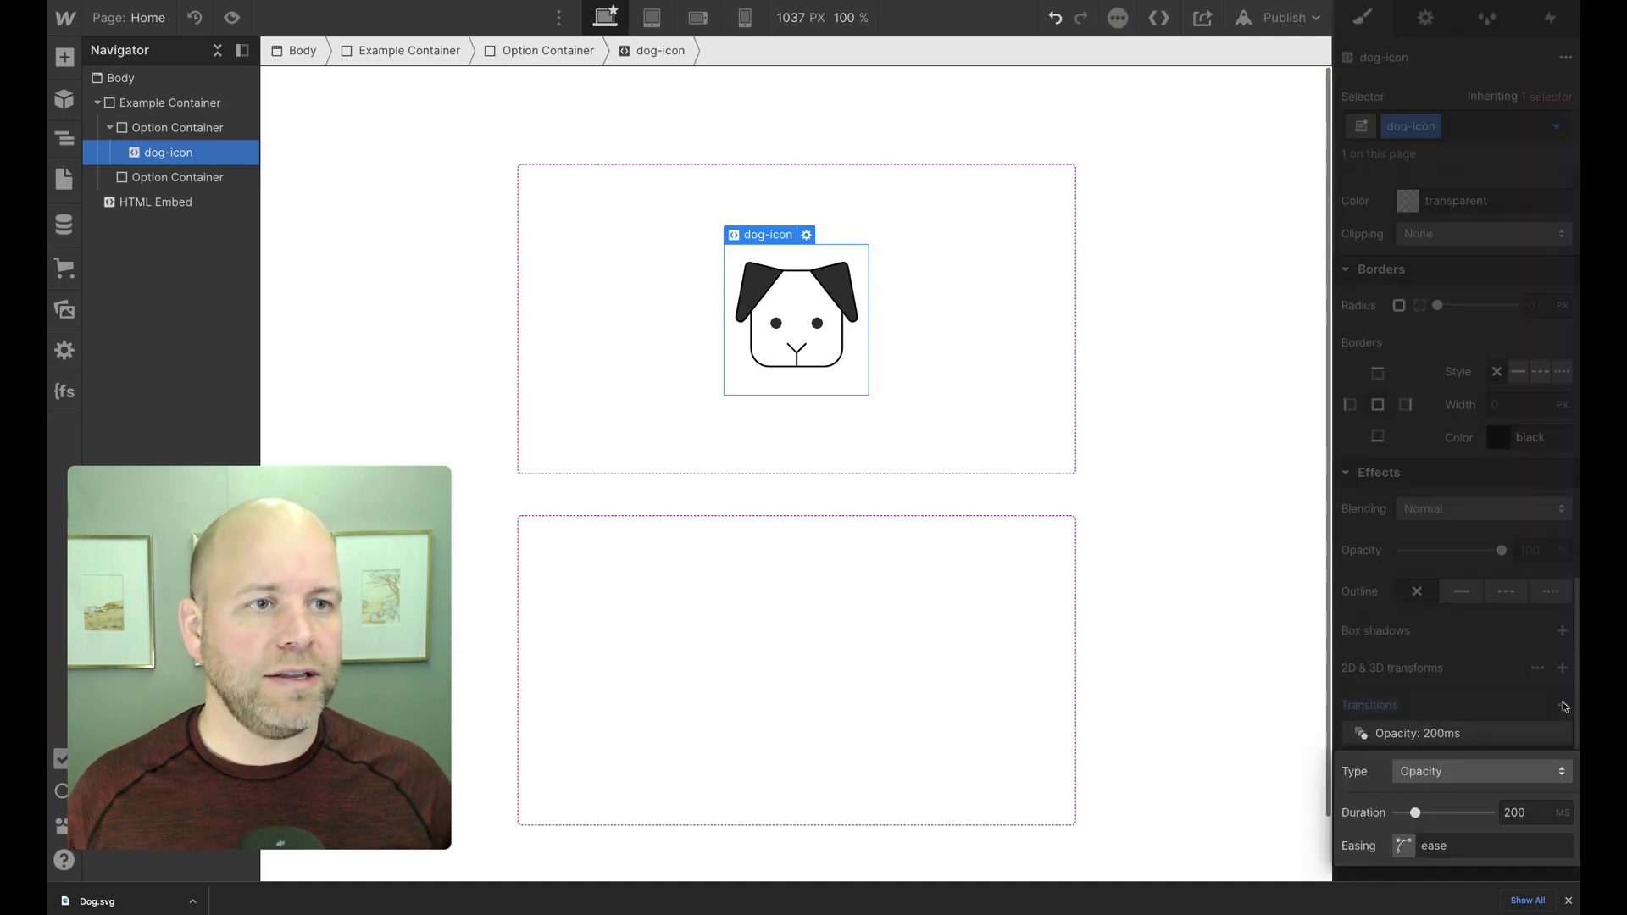
{"action": "left_click", "coordinate": [1448, 772]}
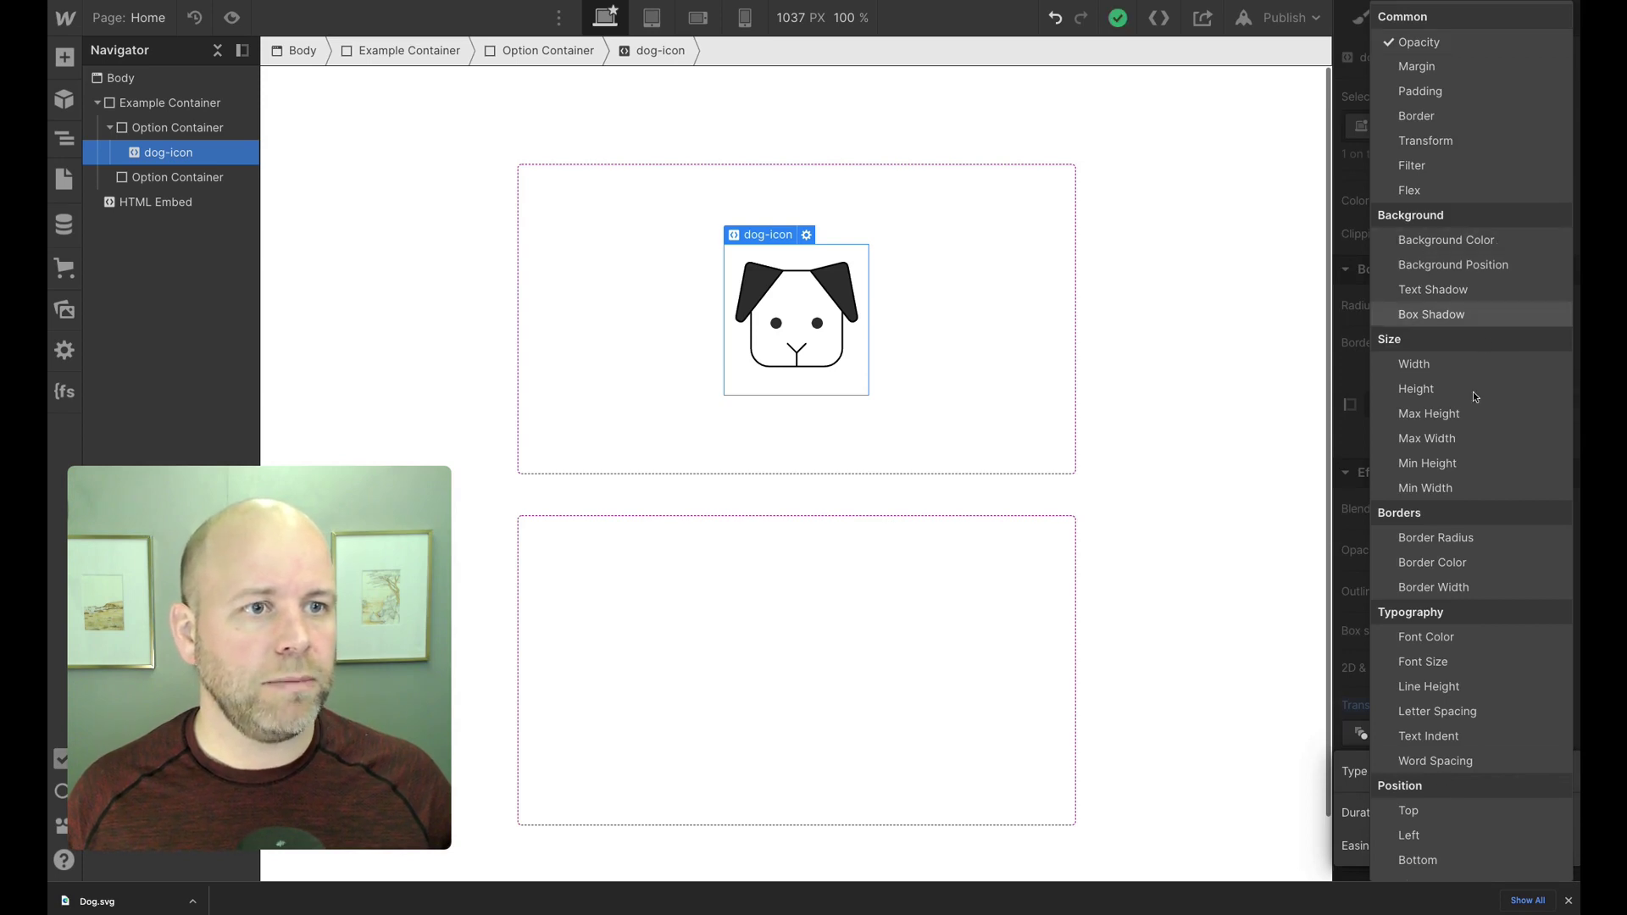
{"action": "left_click", "coordinate": [1451, 640]}
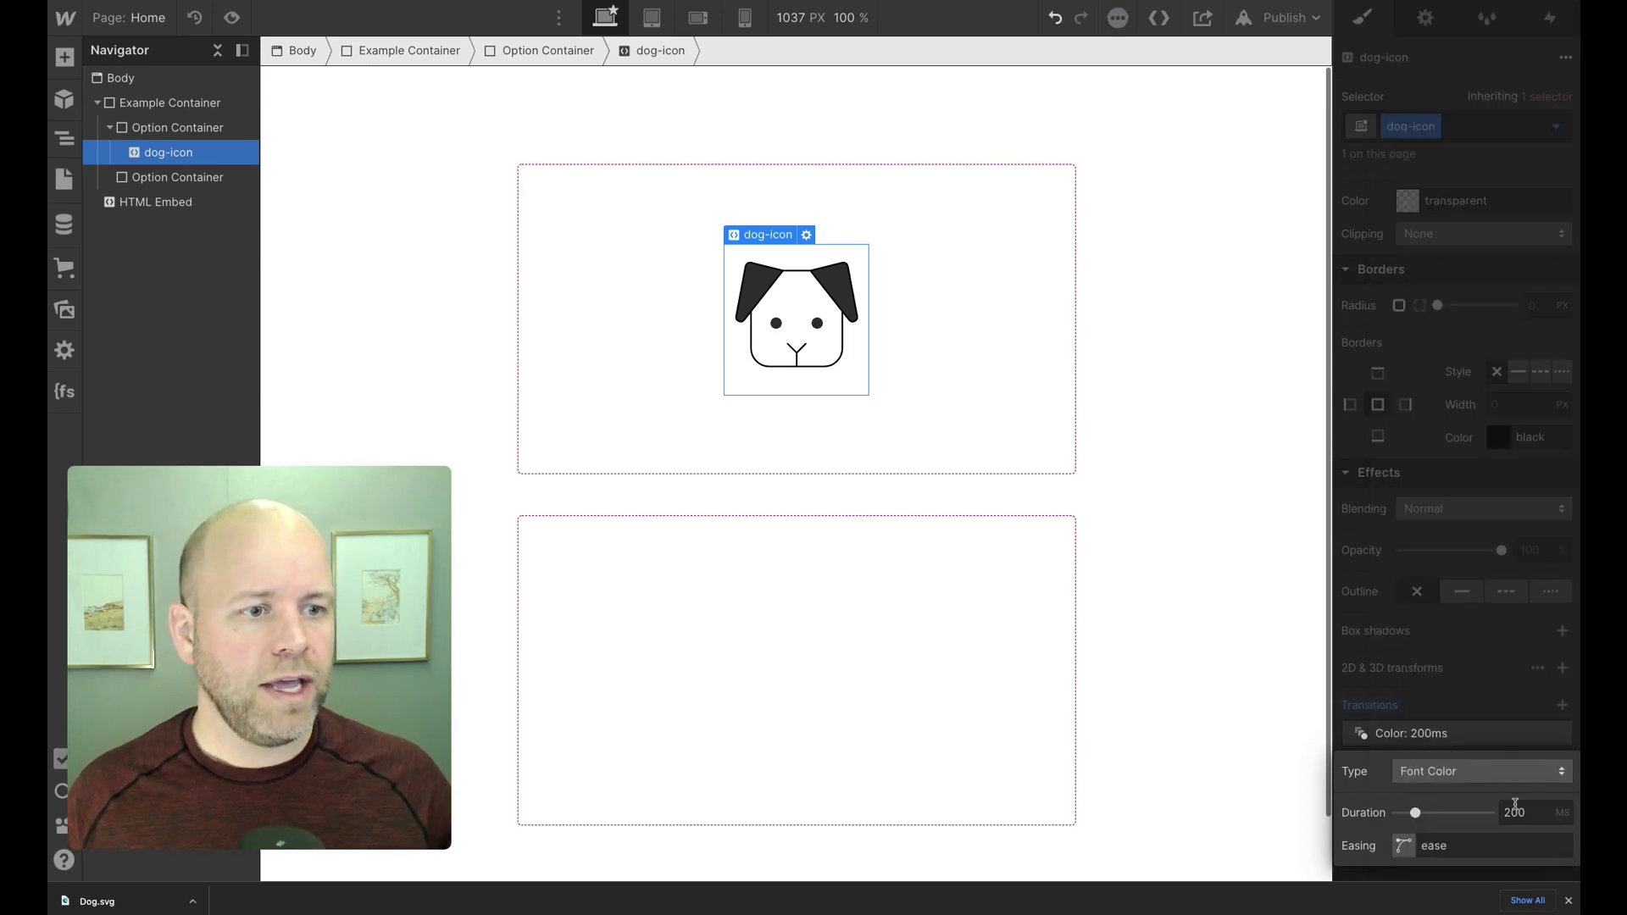
{"action": "left_click", "coordinate": [1517, 812]}
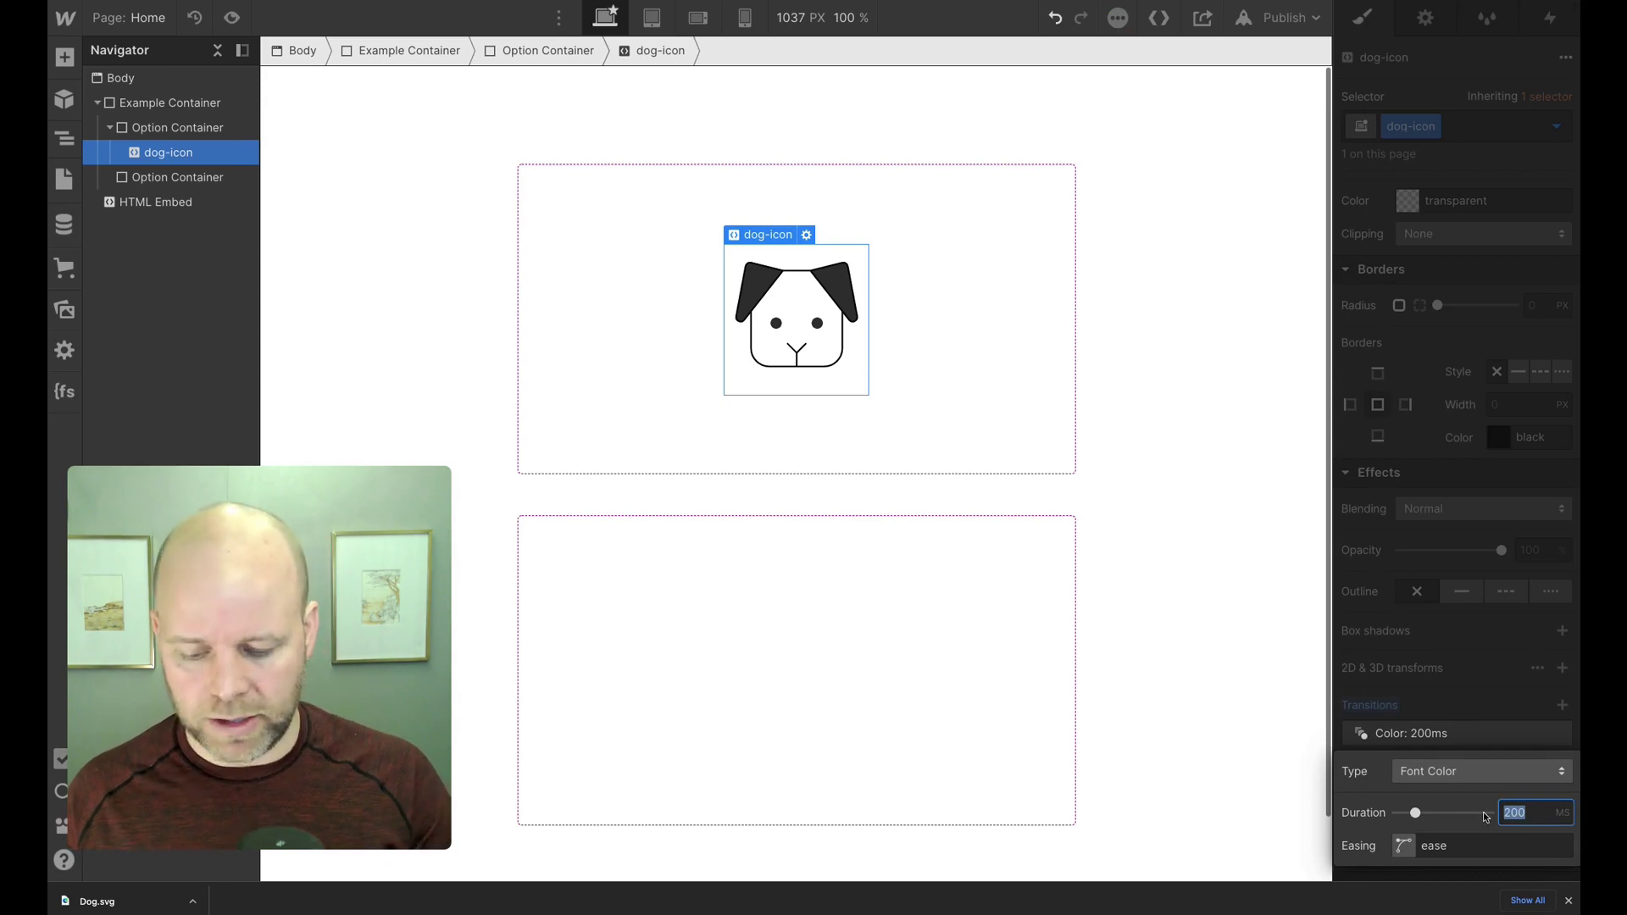
{"action": "type", "text": "2000"}
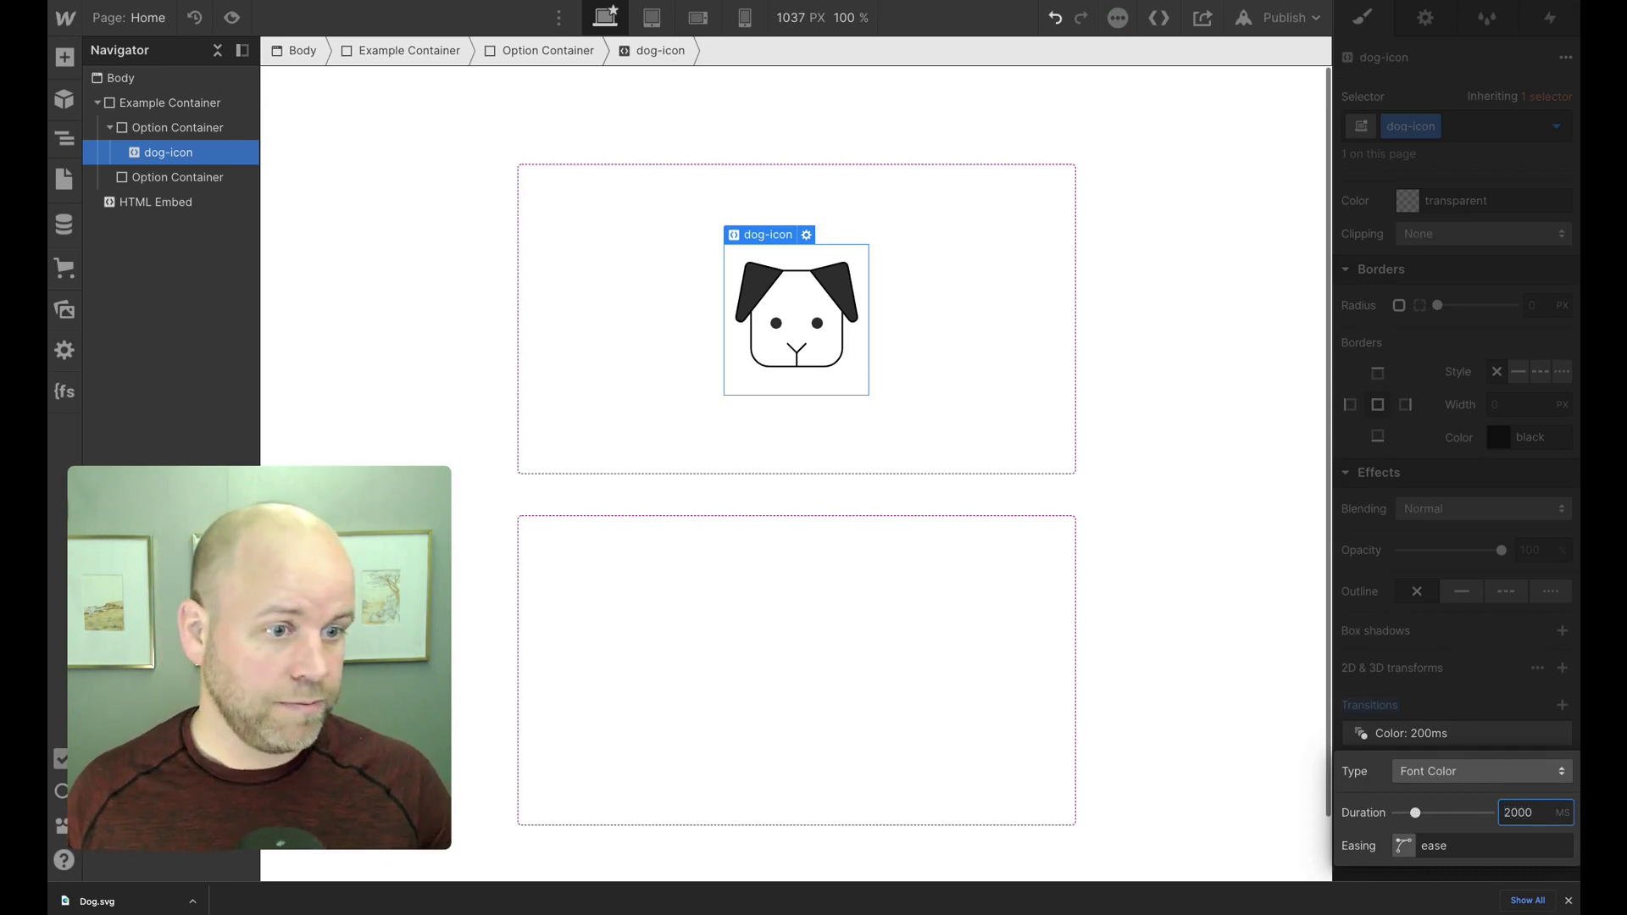
{"action": "left_click", "coordinate": [1403, 845]}
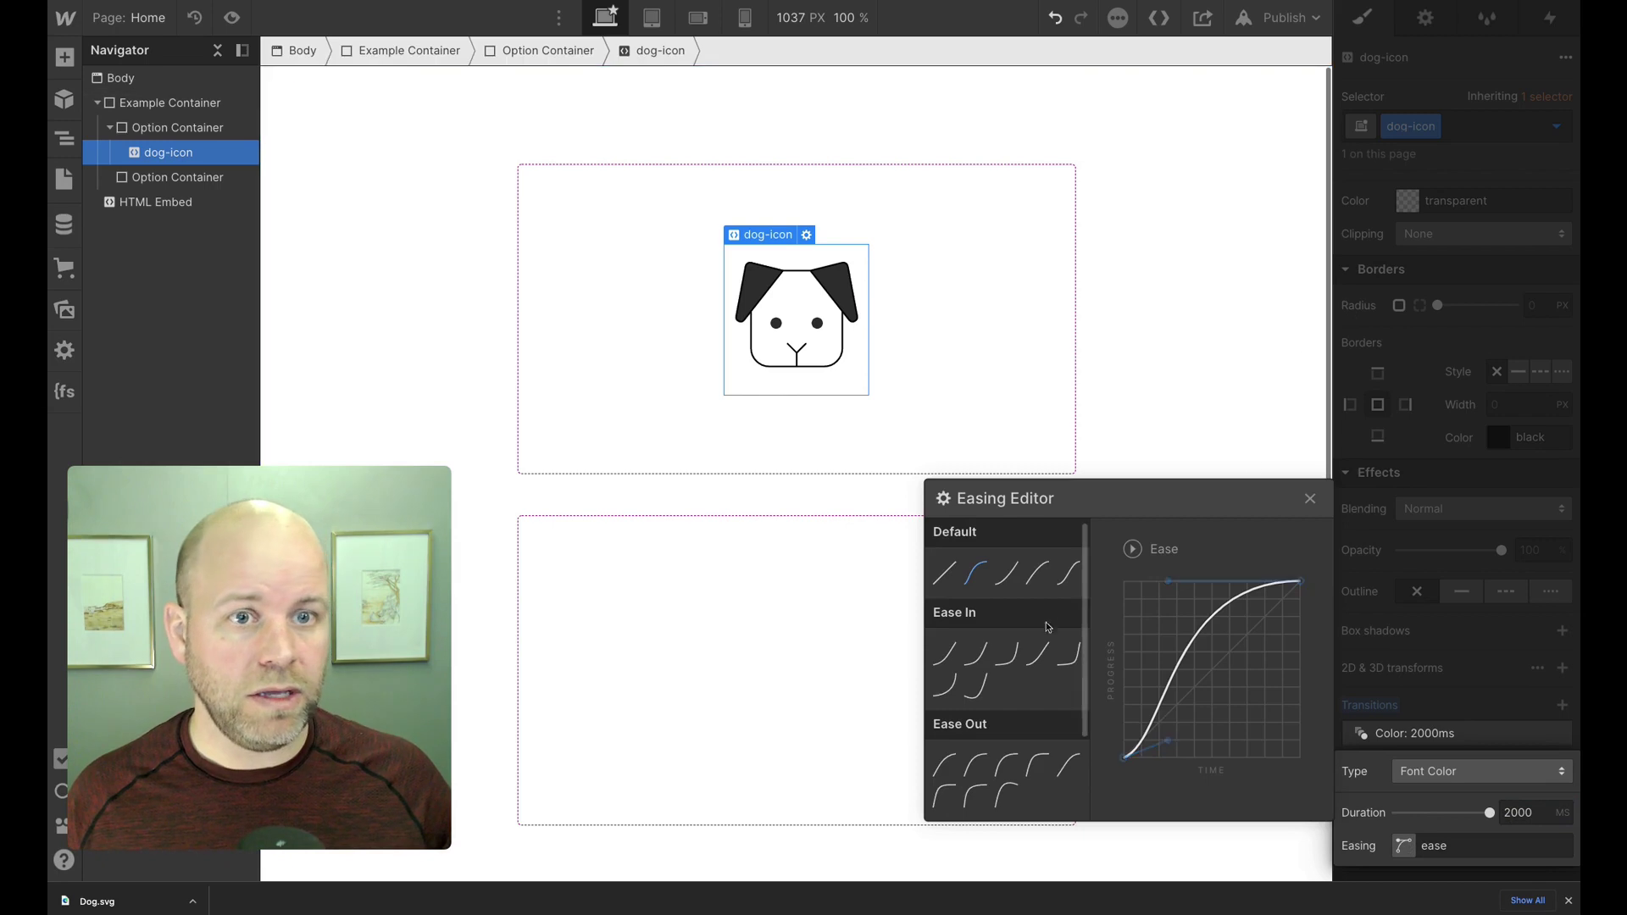
{"action": "left_click", "coordinate": [1069, 573]}
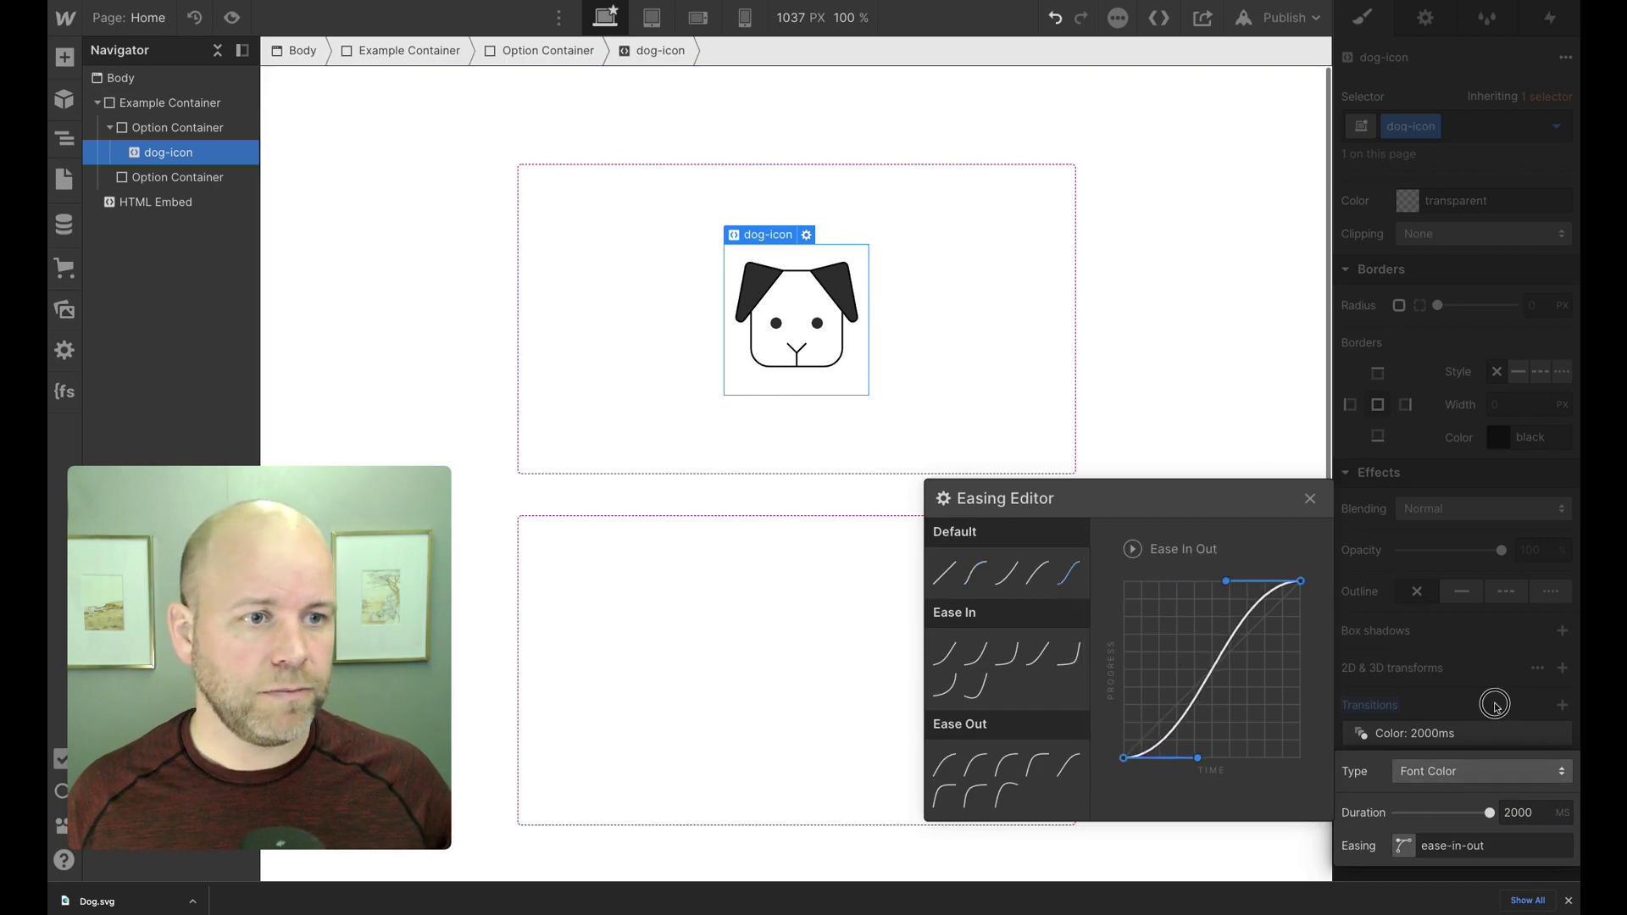
{"action": "left_click", "coordinate": [1124, 386]}
{"action": "left_click", "coordinate": [1190, 388]}
{"action": "mouse_move", "coordinate": [846, 368]}
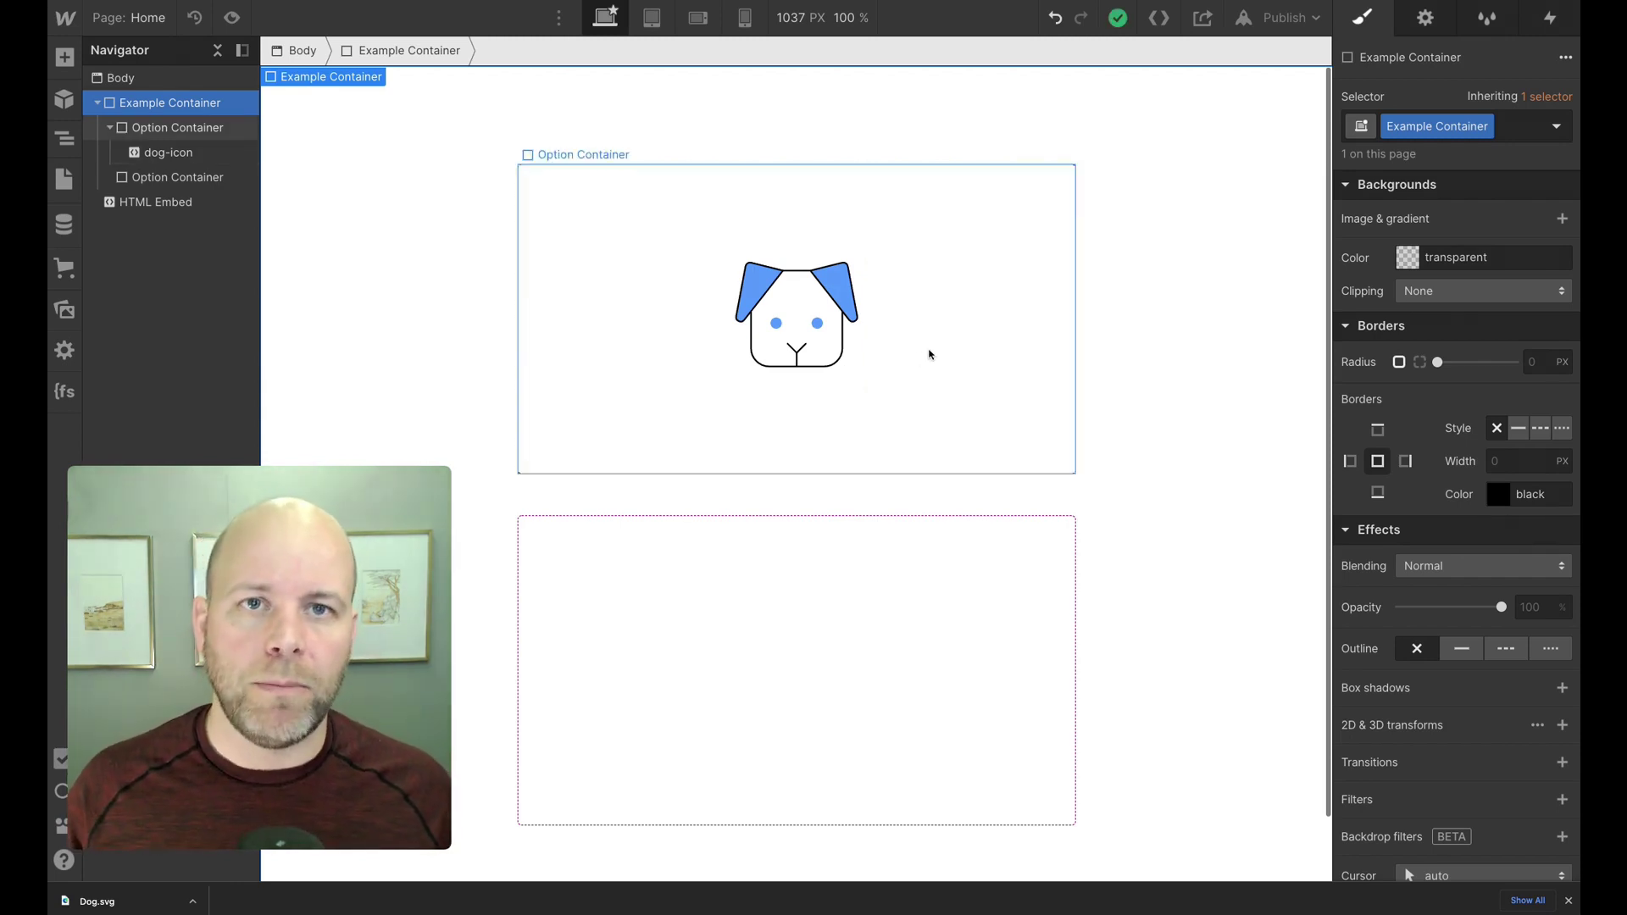
Change the dog-icon's Color transition duration from 2000 ms to 300 ms
{"action": "left_click", "coordinate": [943, 344]}
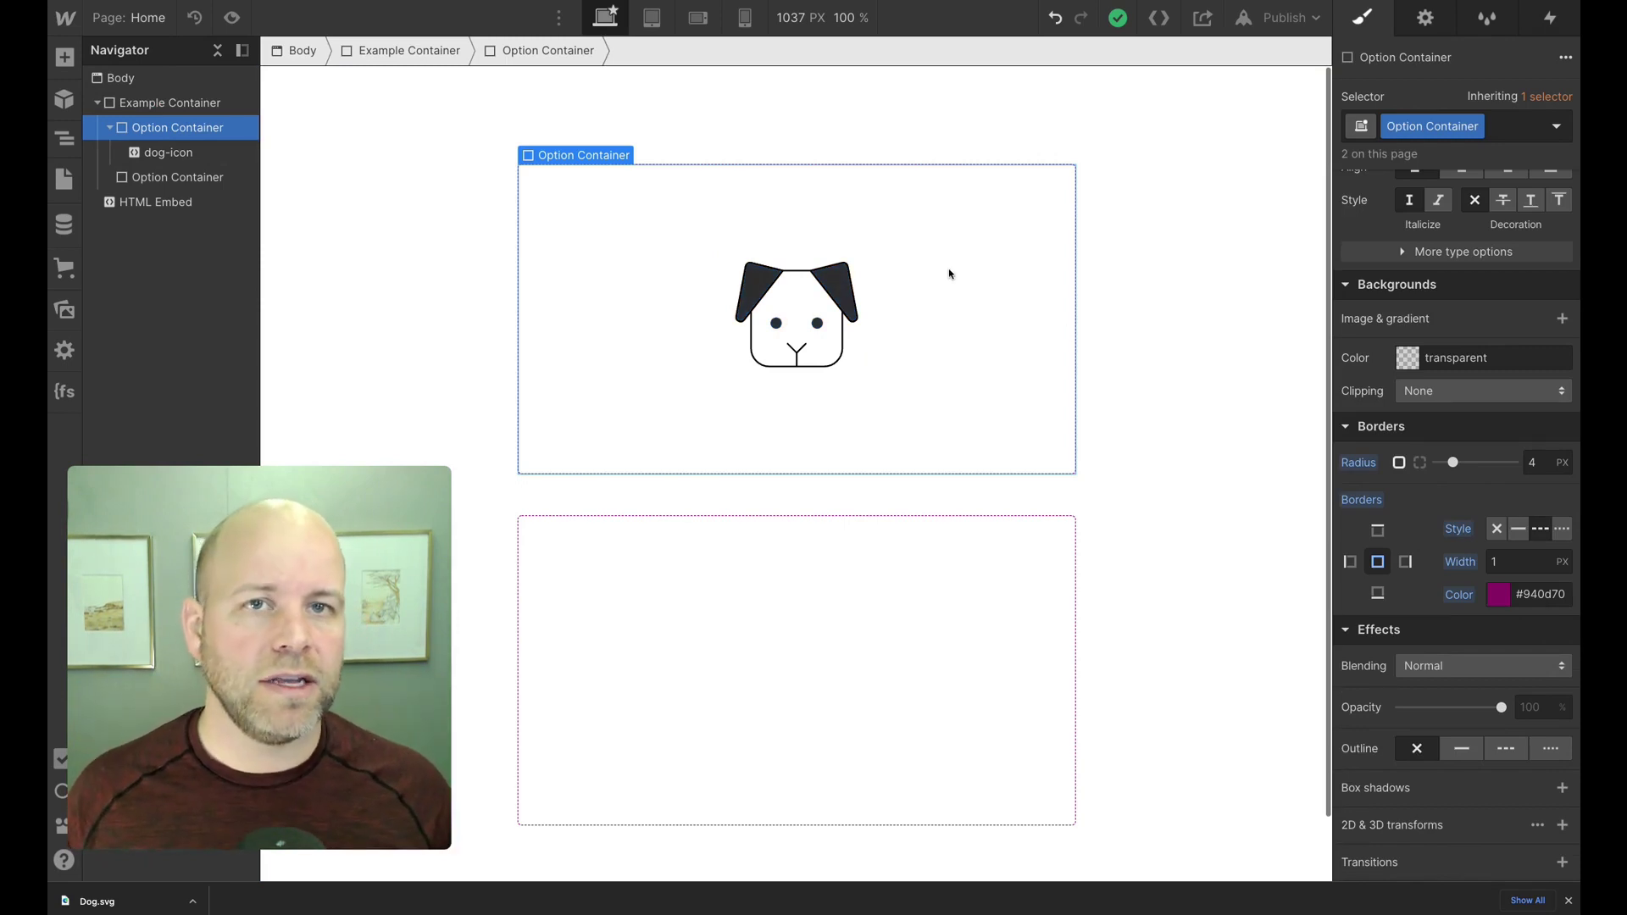
{"action": "left_click", "coordinate": [842, 309]}
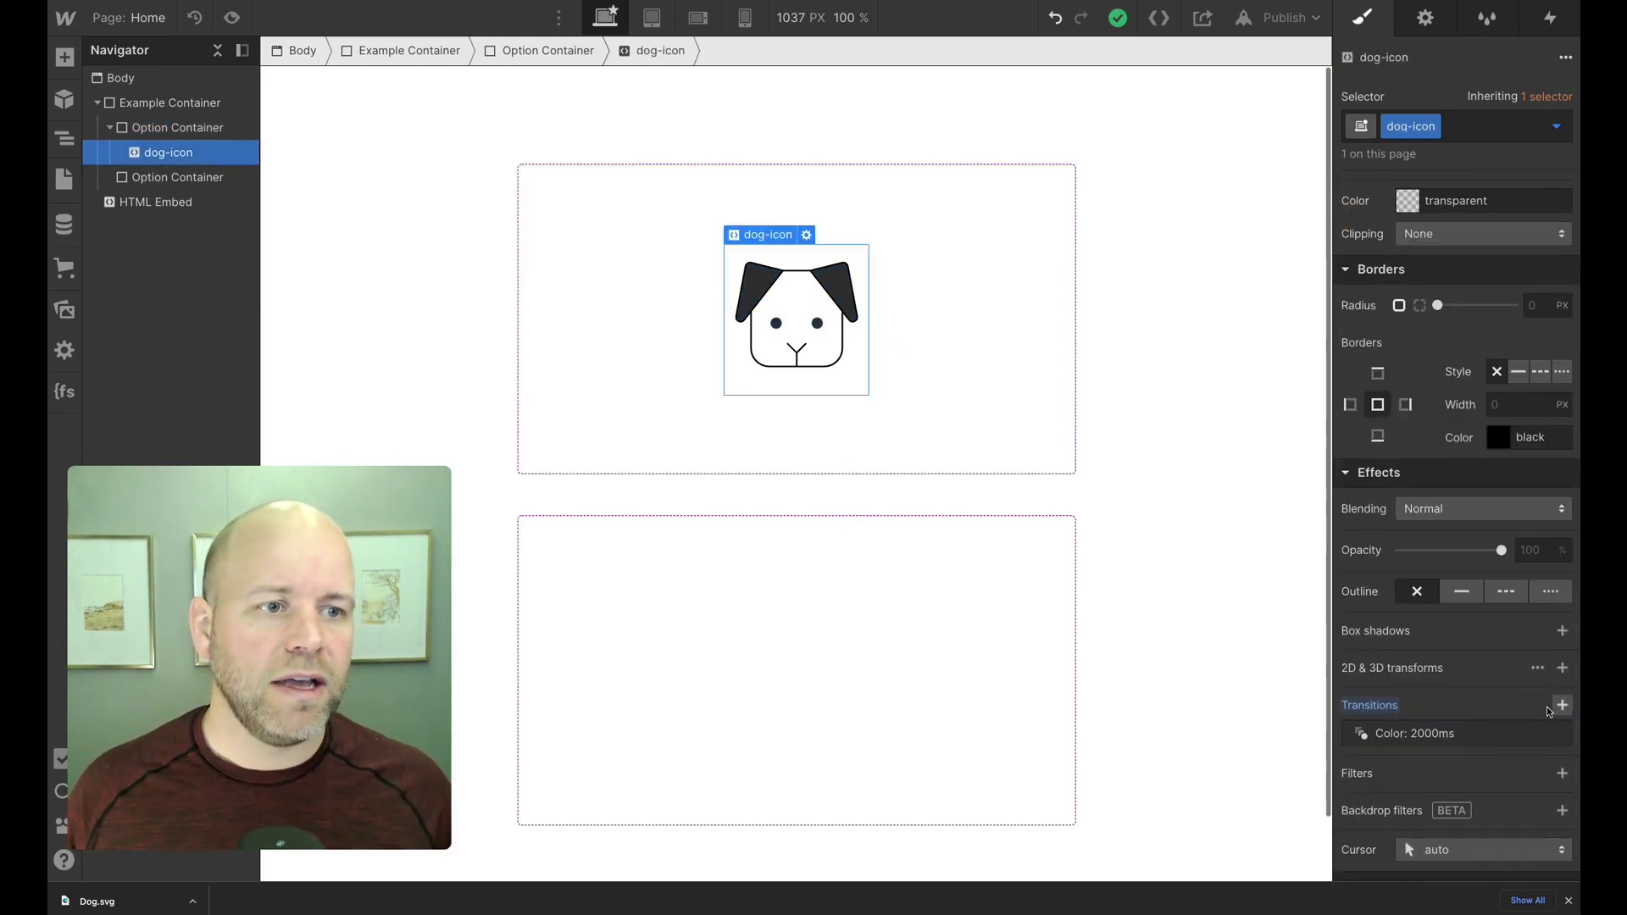
{"action": "scroll", "coordinate": [1526, 712], "scroll_direction": "down", "scroll_amount": 1}
{"action": "left_click", "coordinate": [1475, 731]}
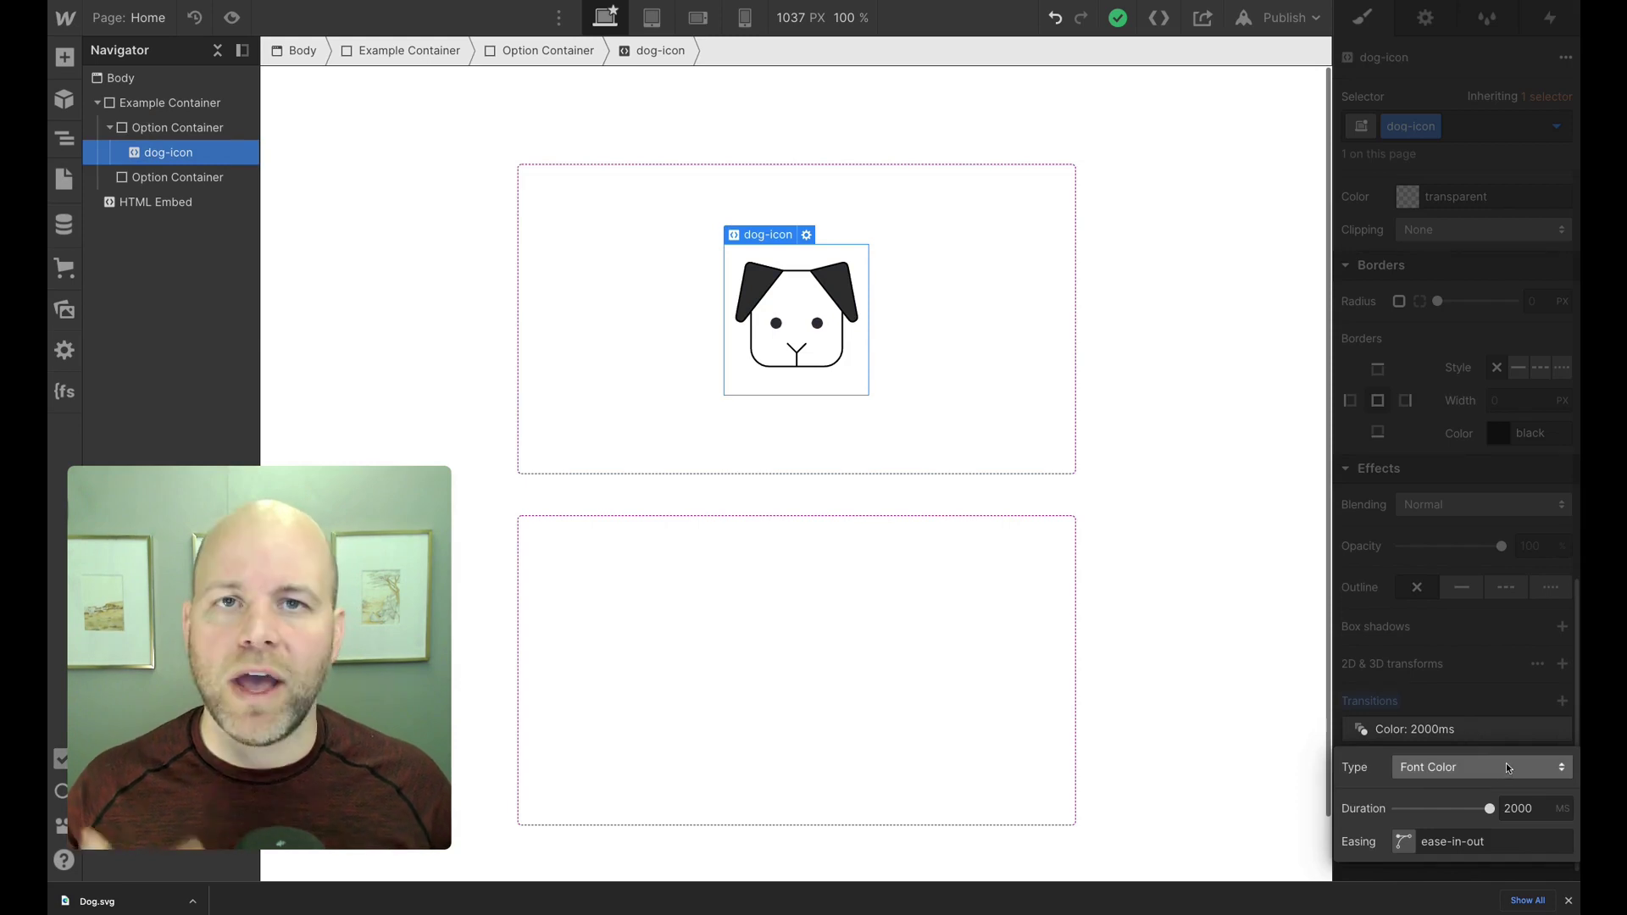
{"action": "left_click", "coordinate": [1530, 809]}
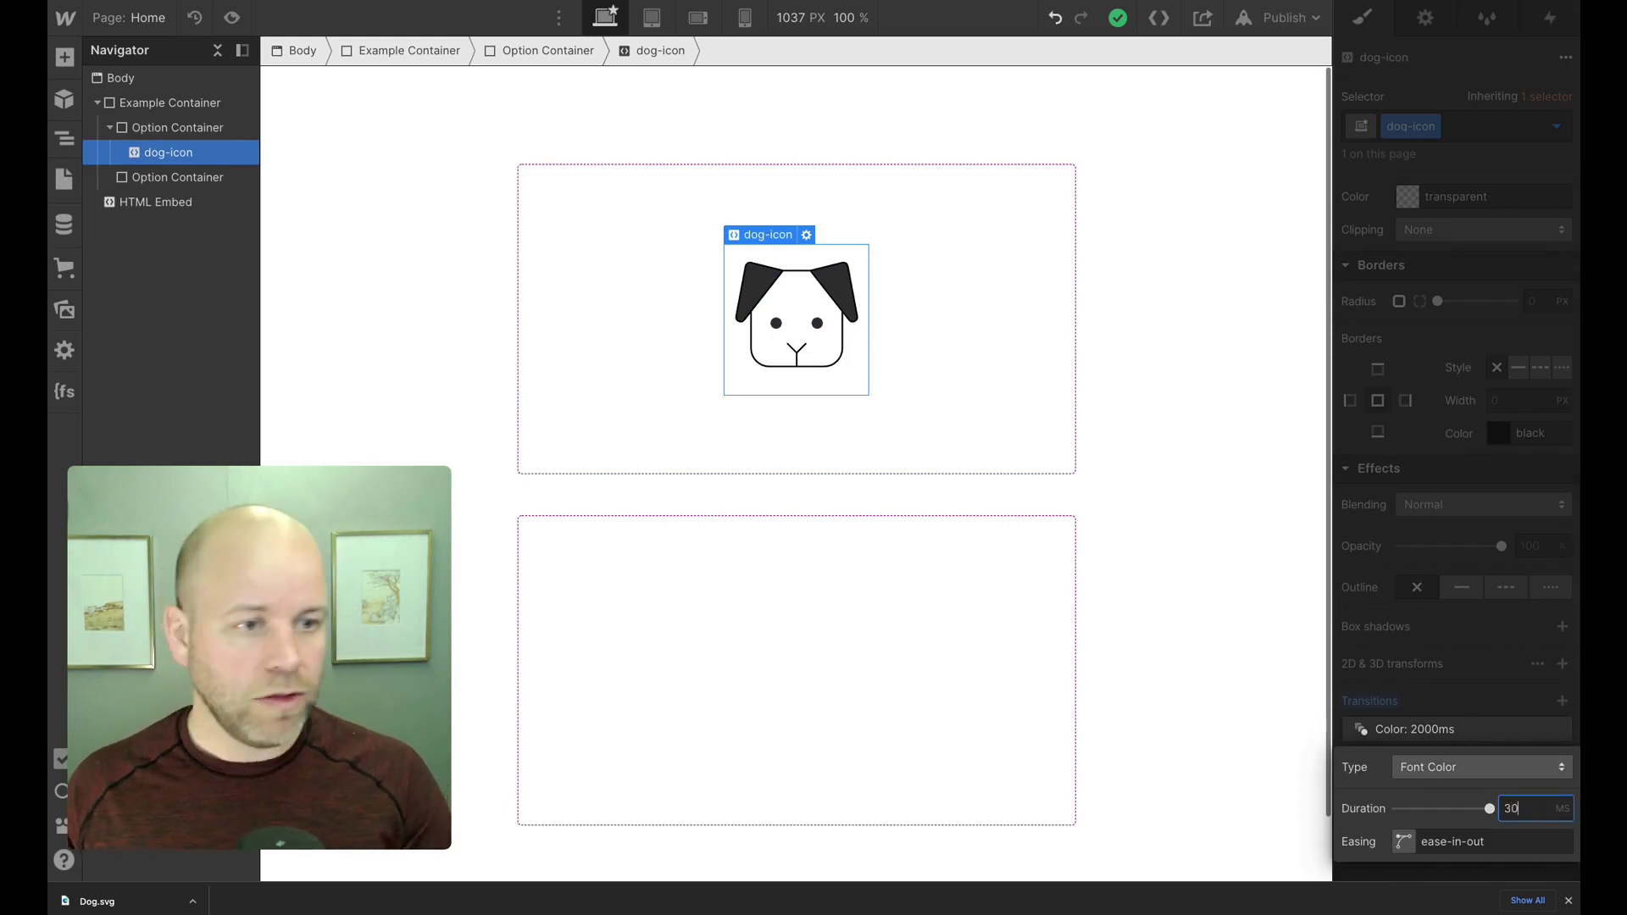
{"action": "type", "text": "0"}
{"action": "key", "text": "Return"}
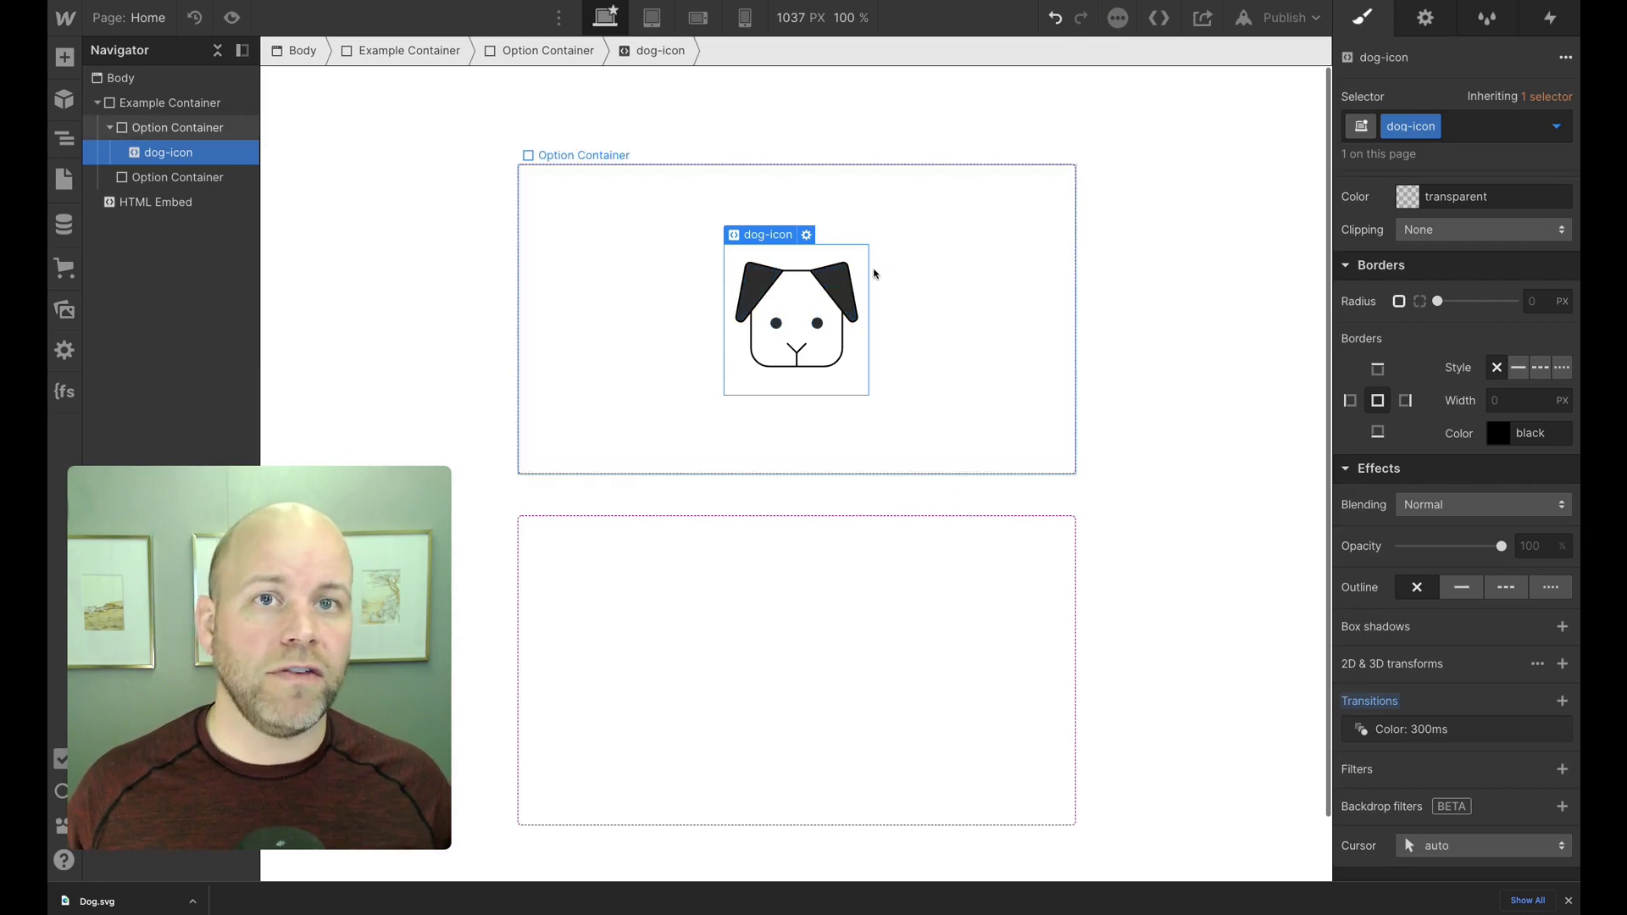
Give the dog-icon's Pressed state an orange font colour
{"action": "left_click", "coordinate": [1557, 126]}
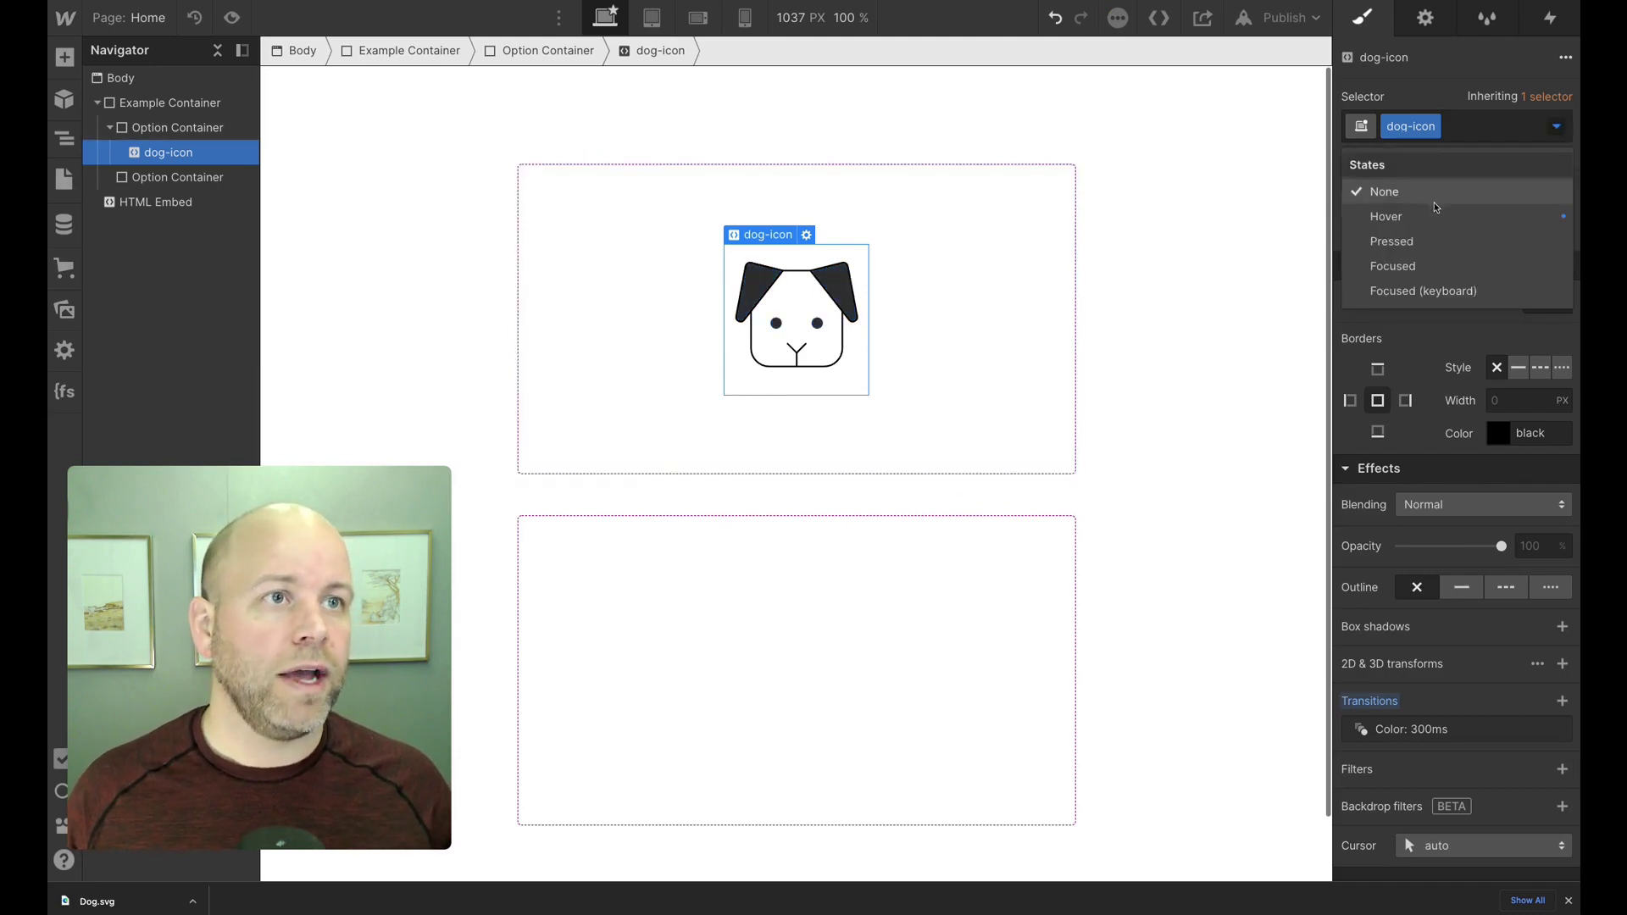
{"action": "left_click", "coordinate": [1390, 239]}
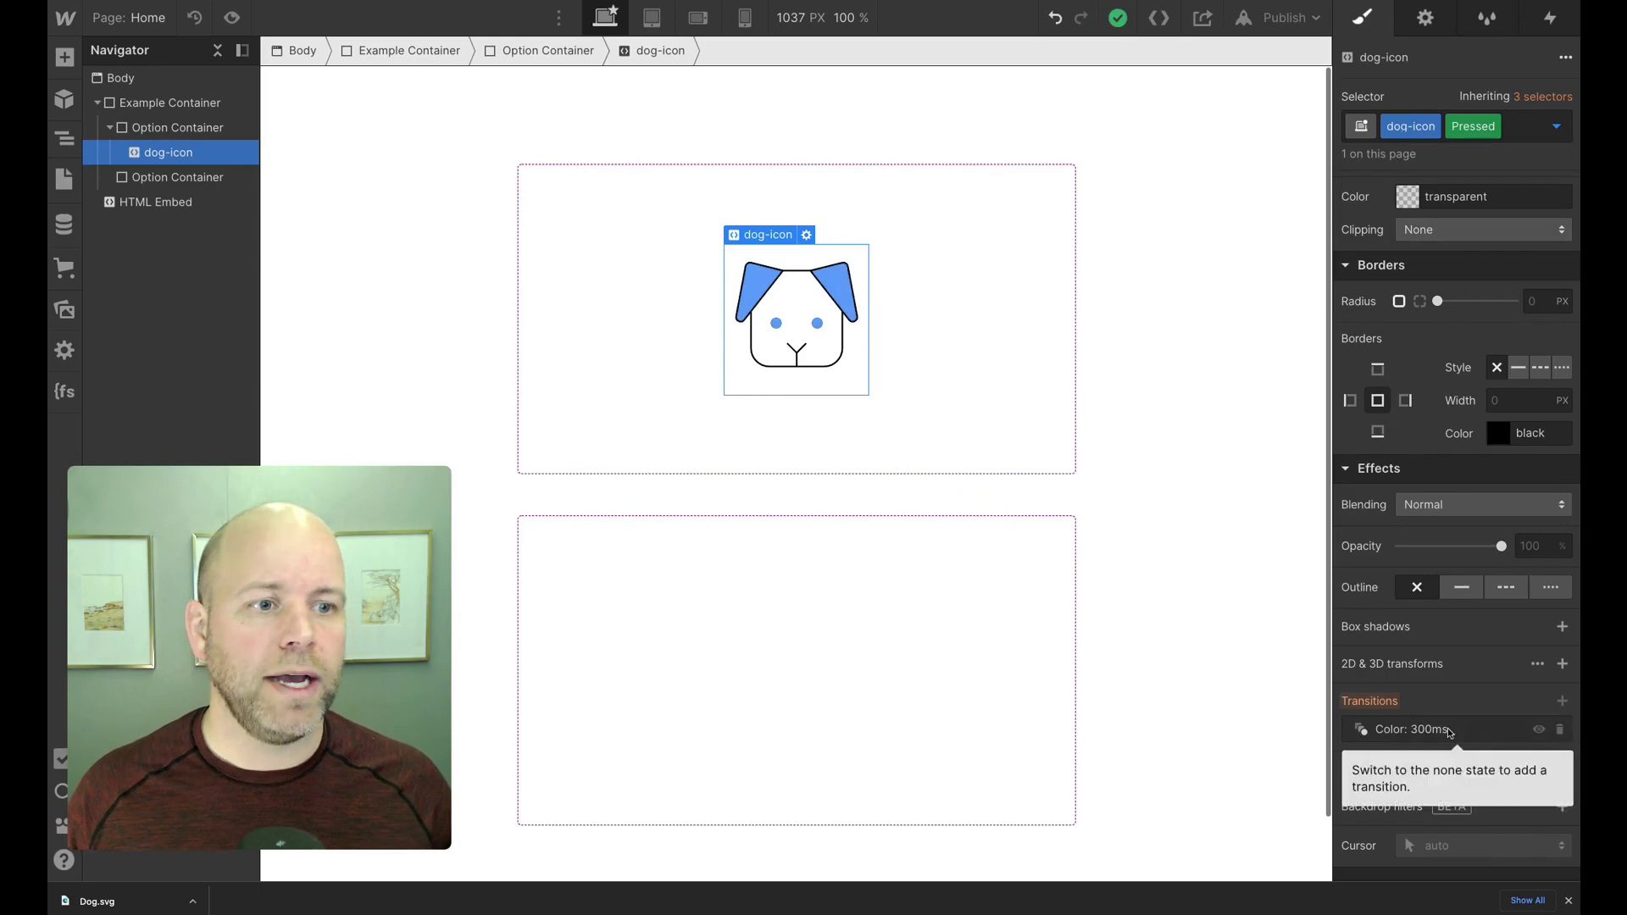
{"action": "scroll", "coordinate": [1474, 423], "scroll_direction": "up", "scroll_amount": 4}
{"action": "left_click", "coordinate": [1409, 309]}
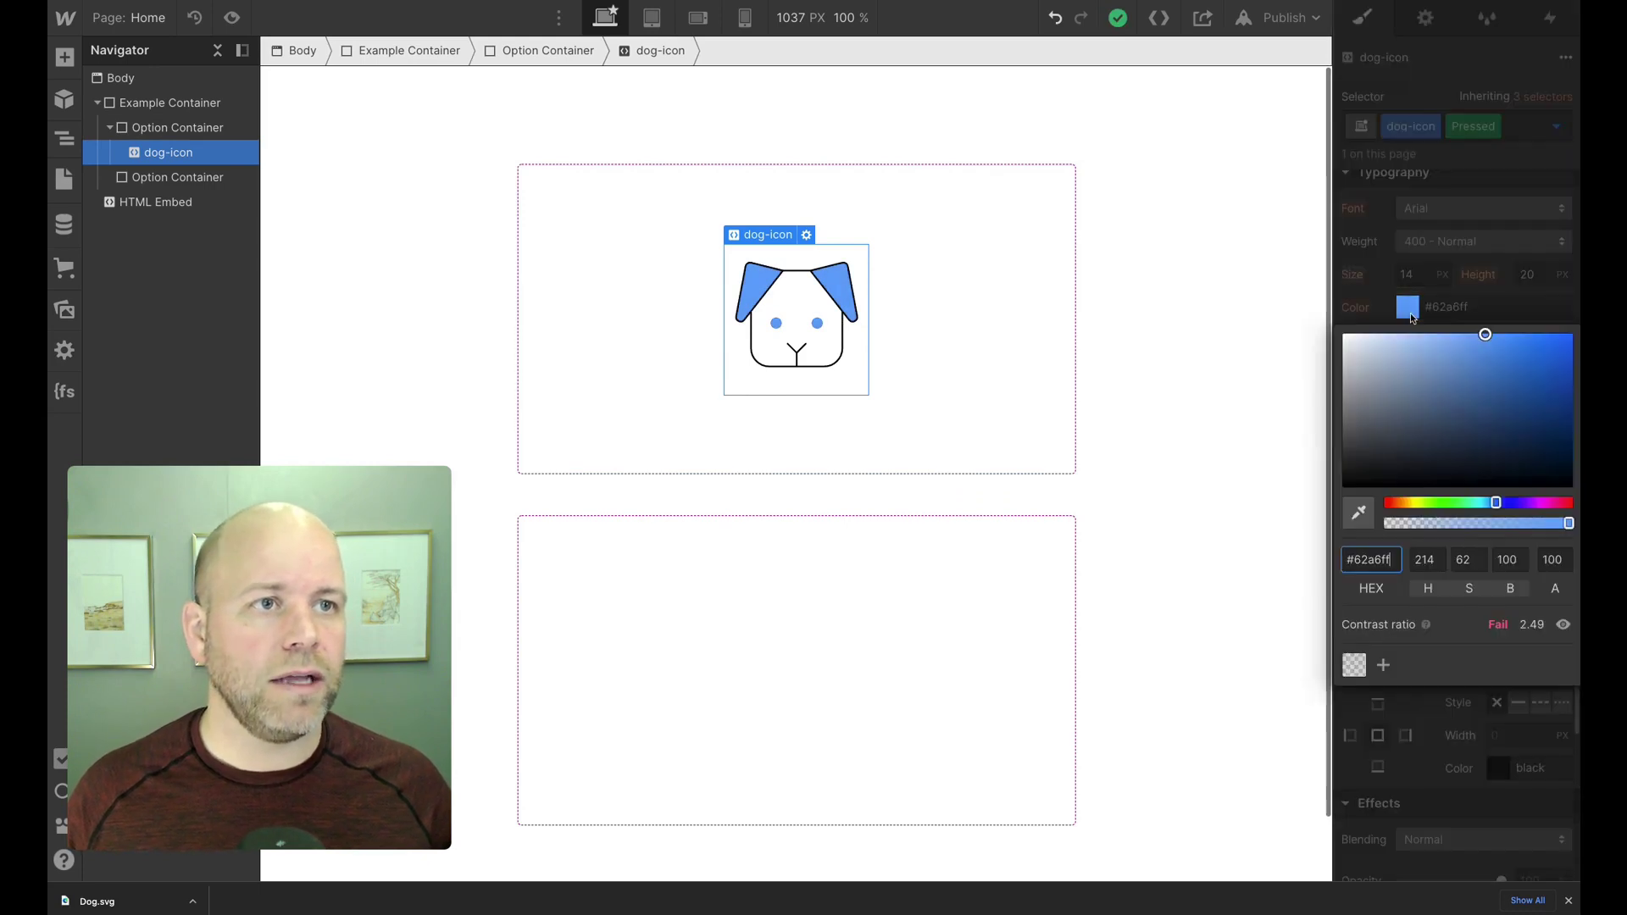
{"action": "key", "text": "ctrl+a"}
{"action": "type", "text": "#e9ab24"}
{"action": "key", "text": "Return"}
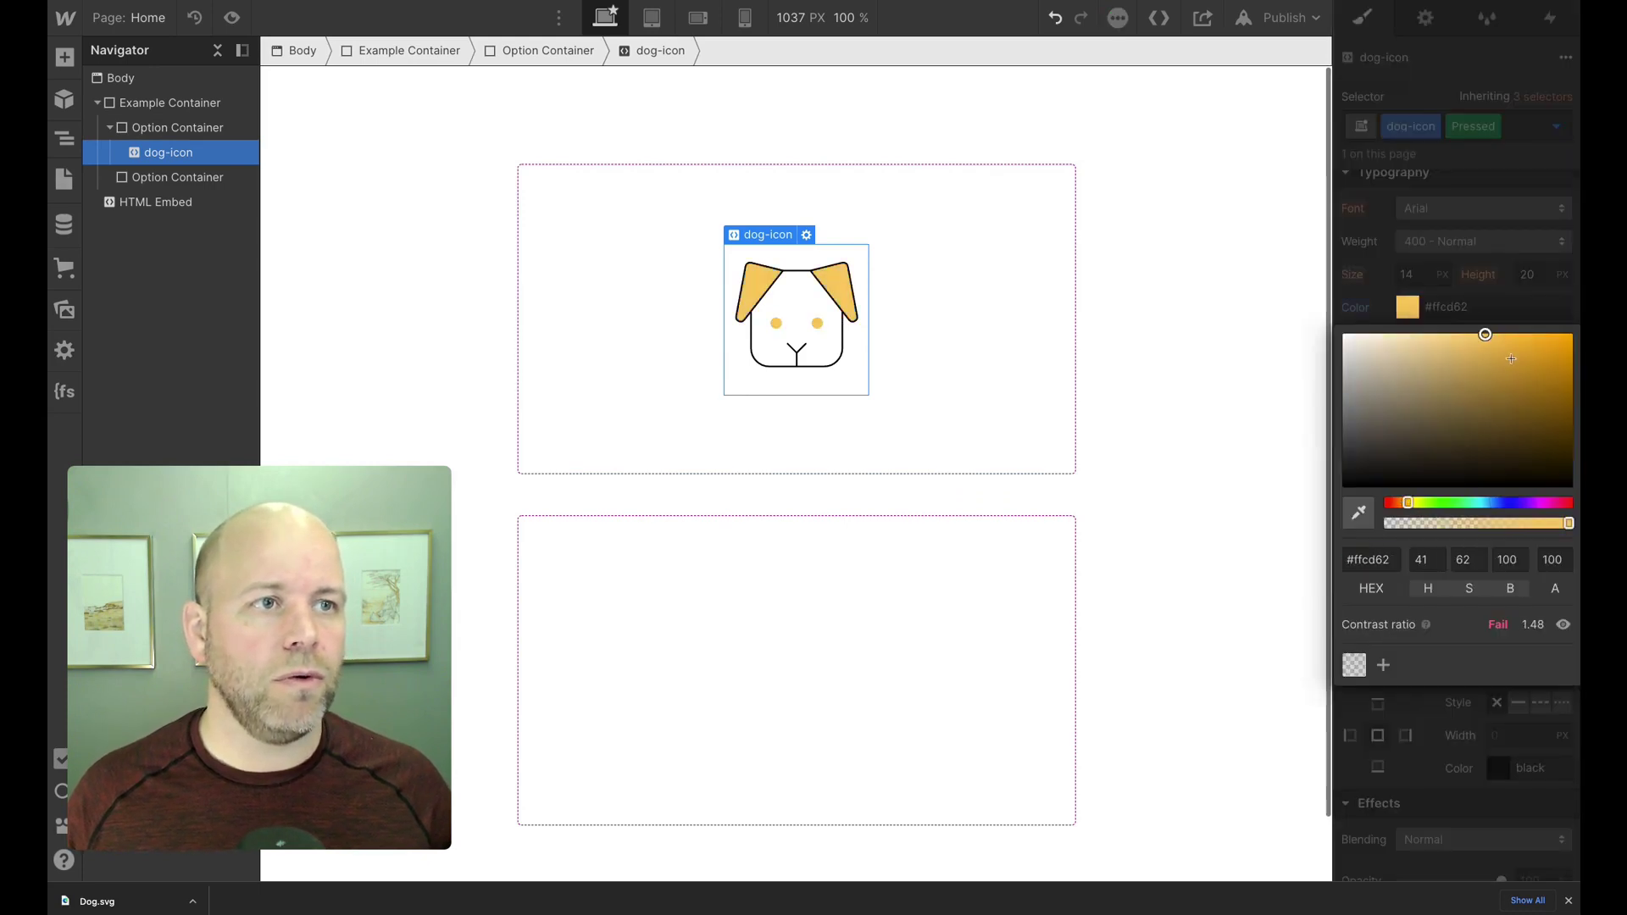
{"action": "left_click", "coordinate": [1129, 317]}
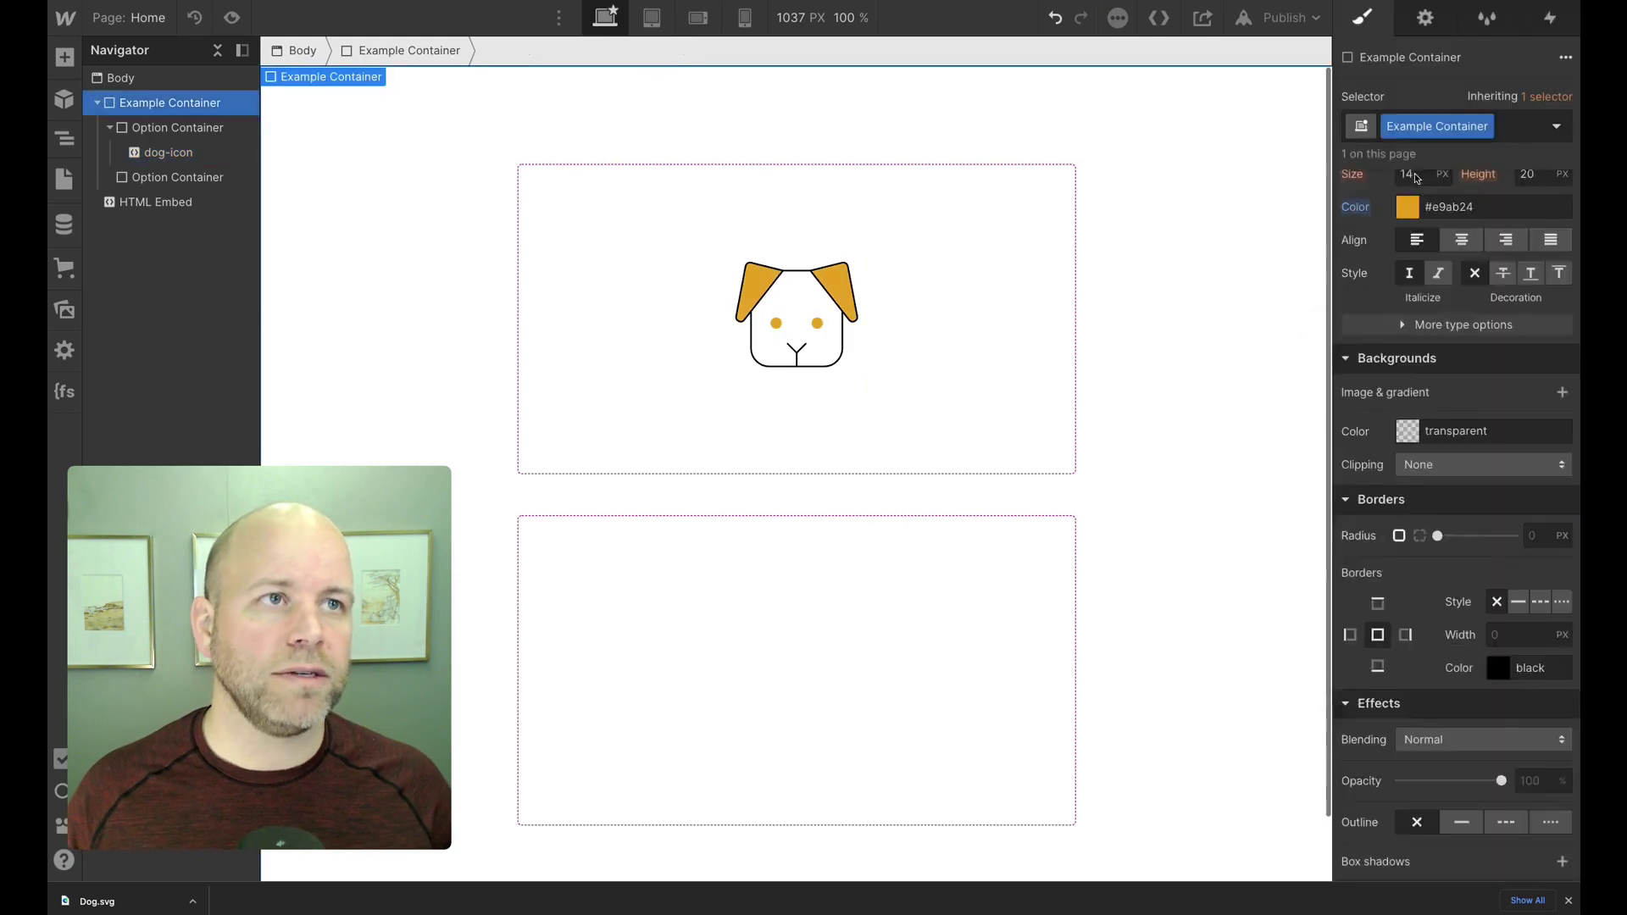
Review the icon's embedded SVG code, then switch to Preview mode to test it
{"action": "left_click", "coordinate": [828, 303]}
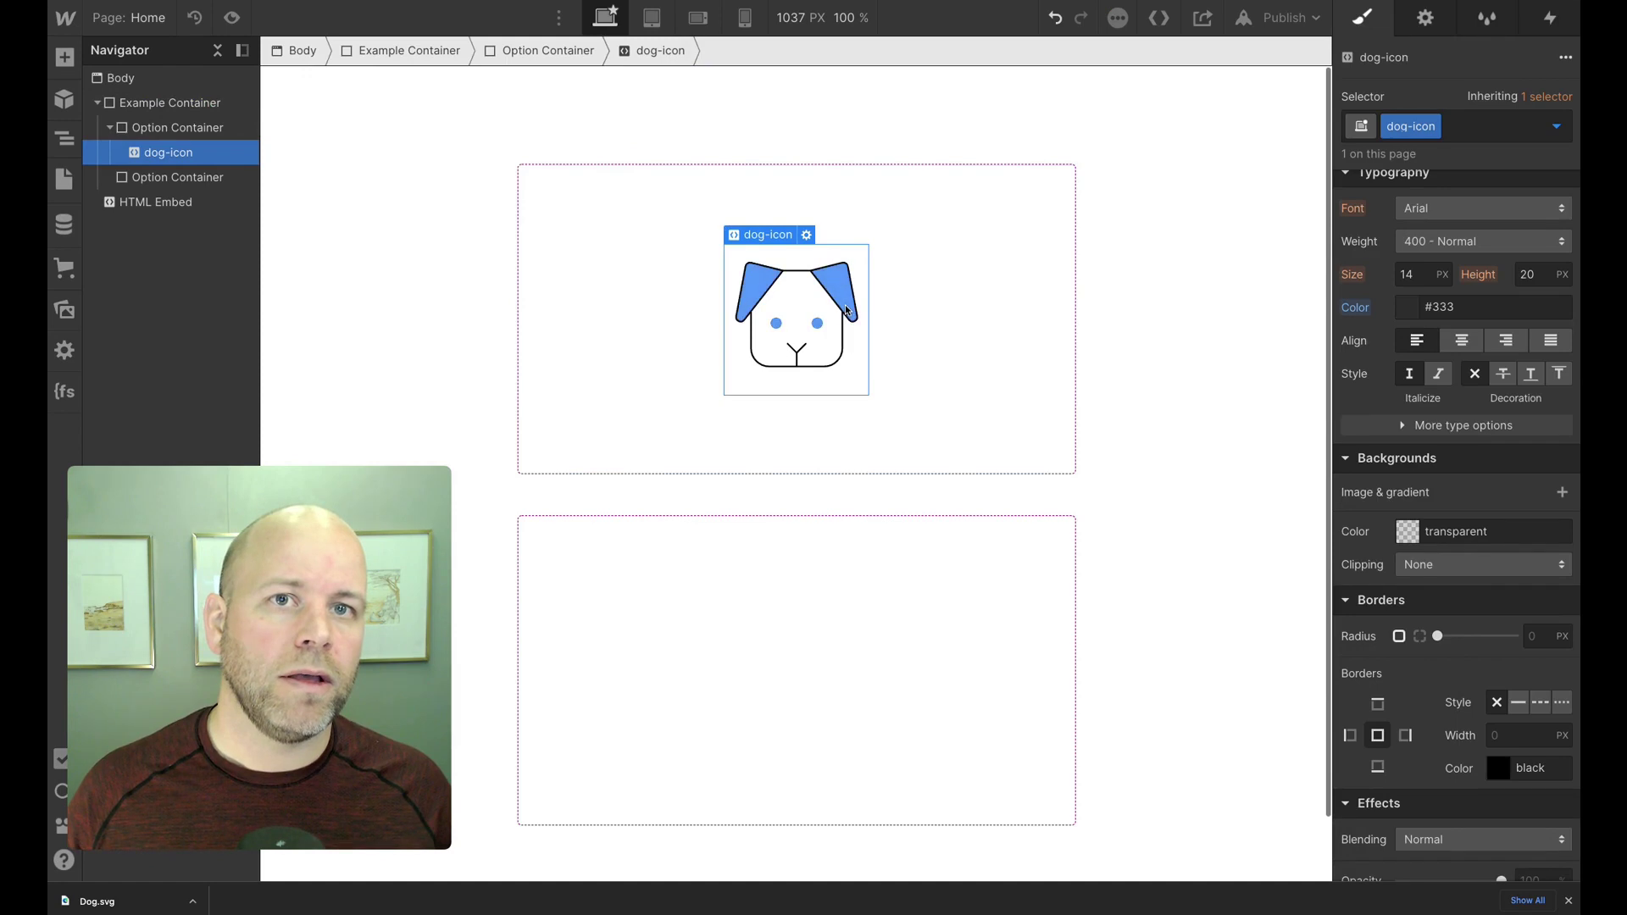
{"action": "double_click", "coordinate": [846, 310]}
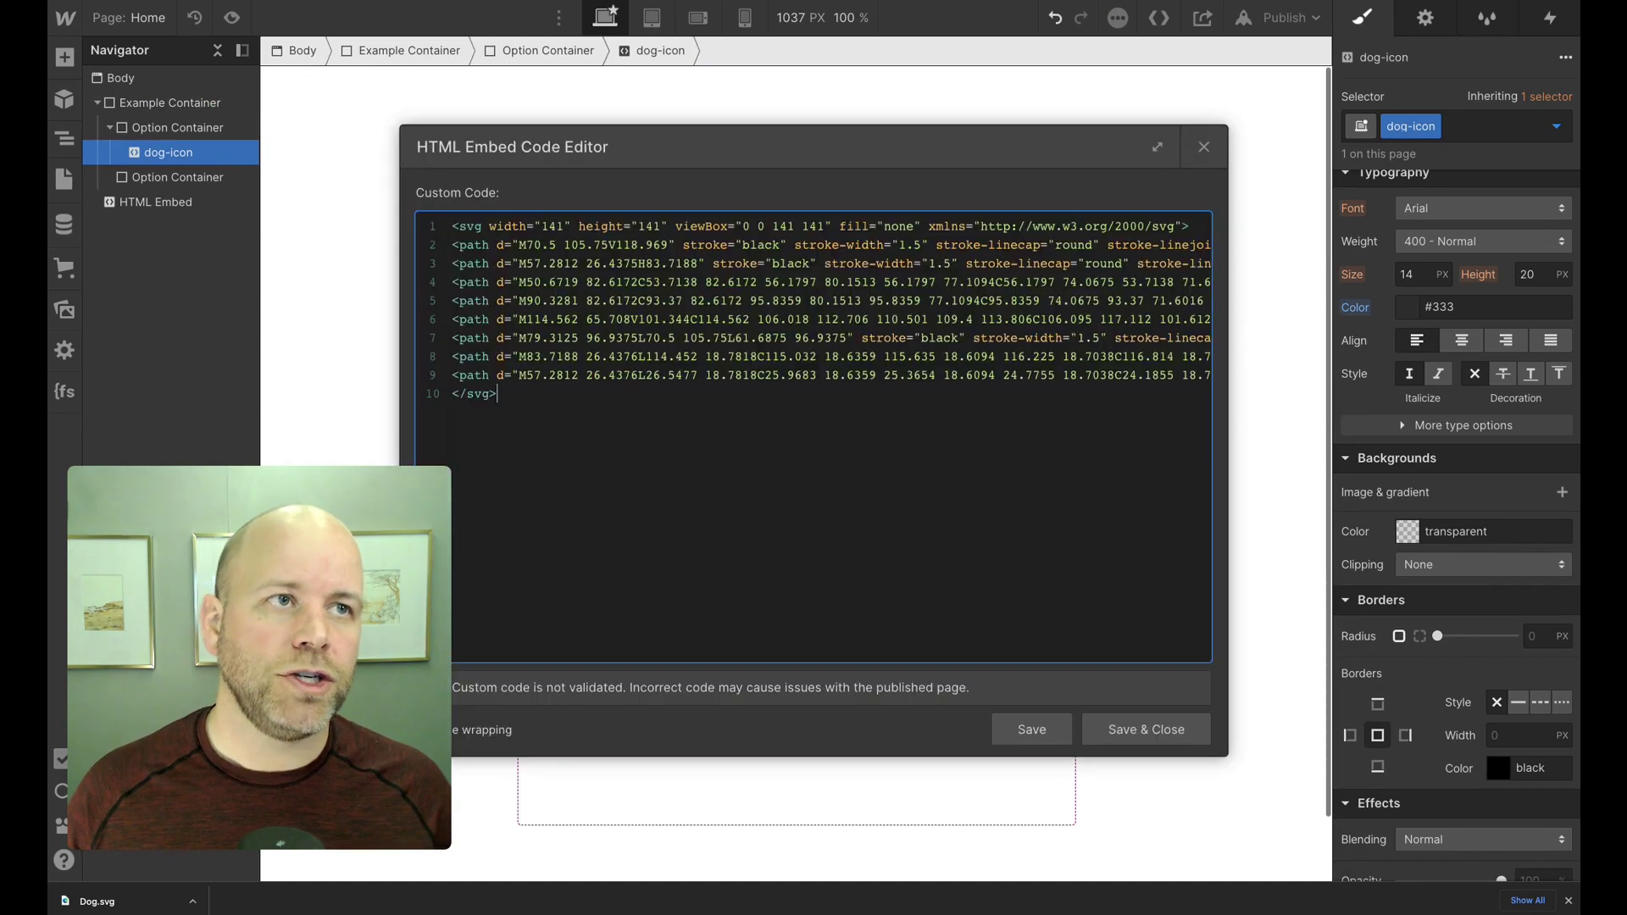
{"action": "left_click", "coordinate": [1203, 147]}
{"action": "left_click", "coordinate": [1556, 127]}
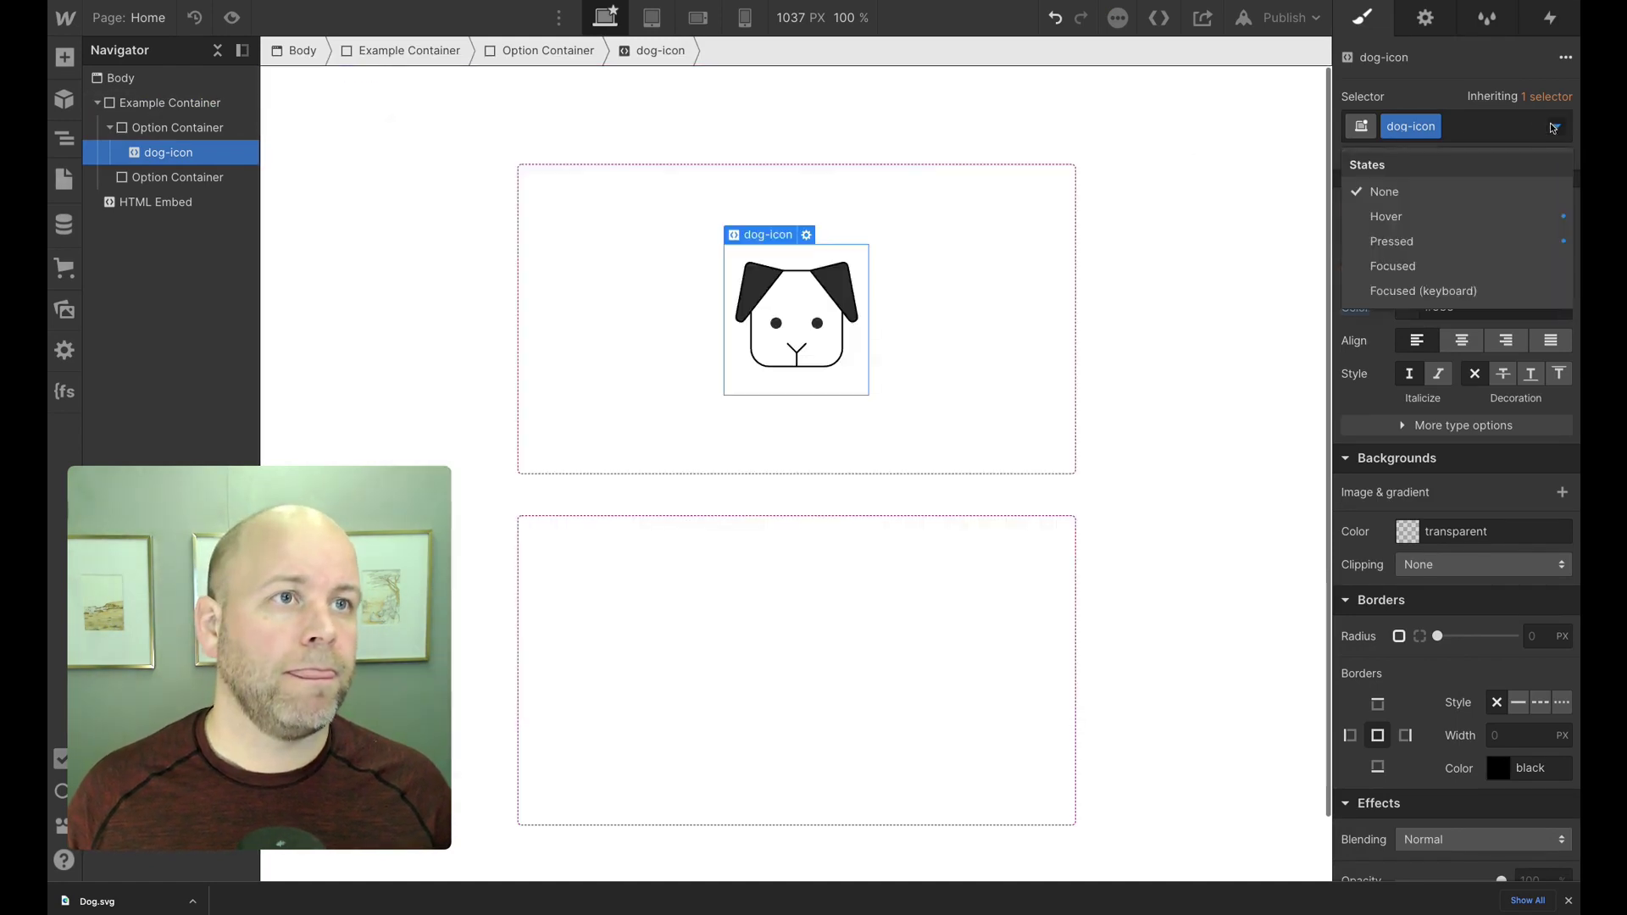
{"action": "left_click", "coordinate": [1058, 270]}
{"action": "key", "text": "ctrl+shift+p"}
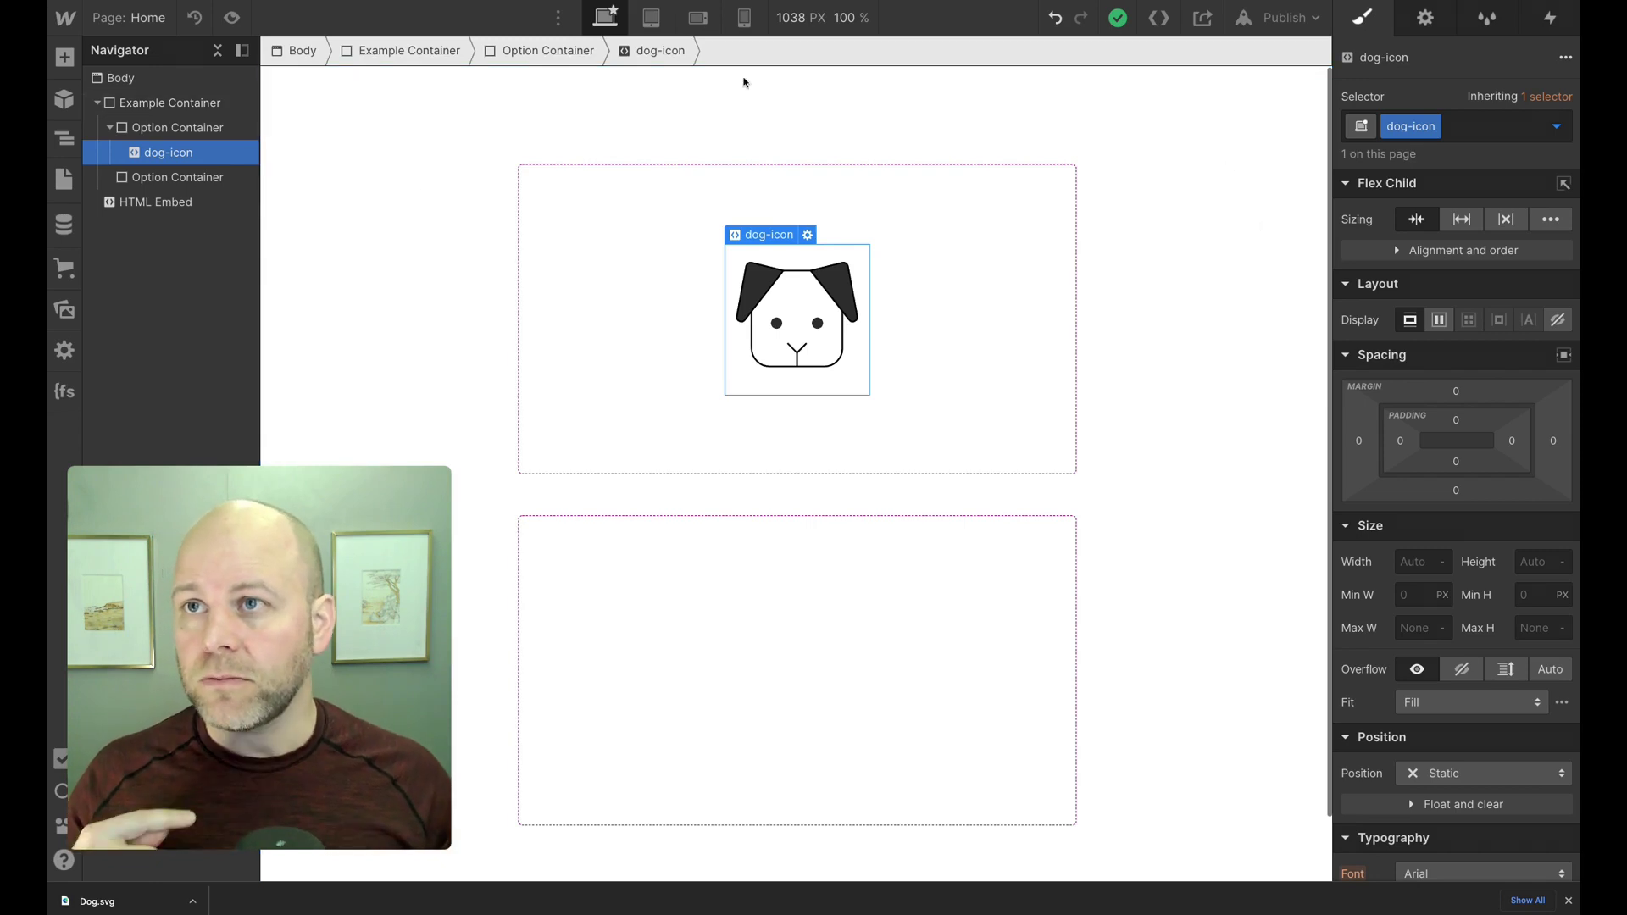
Create a new CMS collection named 'Colors'
{"action": "left_click", "coordinate": [64, 227]}
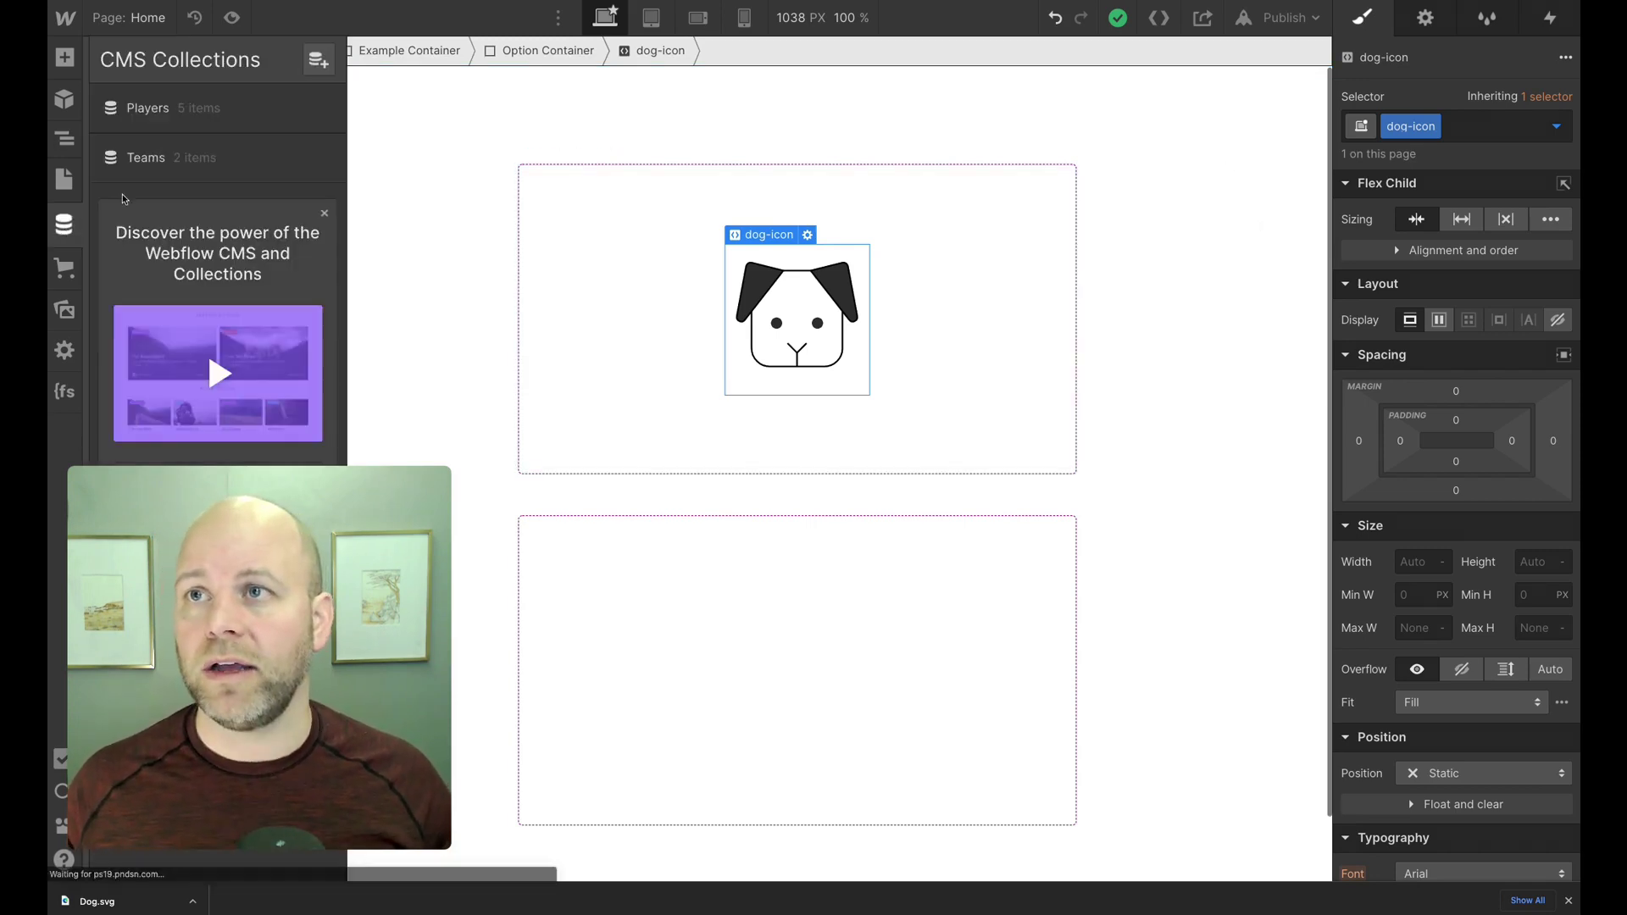
{"action": "left_click", "coordinate": [325, 62]}
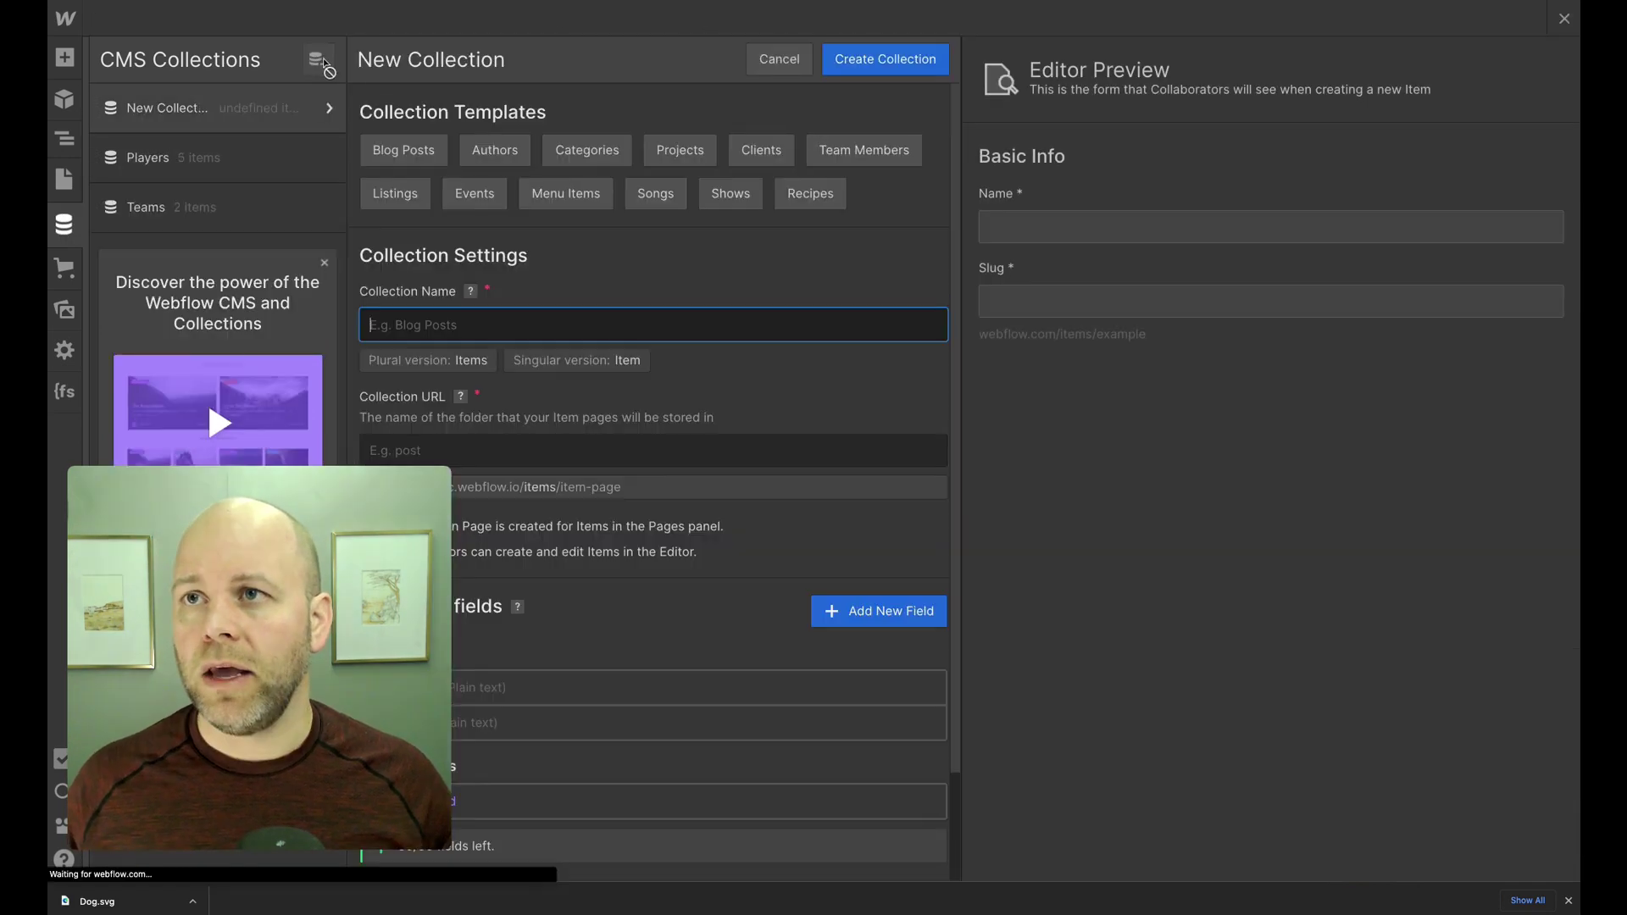
{"action": "left_click_drag", "start_coordinate": [370, 509], "coordinate": [1437, 428]}
{"action": "left_click", "coordinate": [469, 332]}
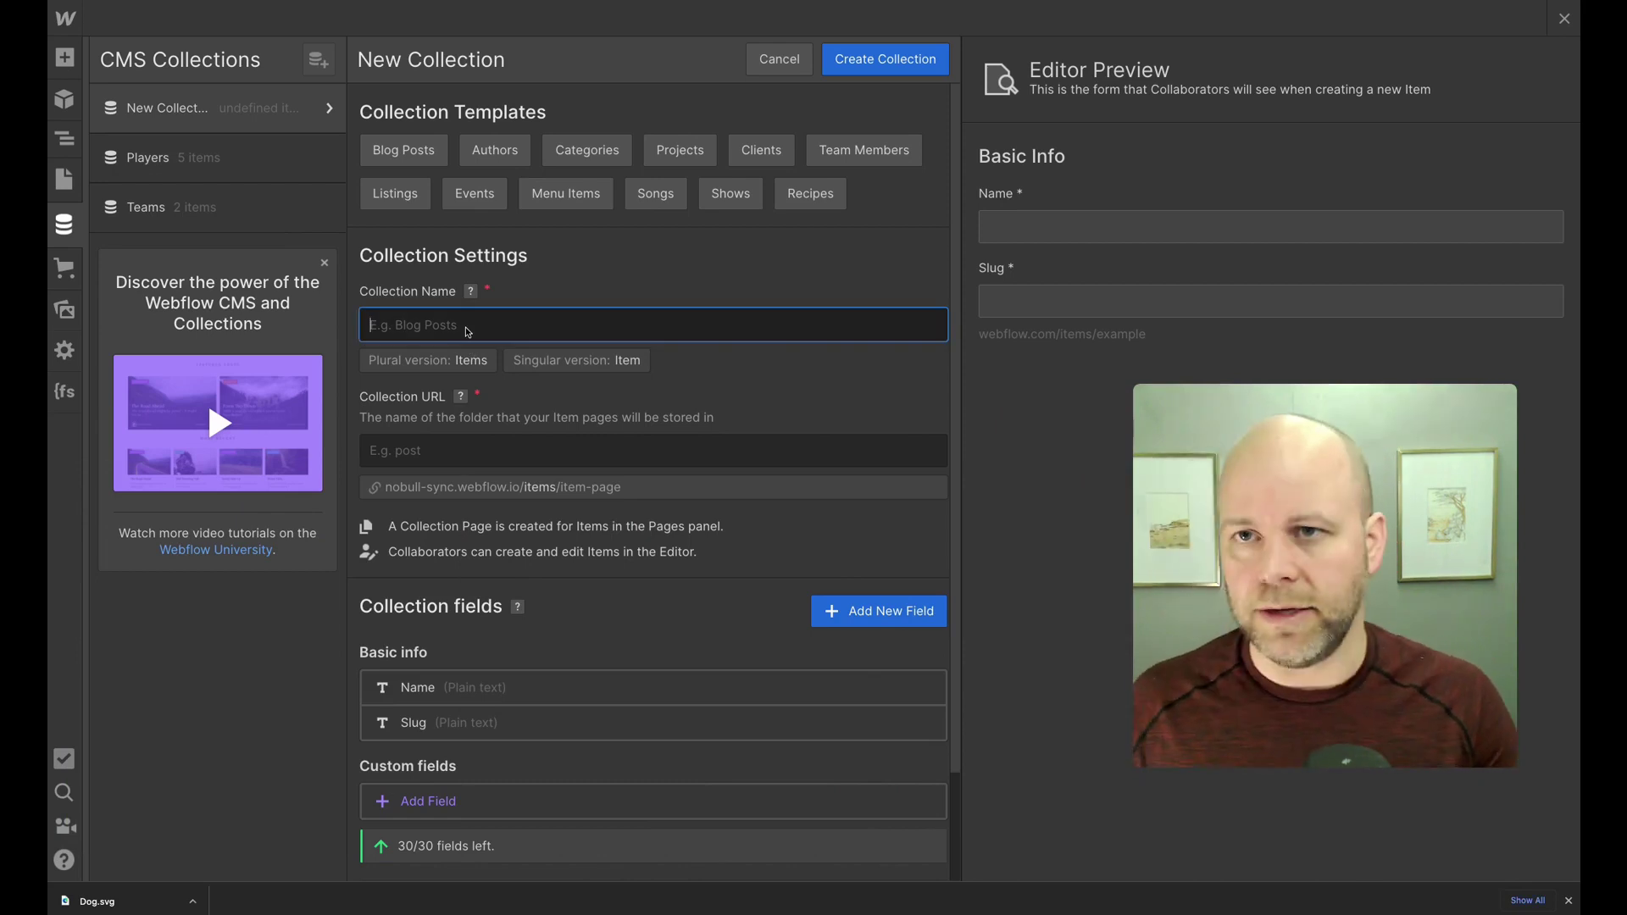
{"action": "type", "text": "Colors"}
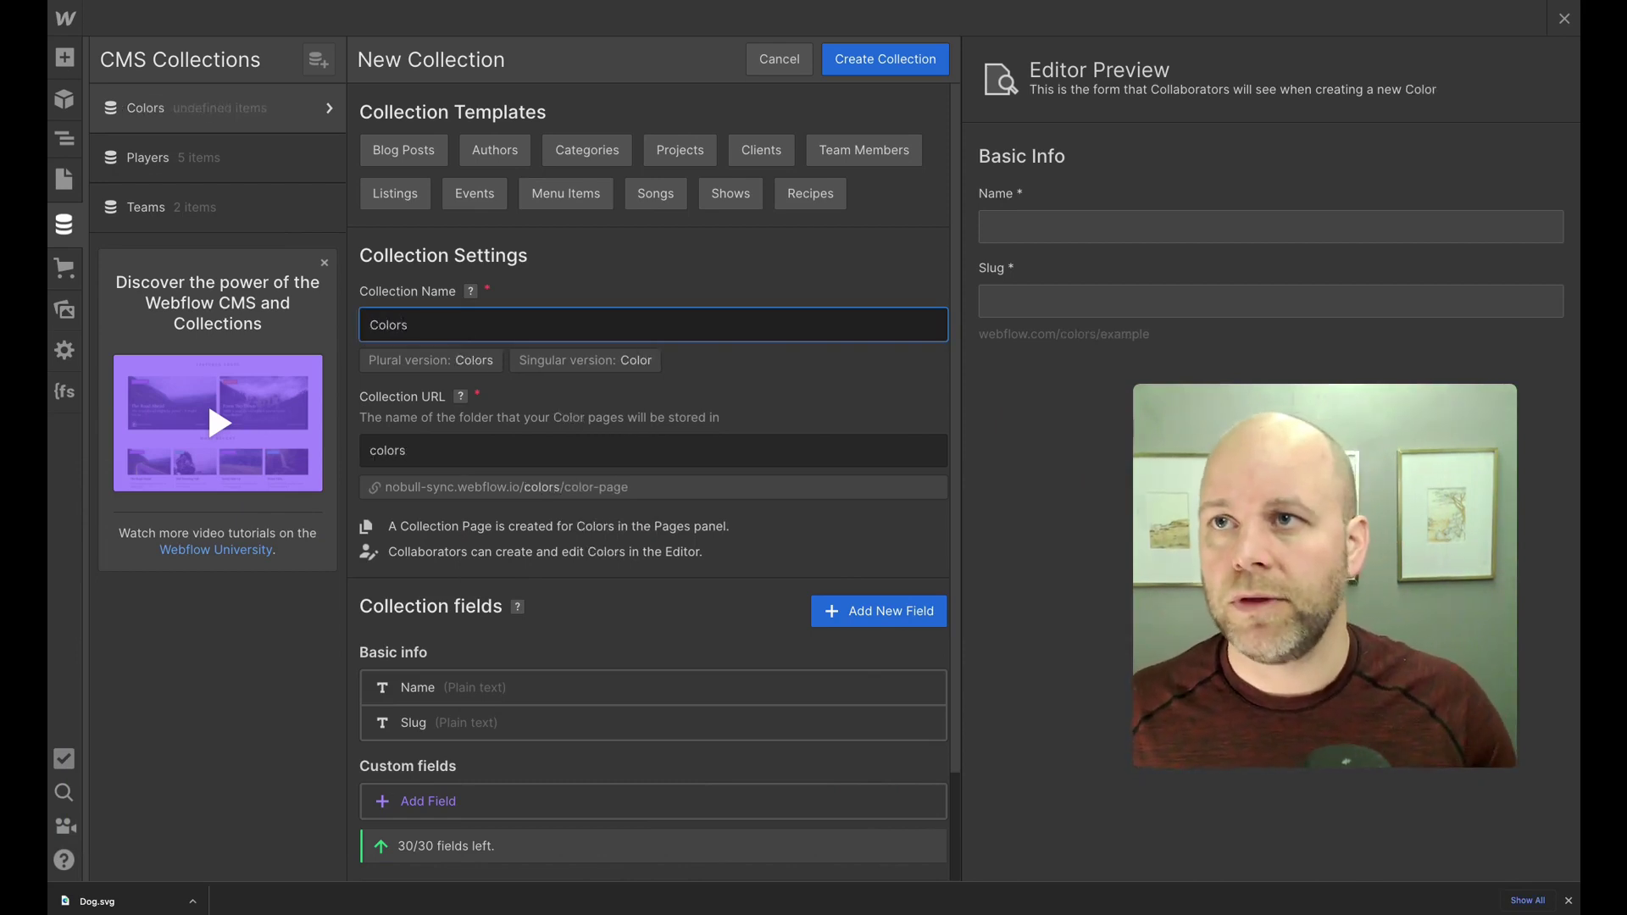
{"action": "key", "text": "Return"}
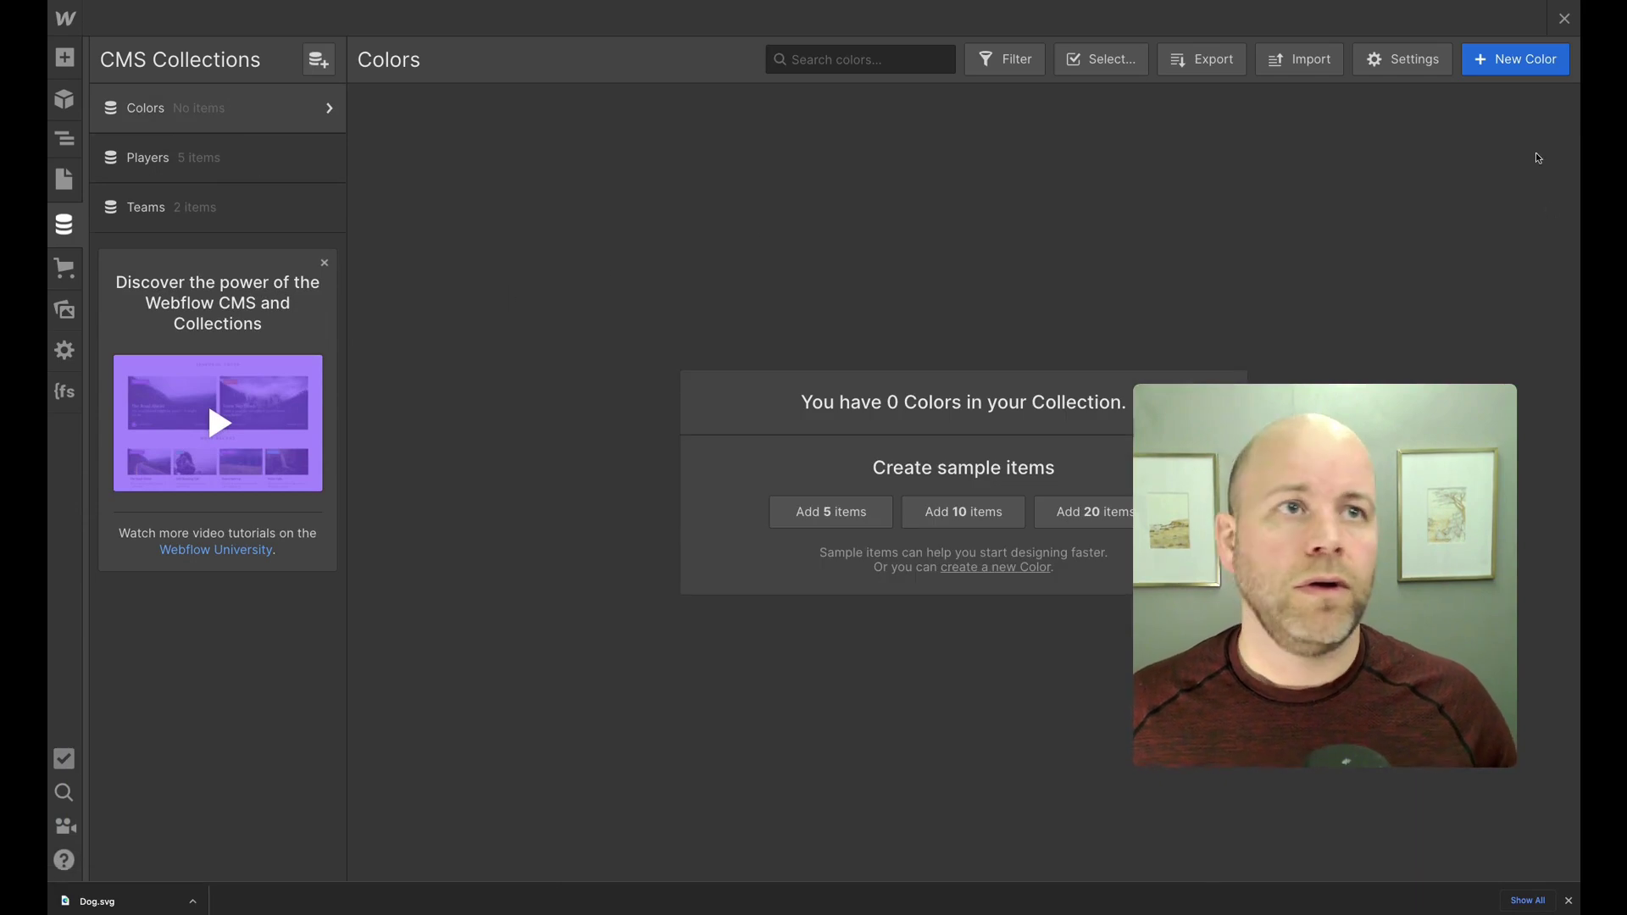
Add a Color field labelled 'Colors' to the collection and save its settings
{"action": "left_click", "coordinate": [1420, 63]}
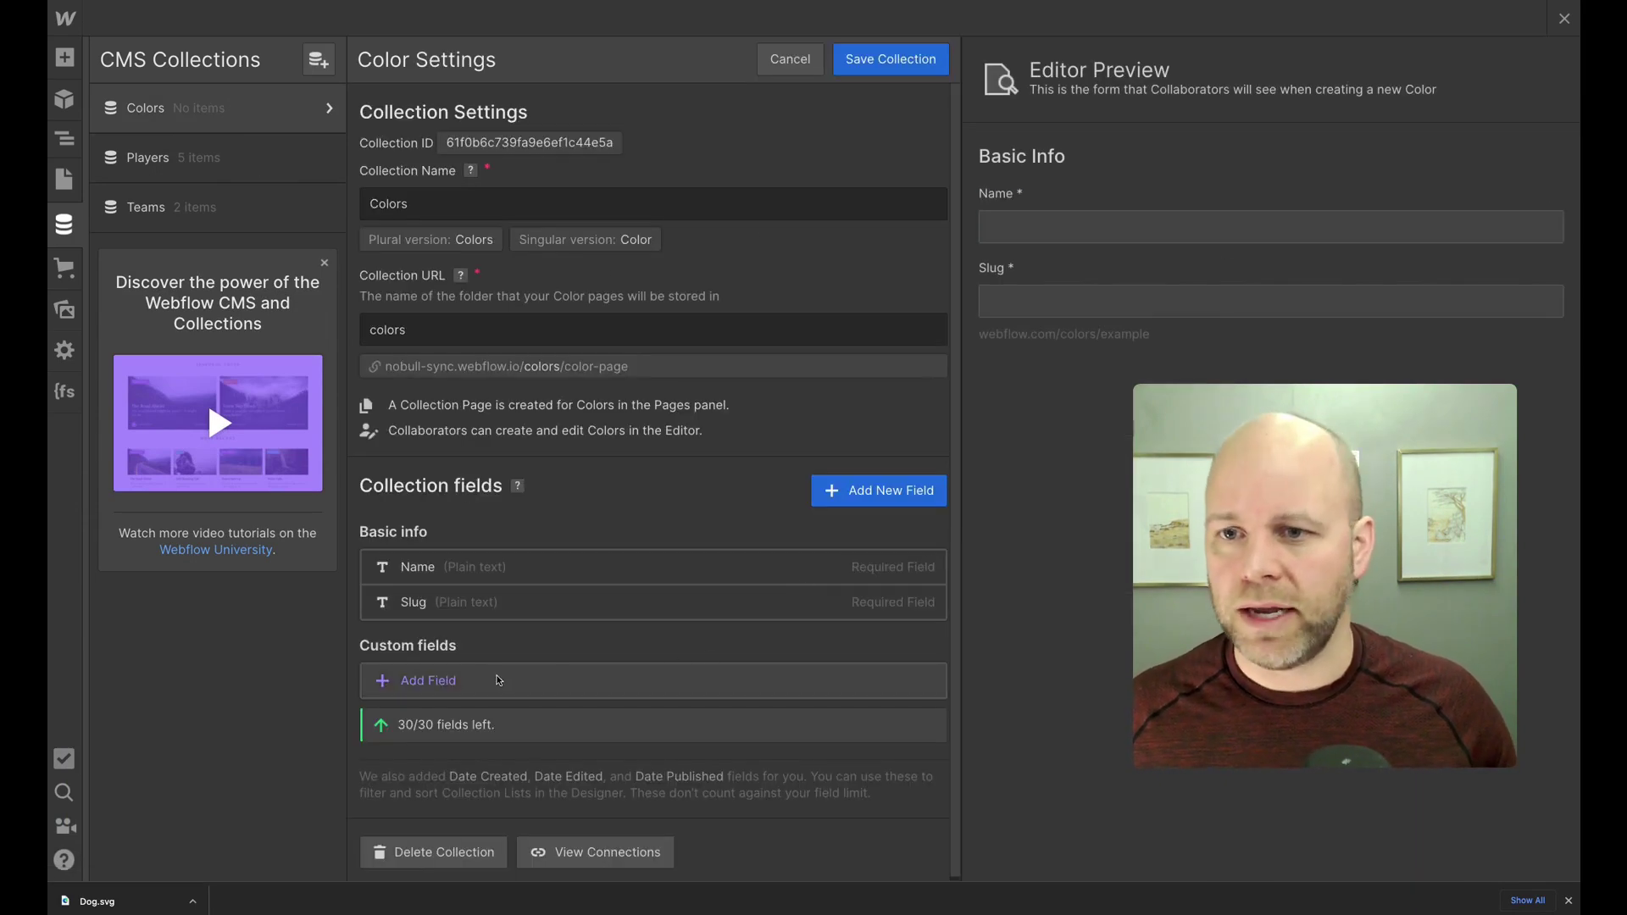
{"action": "left_click", "coordinate": [445, 683]}
{"action": "scroll", "coordinate": [768, 746], "scroll_direction": "down", "scroll_amount": 3}
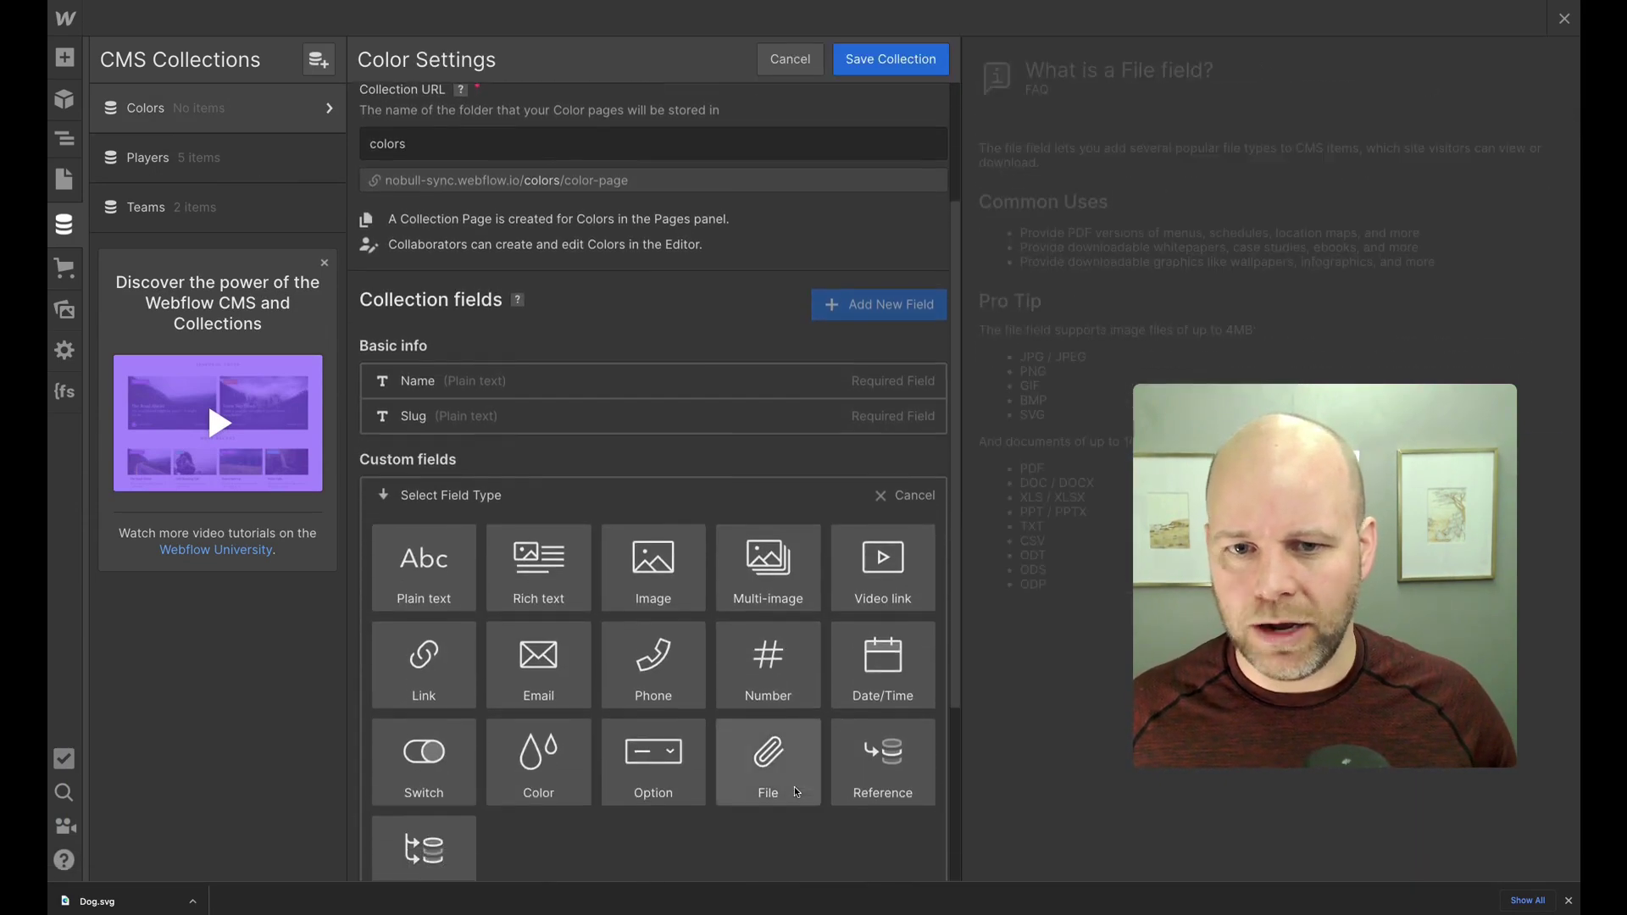
{"action": "left_click", "coordinate": [515, 771]}
{"action": "type", "text": "Colors"}
{"action": "left_click", "coordinate": [877, 511]}
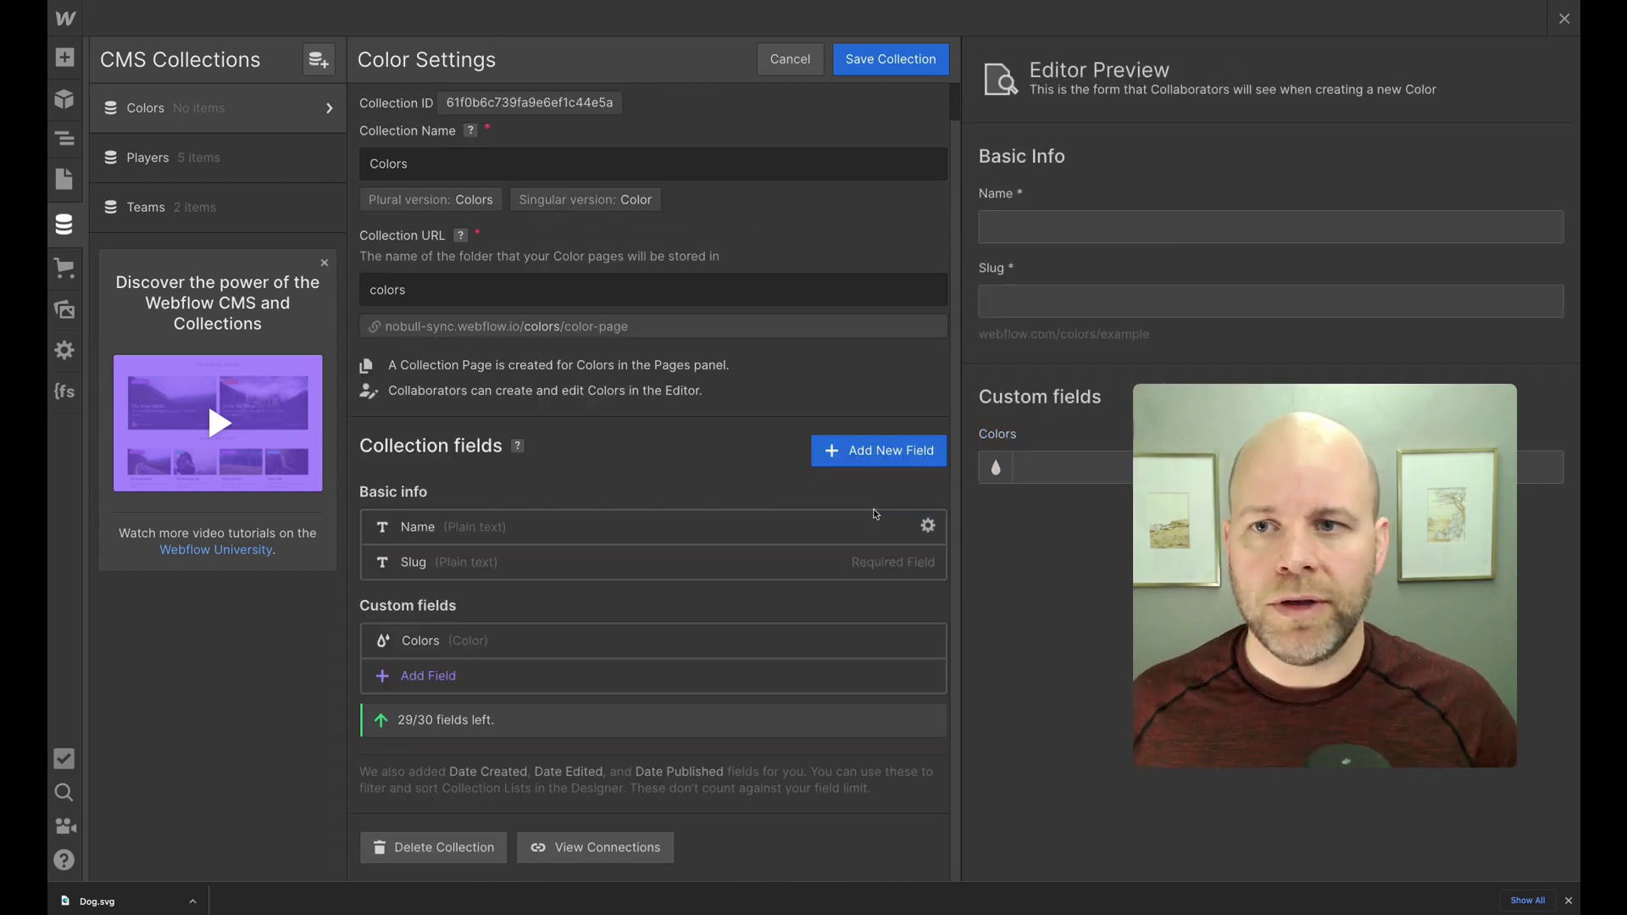
{"action": "left_click", "coordinate": [877, 60]}
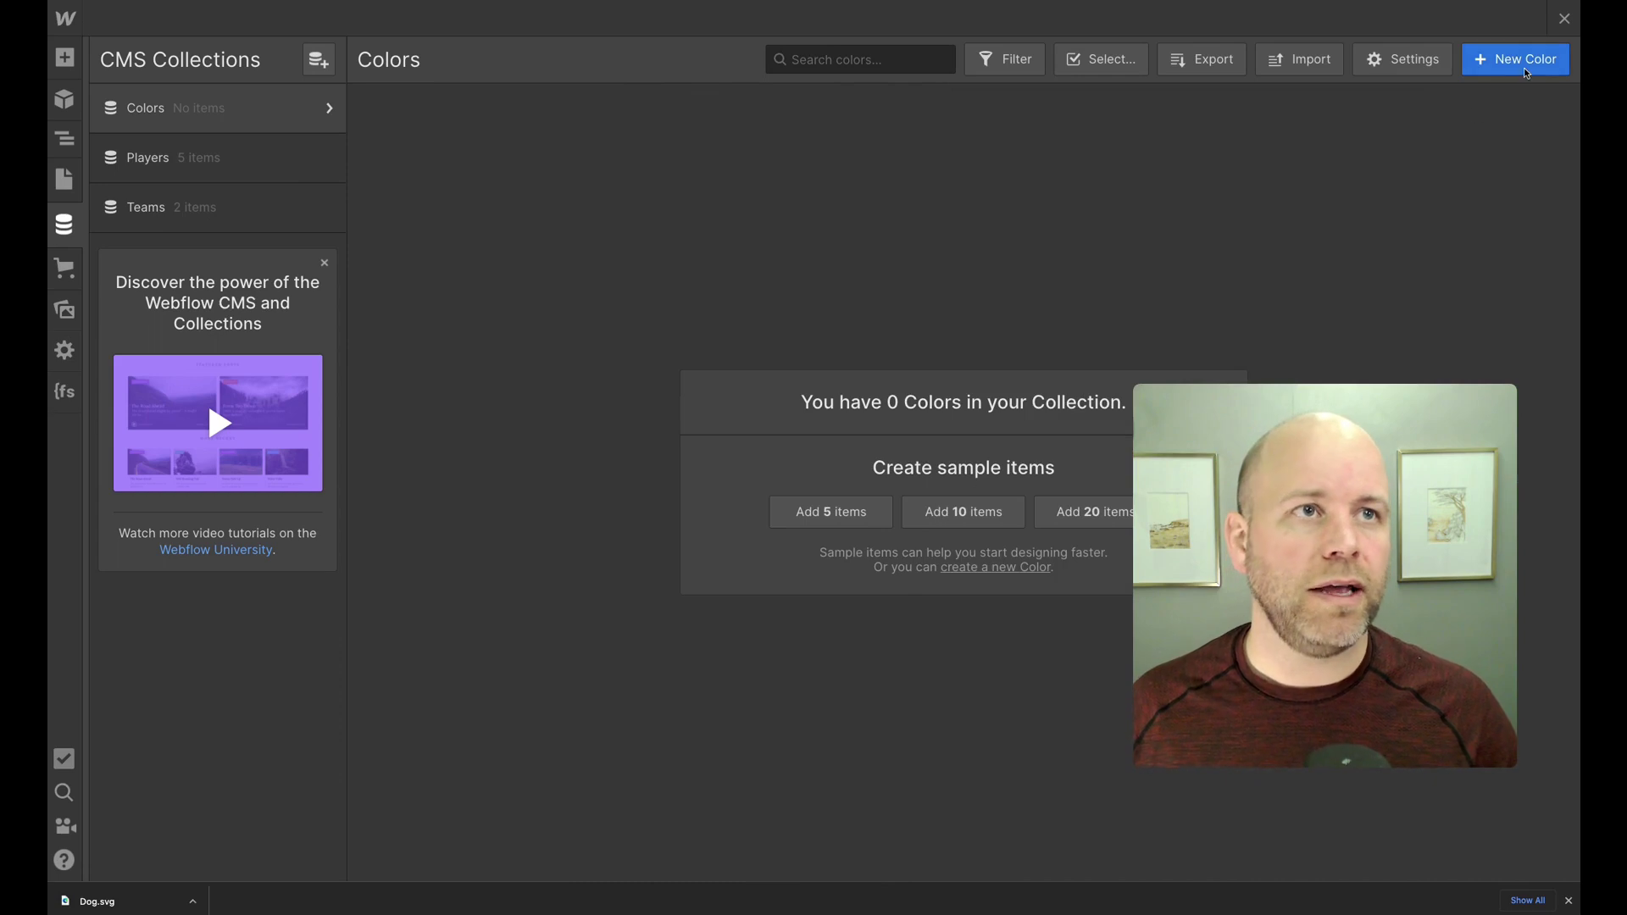
Add a Gold item with a saturated gold colour (#FFB700)
{"action": "left_click", "coordinate": [1516, 59]}
{"action": "type", "text": "Gold"}
{"action": "left_click", "coordinate": [633, 415]}
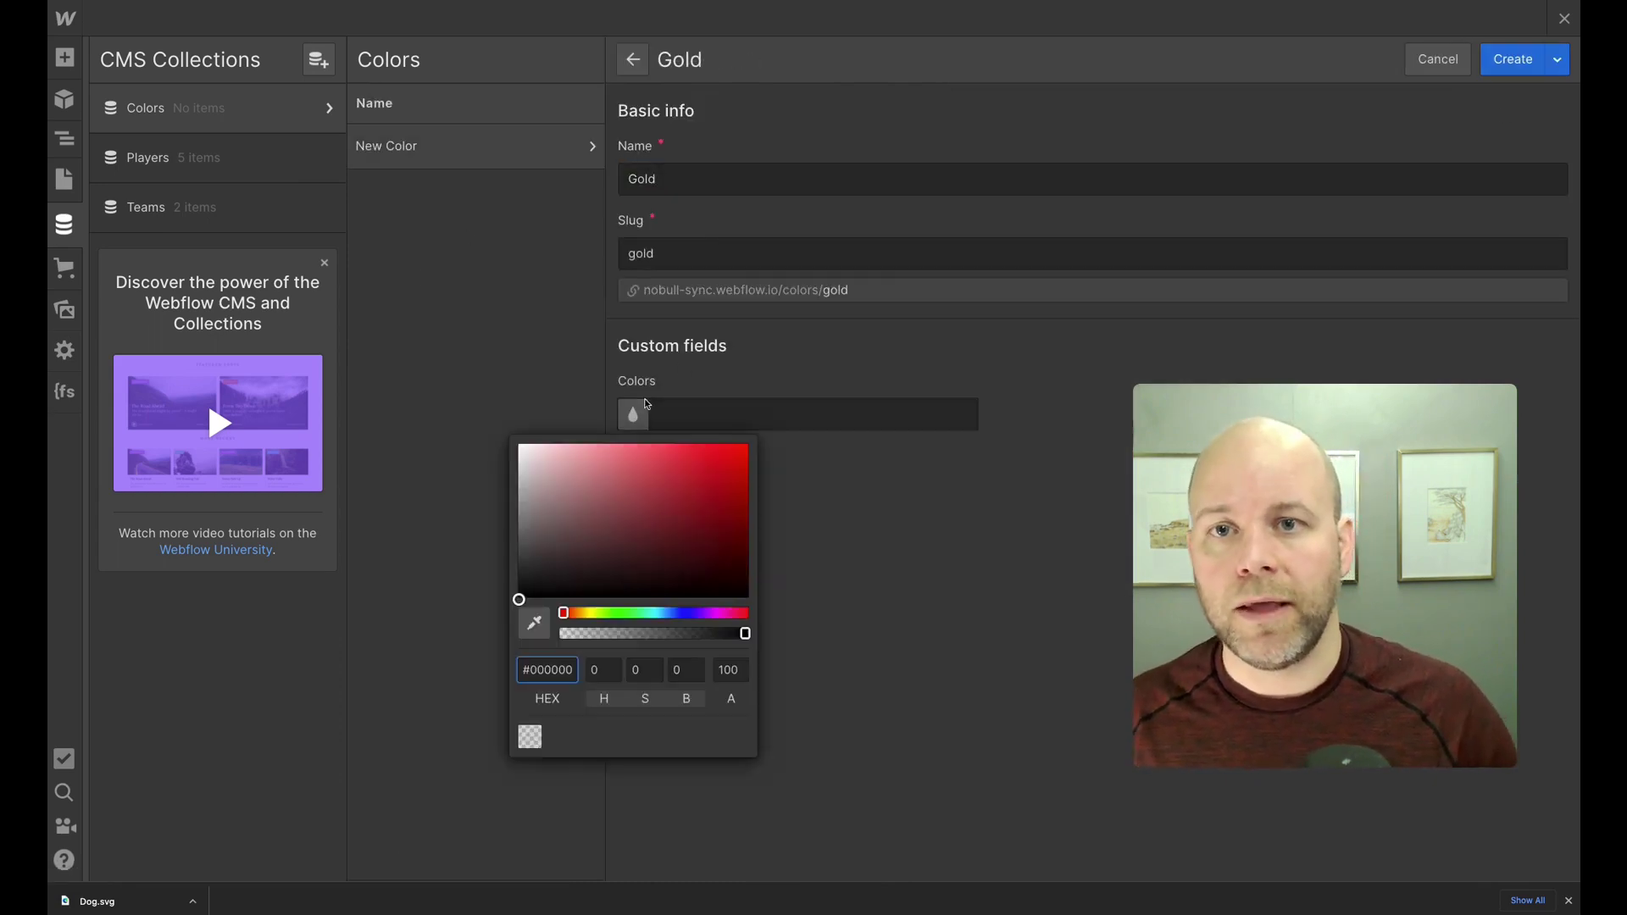
{"action": "left_click", "coordinate": [589, 613]}
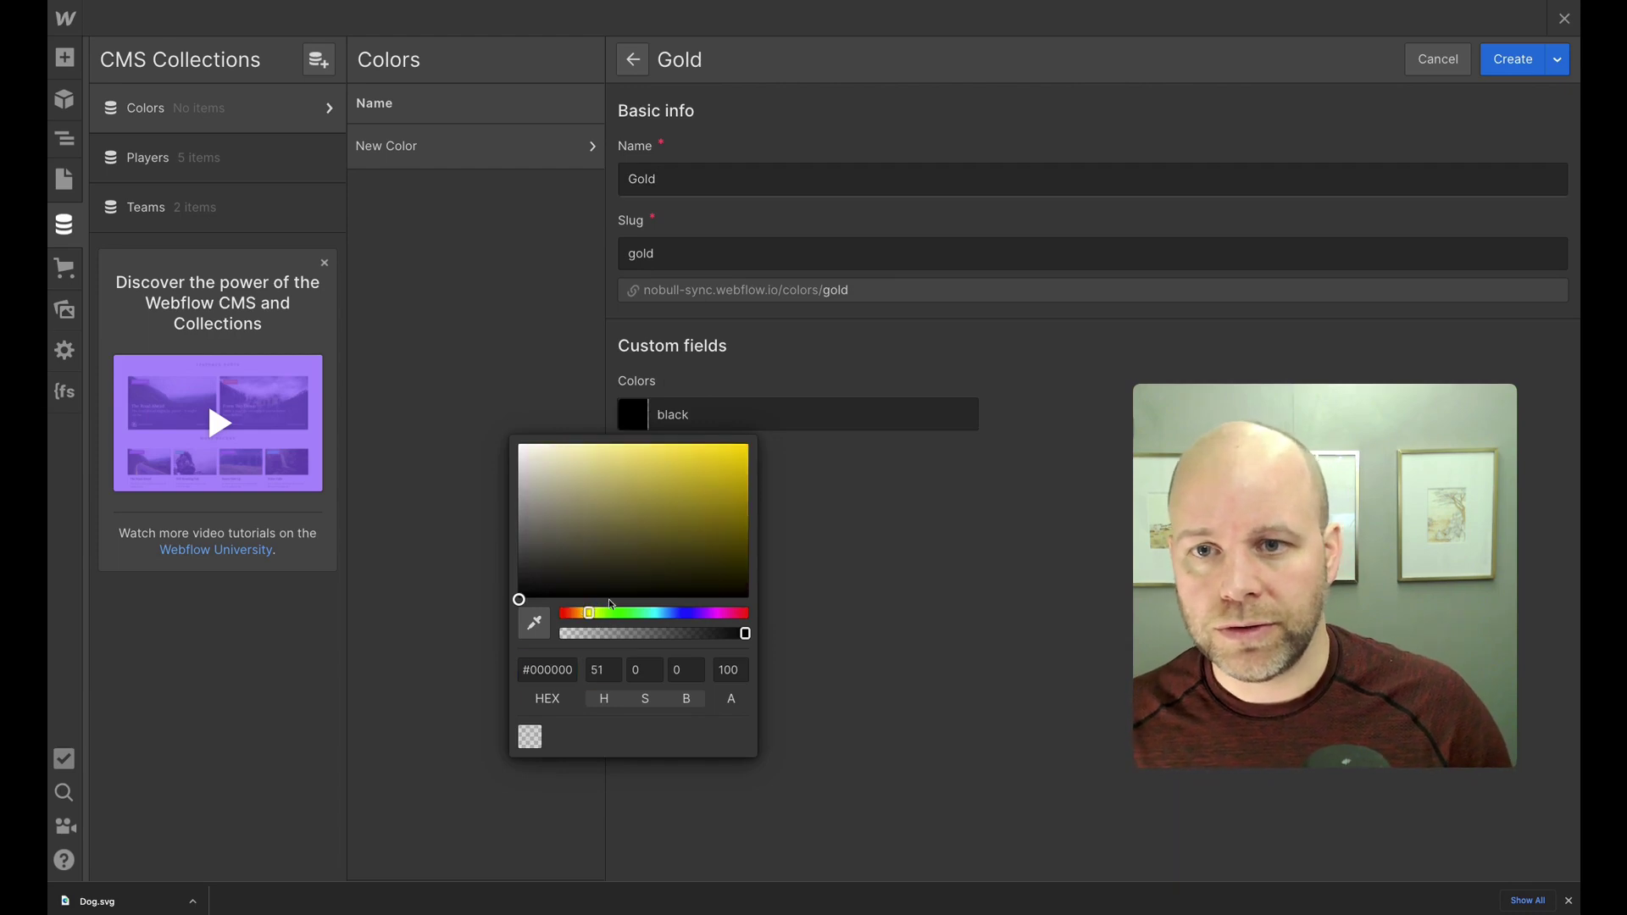
{"action": "left_click", "coordinate": [584, 613]}
{"action": "left_click_drag", "start_coordinate": [718, 460], "coordinate": [753, 437]}
{"action": "left_click", "coordinate": [1510, 70]}
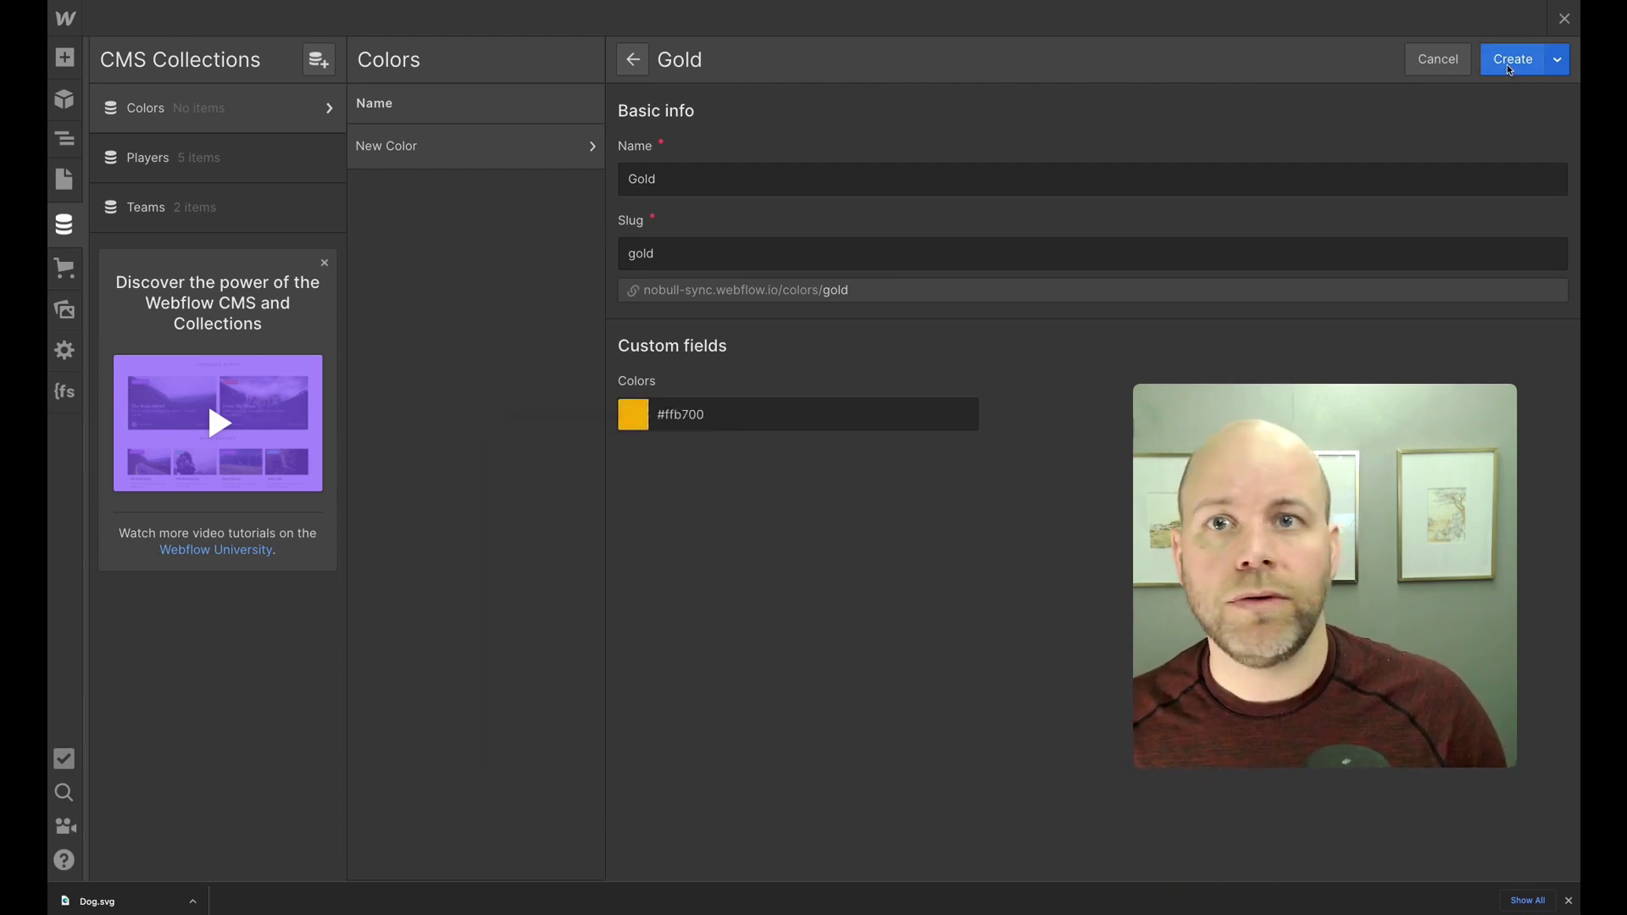
{"action": "left_click", "coordinate": [1512, 71]}
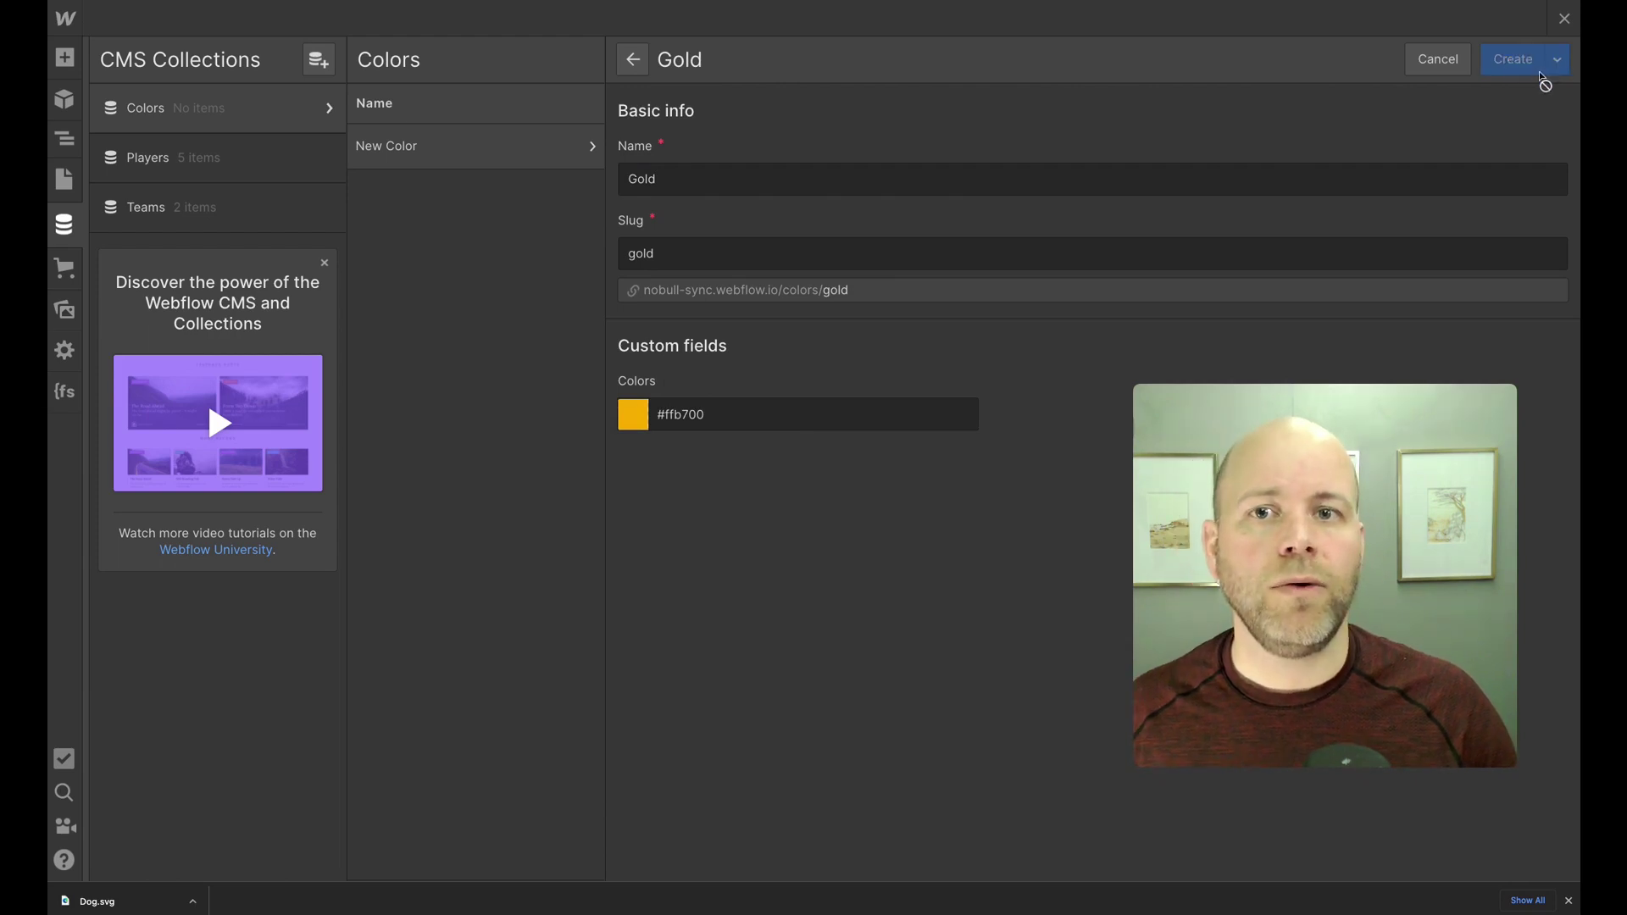
Add a 'red' item with colour #cc5151
{"action": "left_click", "coordinate": [1525, 59]}
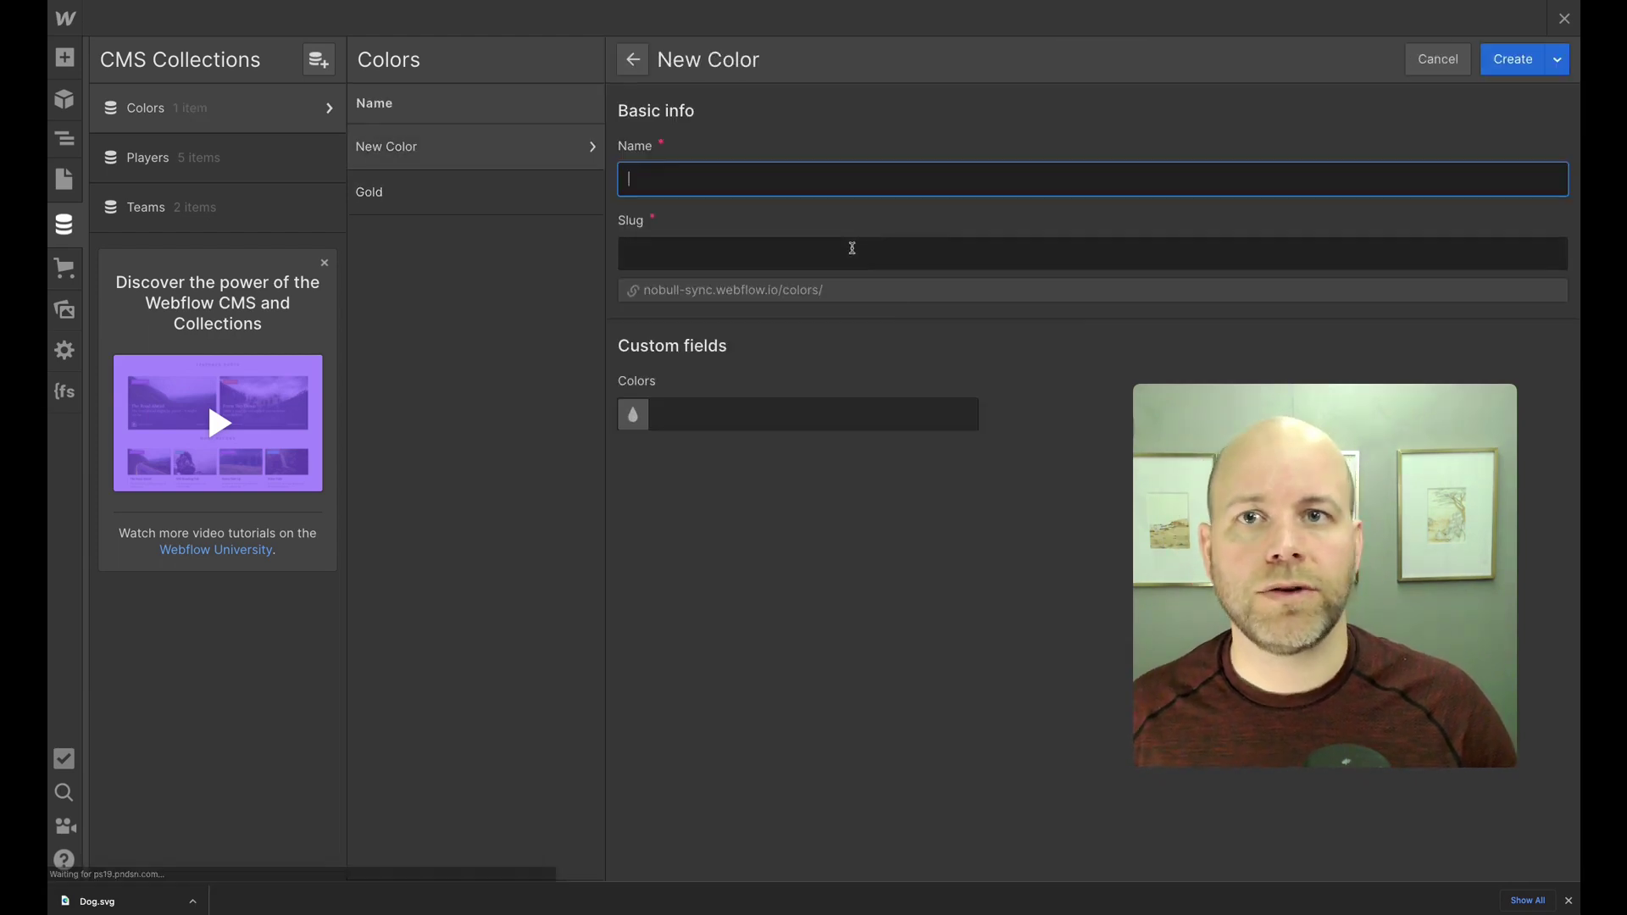
{"action": "type", "text": "red"}
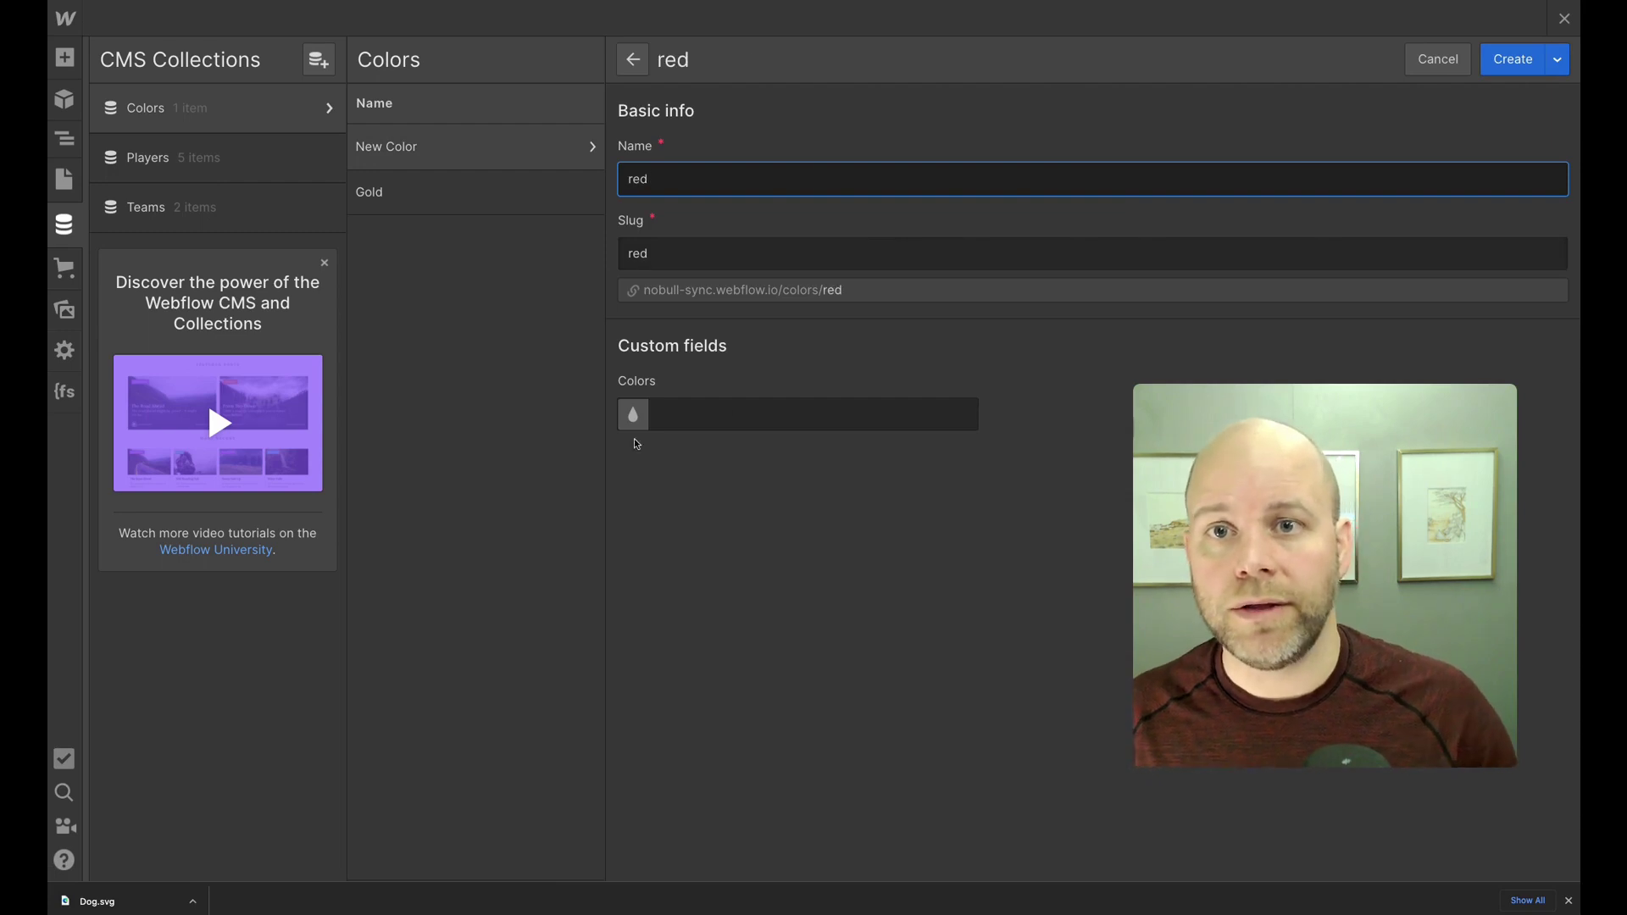
{"action": "left_click", "coordinate": [644, 425]}
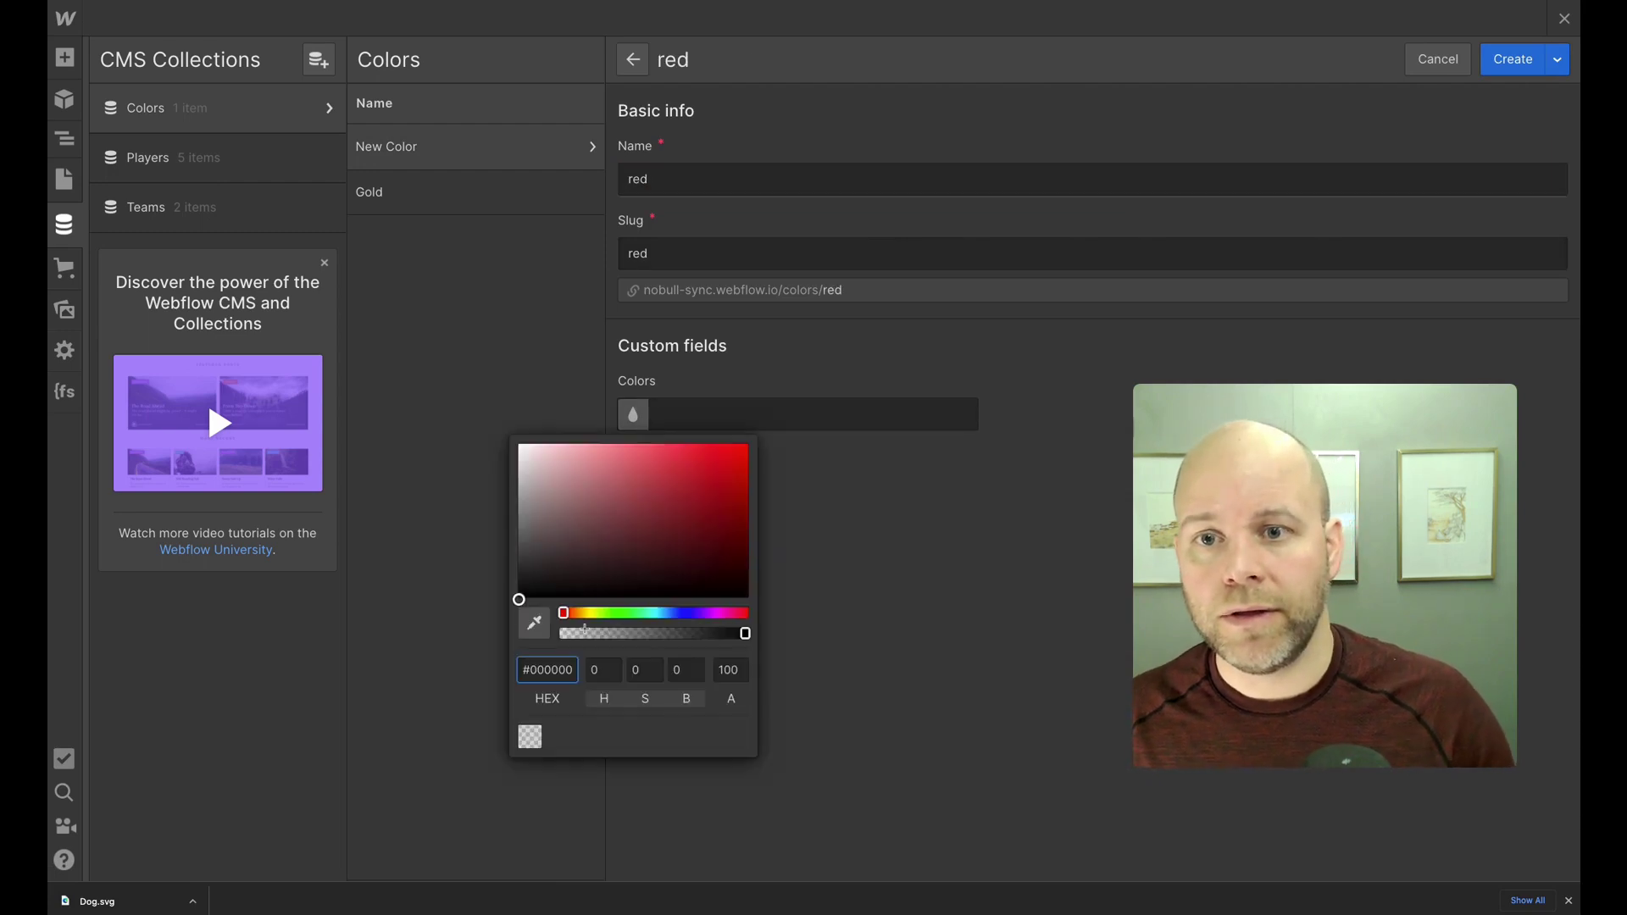
{"action": "left_click", "coordinate": [659, 475]}
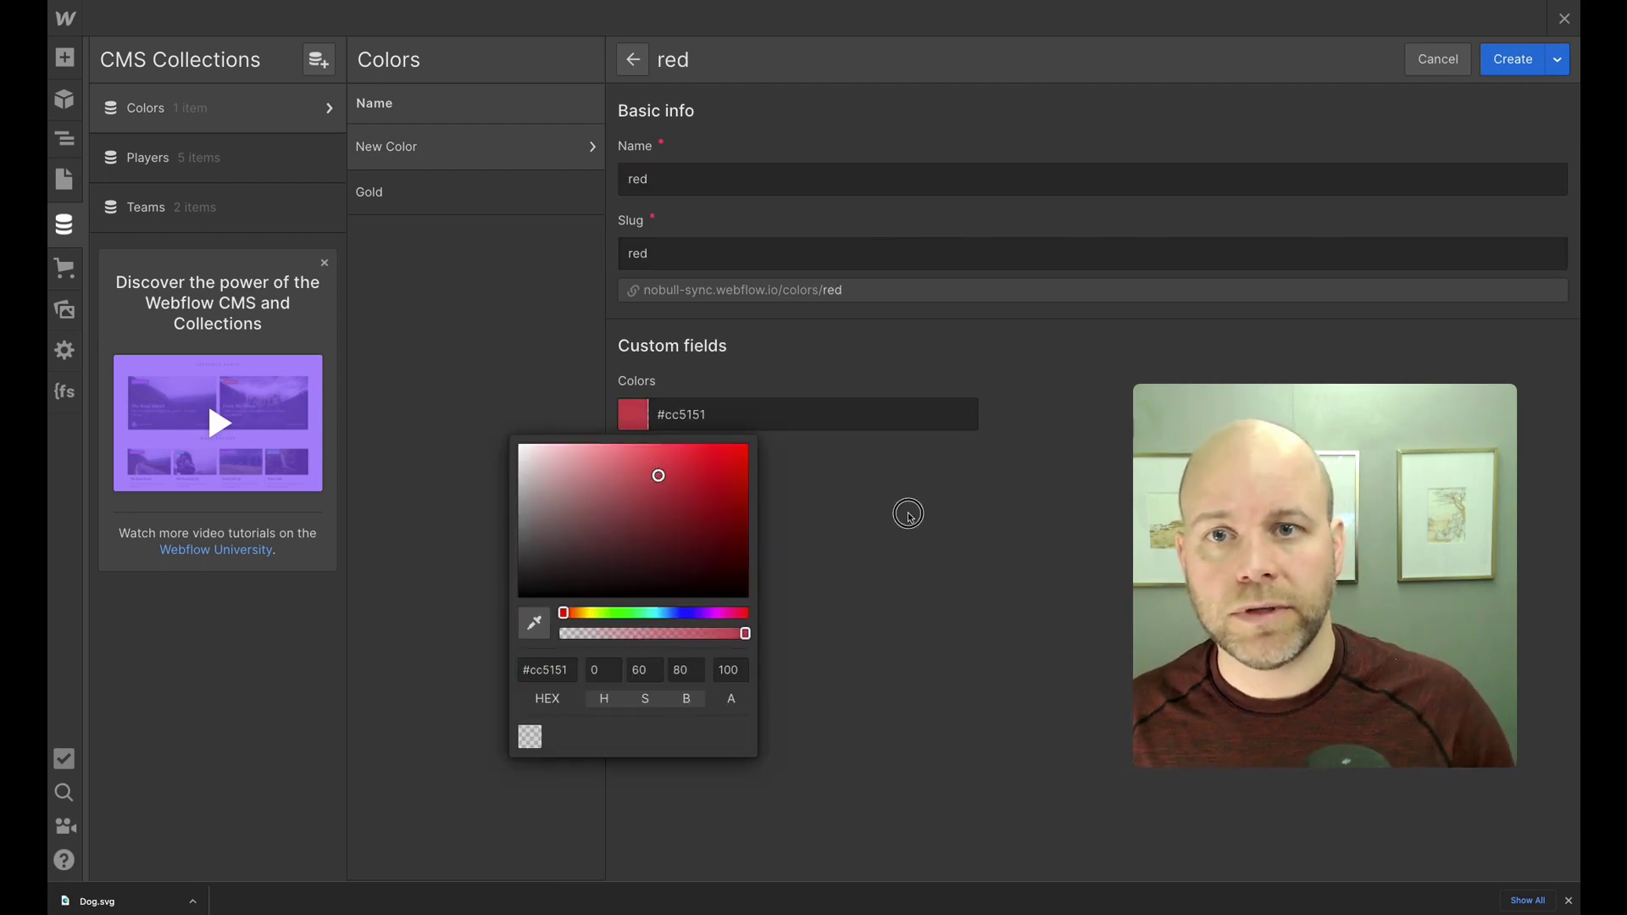
{"action": "left_click", "coordinate": [946, 506]}
{"action": "left_click", "coordinate": [1494, 71]}
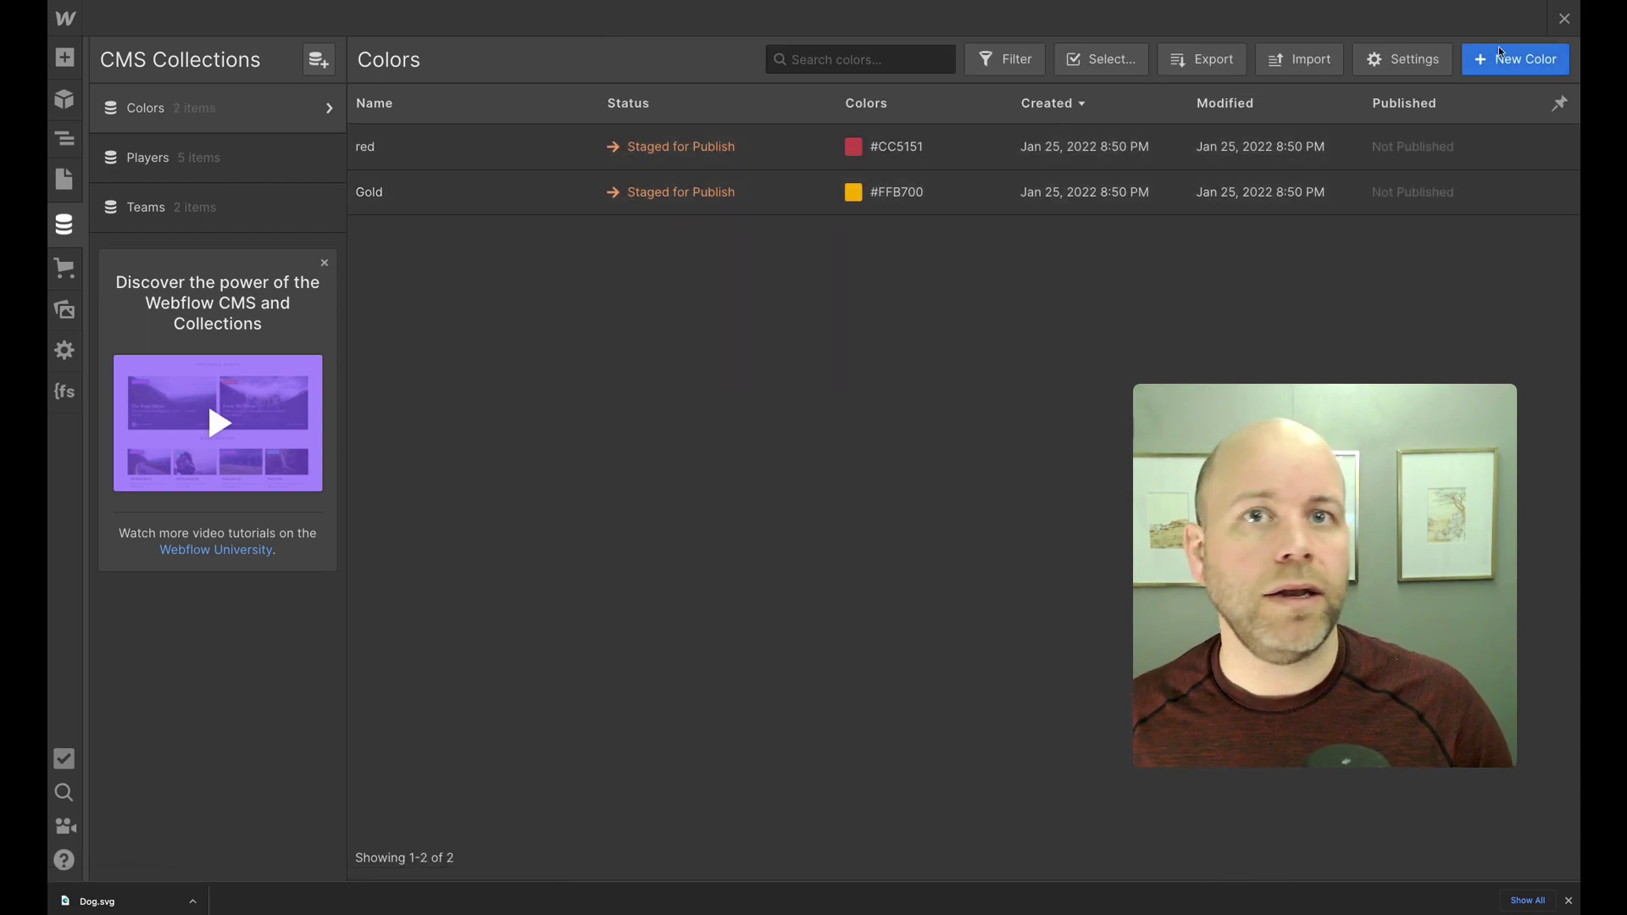
Add a 'purple' item with colour #b667db
{"action": "left_click", "coordinate": [1541, 64]}
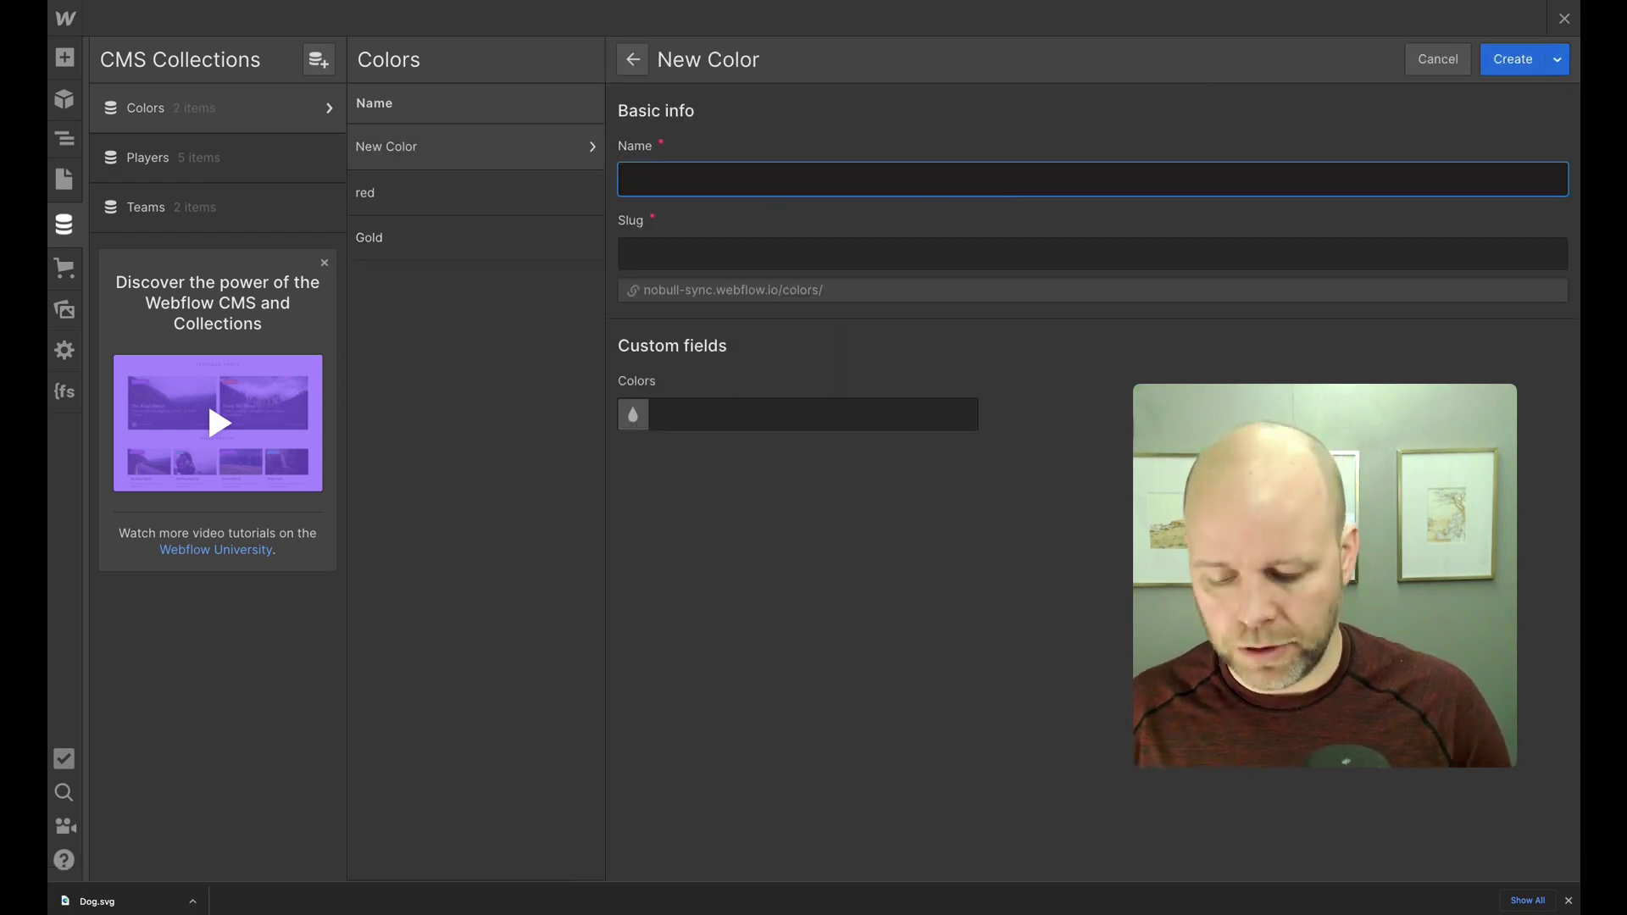
{"action": "type", "text": "gre"}
{"action": "key", "text": "BackSpace"}
{"action": "key", "text": "BackSpace"}
{"action": "key", "text": "BackSpace"}
{"action": "type", "text": "purple"}
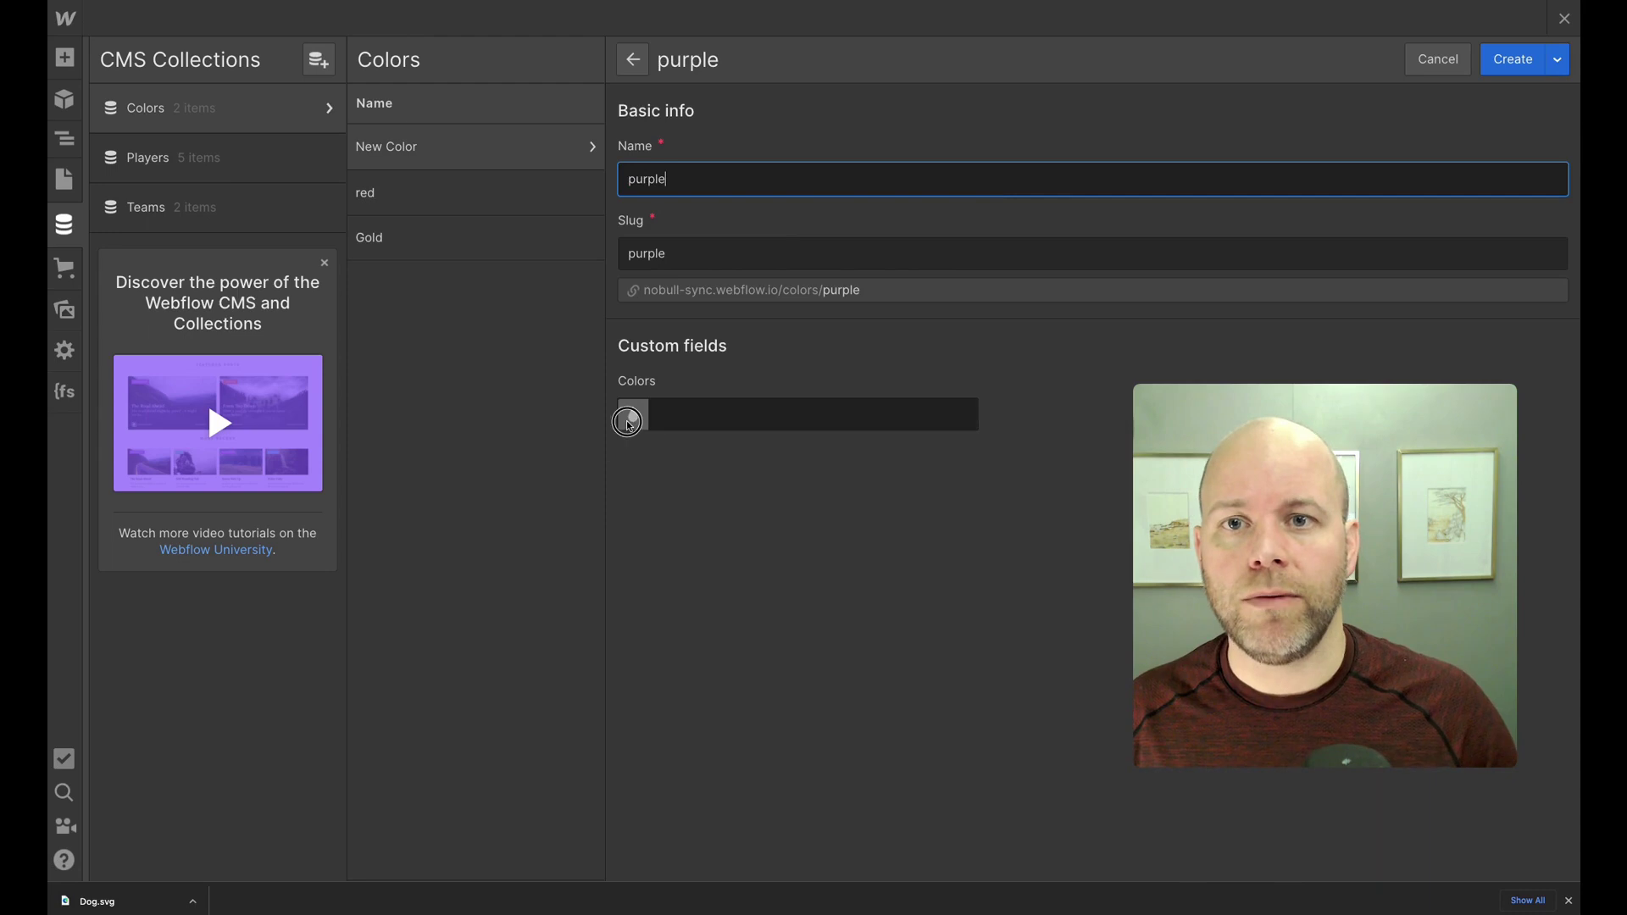
{"action": "left_click", "coordinate": [633, 414]}
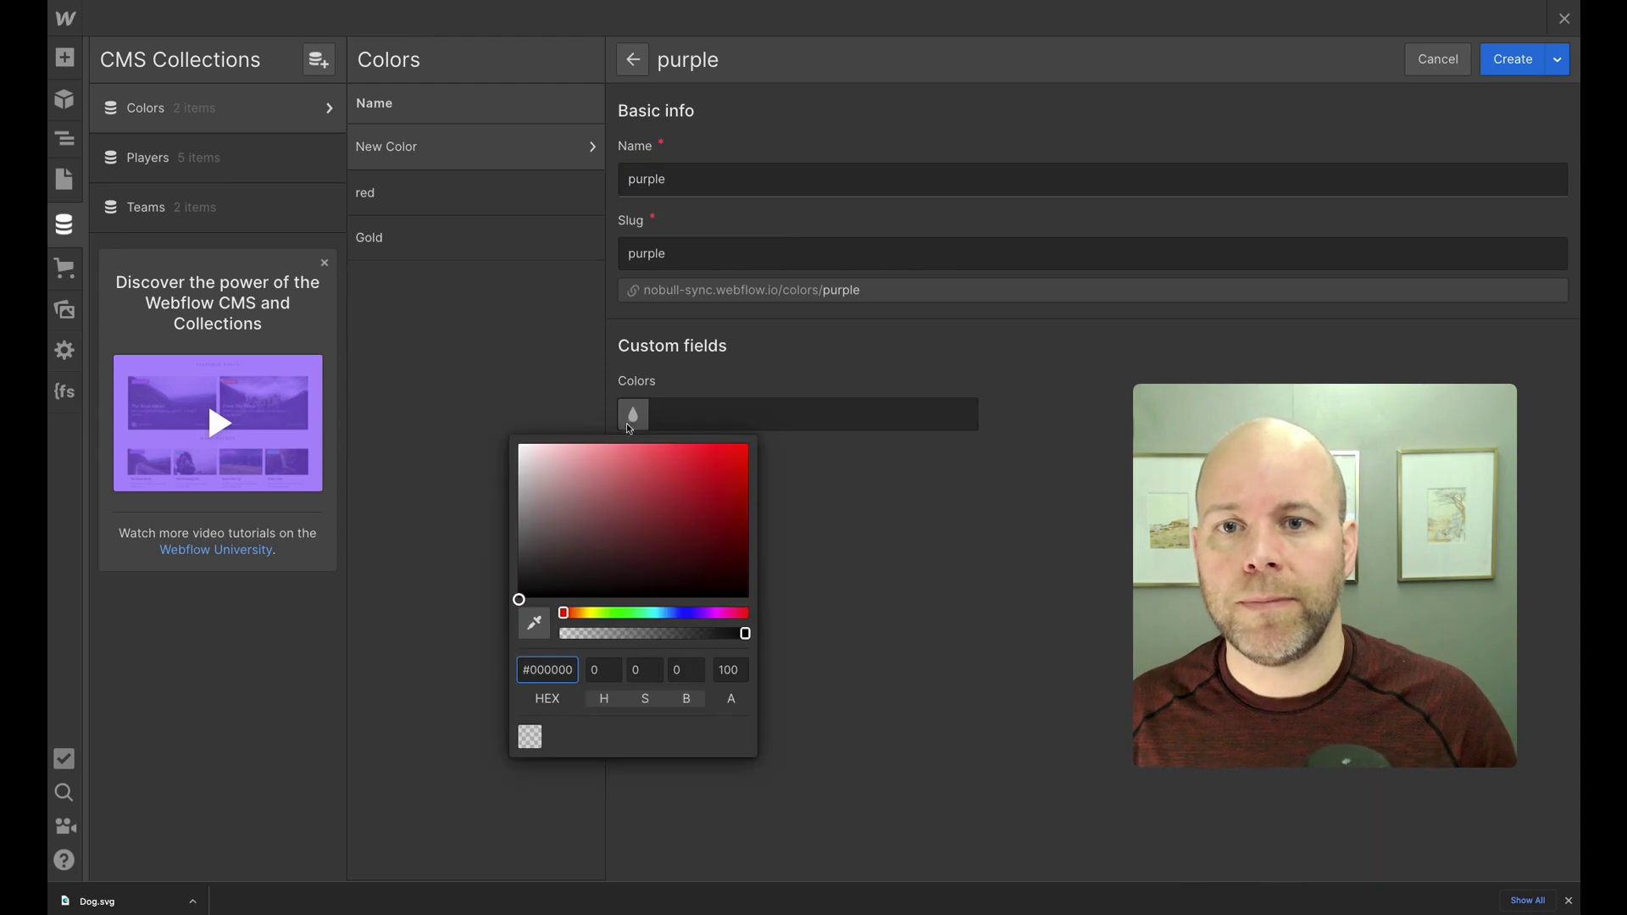
{"action": "left_click", "coordinate": [704, 613]}
{"action": "left_click", "coordinate": [643, 466]}
{"action": "left_click", "coordinate": [1512, 63]}
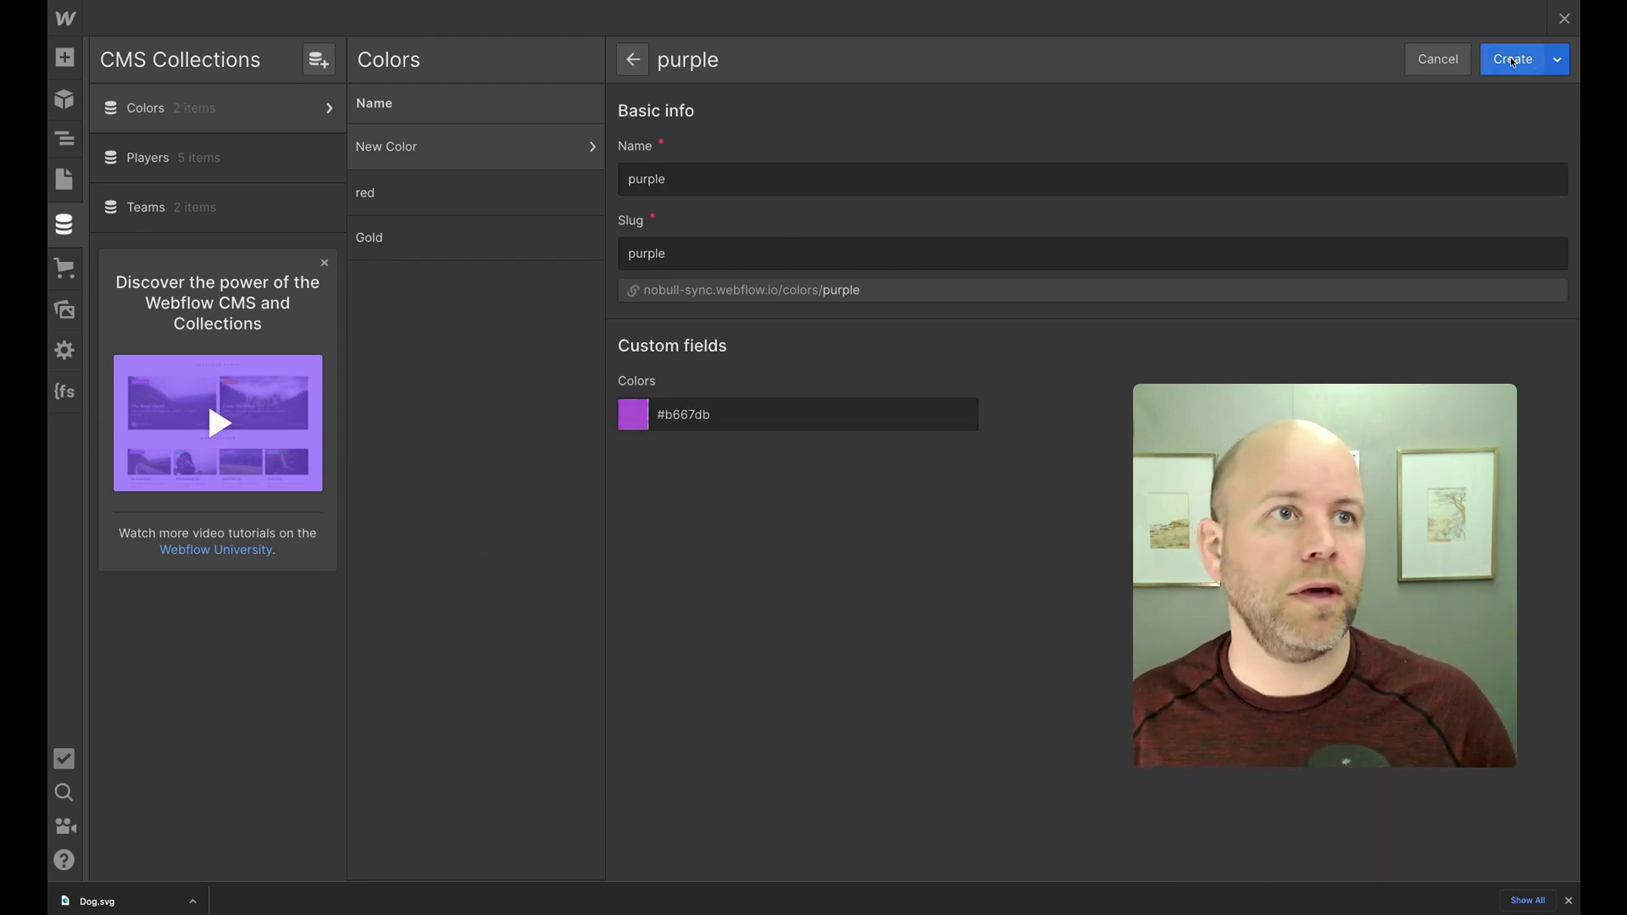
{"action": "left_click", "coordinate": [1512, 63]}
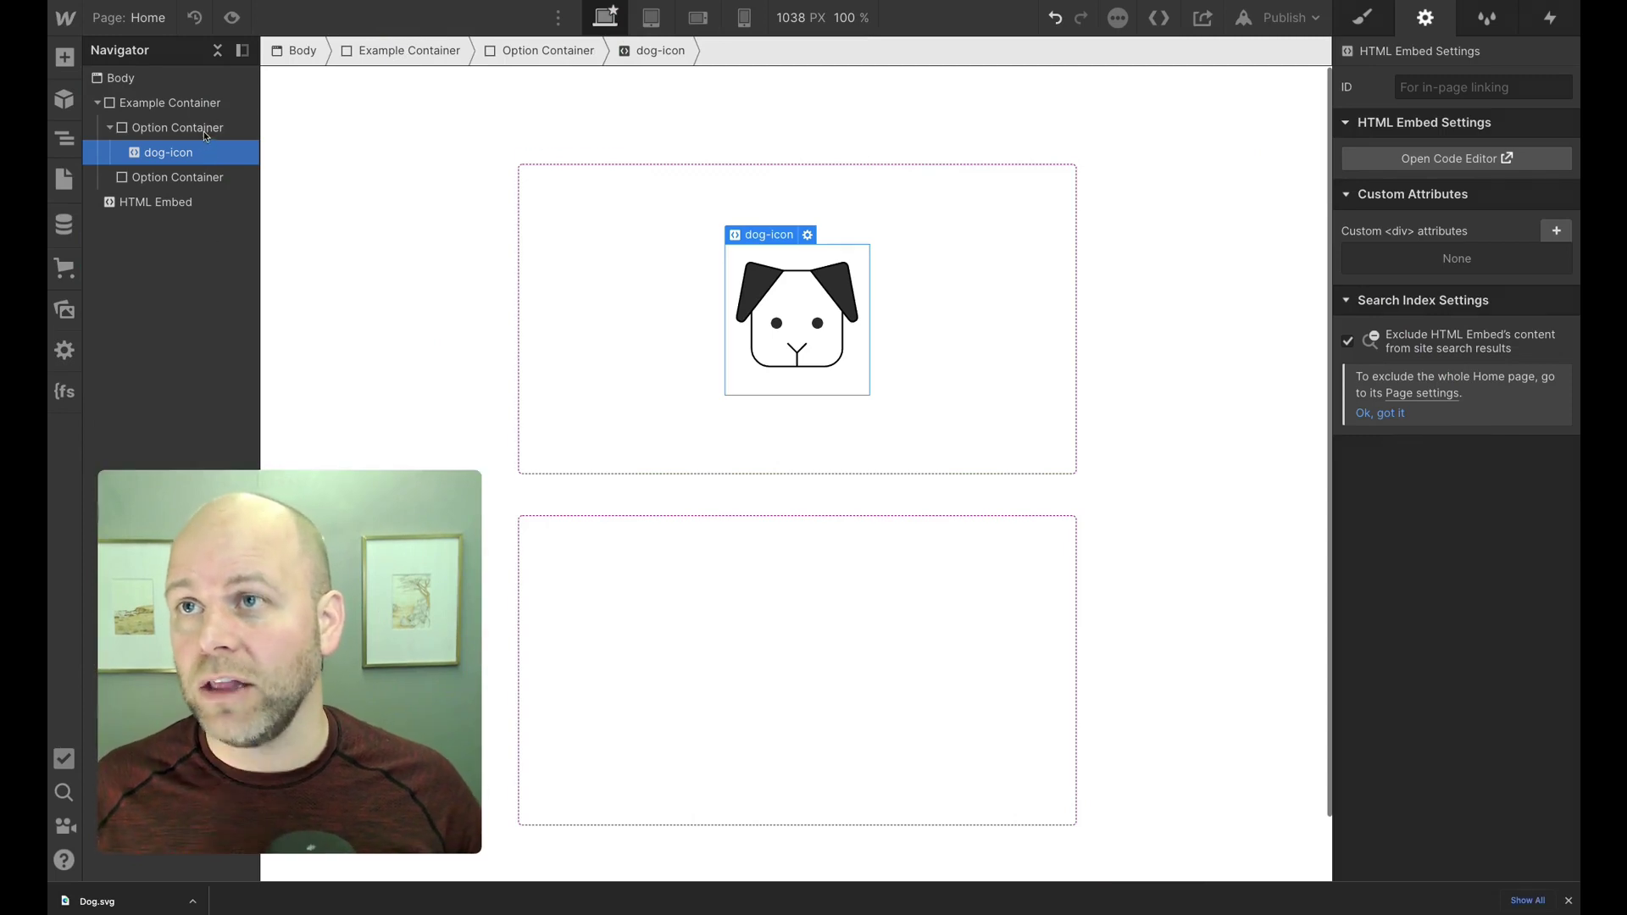
Insert a Collection List beside the dog icon, sourced from the Colors collection
{"action": "key", "text": "ctrl+e"}
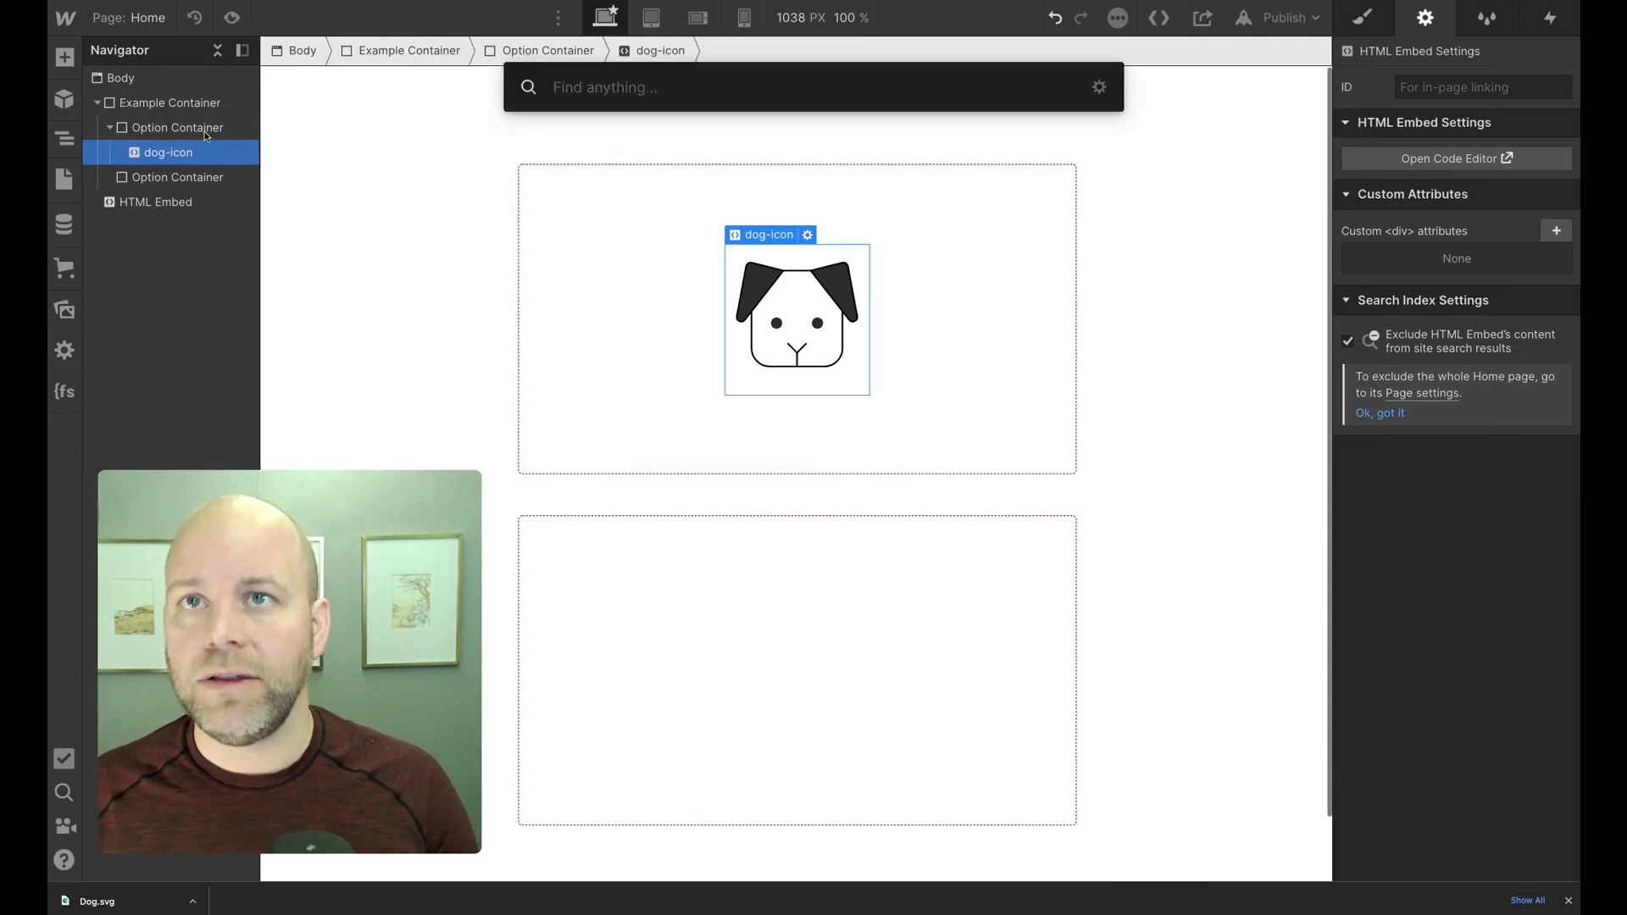
{"action": "type", "text": "coll"}
{"action": "key", "text": "Return"}
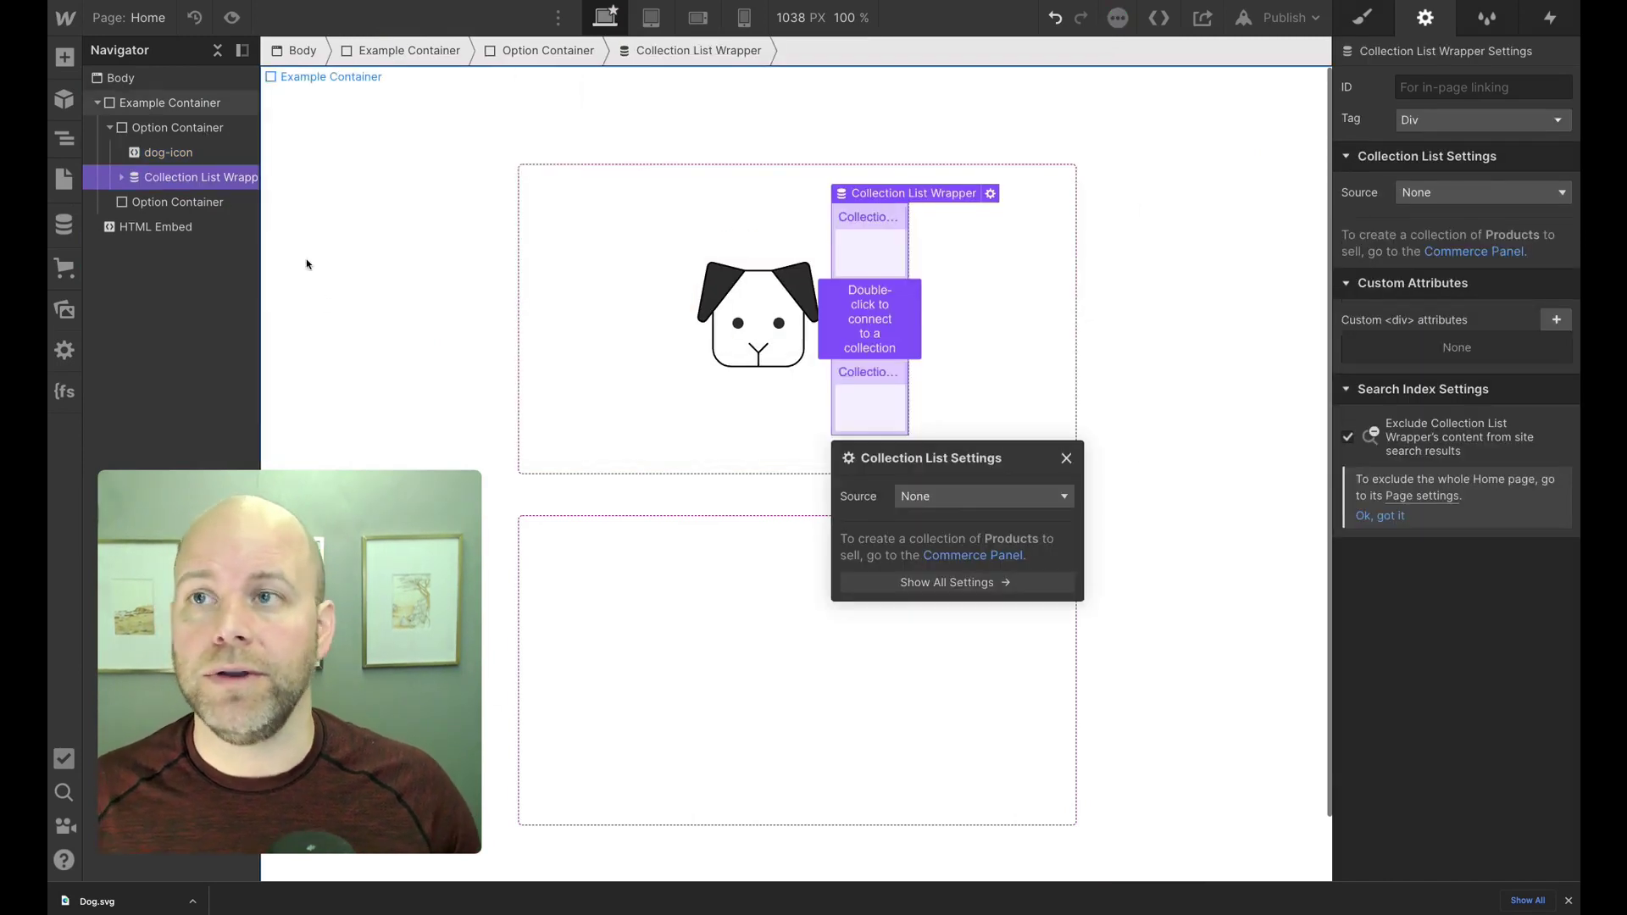
{"action": "left_click", "coordinate": [953, 498]}
{"action": "left_click", "coordinate": [948, 567]}
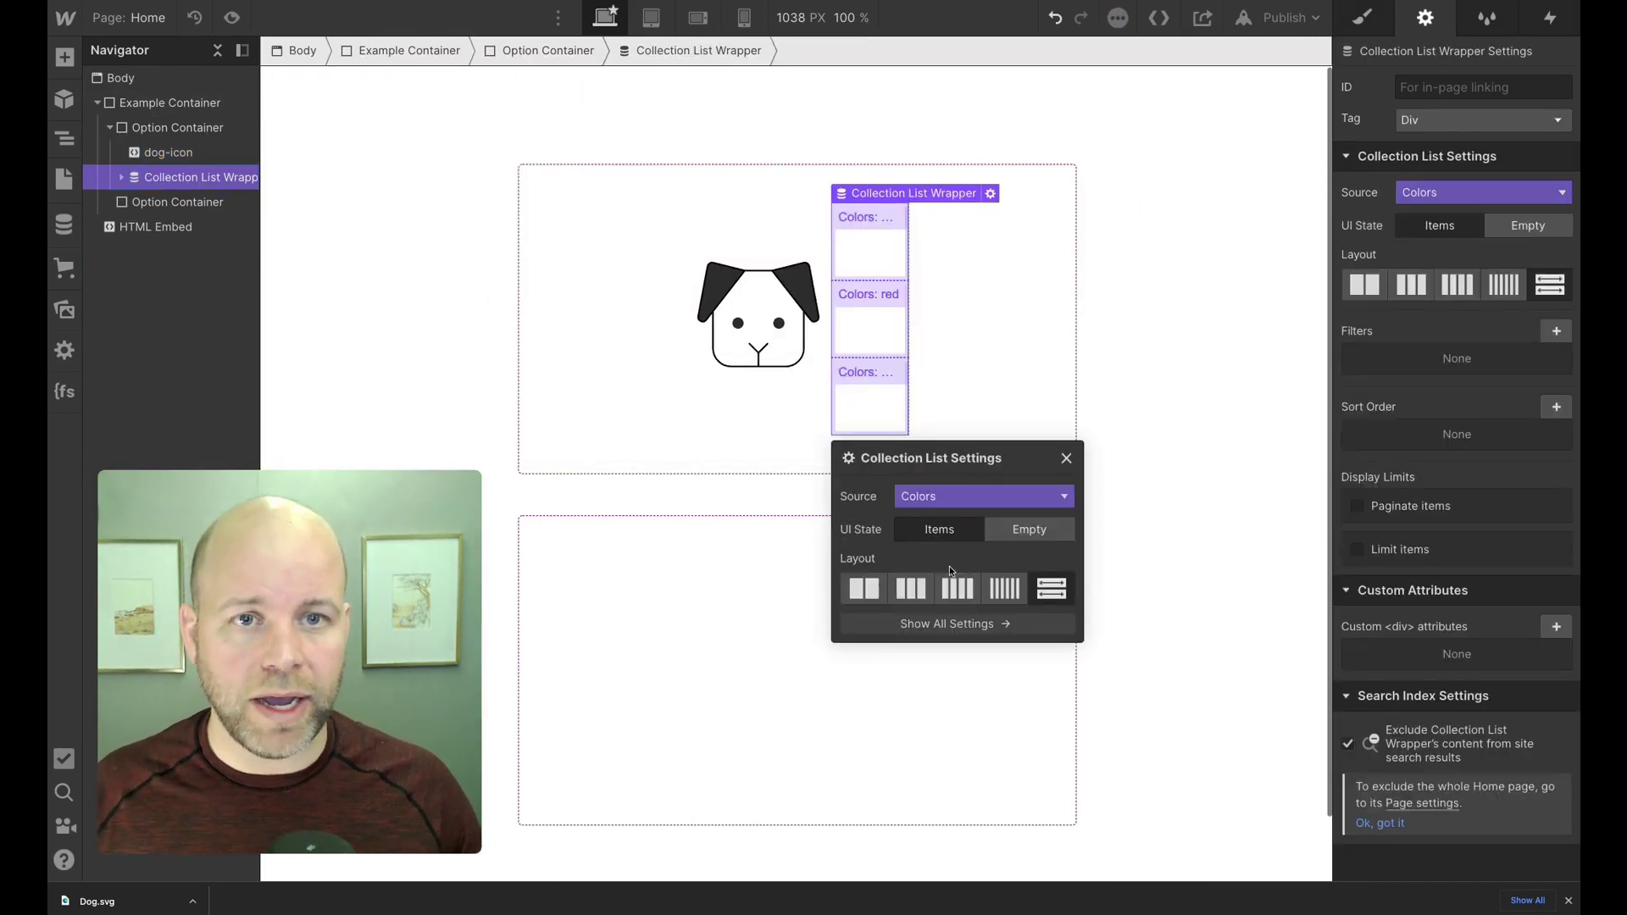
{"action": "scroll", "coordinate": [1090, 298], "scroll_direction": "down", "scroll_amount": 1}
{"action": "left_click", "coordinate": [1168, 270]}
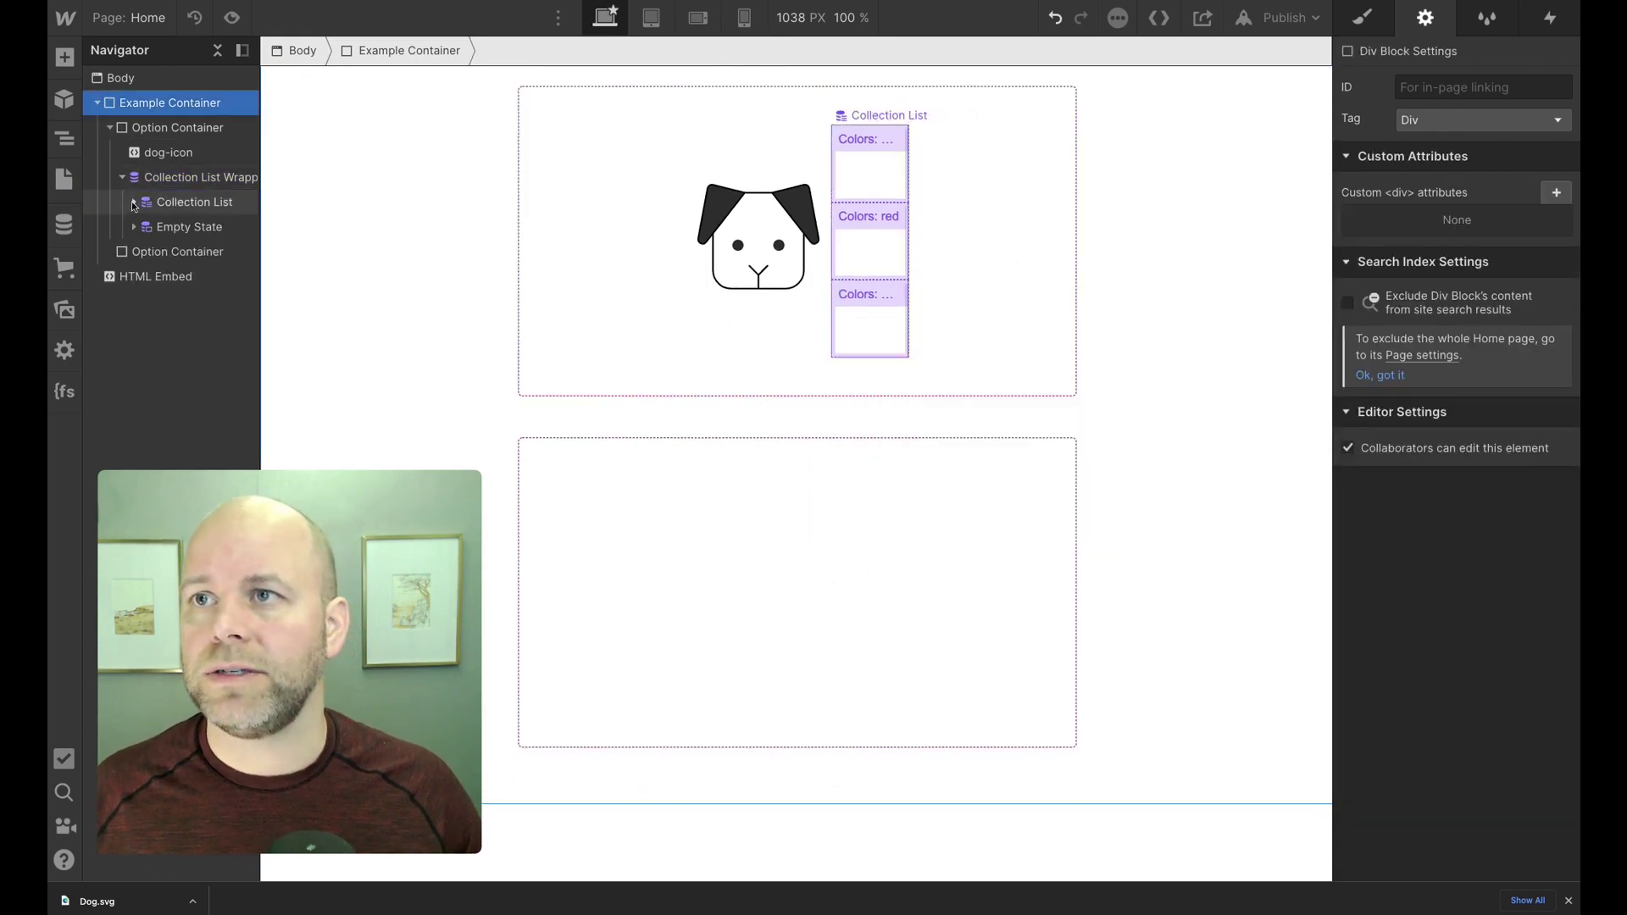
Set the Collection List display to Flex horizontal
{"action": "left_click", "coordinate": [182, 202]}
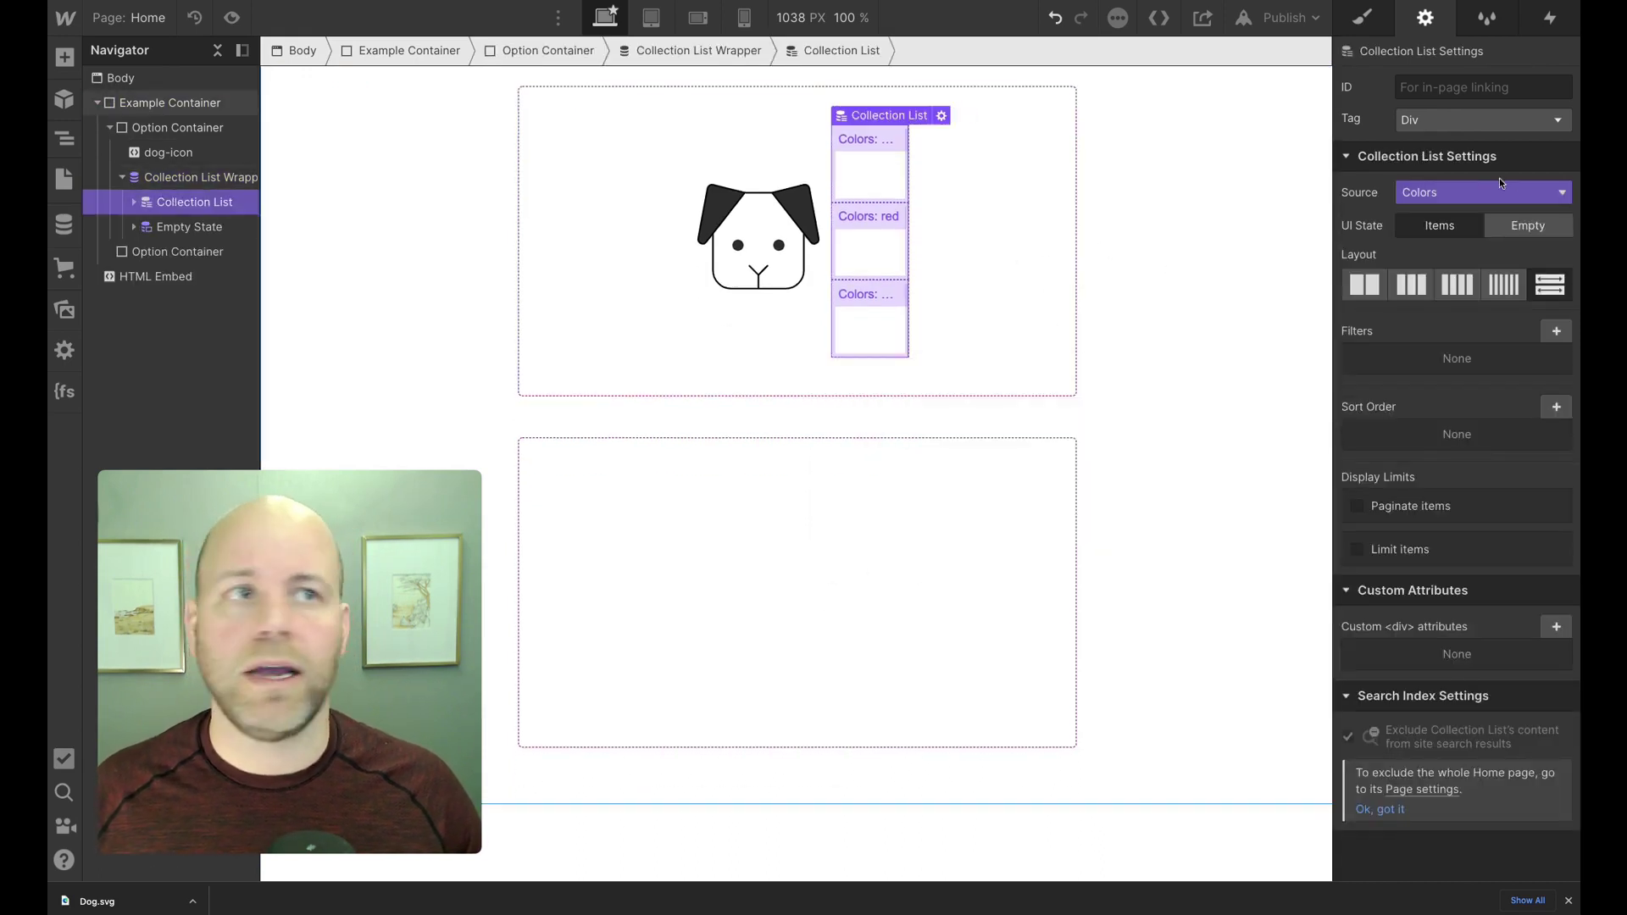
{"action": "left_click", "coordinate": [1365, 19]}
{"action": "left_click", "coordinate": [1440, 220]}
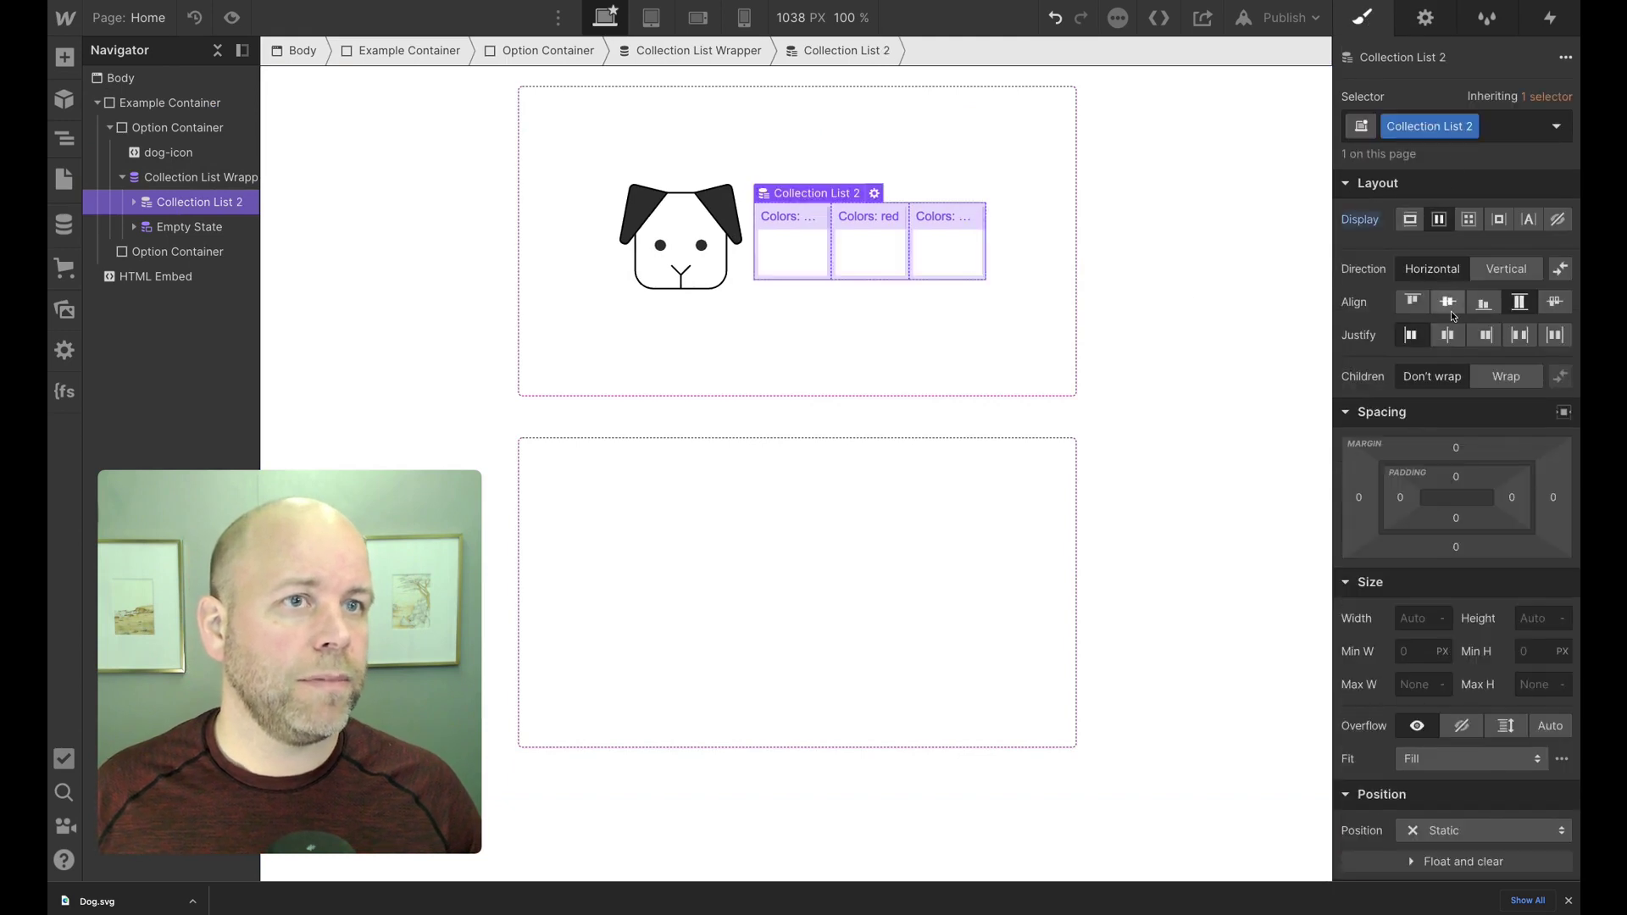
Move dog-icon into the Collection Item of Collection List 2 in the Navigator
{"action": "left_click", "coordinate": [135, 203]}
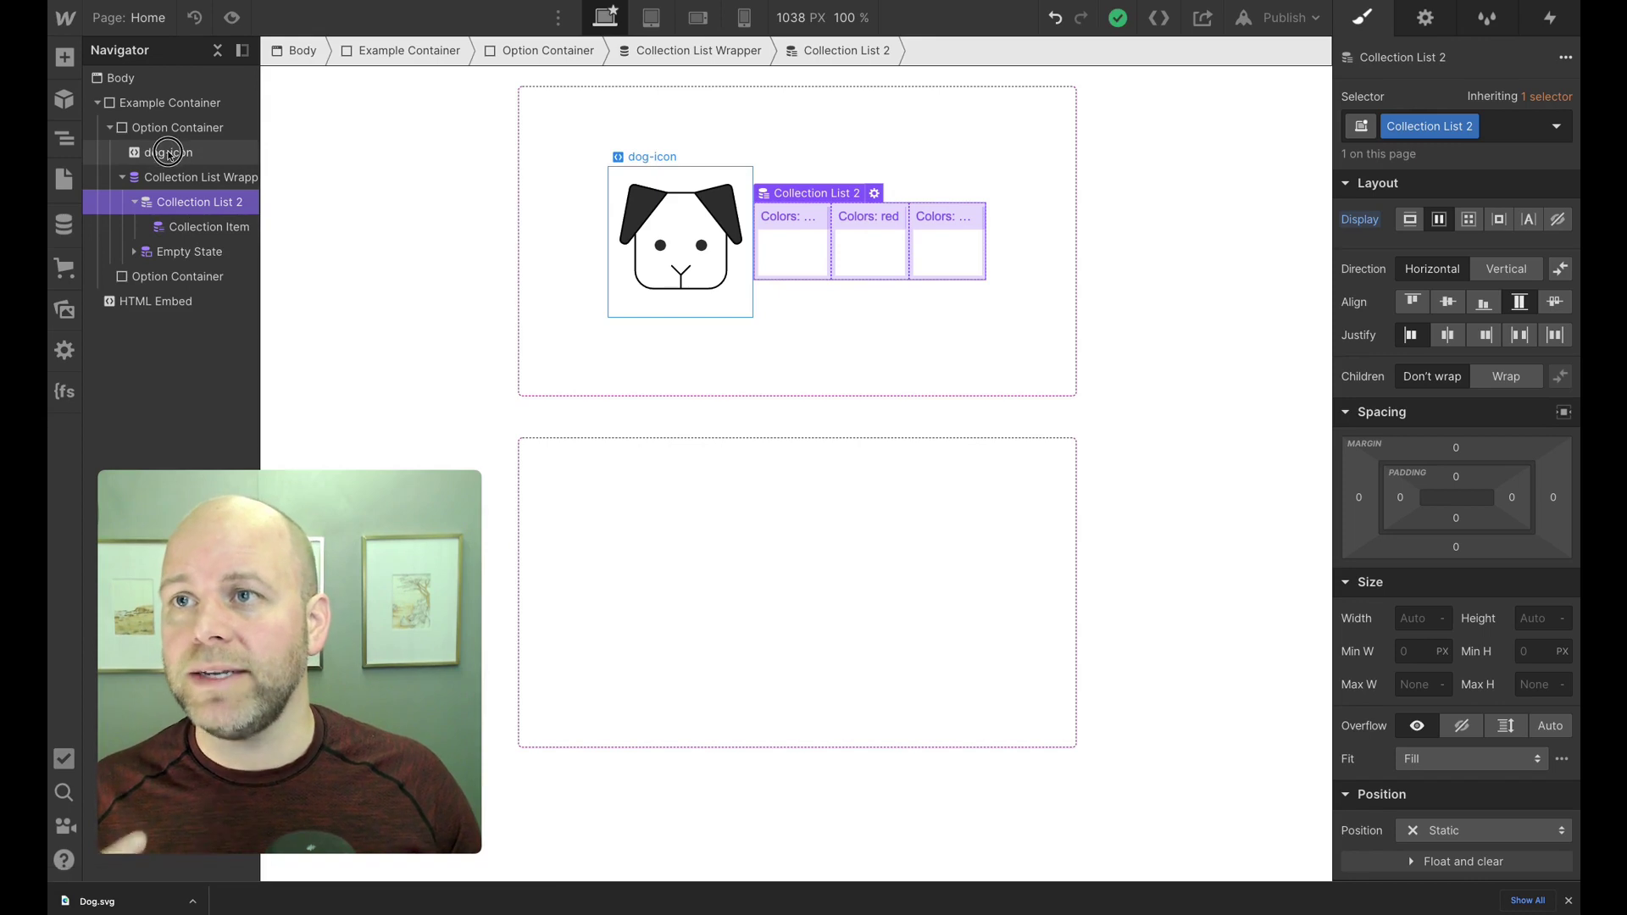
{"action": "left_click_drag", "start_coordinate": [167, 153], "coordinate": [212, 208]}
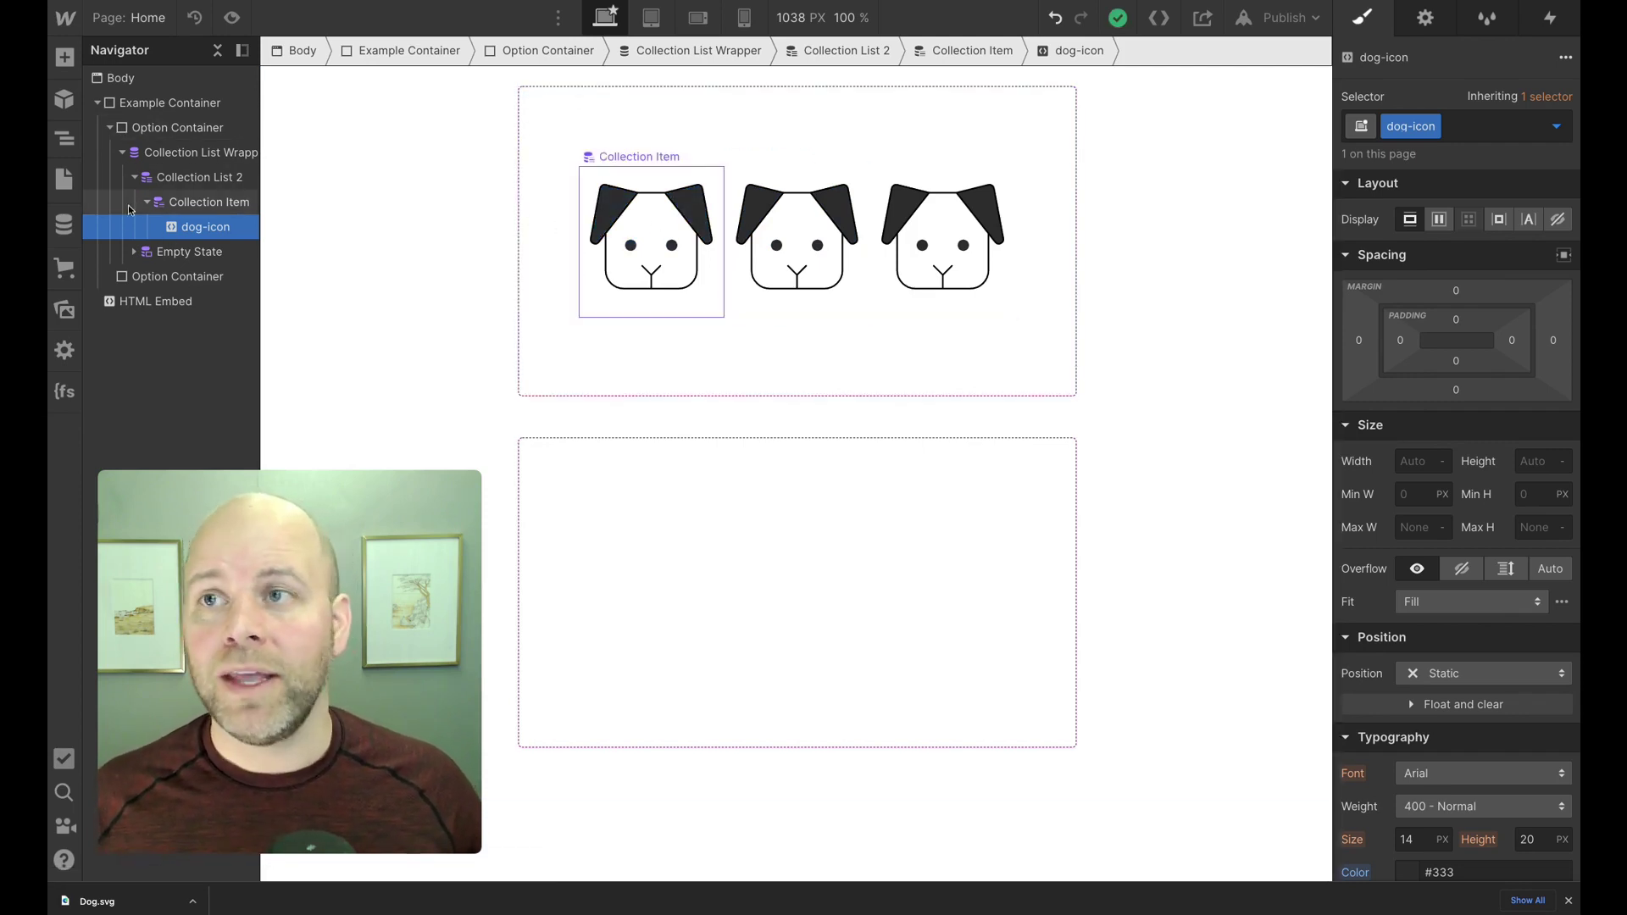
{"action": "left_click", "coordinate": [187, 201]}
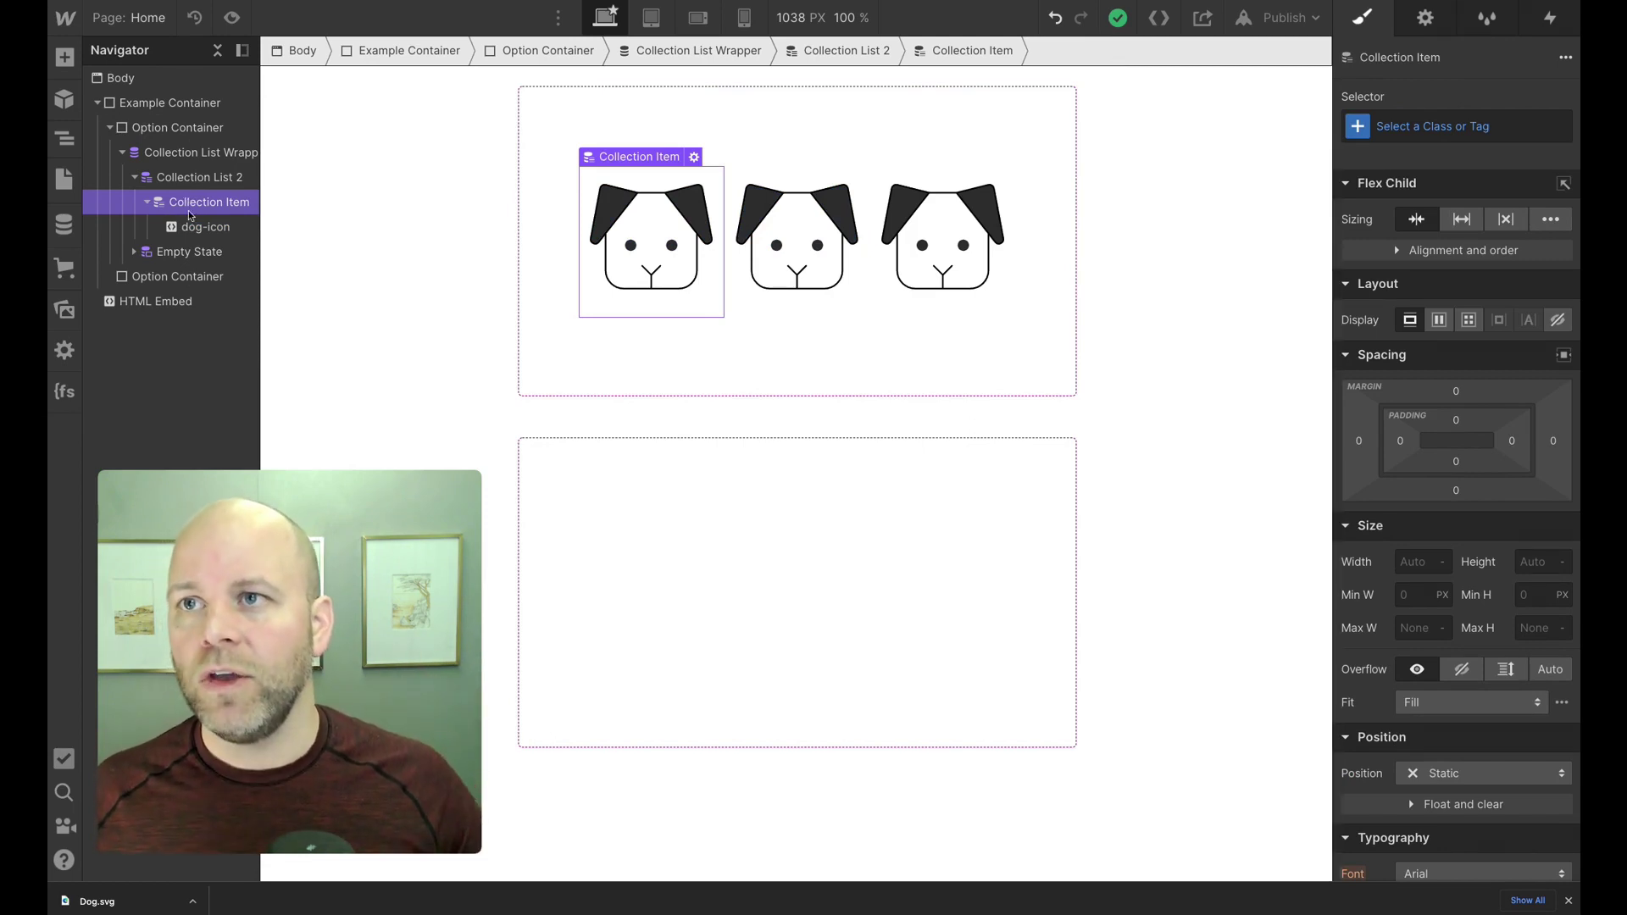
Bind the dog-icon's text colour to the Colors collection's Color field
{"action": "left_click", "coordinate": [209, 224]}
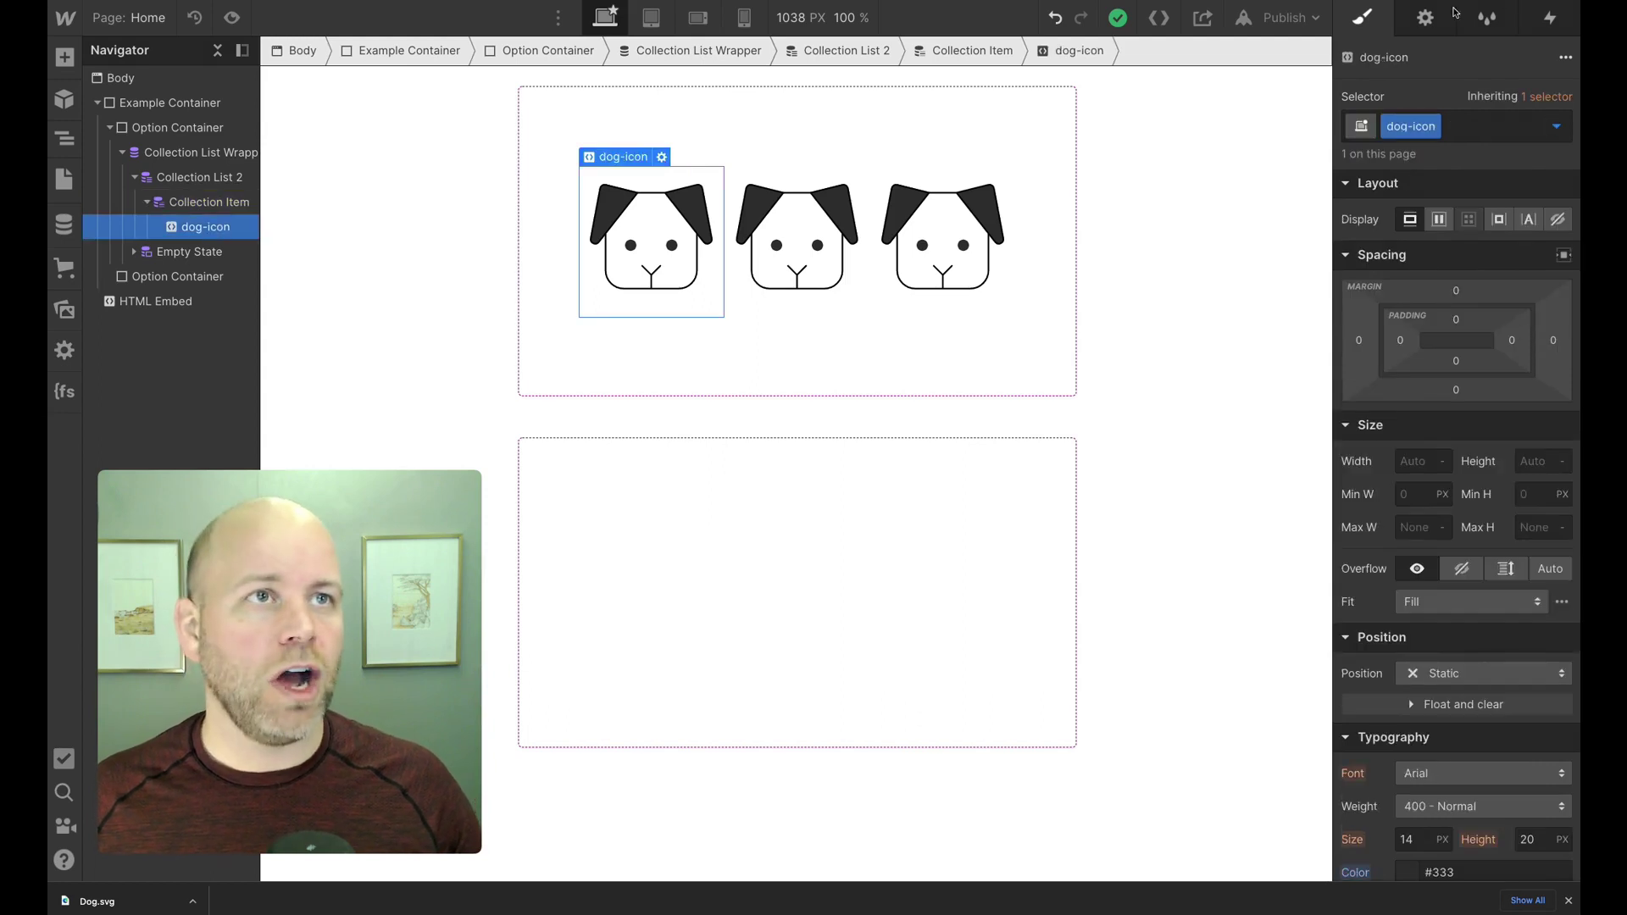
{"action": "left_click", "coordinate": [1429, 18]}
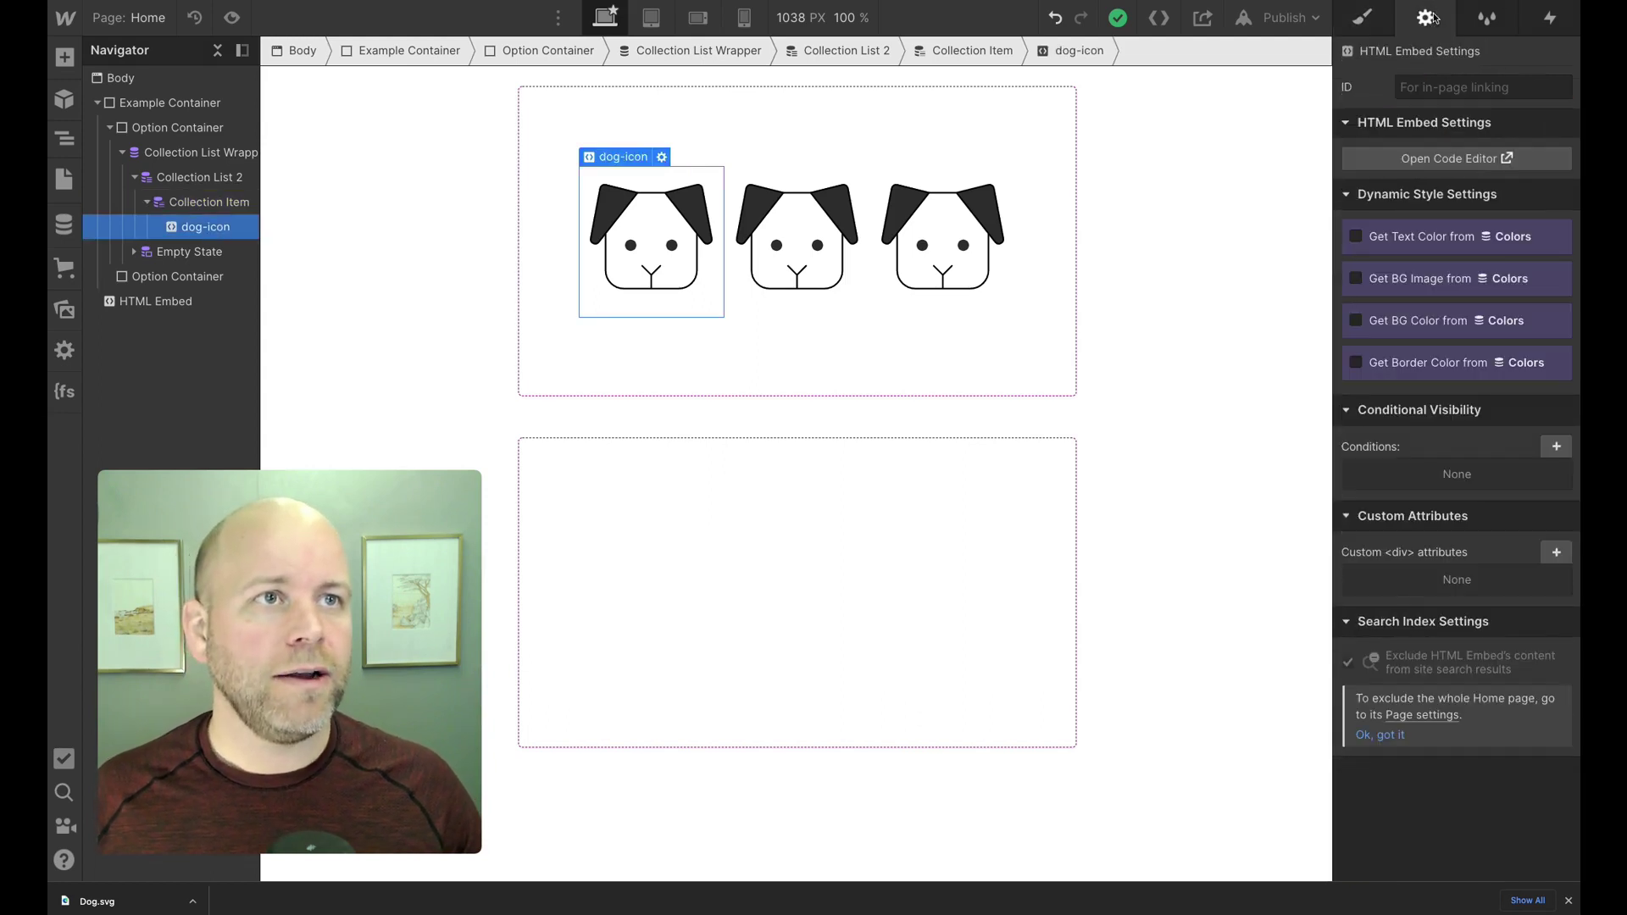
{"action": "left_click", "coordinate": [1355, 236]}
{"action": "left_click", "coordinate": [1455, 262]}
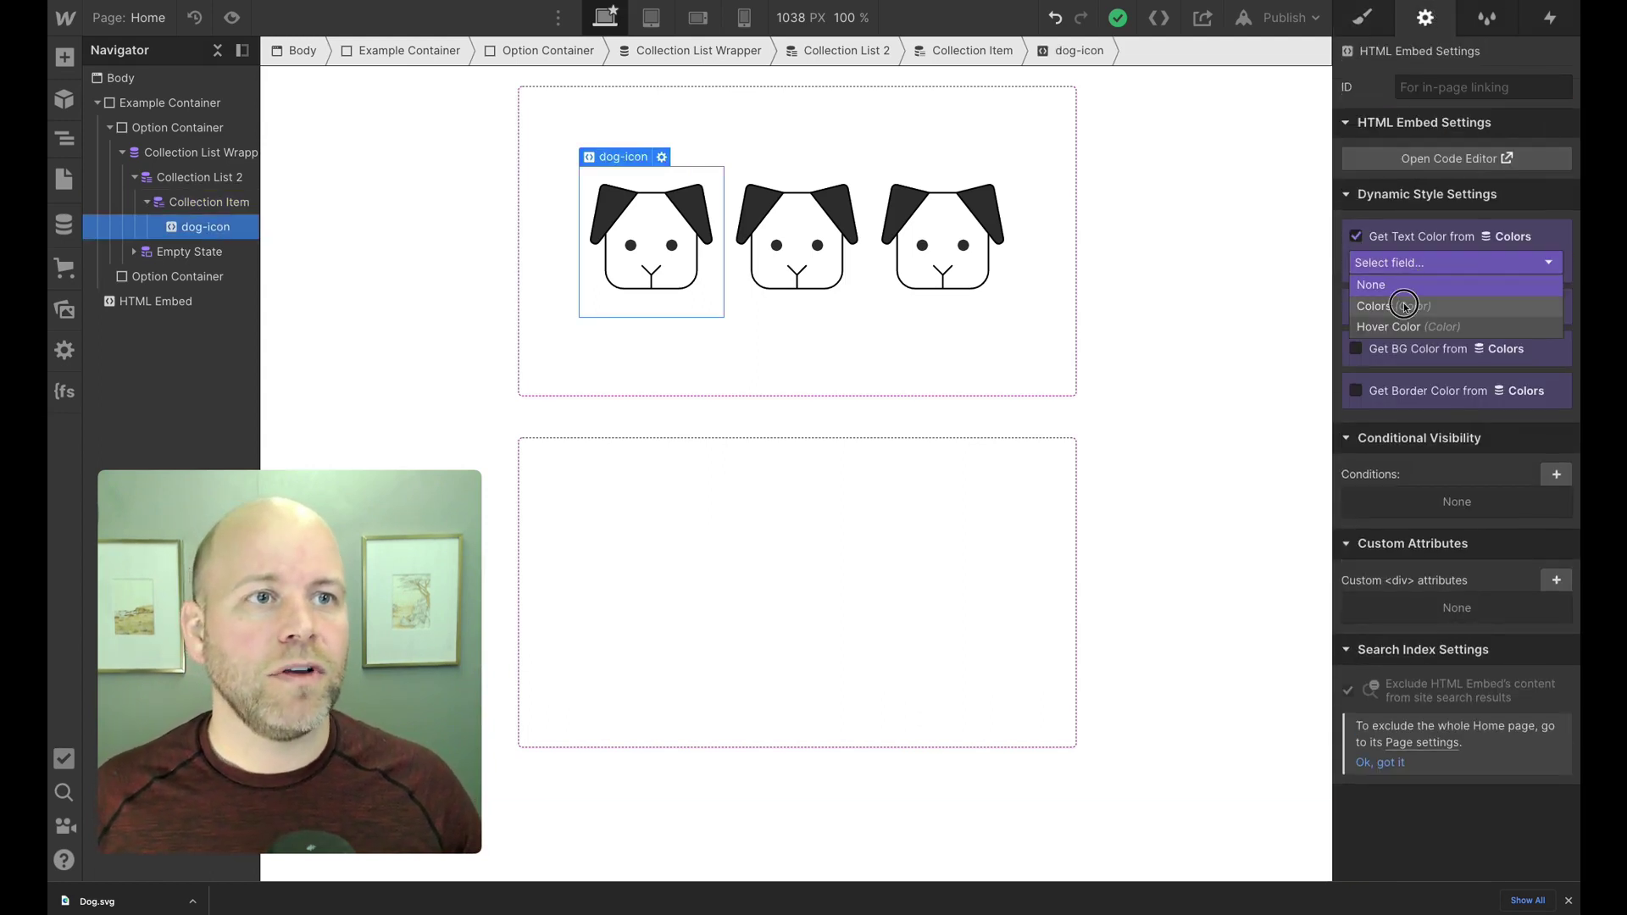
{"action": "left_click", "coordinate": [1390, 303]}
{"action": "left_click", "coordinate": [1246, 272]}
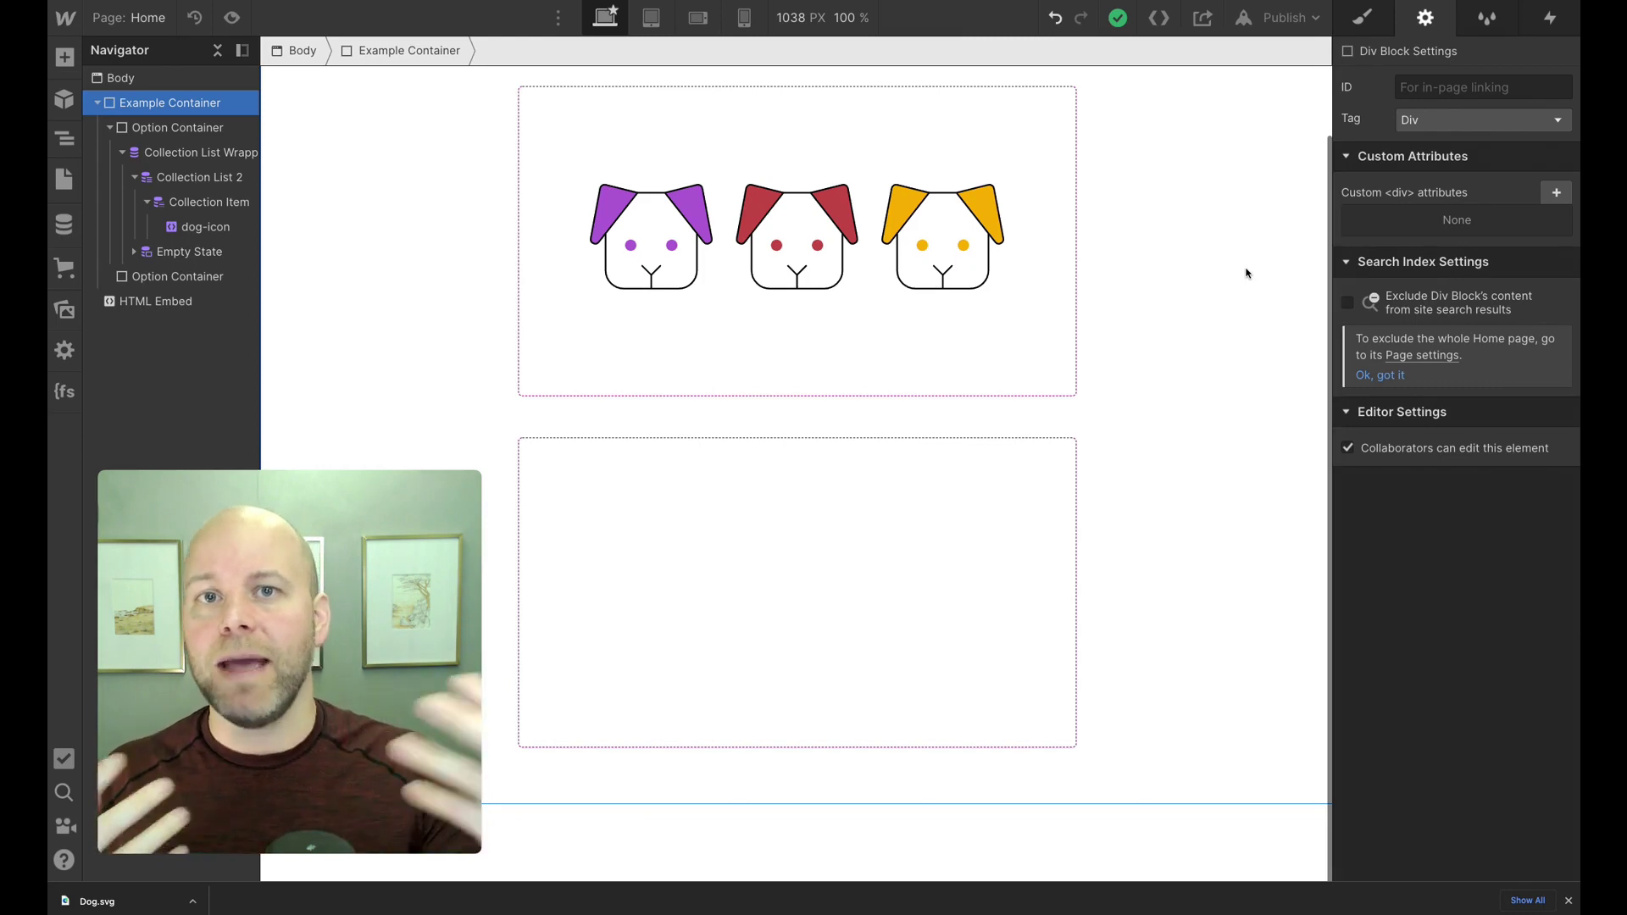
{"action": "scroll", "coordinate": [417, 235], "scroll_direction": "up", "scroll_amount": 1}
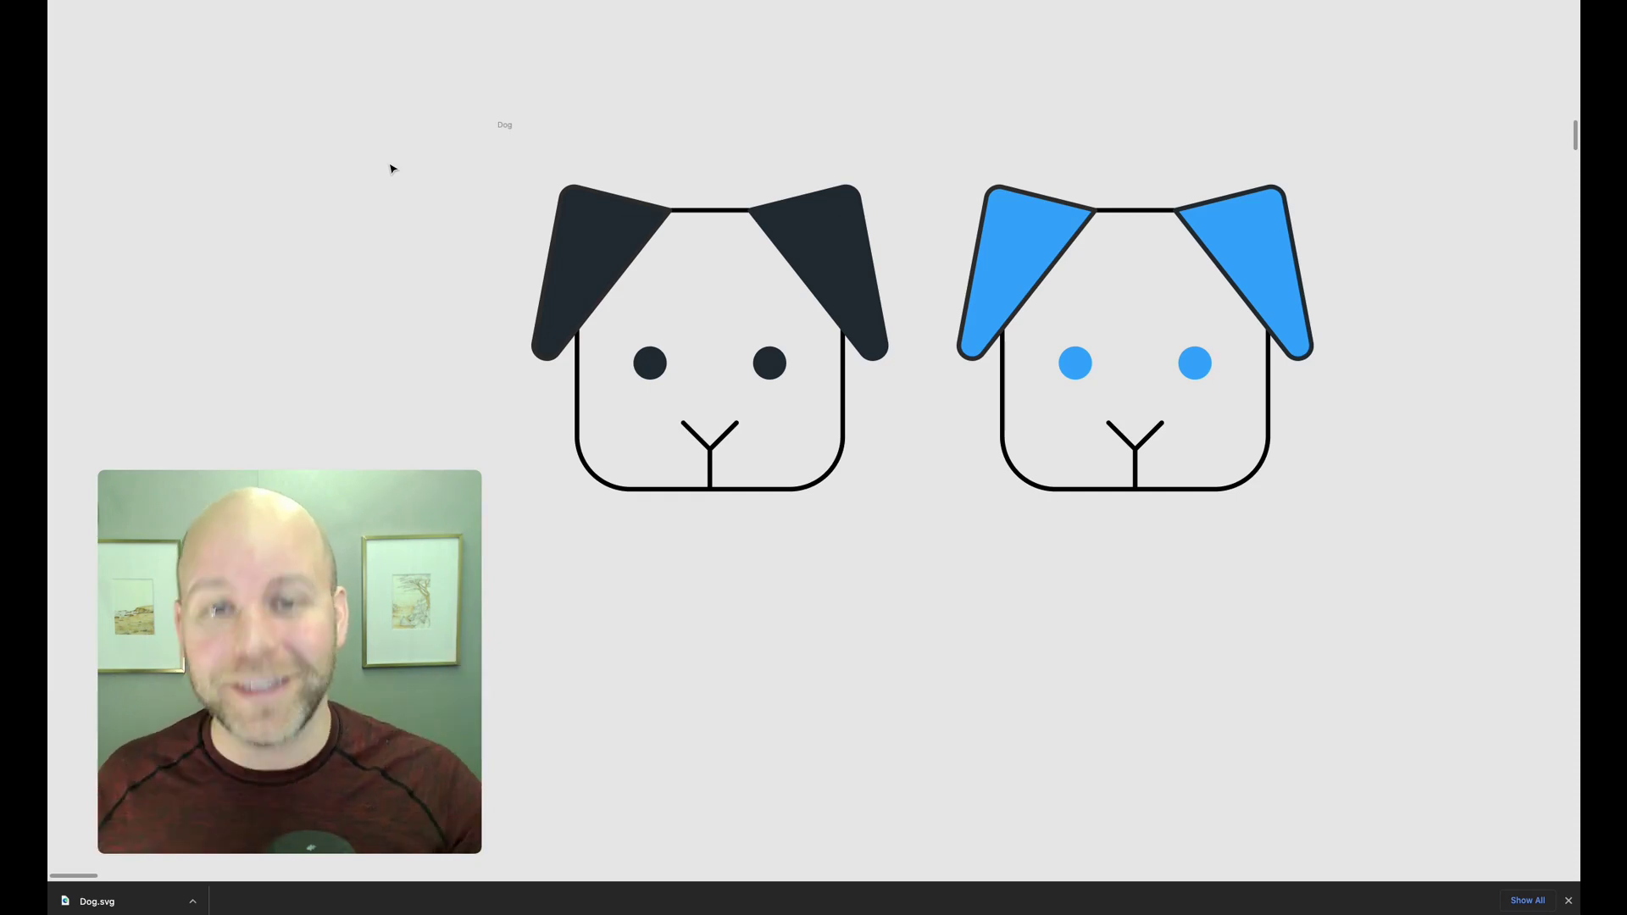
Scroll the Figma canvas to view the Dog frame with the gray and blue dogs
{"action": "scroll", "coordinate": [416, 176], "scroll_direction": "down", "scroll_amount": 1}
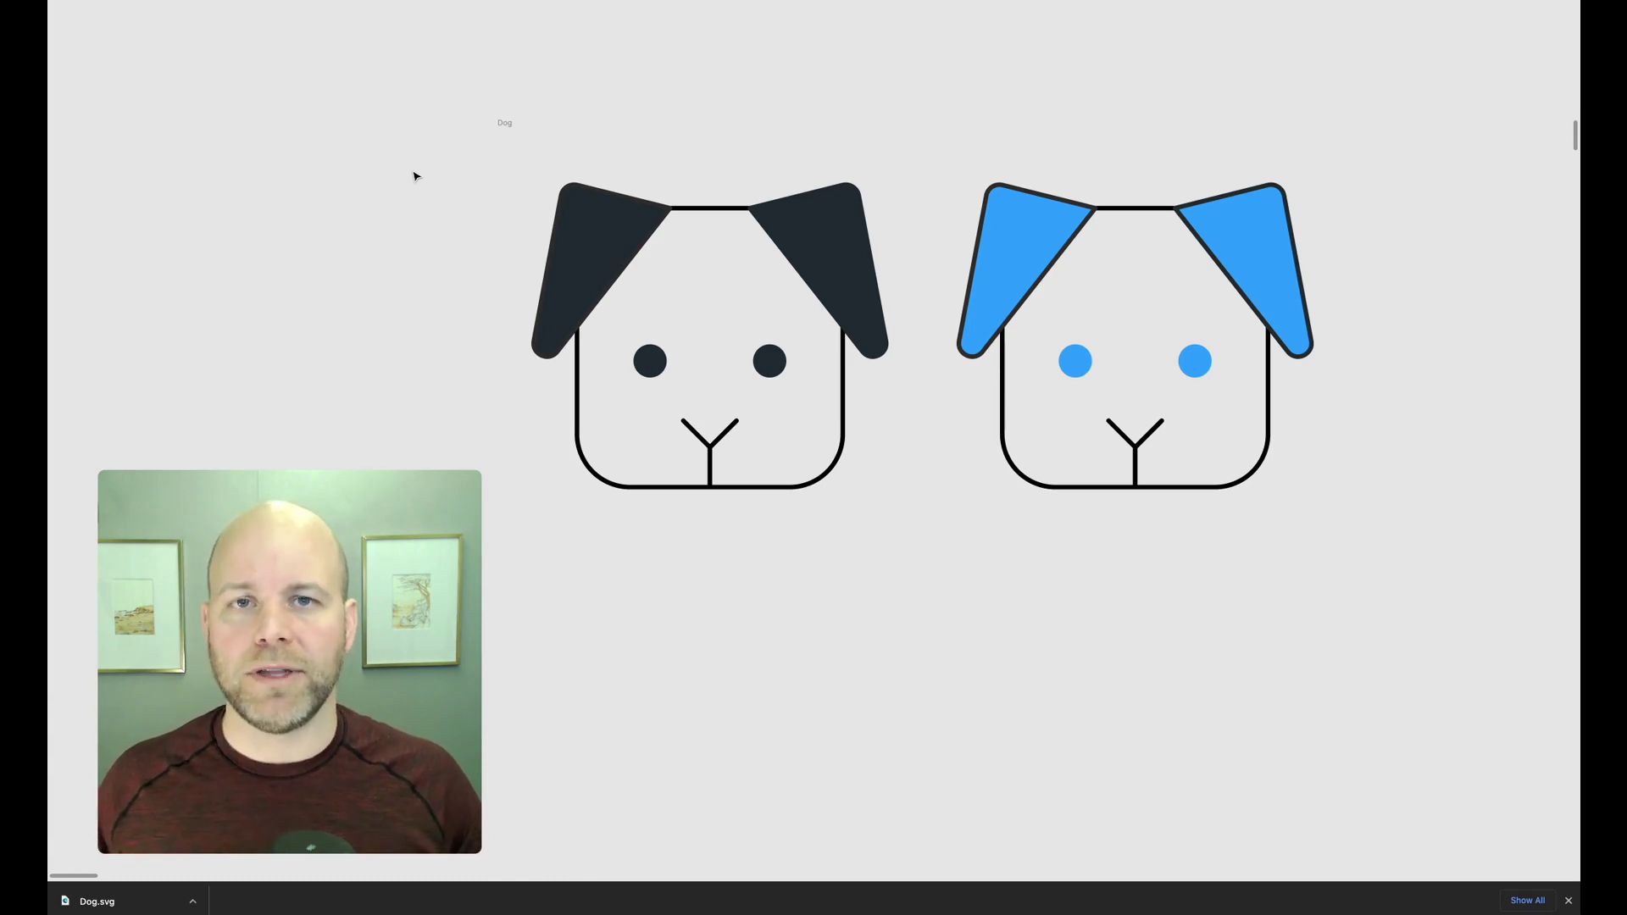
{"action": "scroll", "coordinate": [416, 175], "scroll_direction": "down", "scroll_amount": 1}
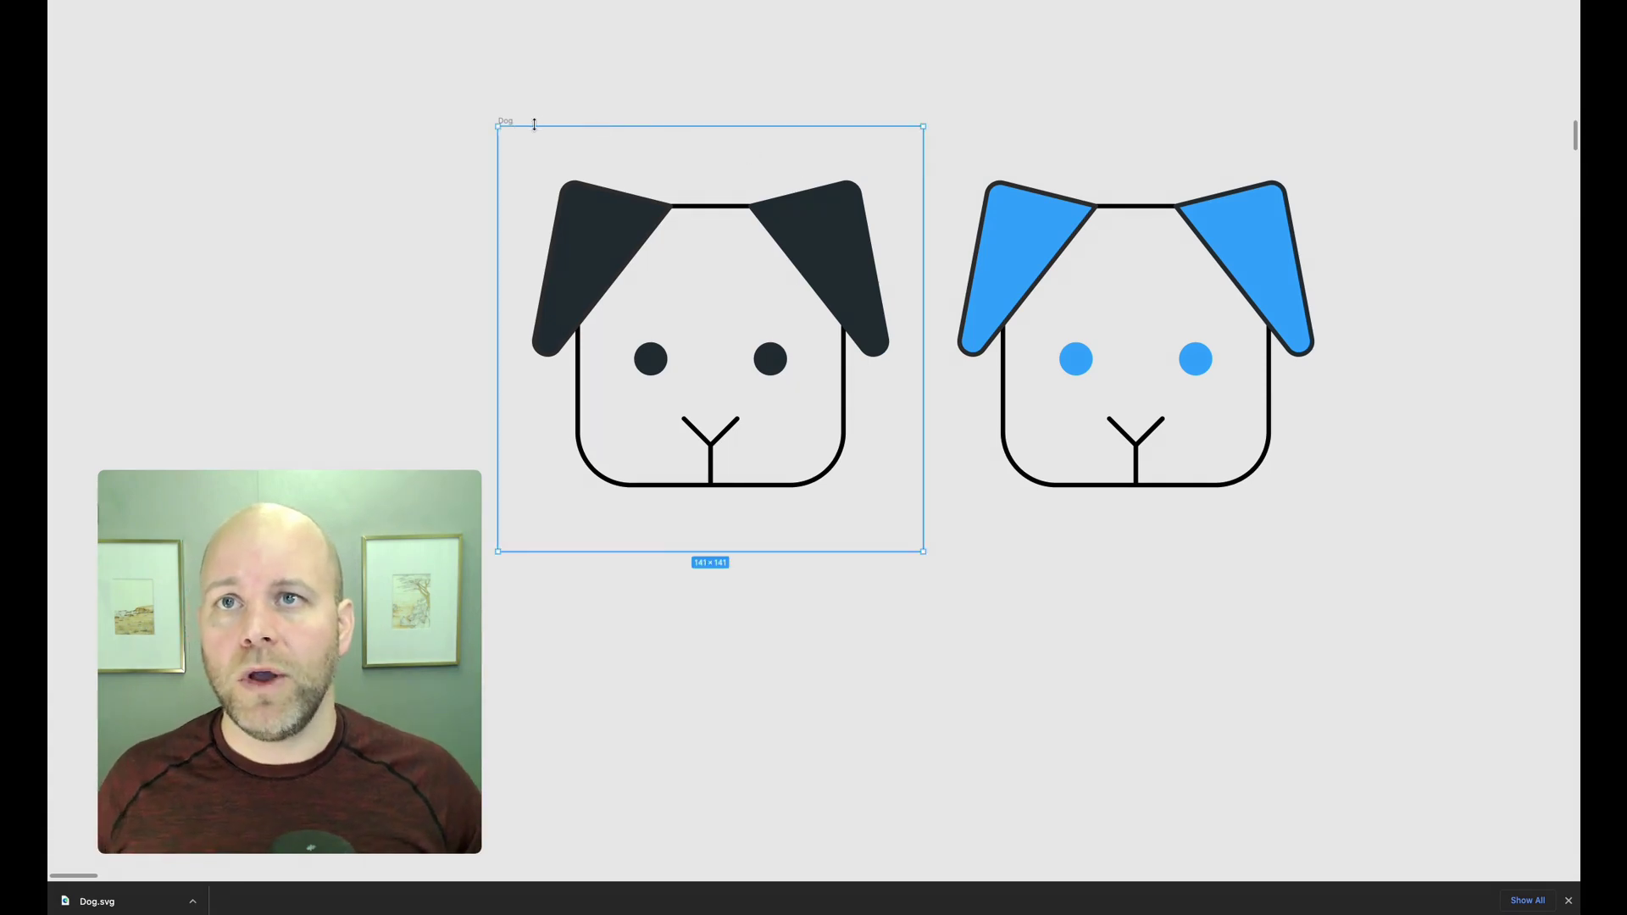
Export the selected Dog frame from Figma as a PNG
{"action": "left_click", "coordinate": [507, 125]}
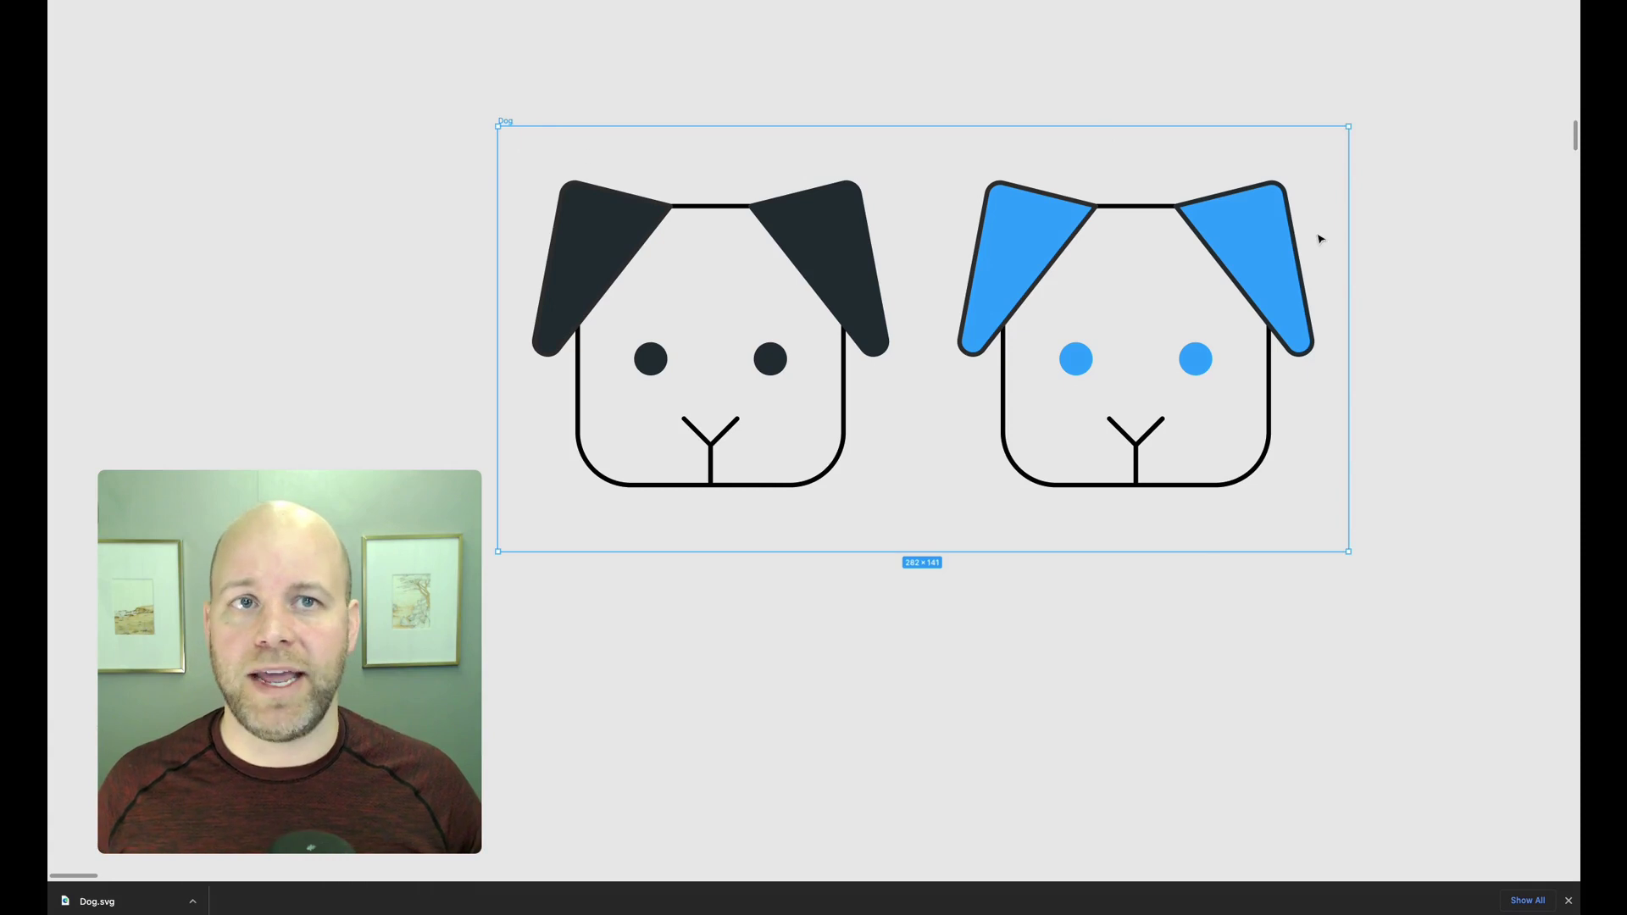
{"action": "key", "text": "ctrl+backslash"}
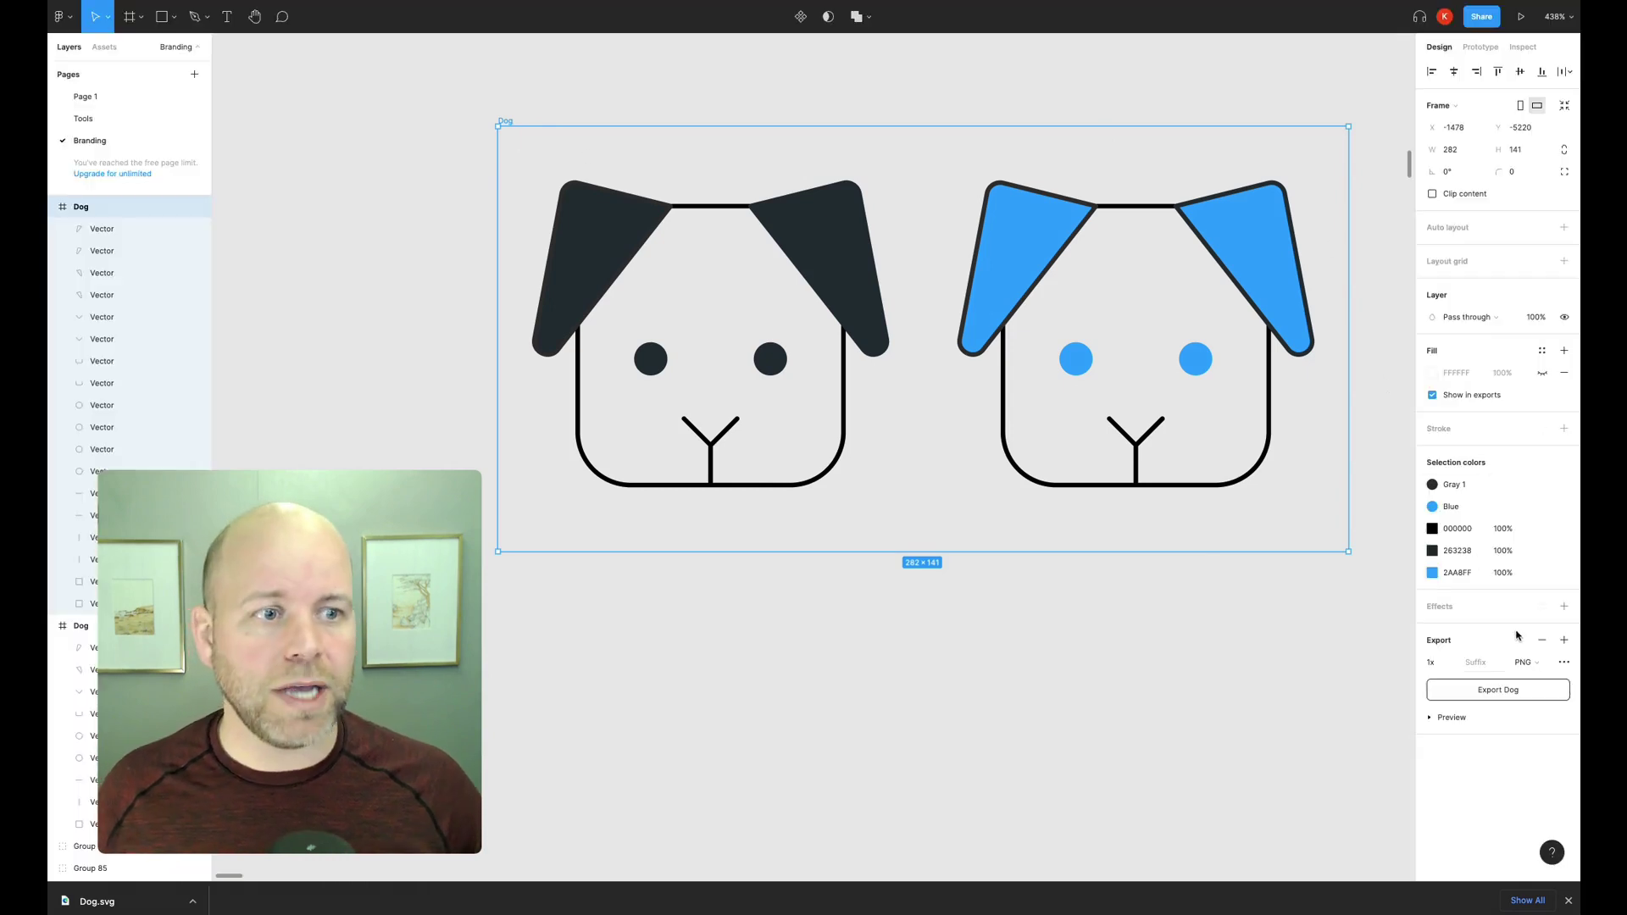
{"action": "left_click", "coordinate": [1516, 692]}
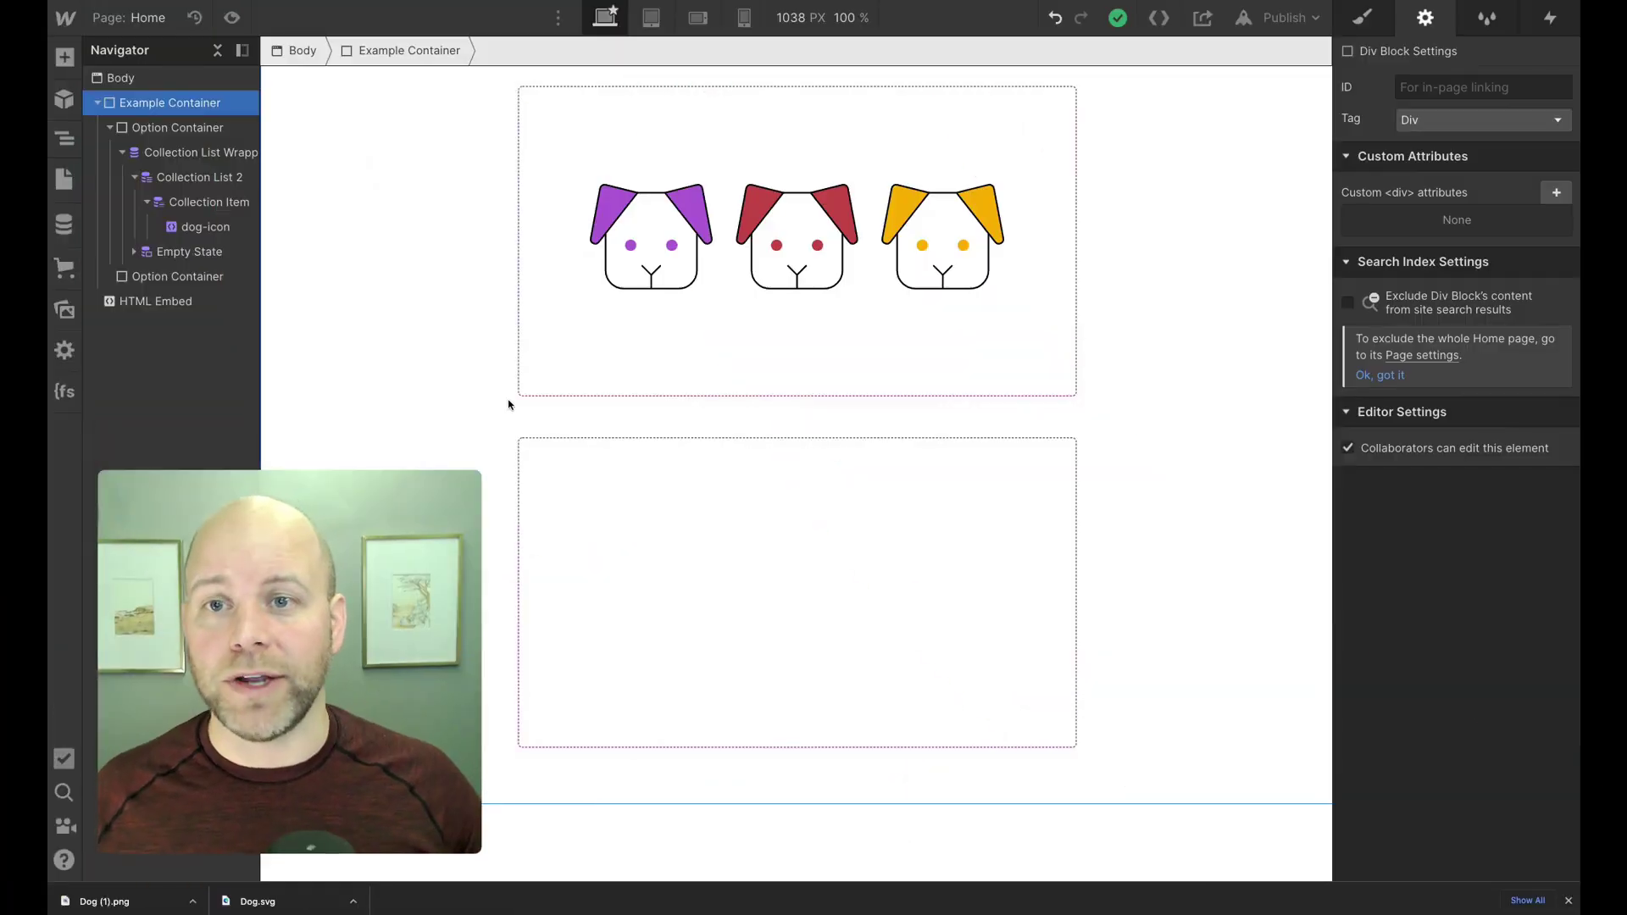
Insert a Div Block into the empty second Option Container
{"action": "left_click", "coordinate": [608, 459]}
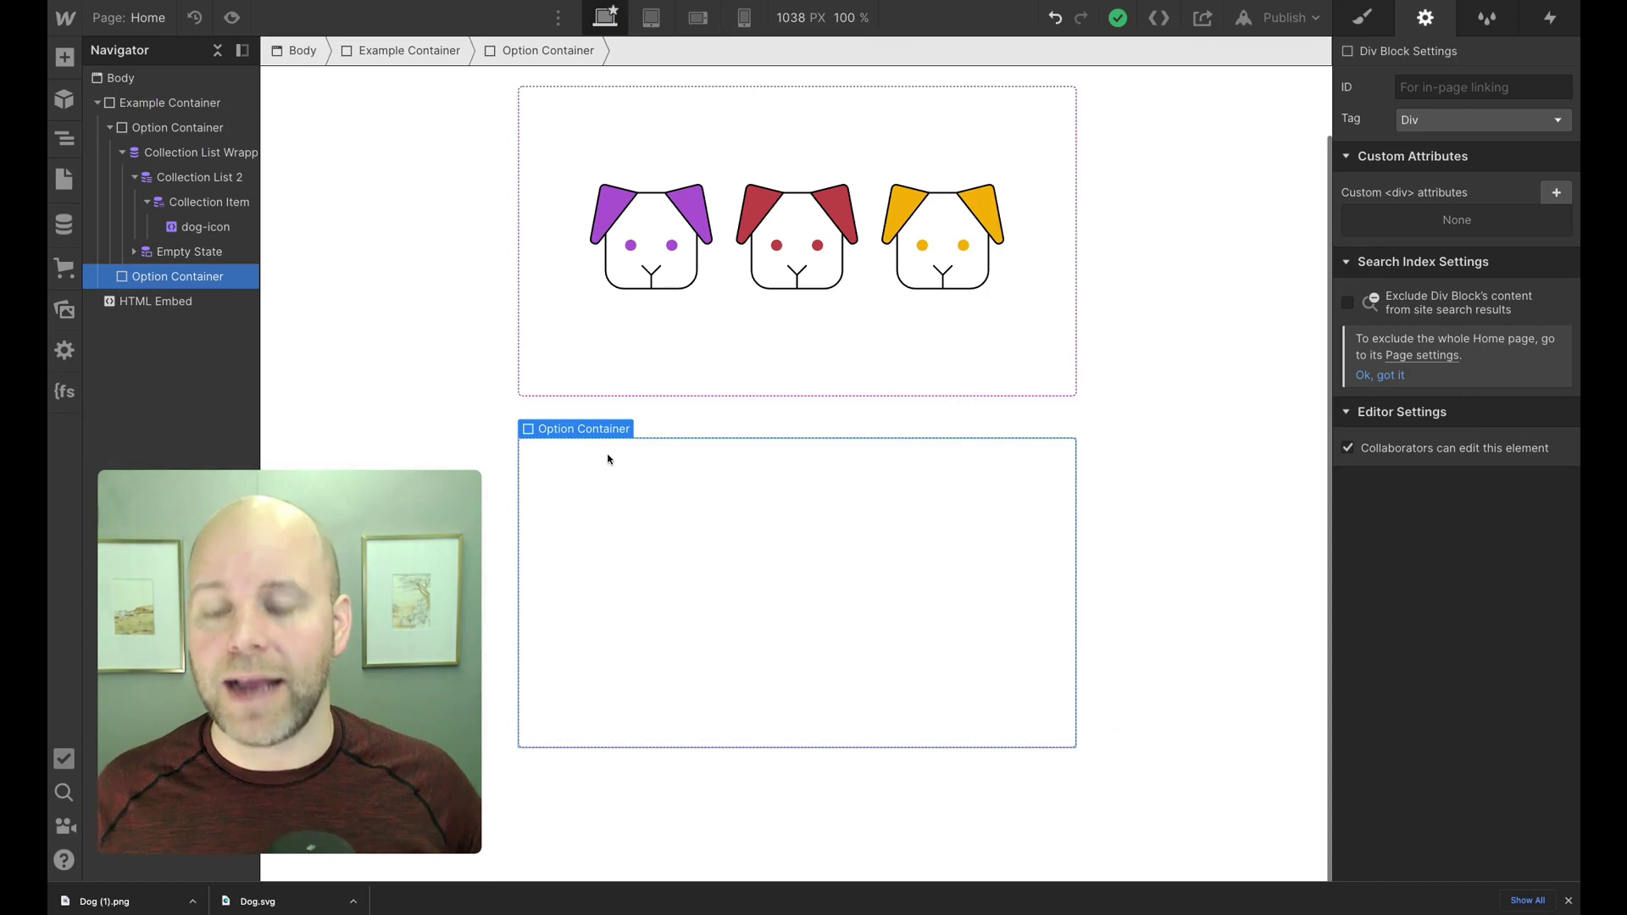
{"action": "key", "text": "ctrl+e"}
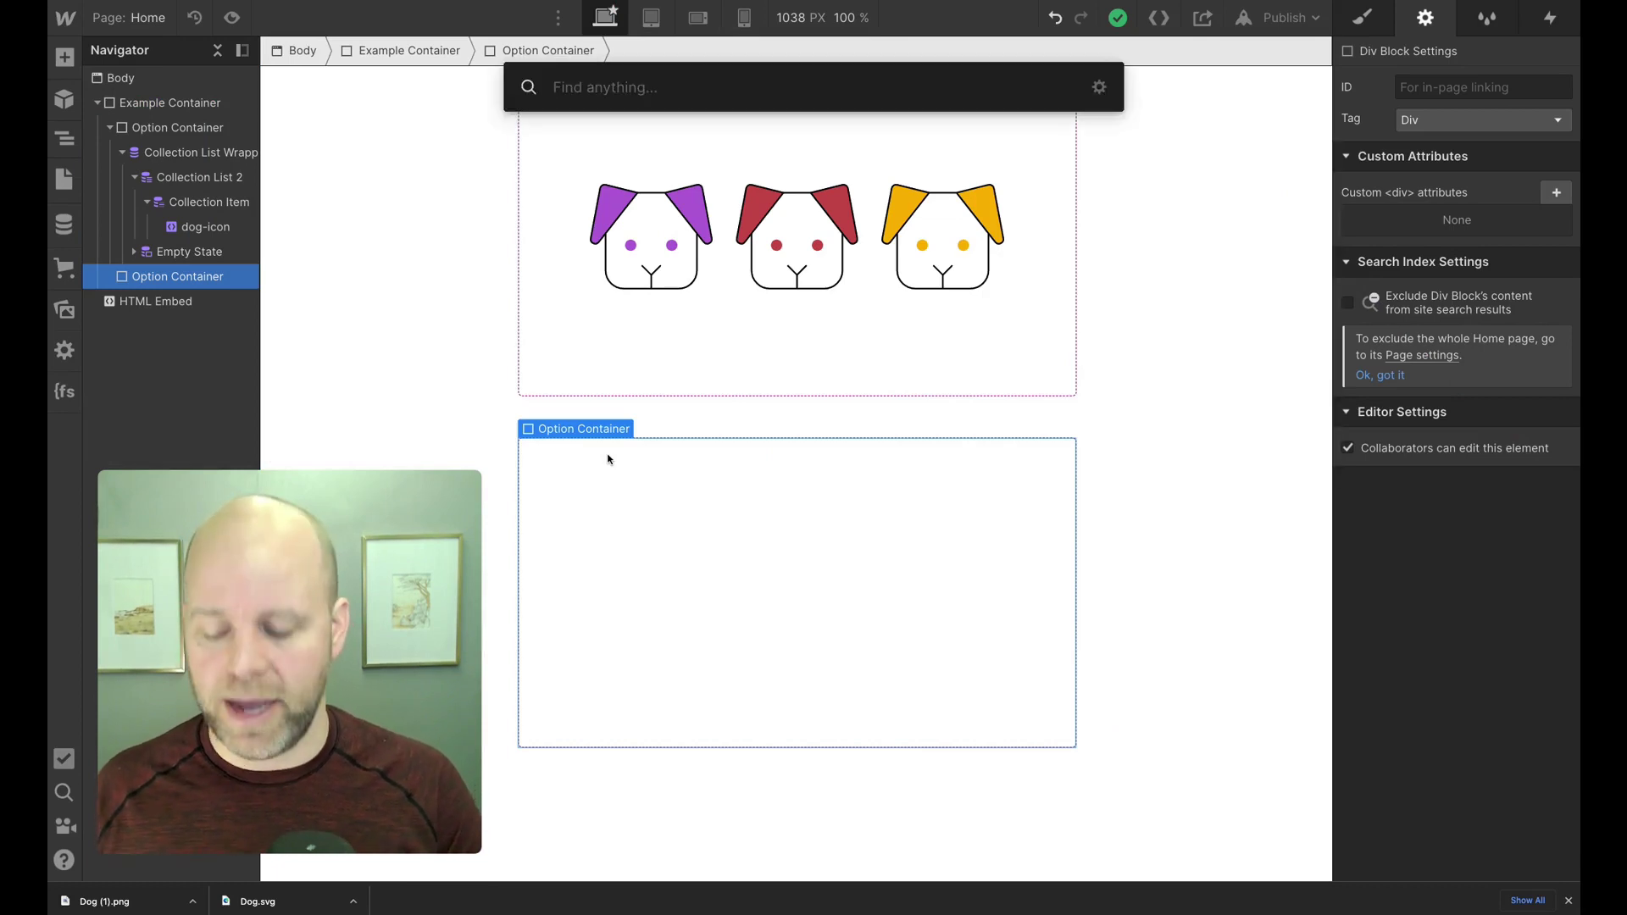
{"action": "type", "text": "div"}
{"action": "key", "text": "Return"}
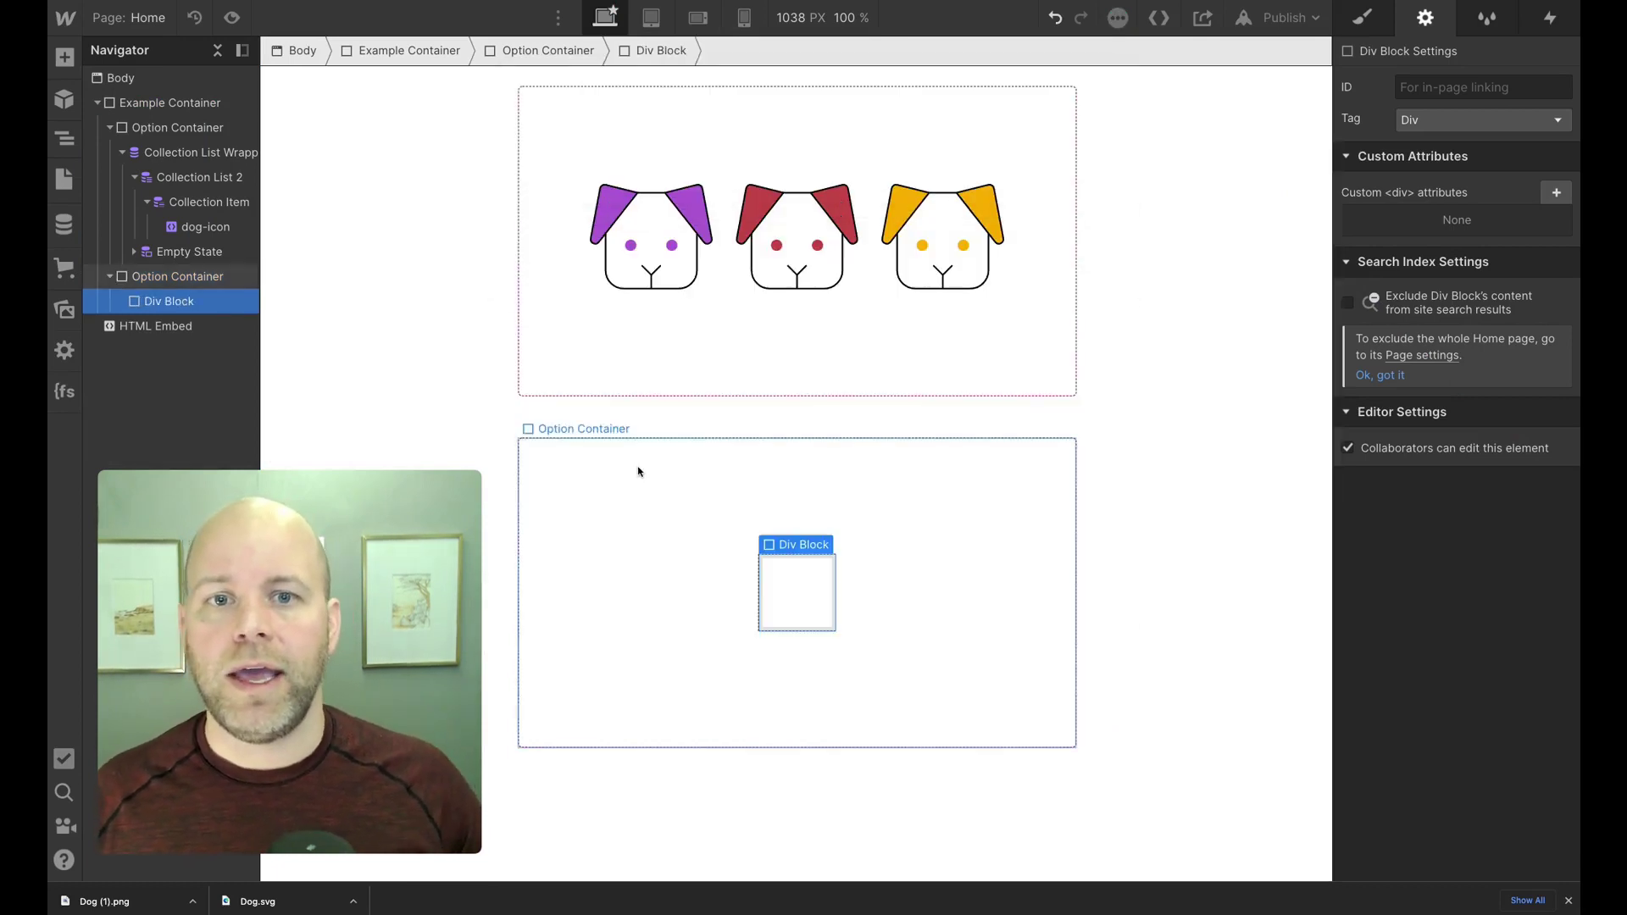
Create and apply the class 'dog-image-2' to the new div
{"action": "left_click", "coordinate": [1362, 17]}
{"action": "left_click", "coordinate": [1431, 123]}
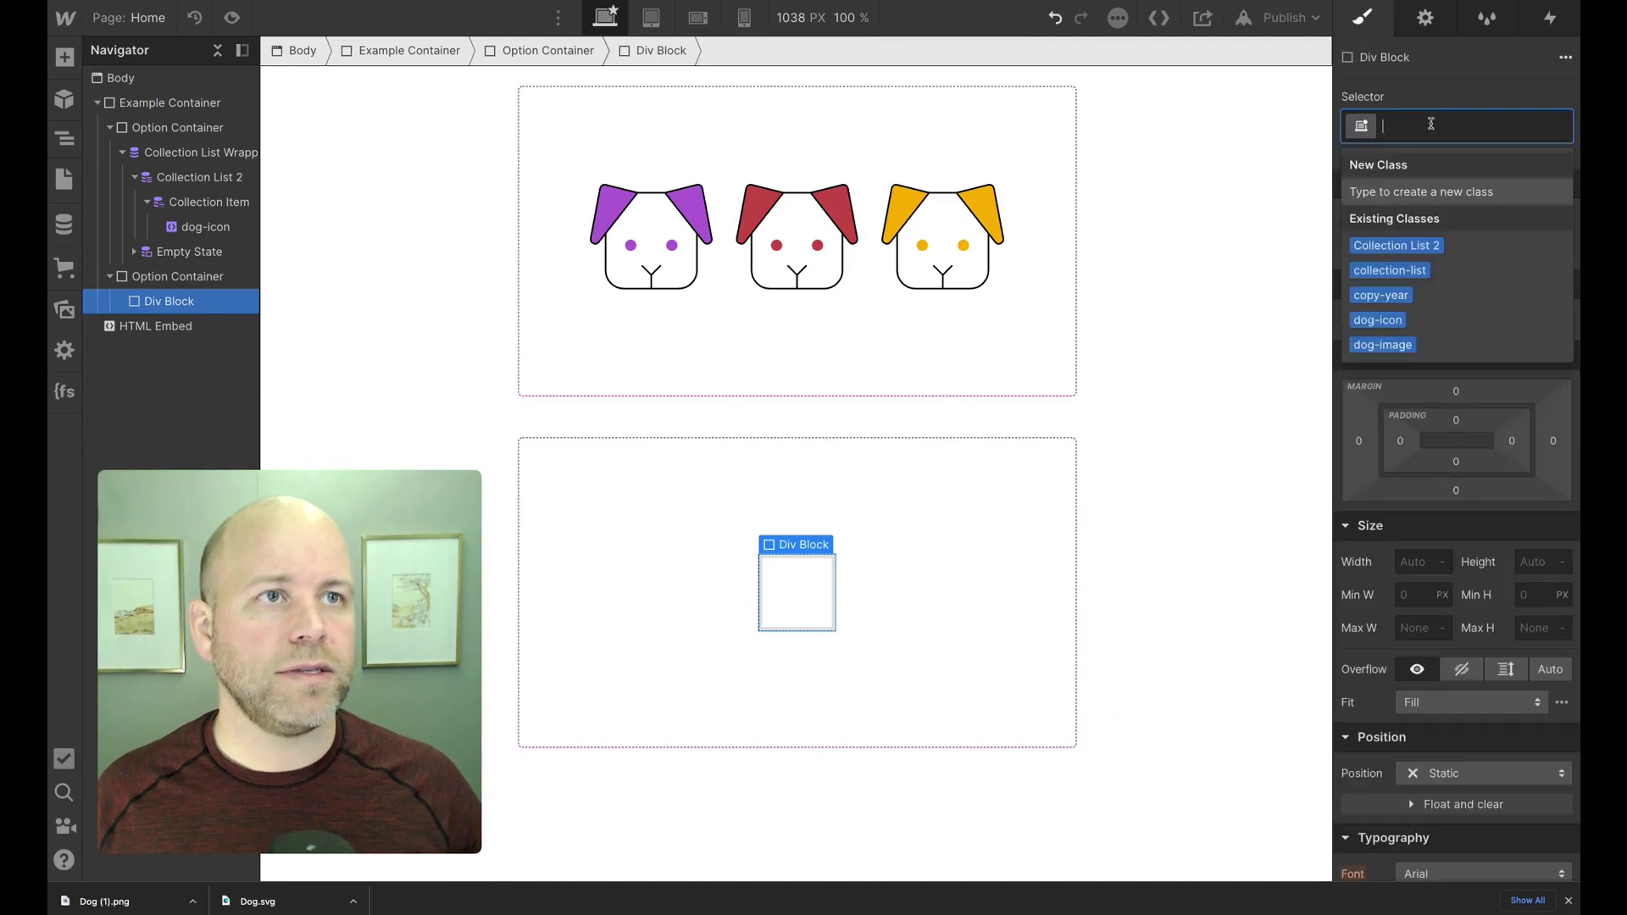
{"action": "type", "text": "di="}
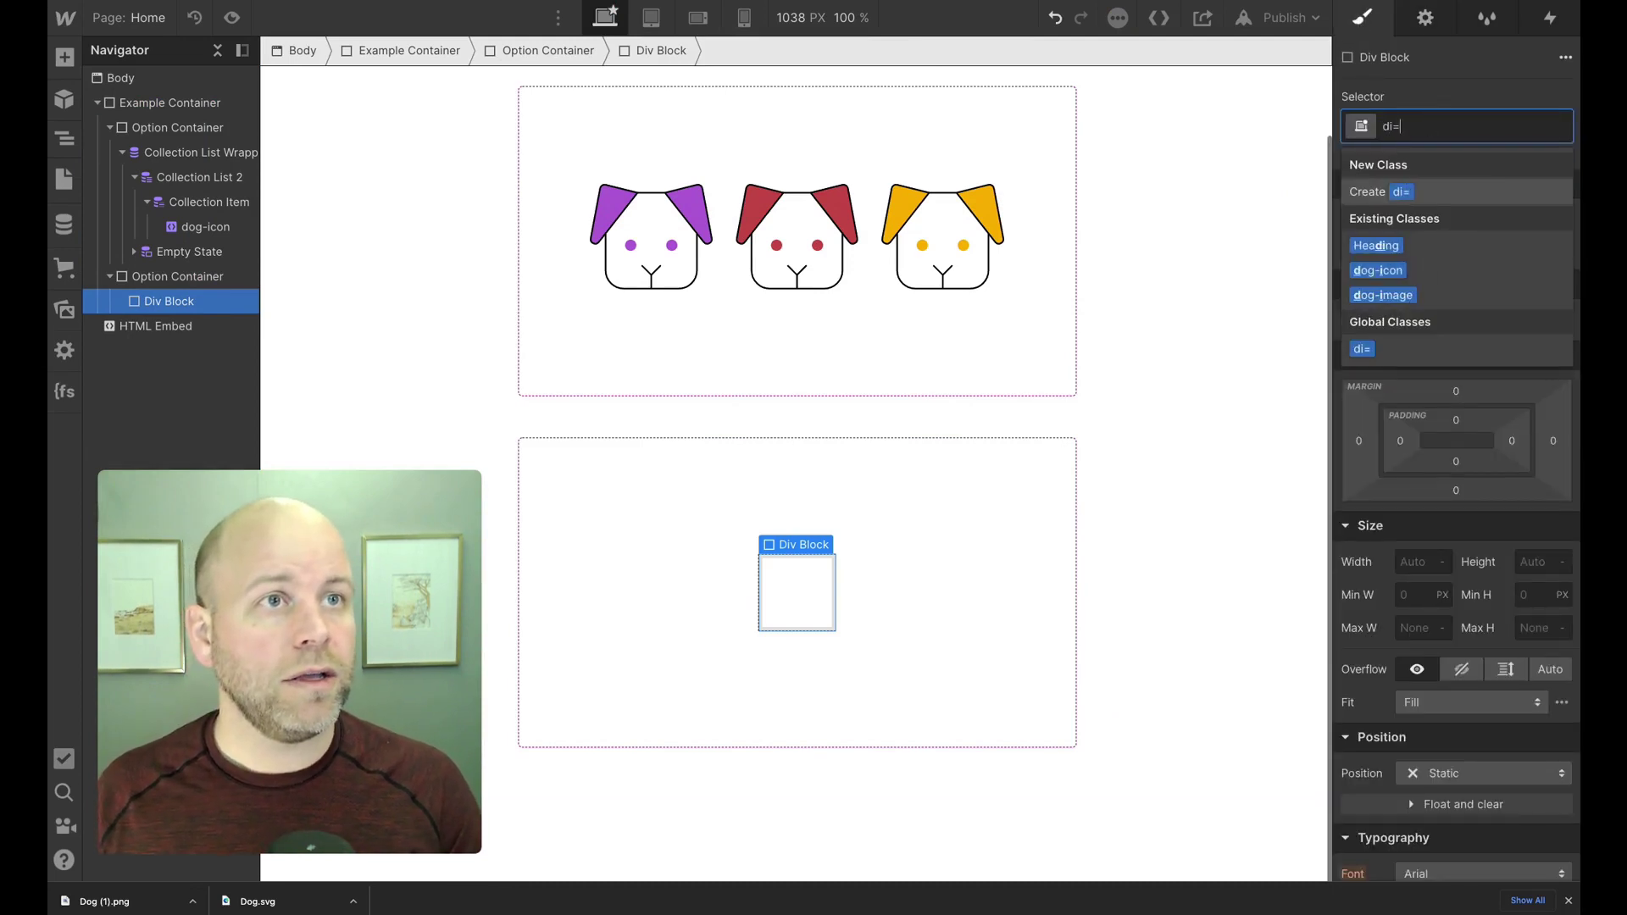
{"action": "key", "text": "BackSpace"}
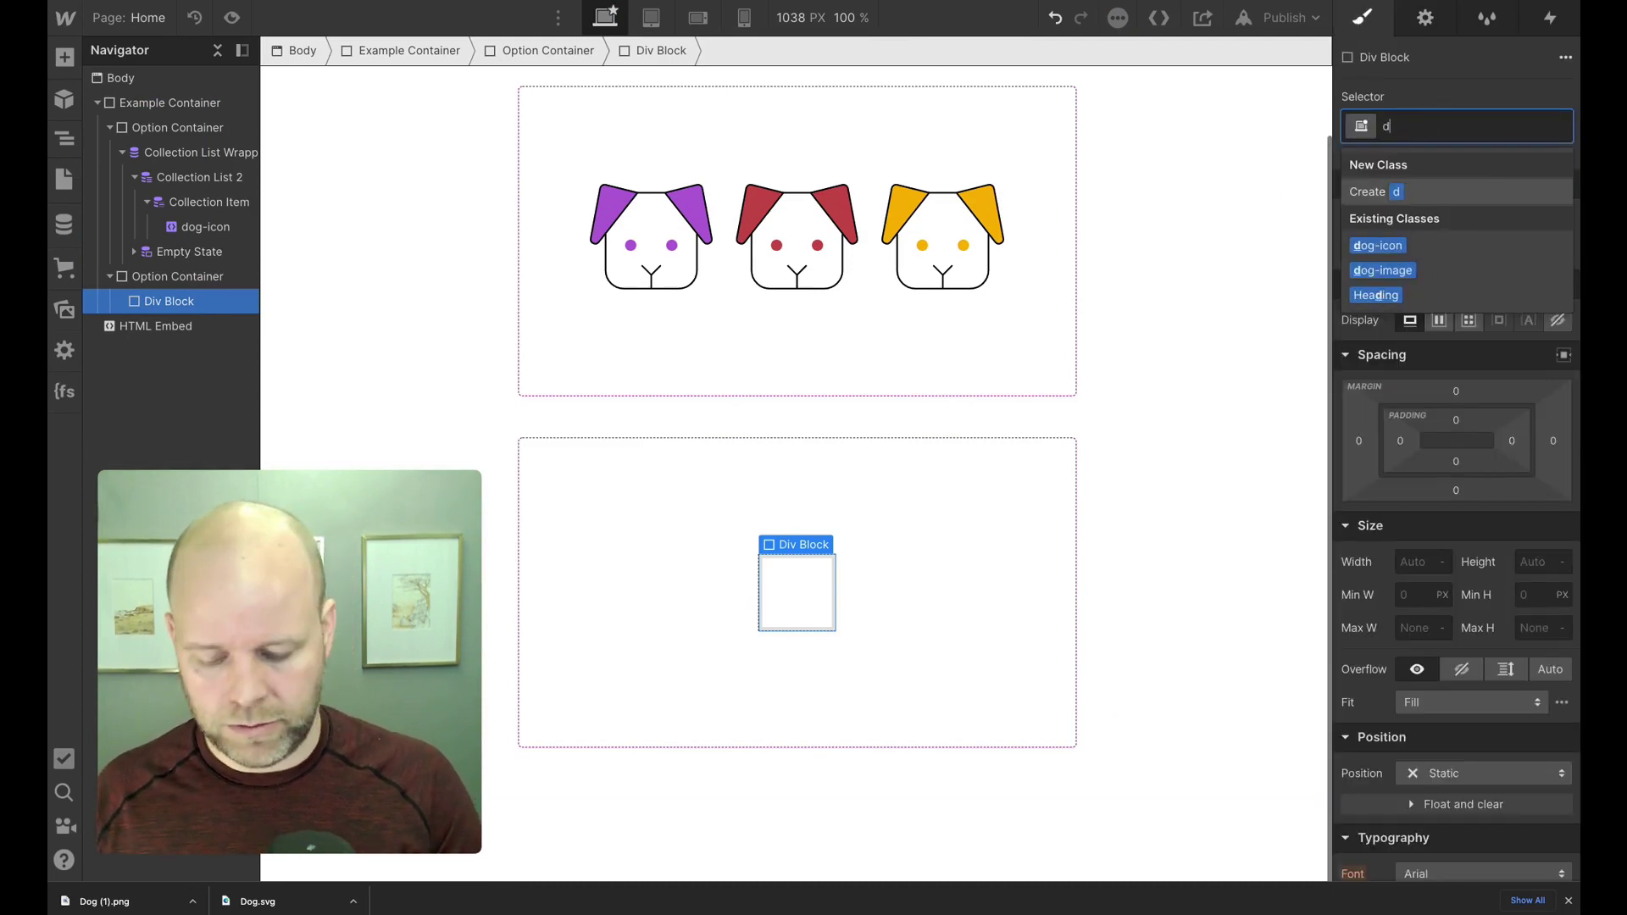
{"action": "type", "text": "og-image"}
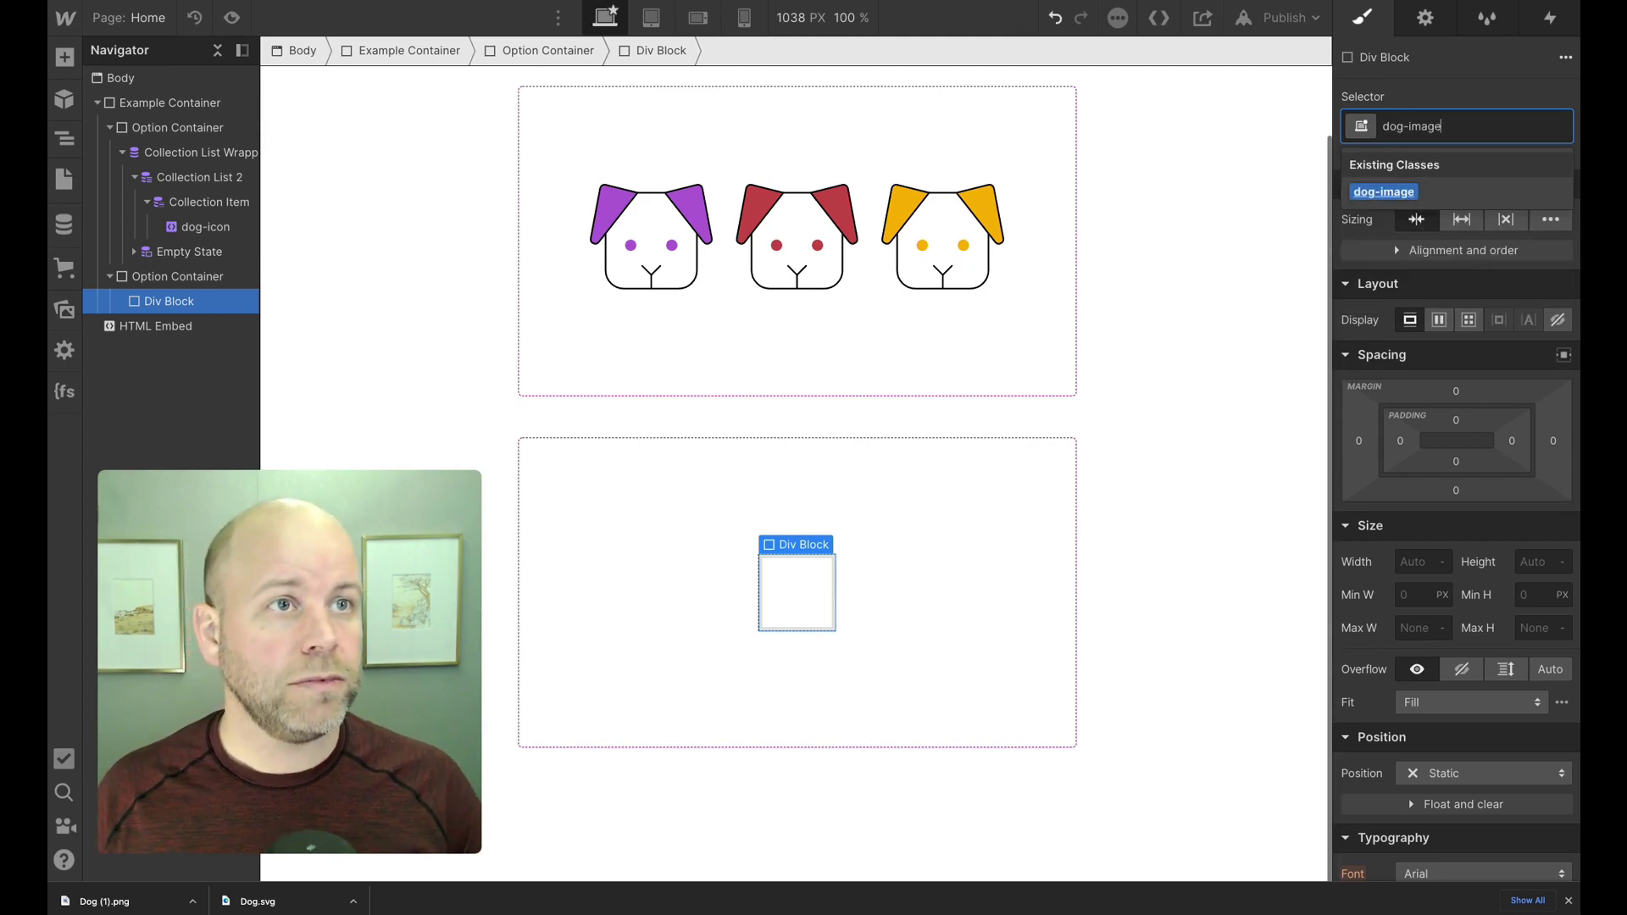
{"action": "type", "text": "-2"}
{"action": "key", "text": "Return"}
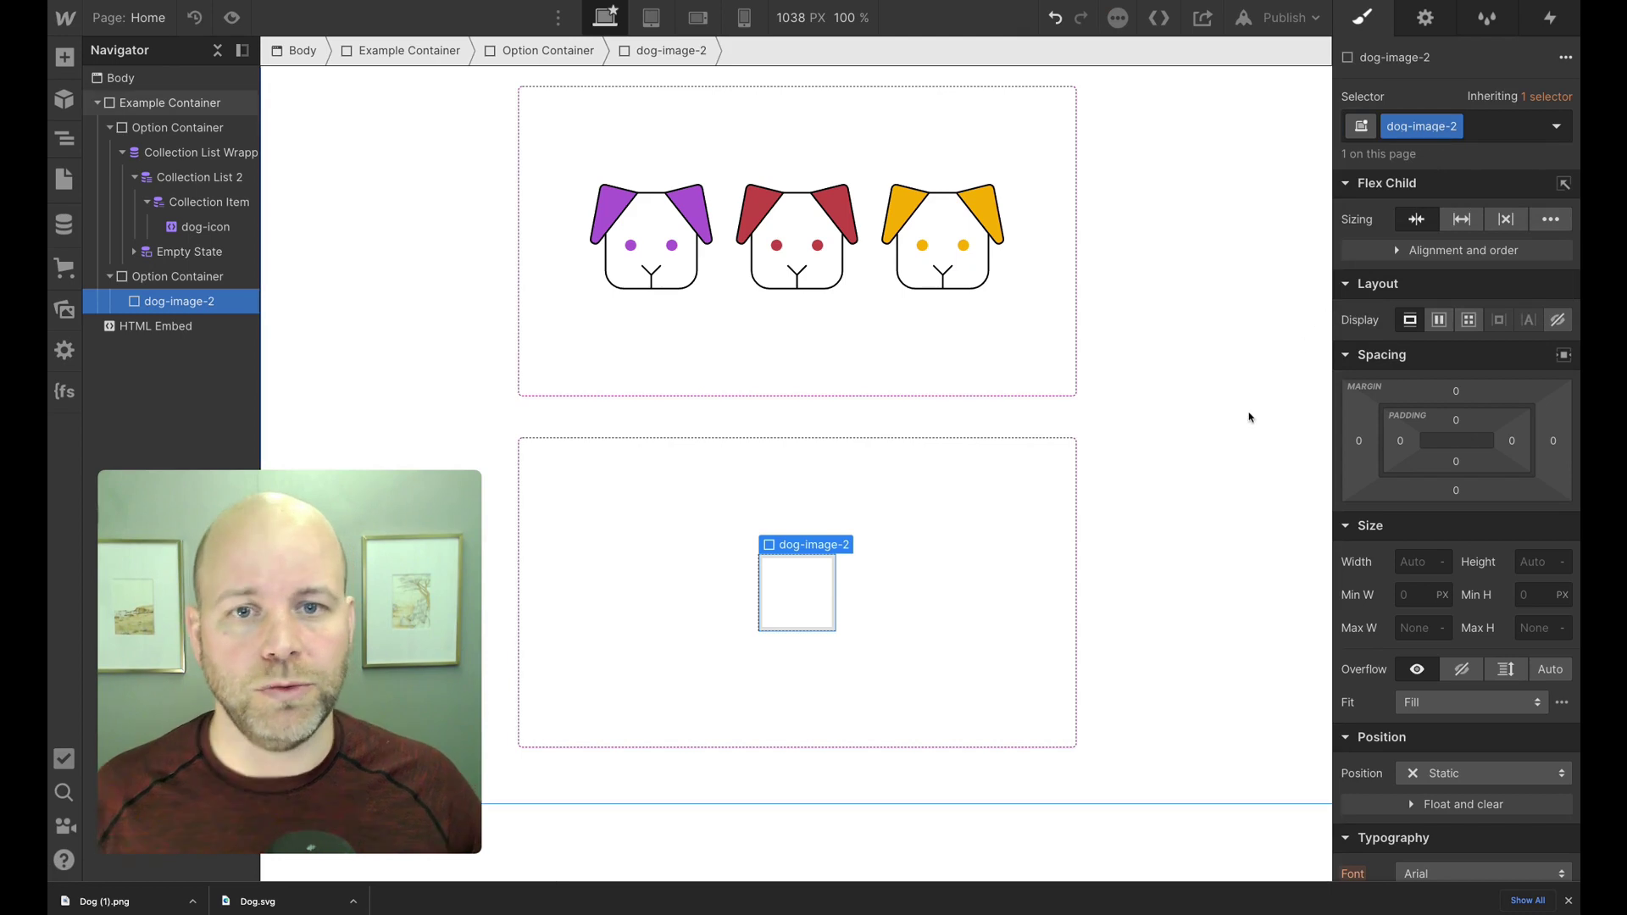
Set the dog-image-2 width and height to 4rem each
{"action": "left_click", "coordinate": [1419, 563]}
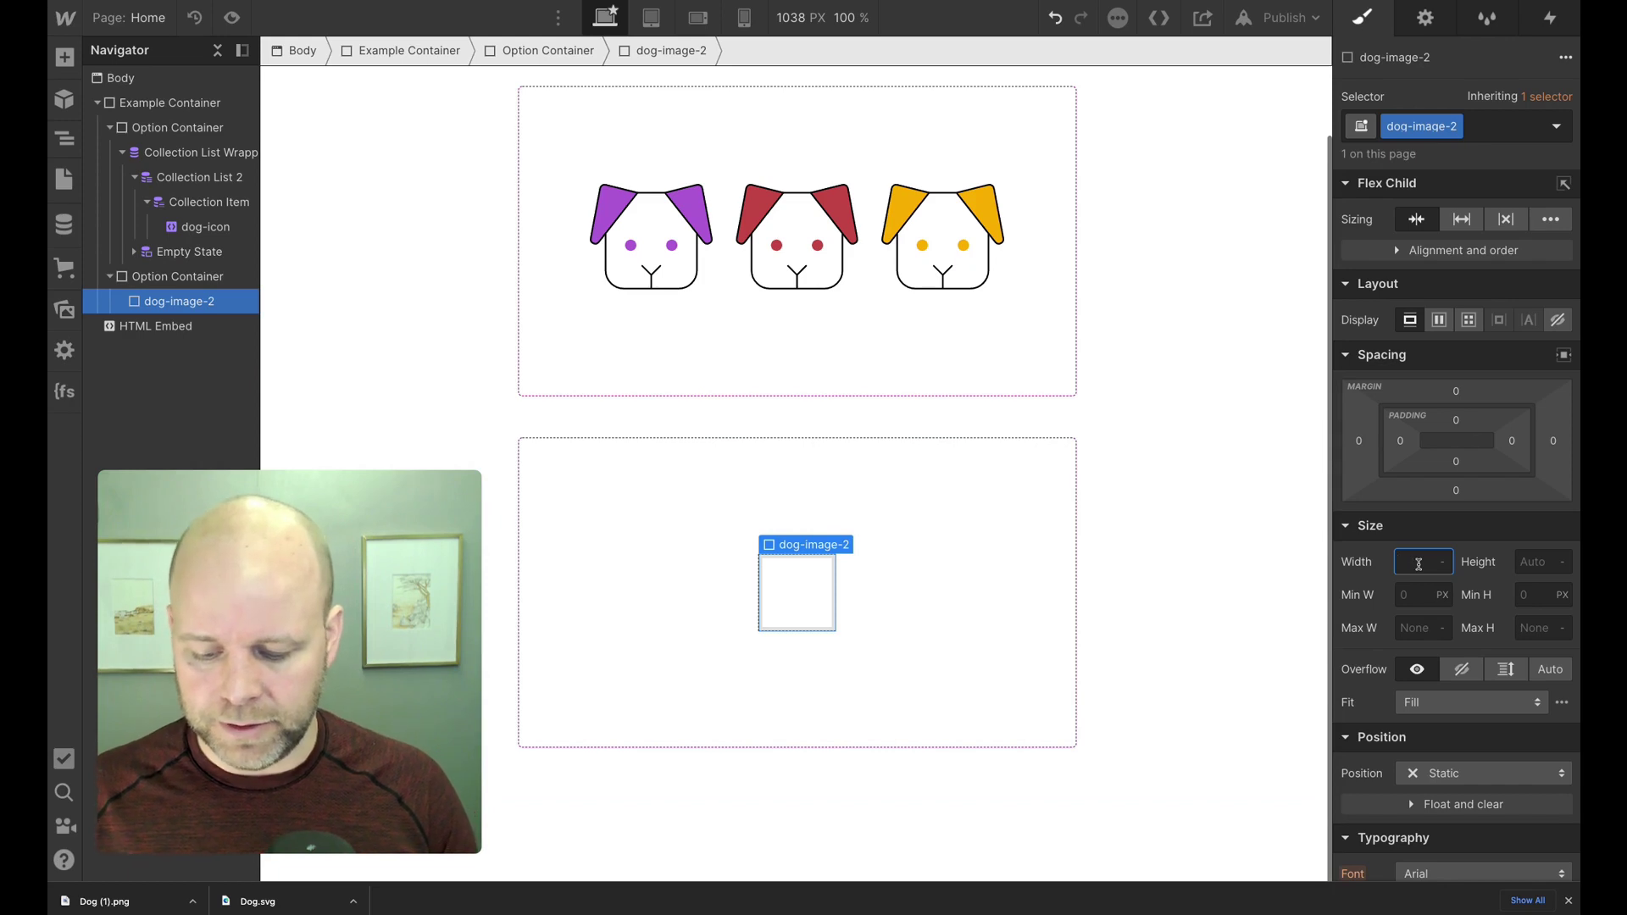
{"action": "type", "text": "4rem"}
{"action": "key", "text": "Tab"}
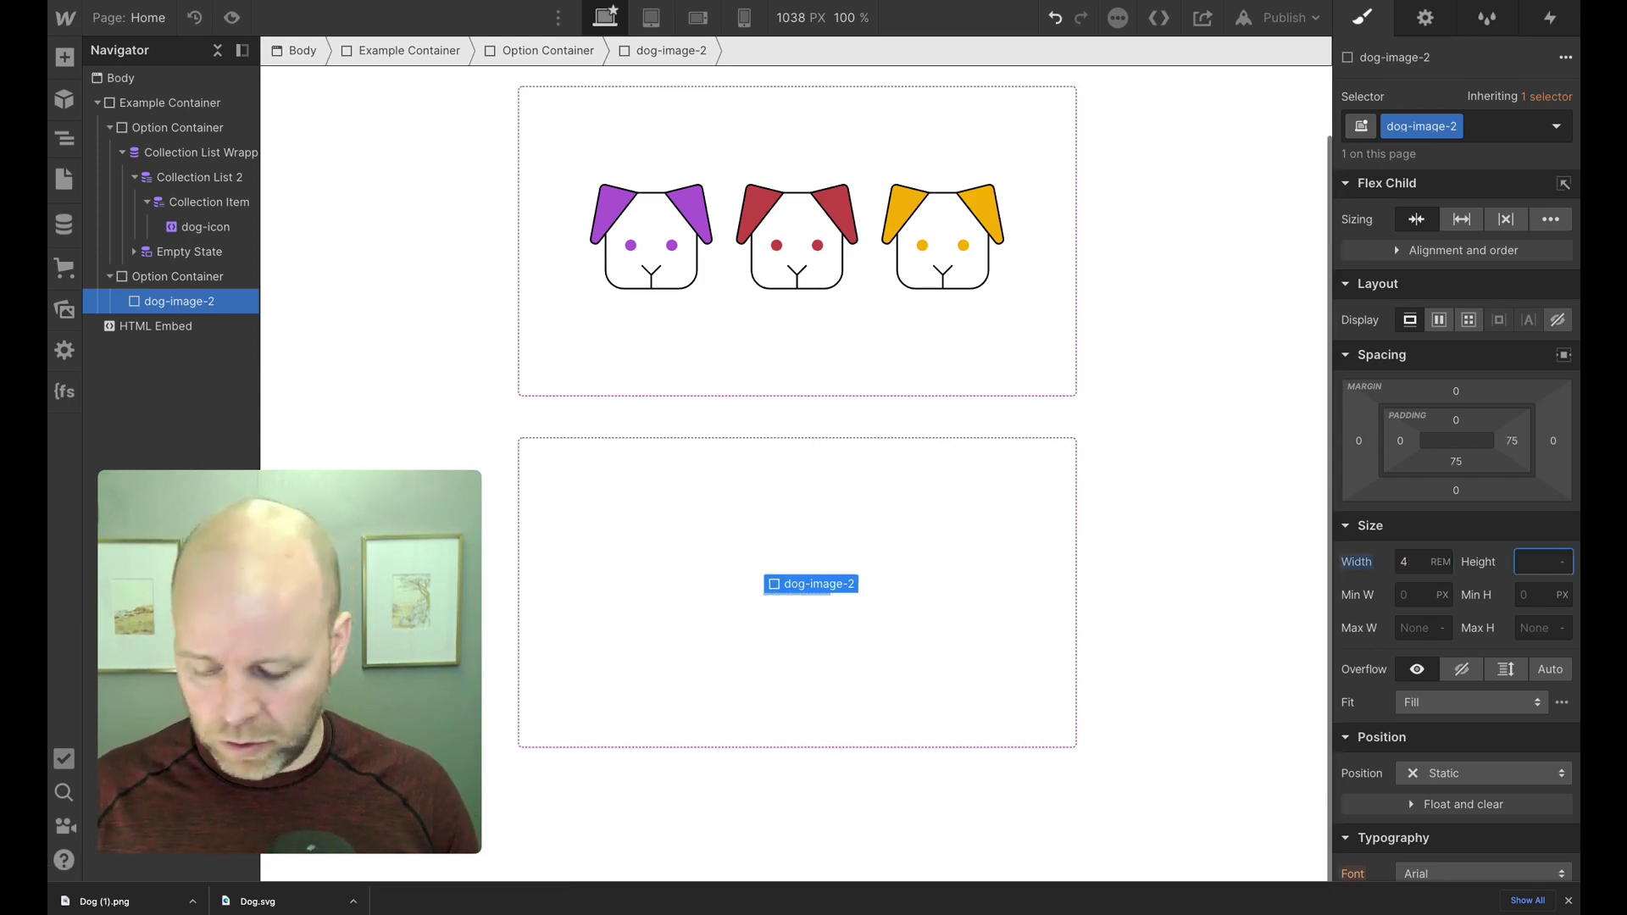
{"action": "type", "text": "em"}
{"action": "key", "text": "Return"}
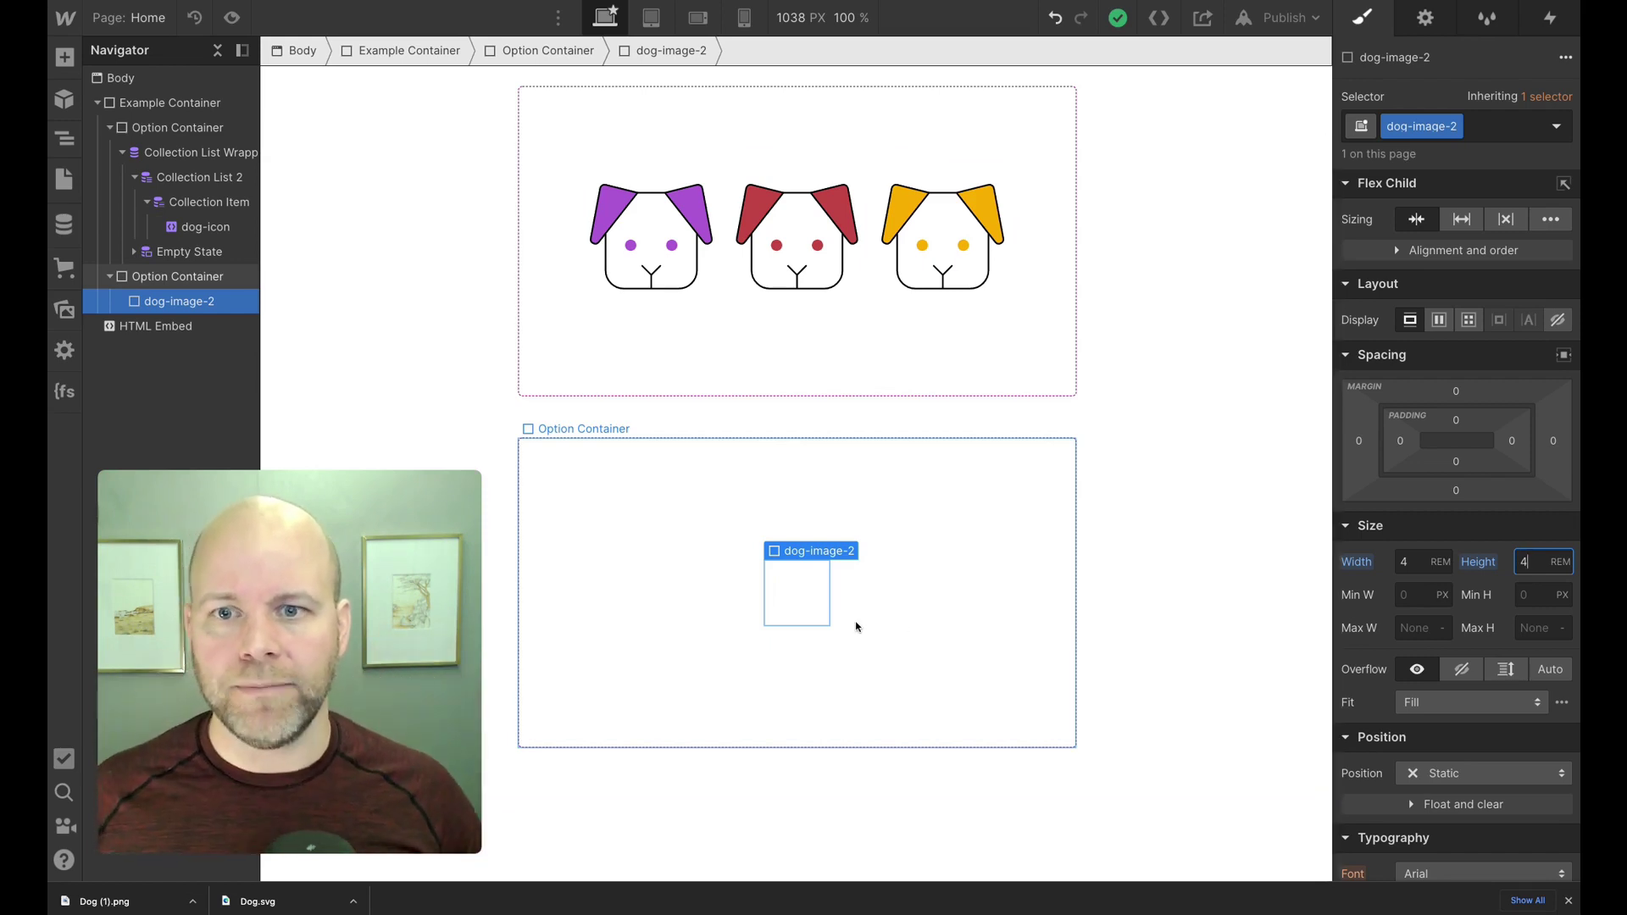
Upload Dog (1).png as the div's background image, sized Cover, positioned left-middle
{"action": "scroll", "coordinate": [1458, 752], "scroll_direction": "down", "scroll_amount": 1}
{"action": "scroll", "coordinate": [1456, 747], "scroll_direction": "down", "scroll_amount": 6}
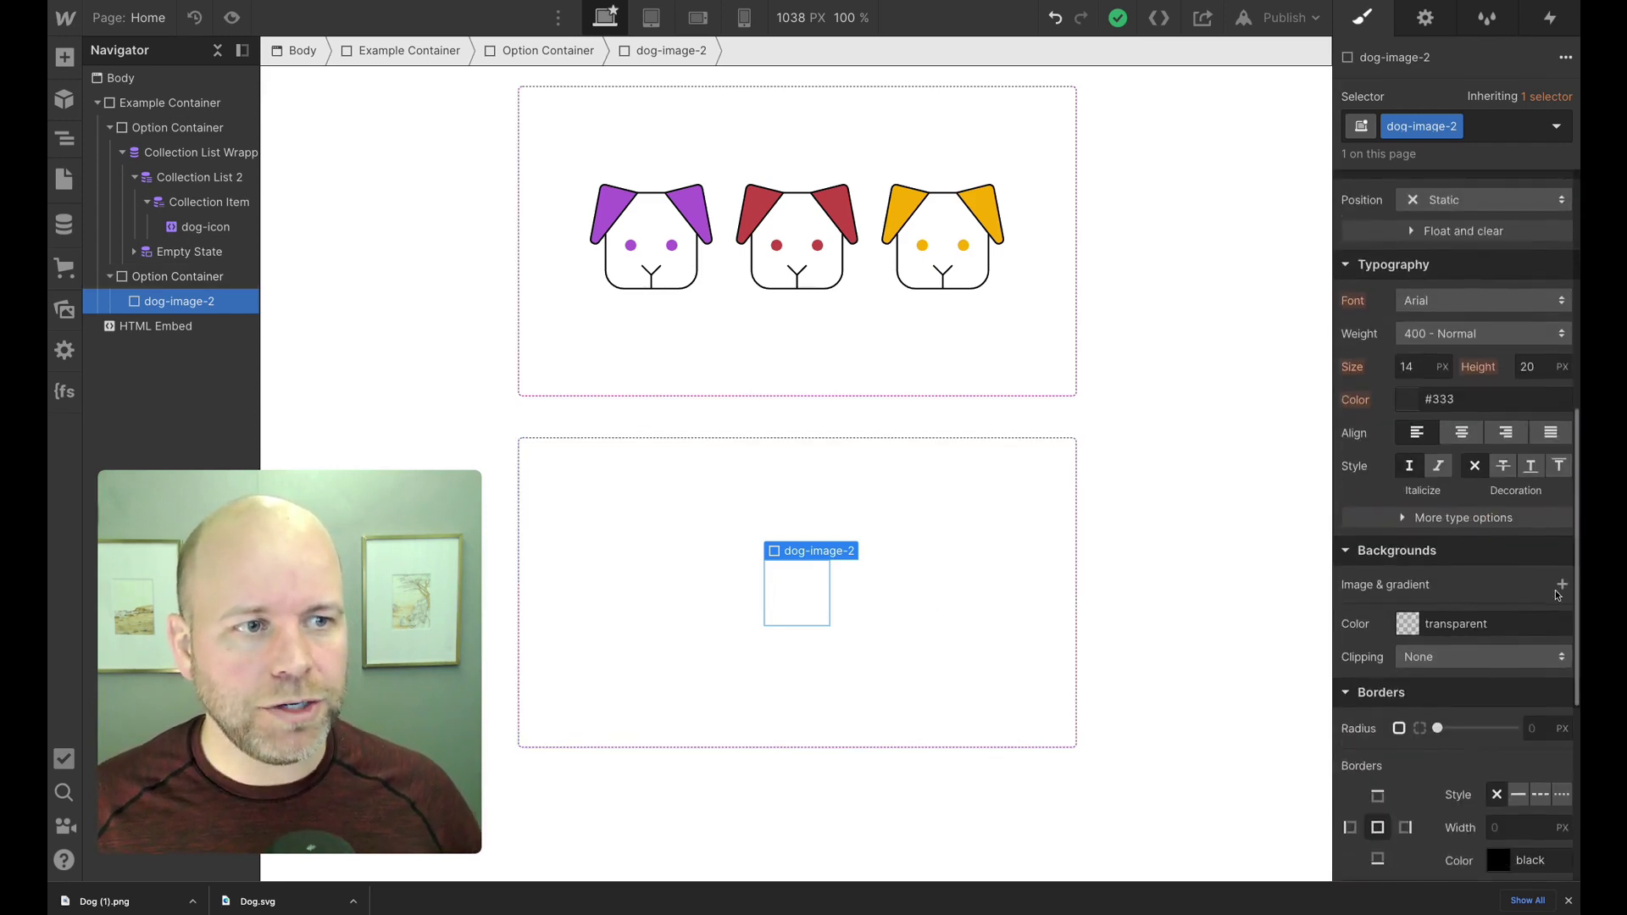
{"action": "left_click", "coordinate": [1563, 584]}
{"action": "left_click", "coordinate": [1483, 326]}
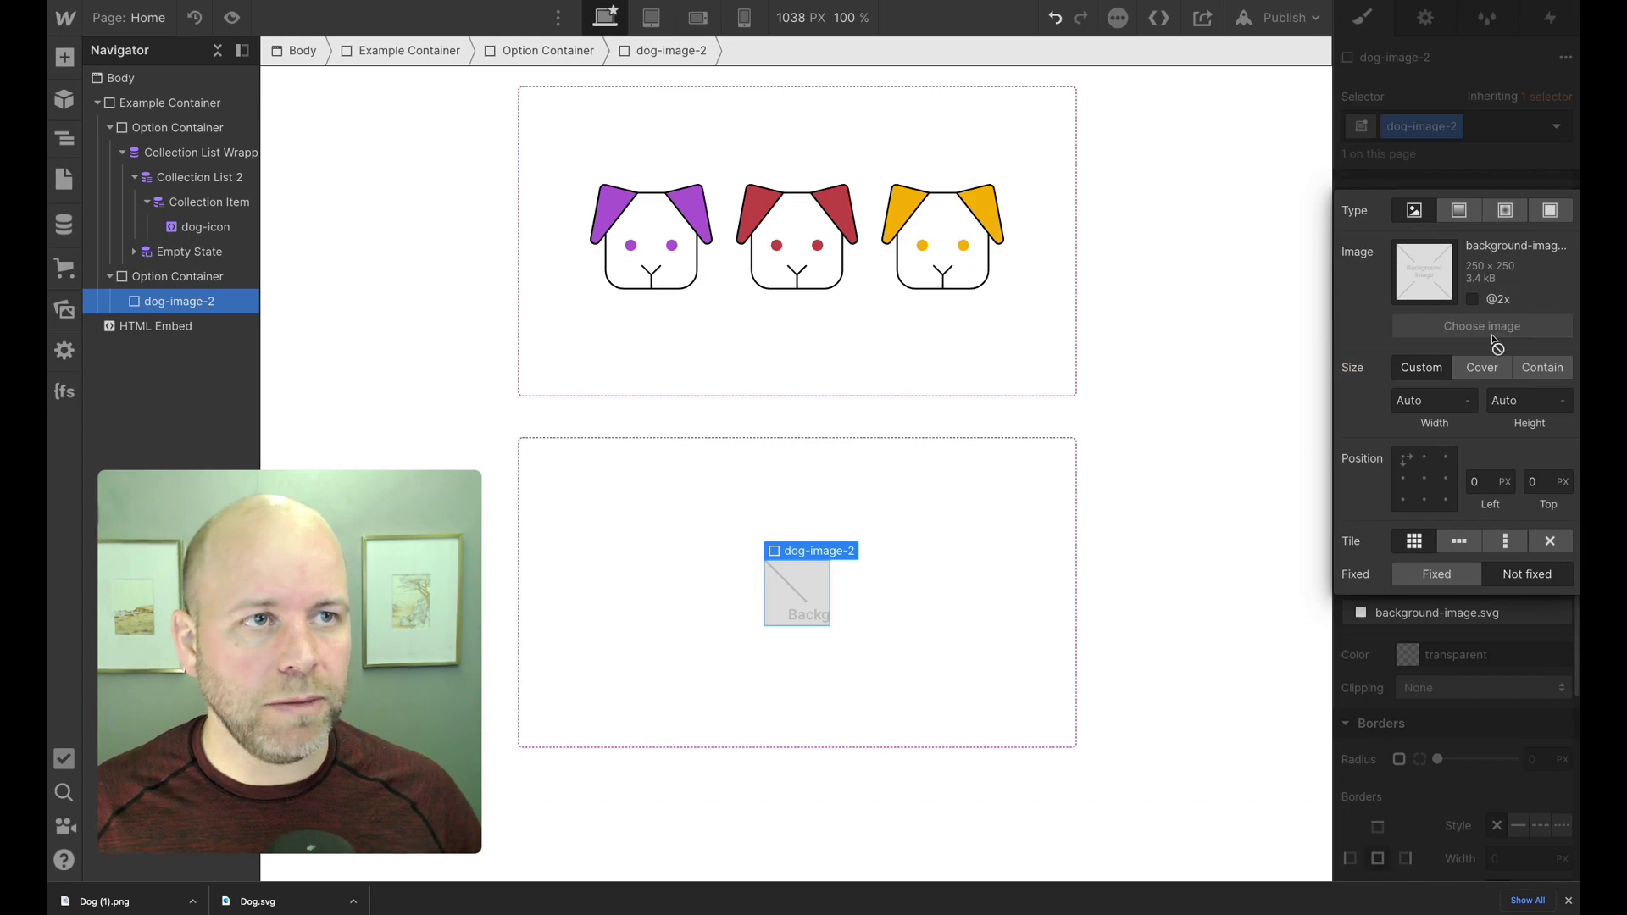
{"action": "left_click", "coordinate": [320, 106]}
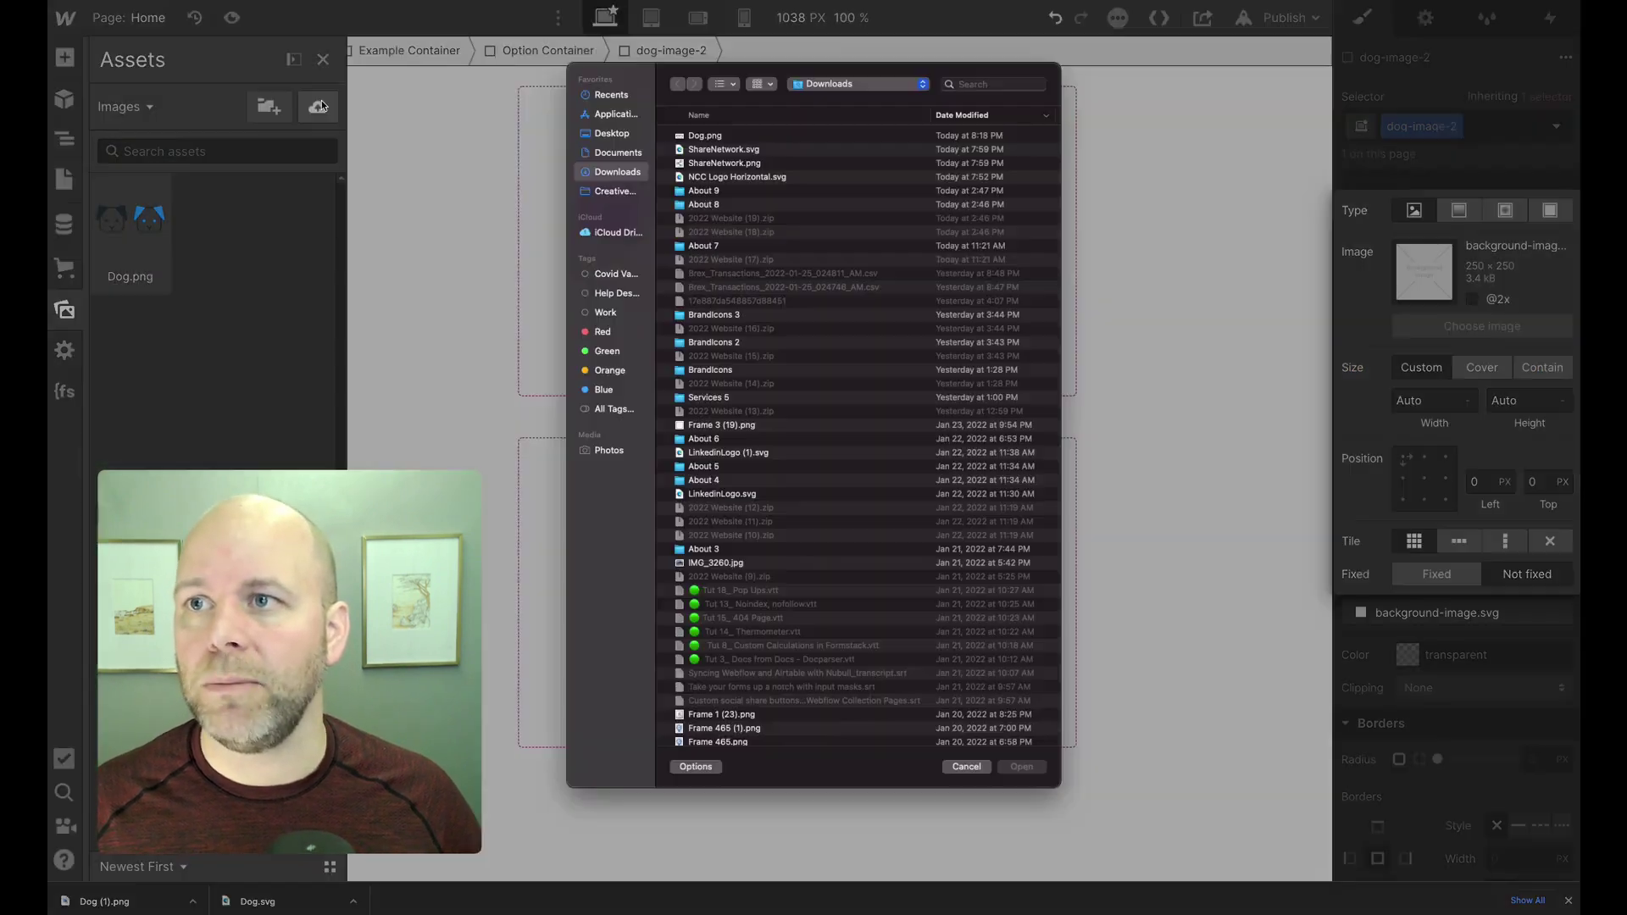
{"action": "left_click", "coordinate": [738, 145]}
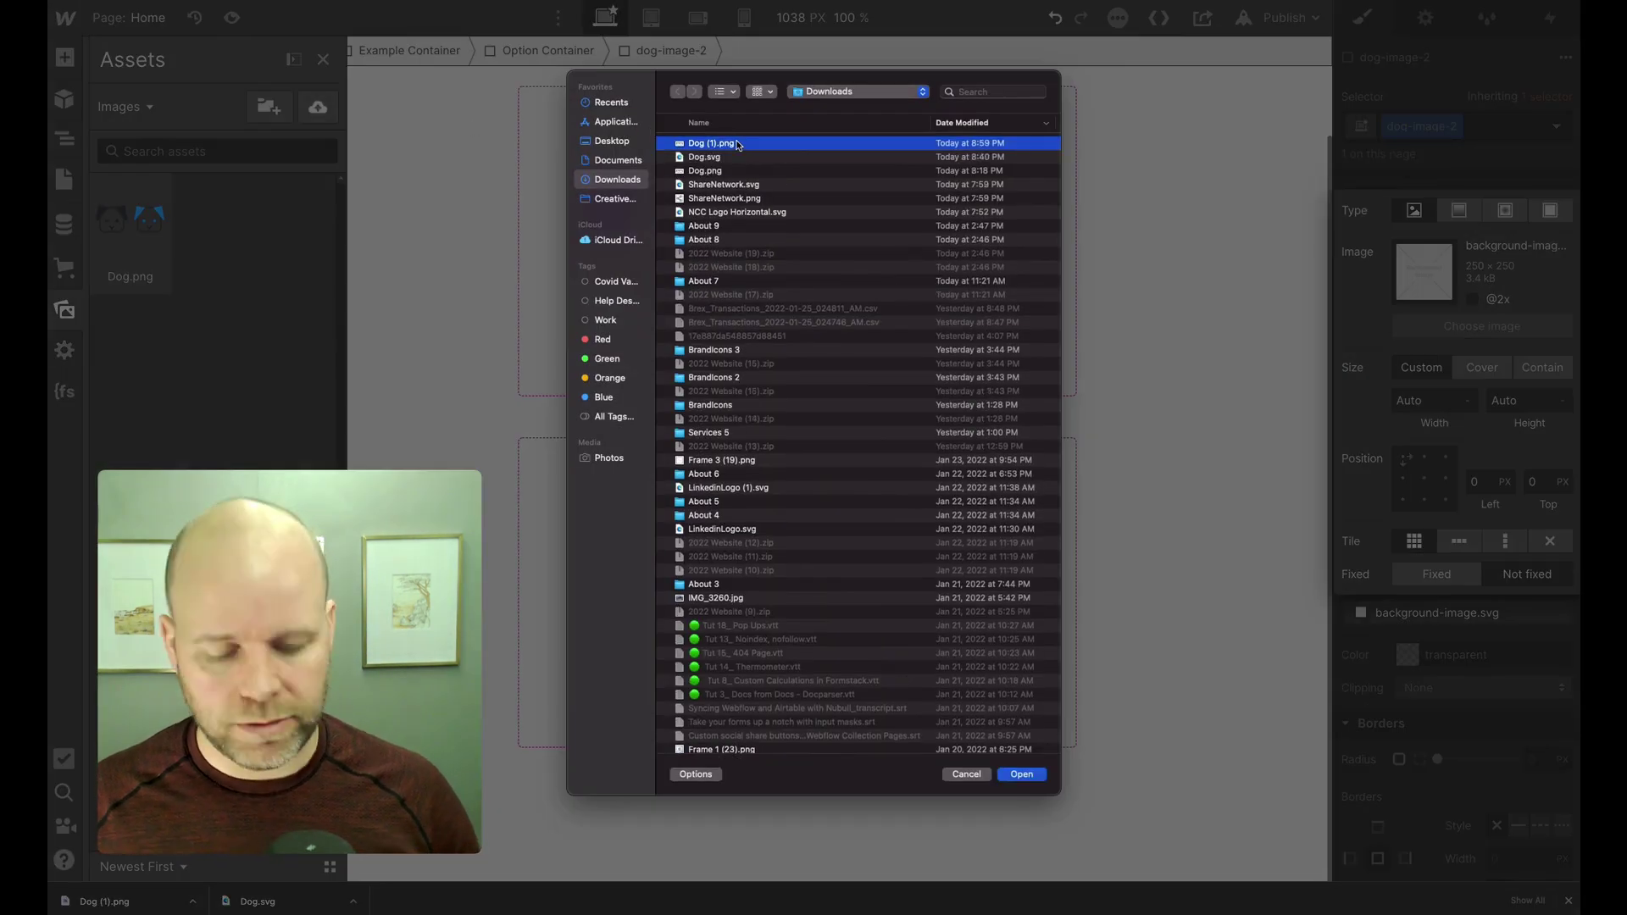
{"action": "double_click", "coordinate": [737, 144]}
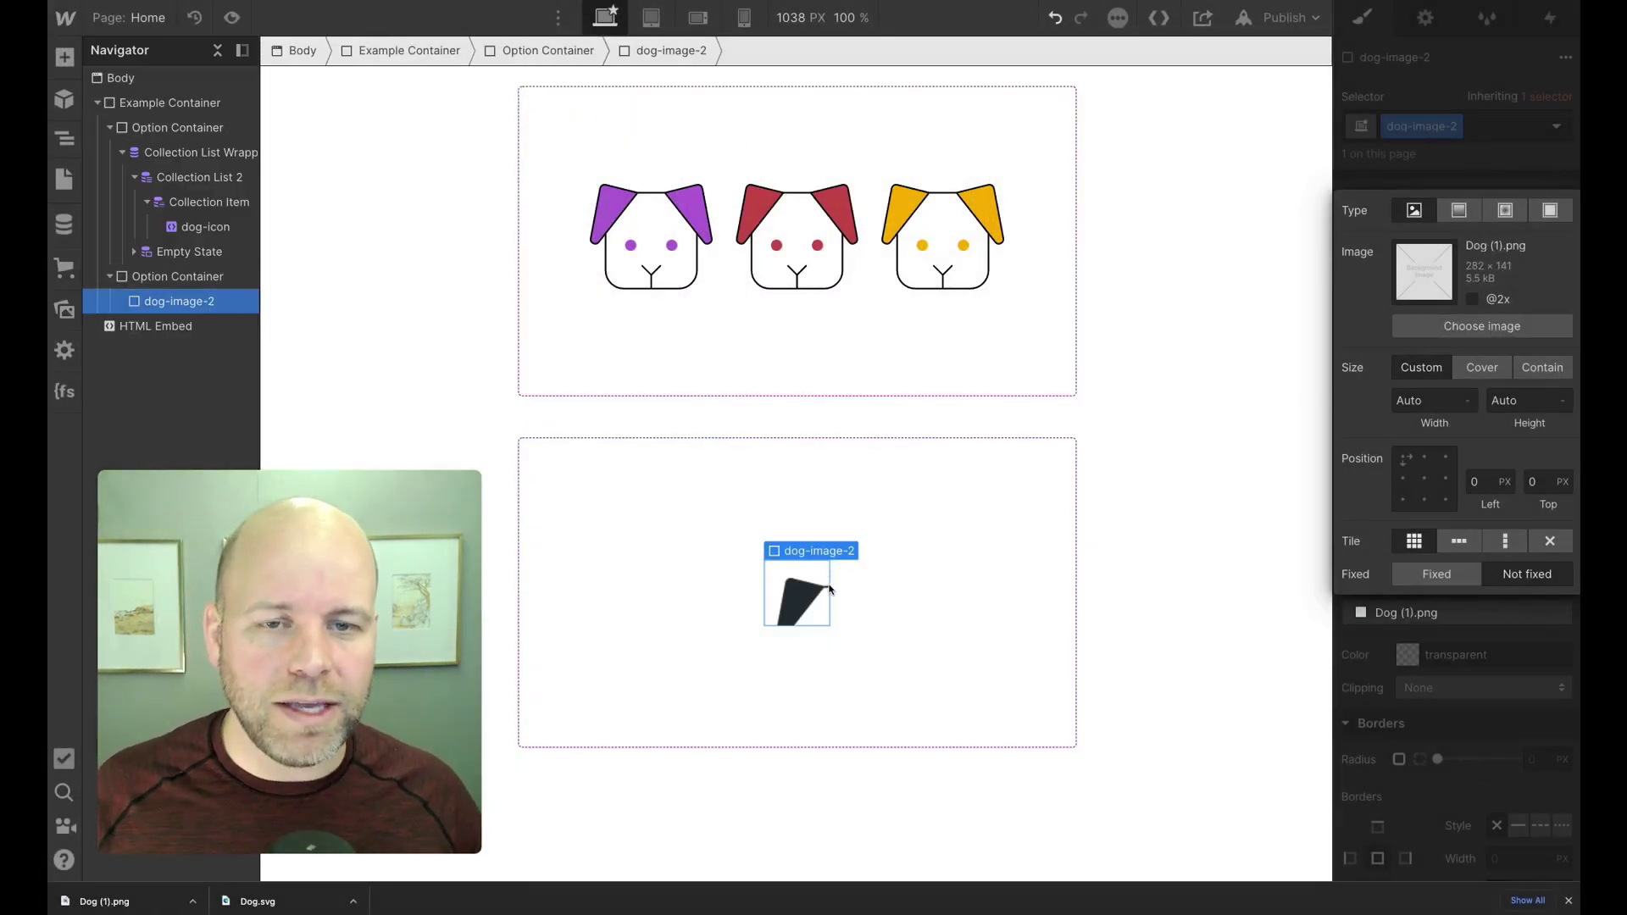
{"action": "left_click", "coordinate": [1479, 369]}
{"action": "left_click", "coordinate": [1407, 480]}
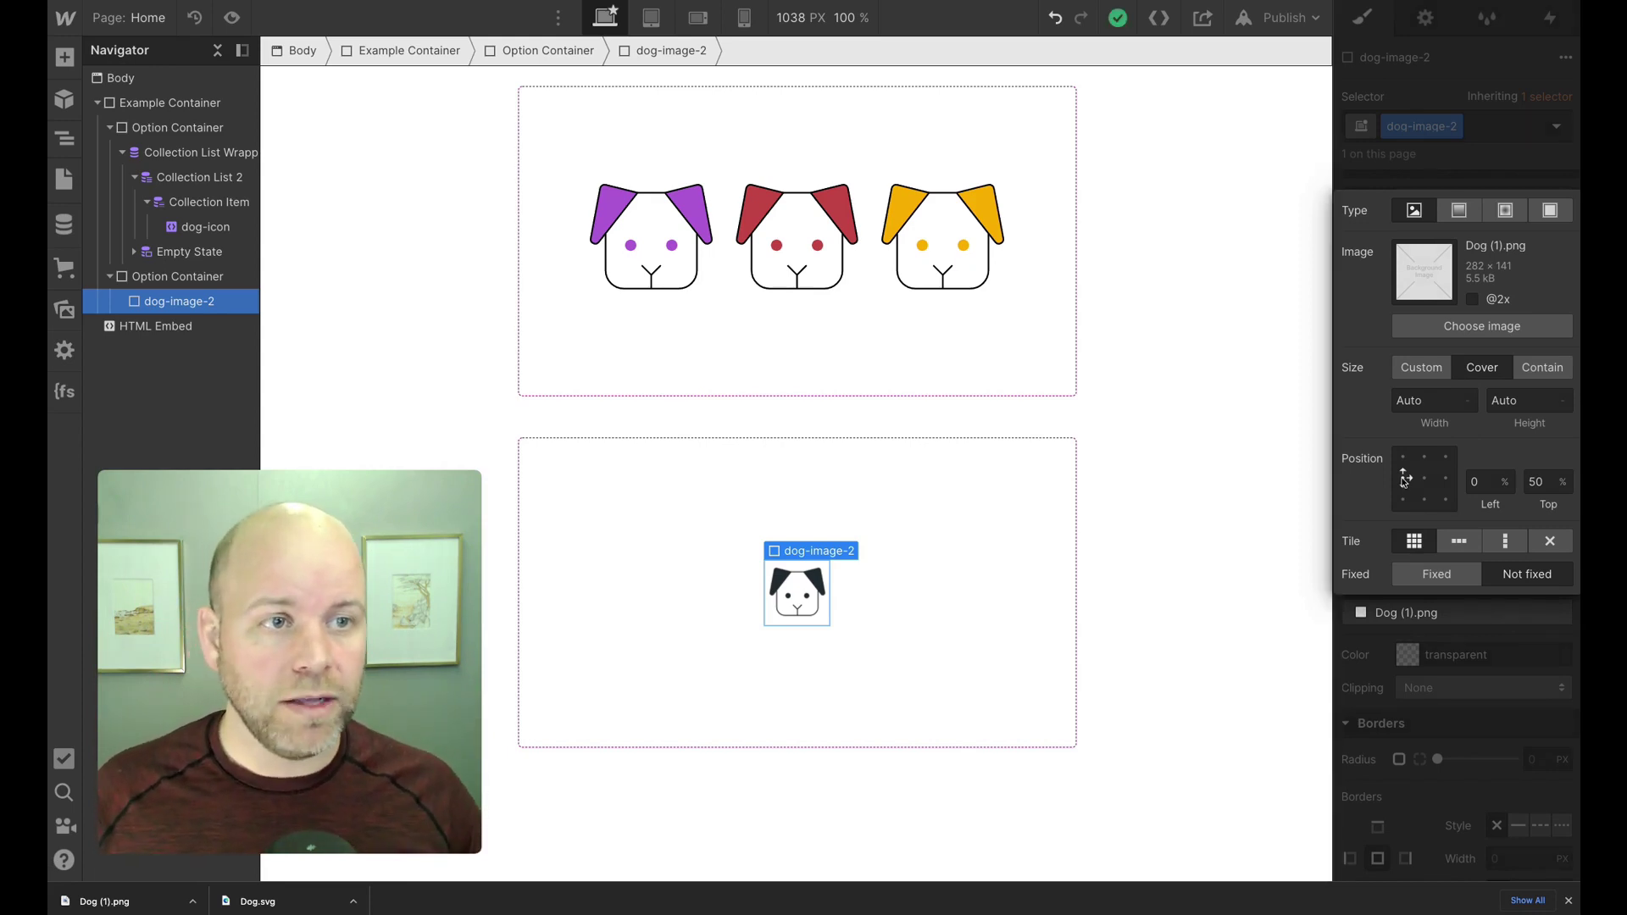
Select the dog-image-2 div and switch its selector to the Hover state
{"action": "left_click", "coordinate": [992, 629]}
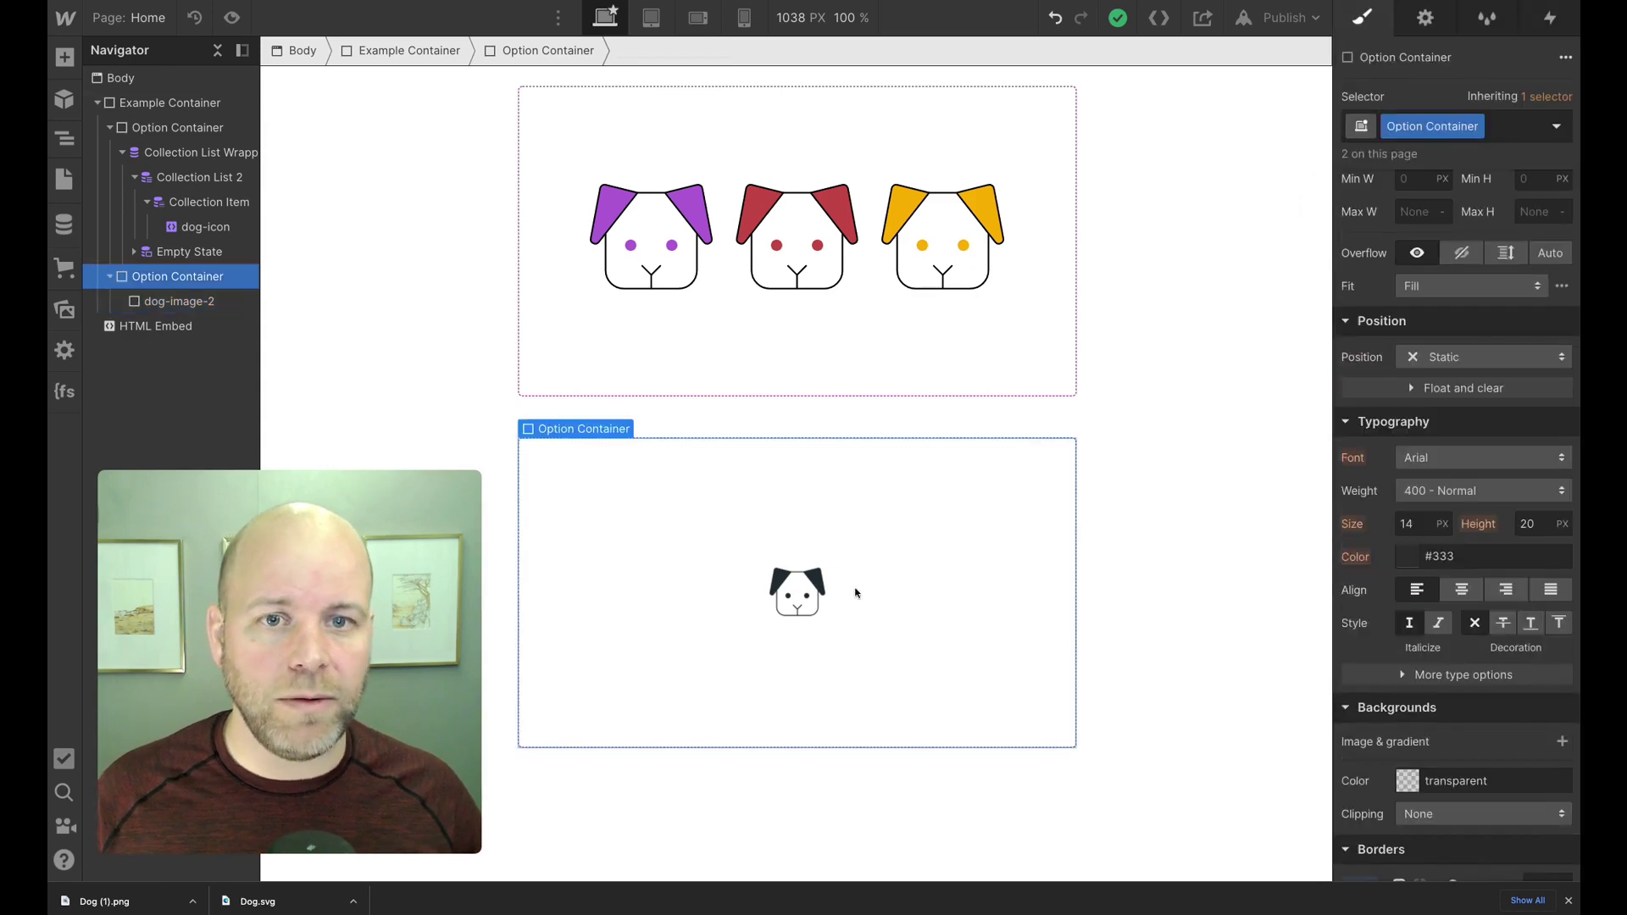
{"action": "left_click", "coordinate": [813, 574]}
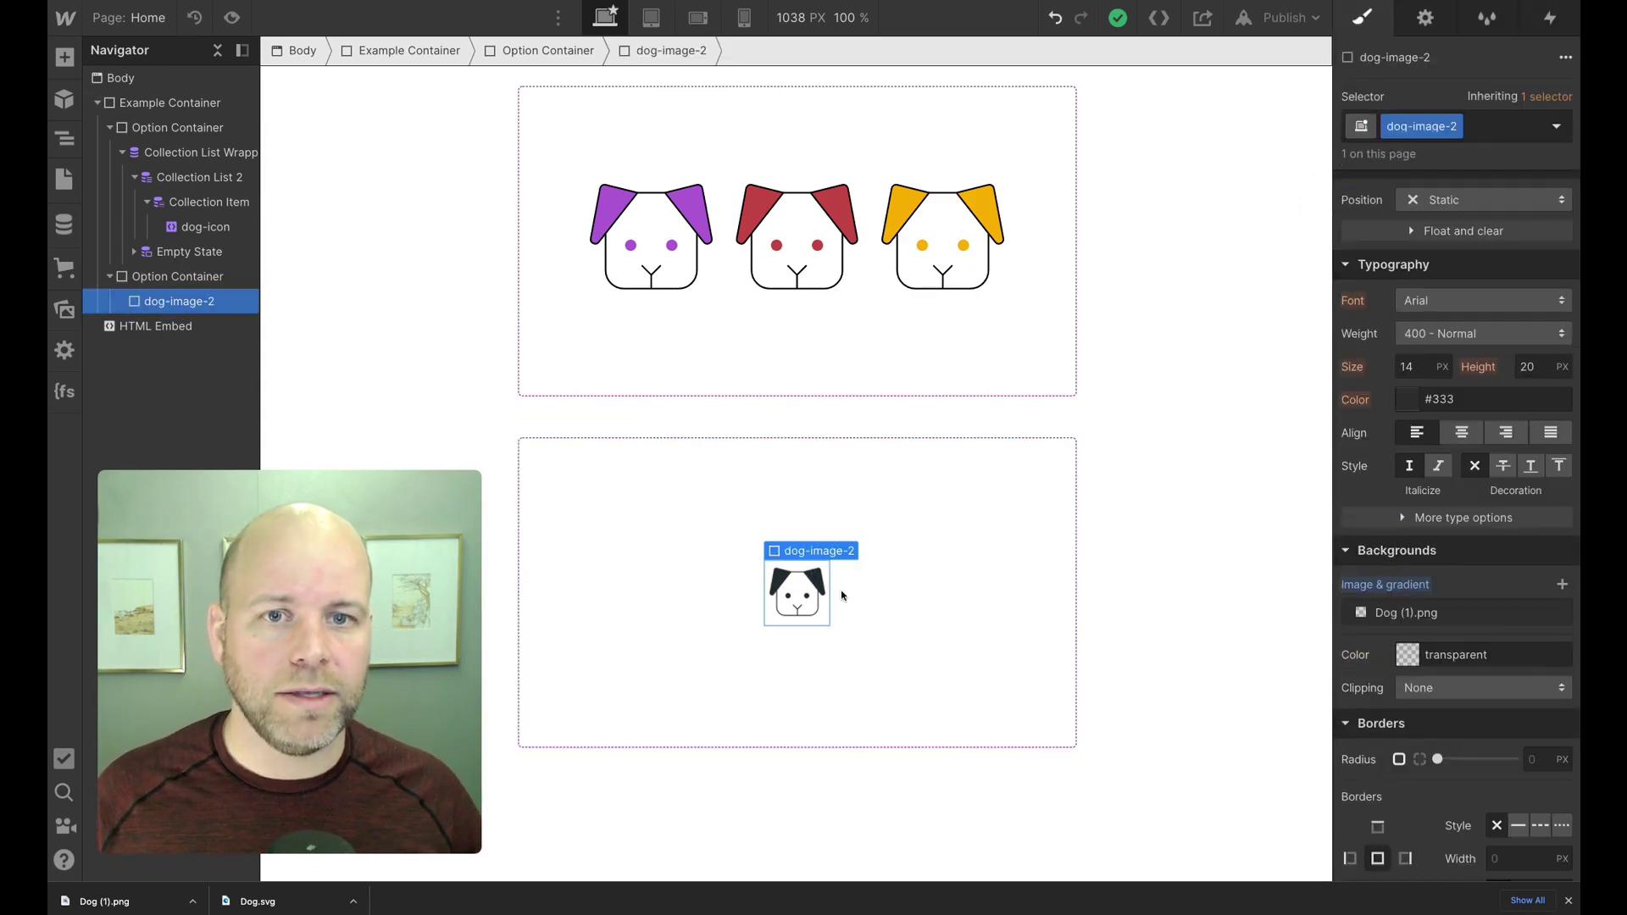
{"action": "left_click", "coordinate": [1557, 127]}
{"action": "left_click", "coordinate": [1407, 218]}
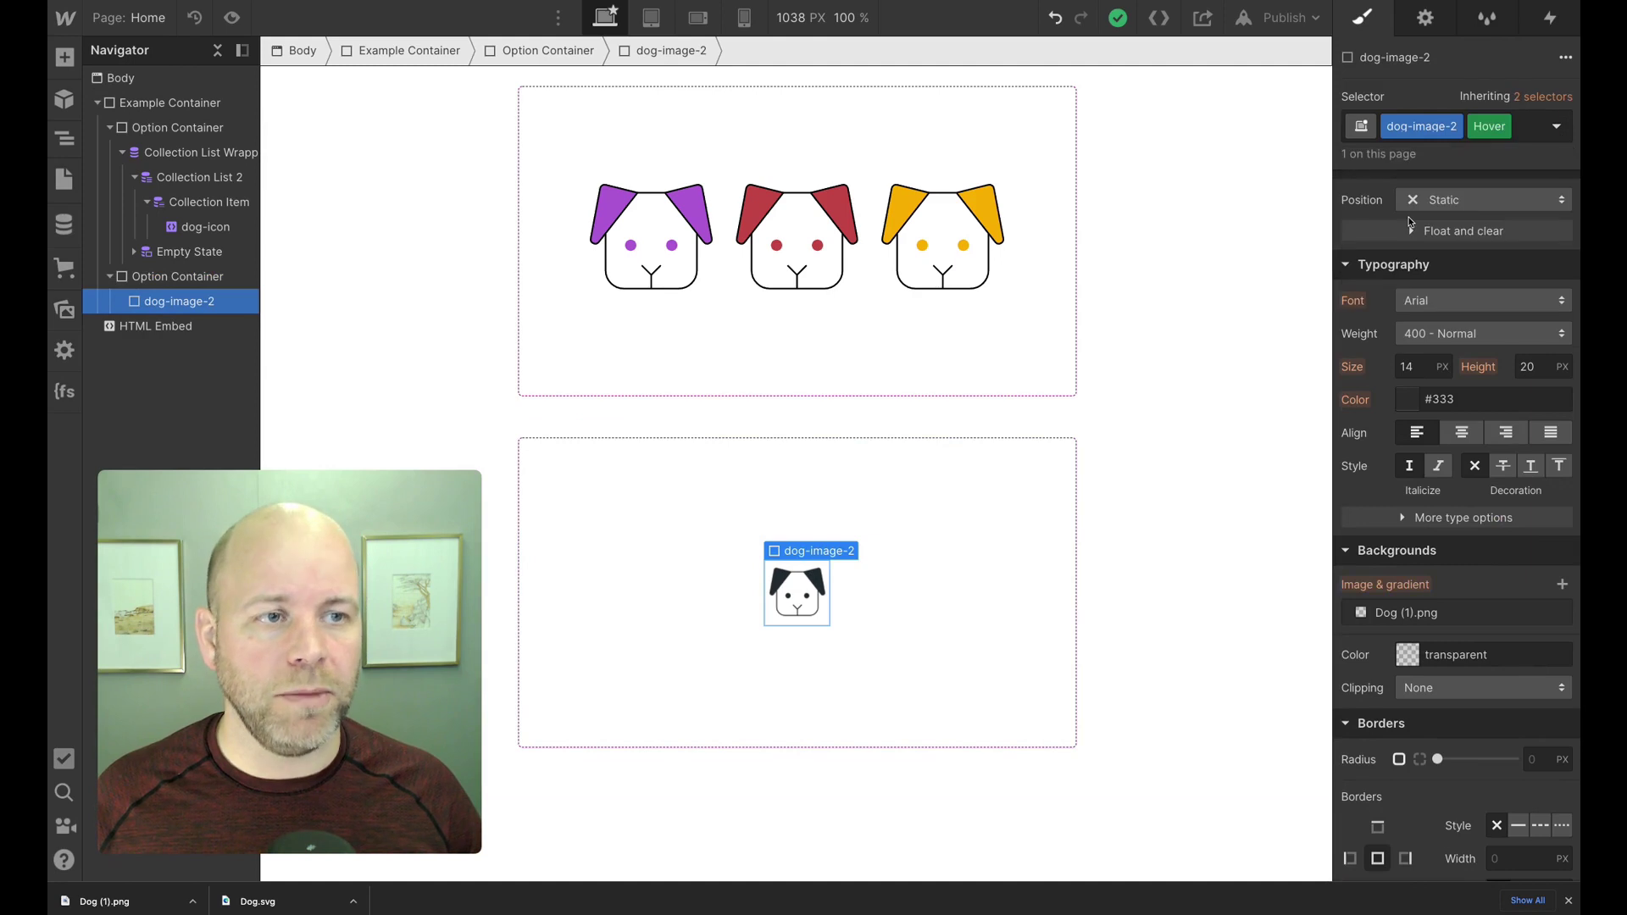
Set the hover Dog (1).png background position to right-middle (100% left, 50% top)
{"action": "left_click", "coordinate": [1475, 612]}
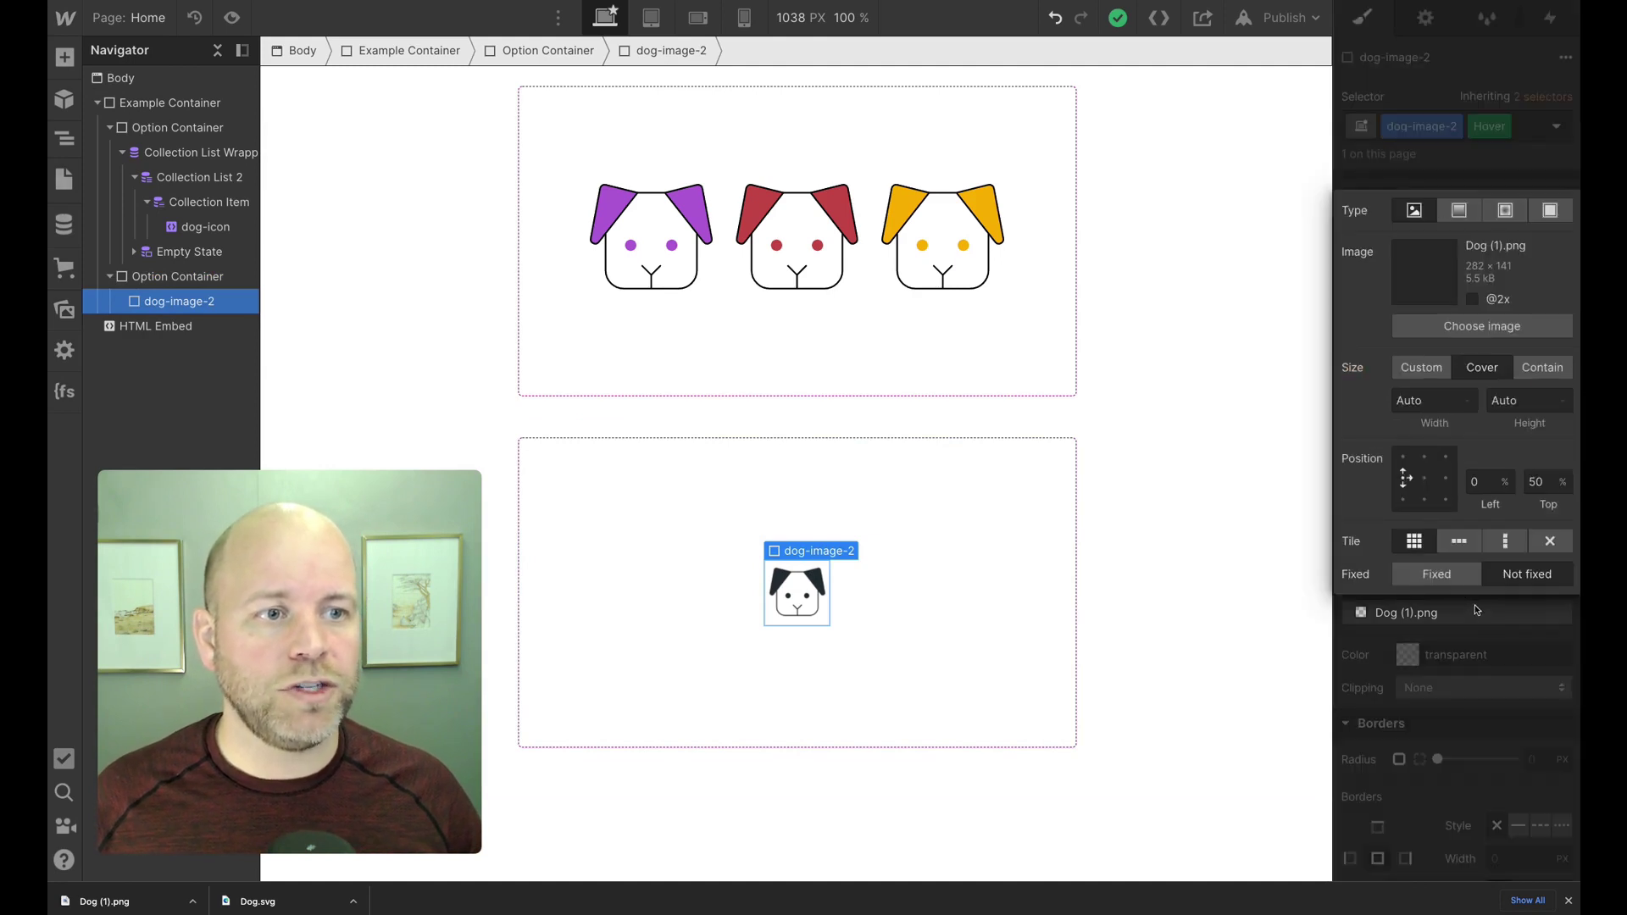
{"action": "left_click", "coordinate": [1447, 480]}
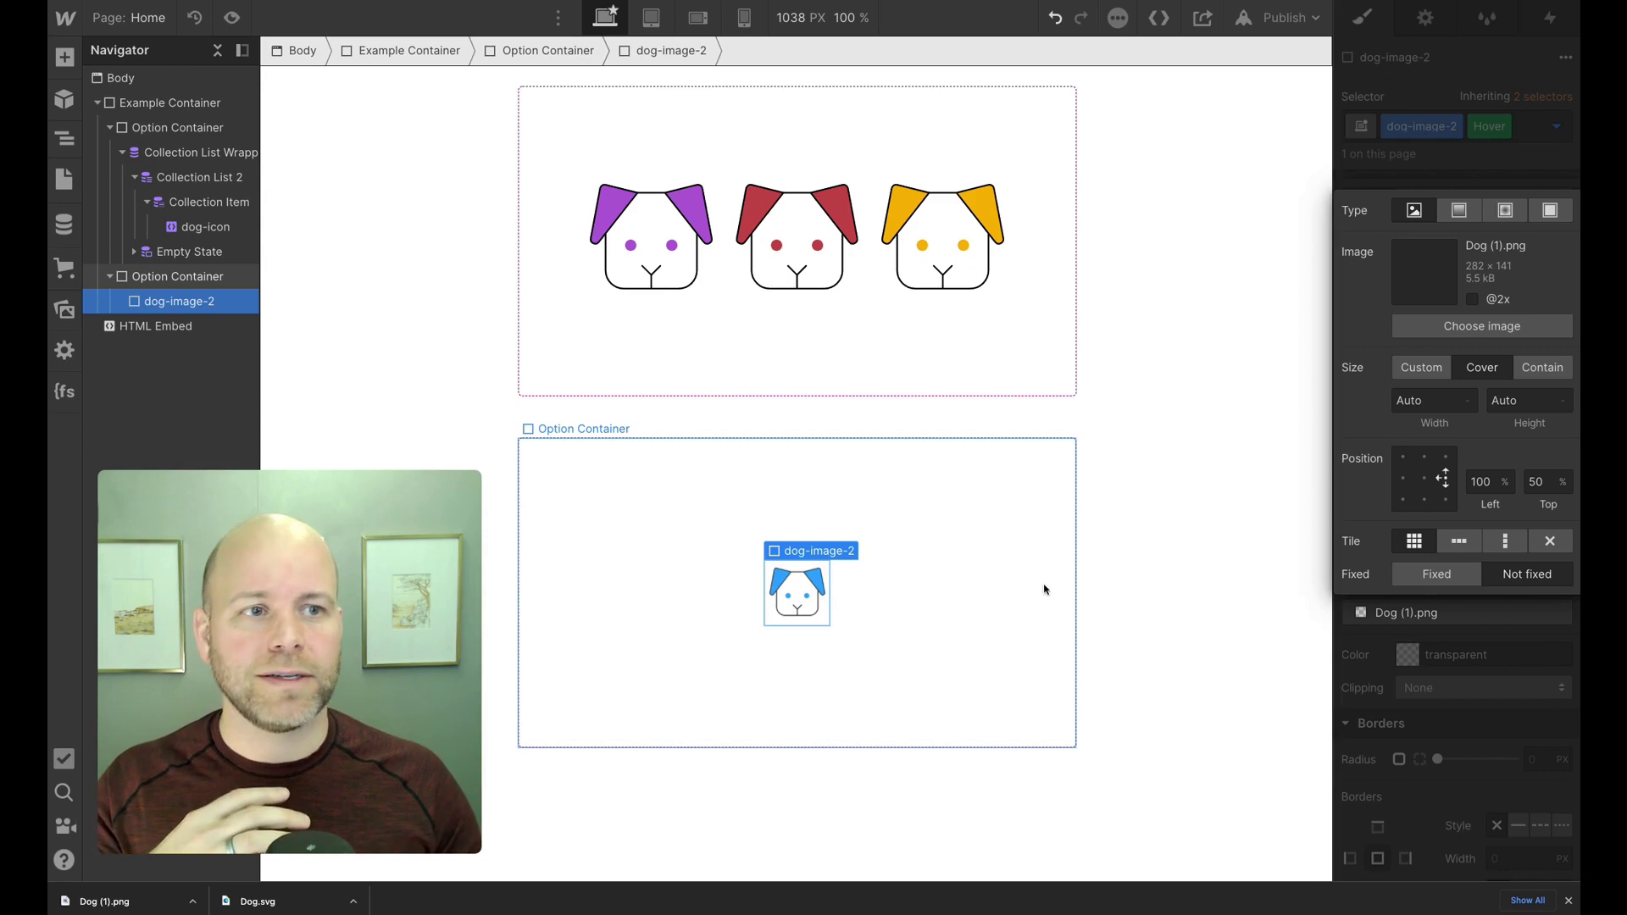
{"action": "scroll", "coordinate": [1422, 200], "scroll_direction": "up", "scroll_amount": 1}
{"action": "left_click", "coordinate": [1082, 552]}
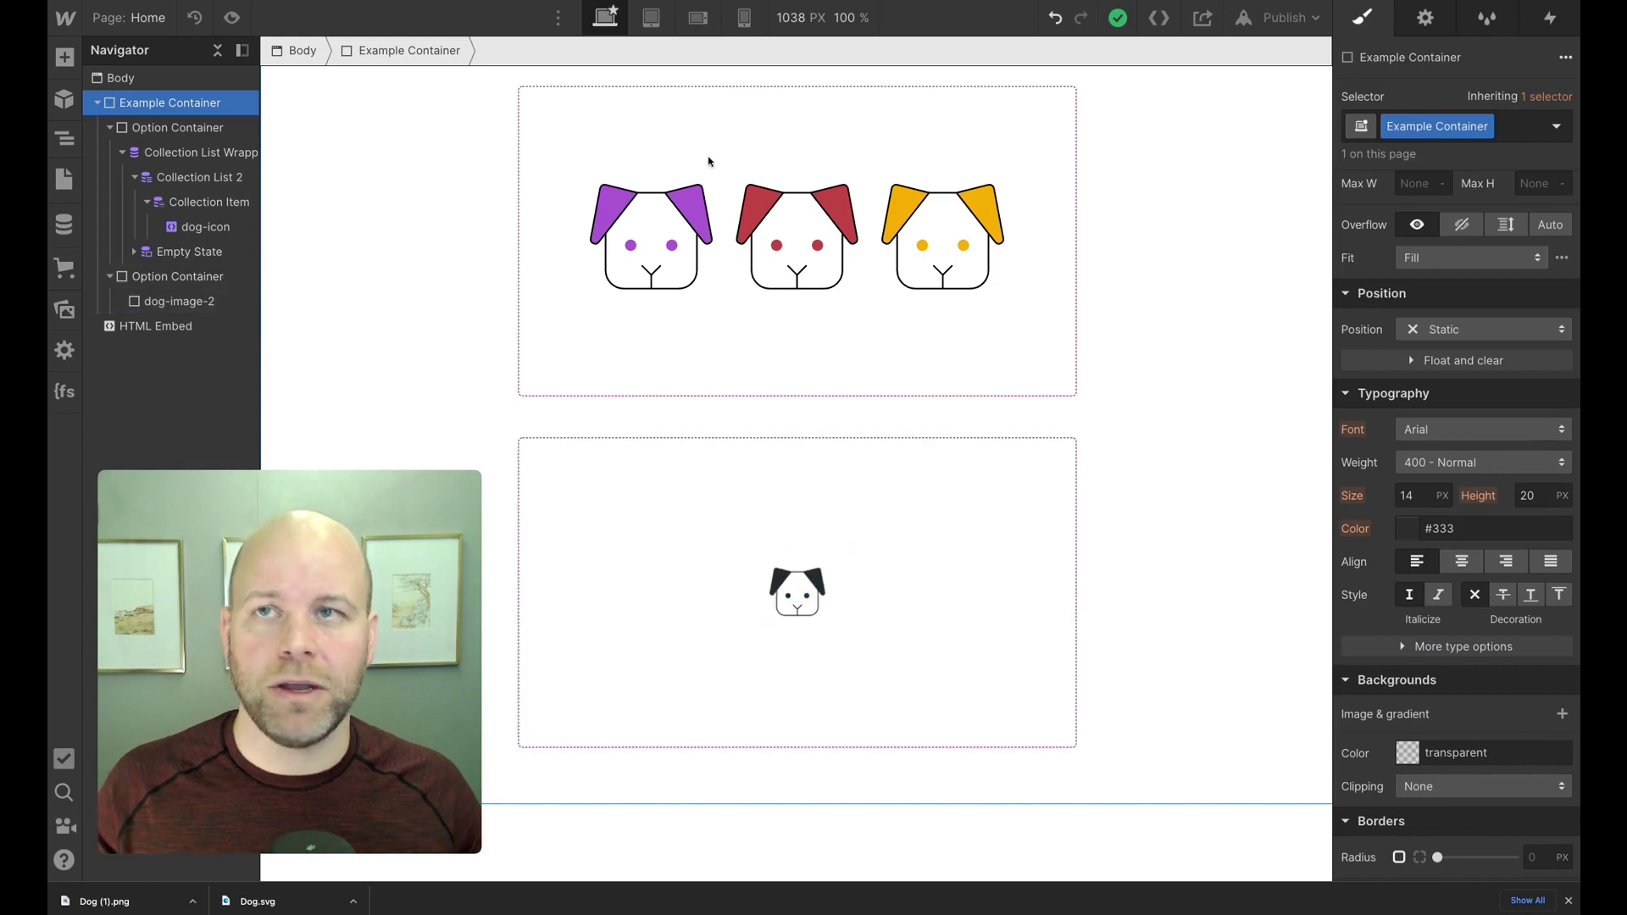
{"action": "left_click", "coordinate": [231, 17]}
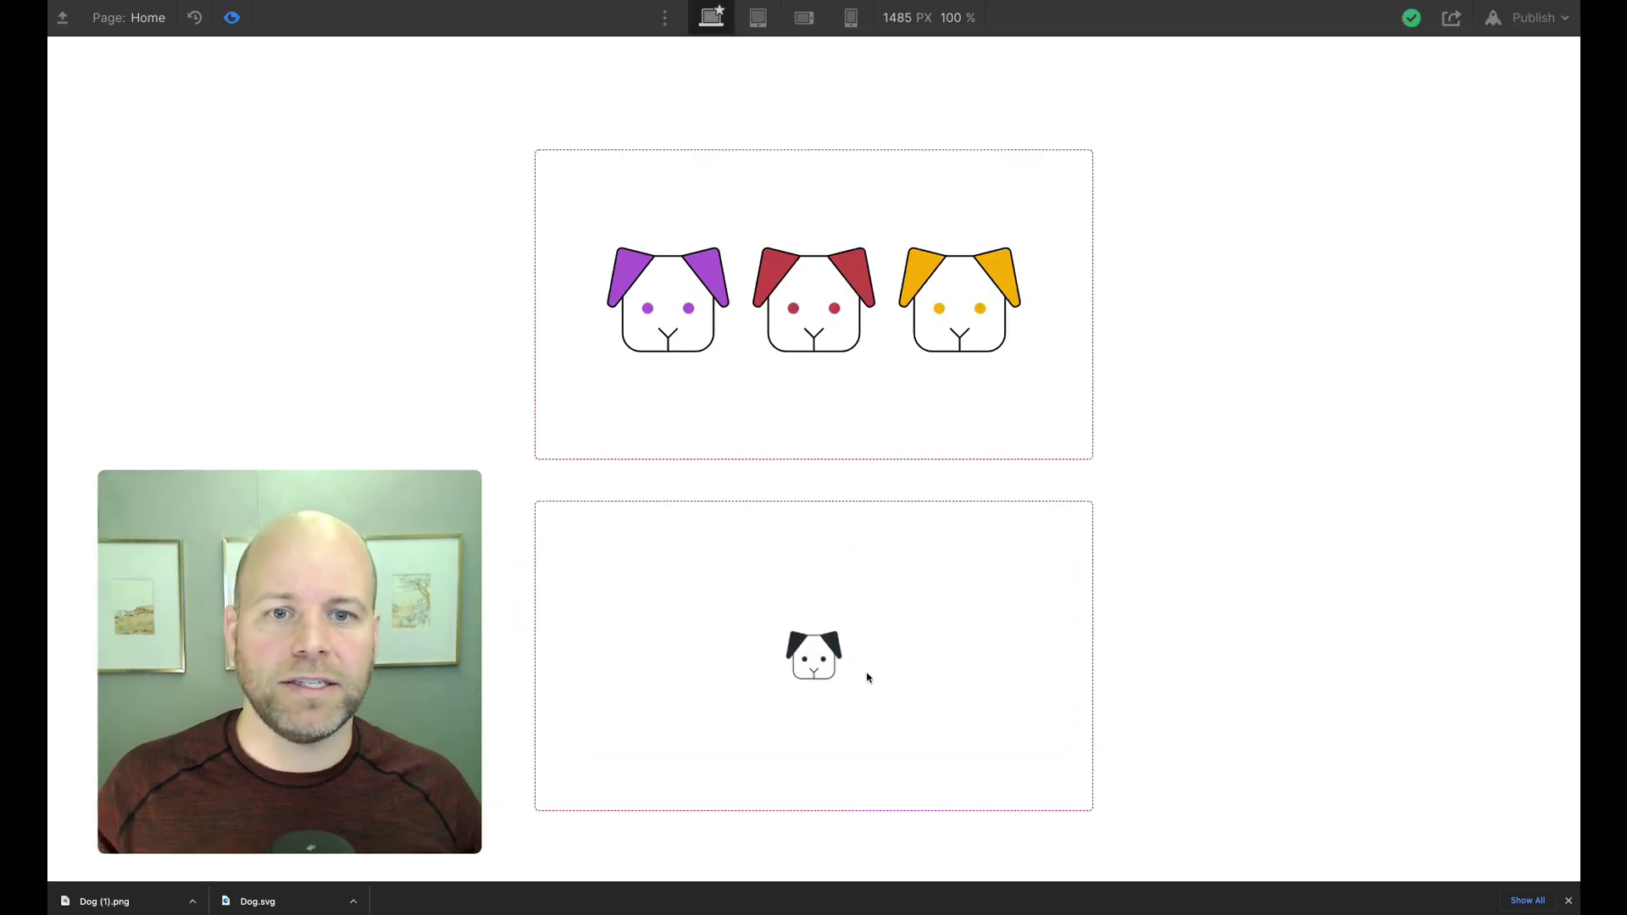
{"action": "key", "text": "super+equal"}
{"action": "key", "text": "super+equal"}
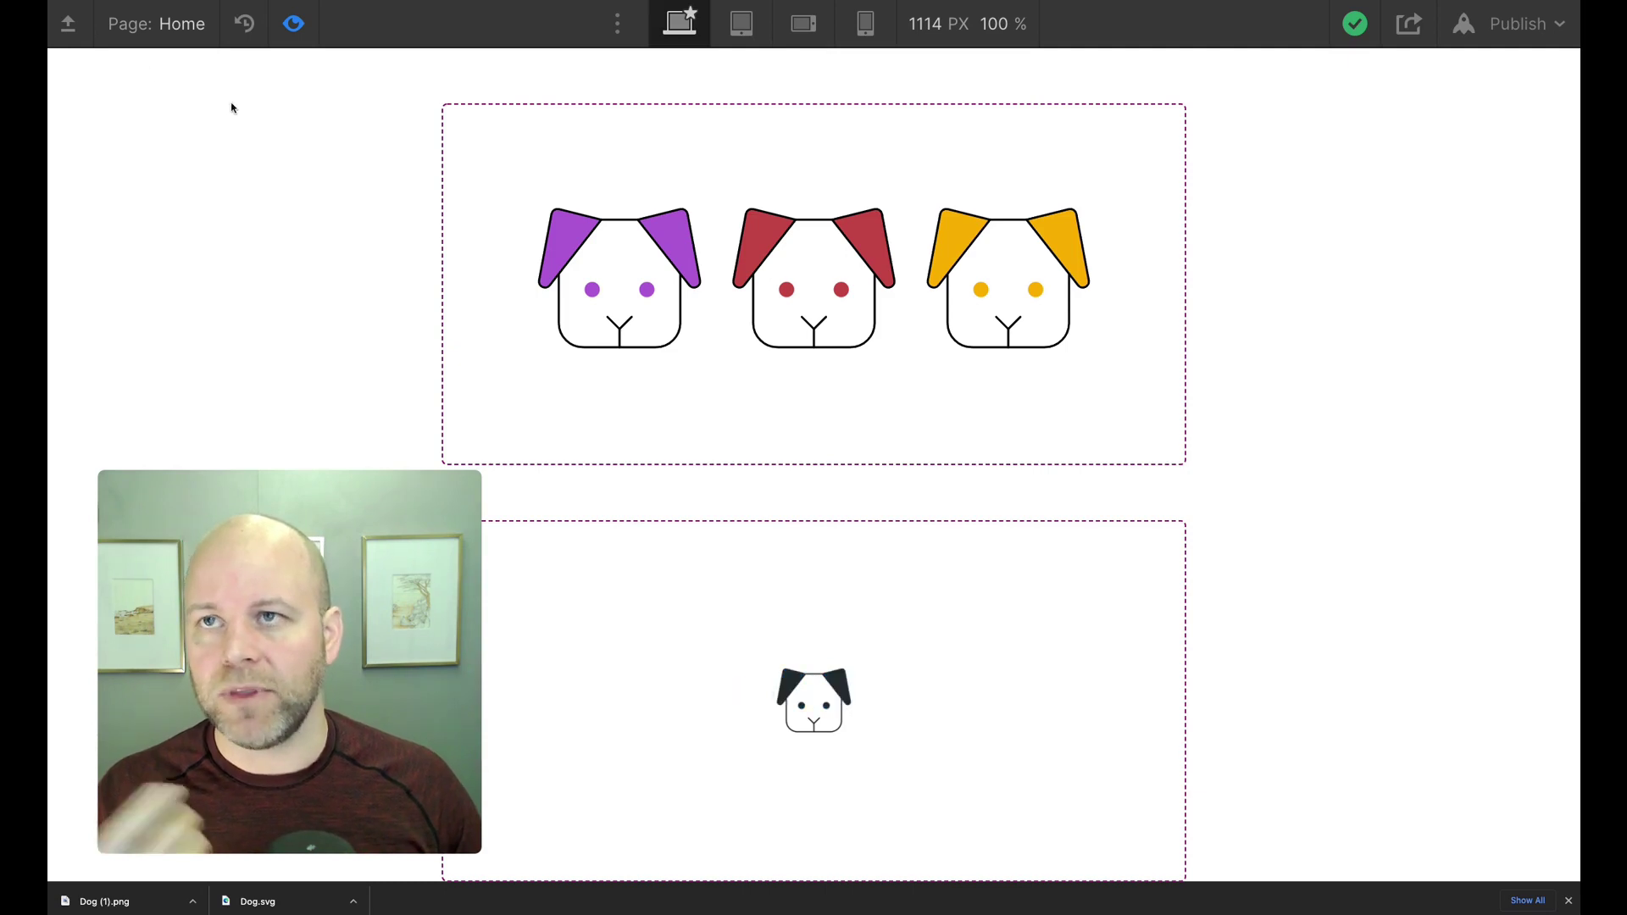
{"action": "left_click", "coordinate": [294, 22]}
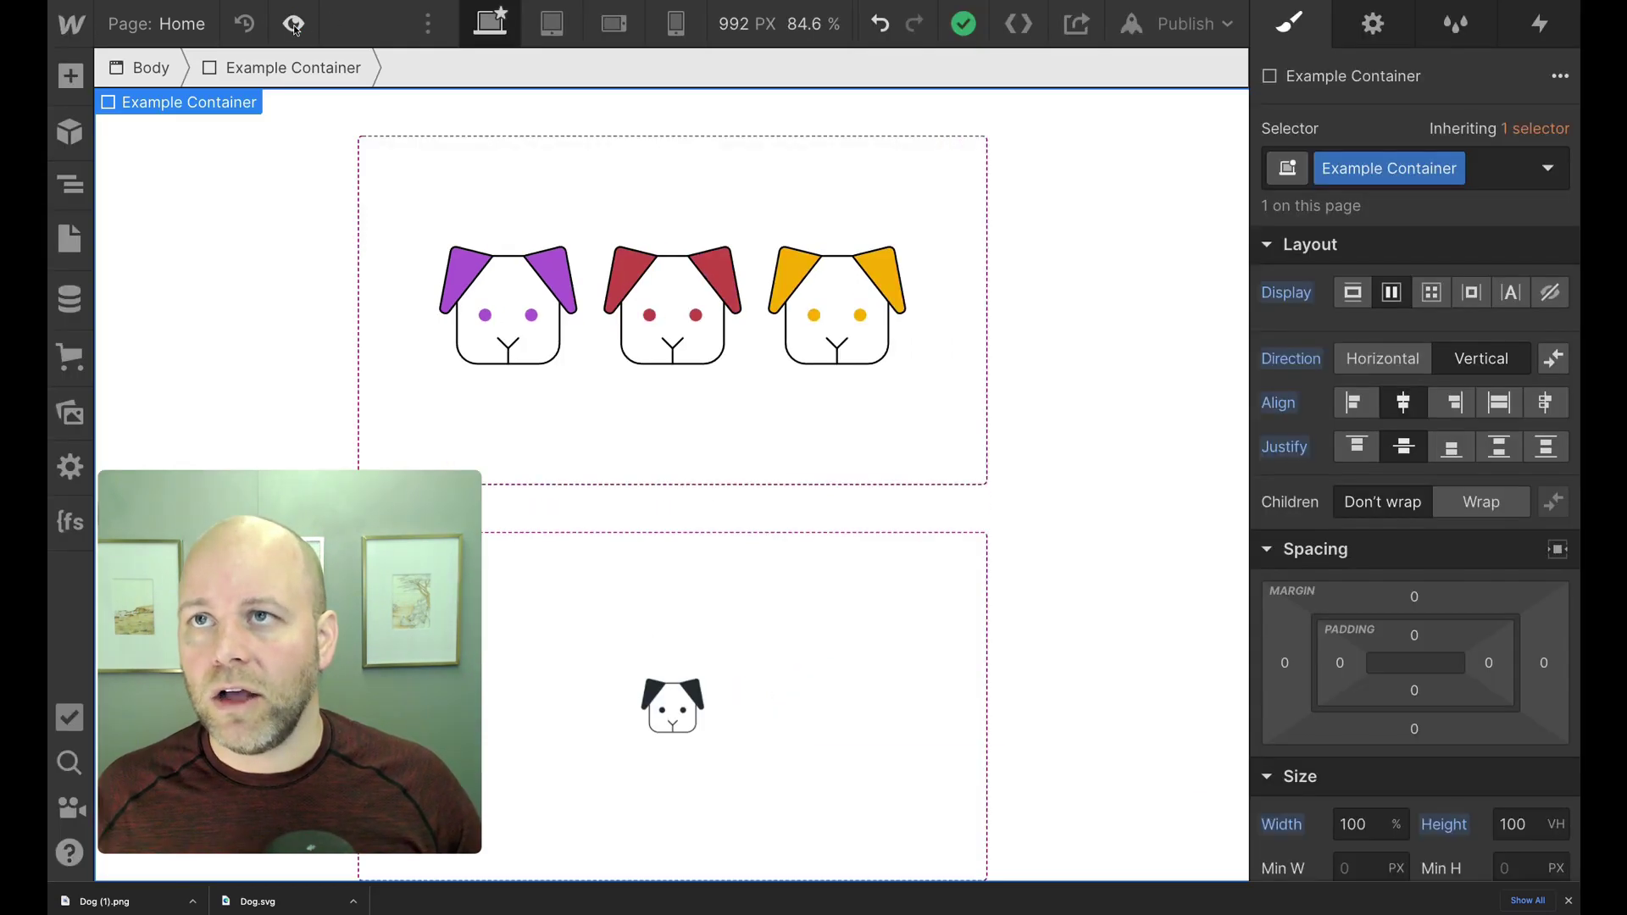
{"action": "left_click", "coordinate": [674, 709]}
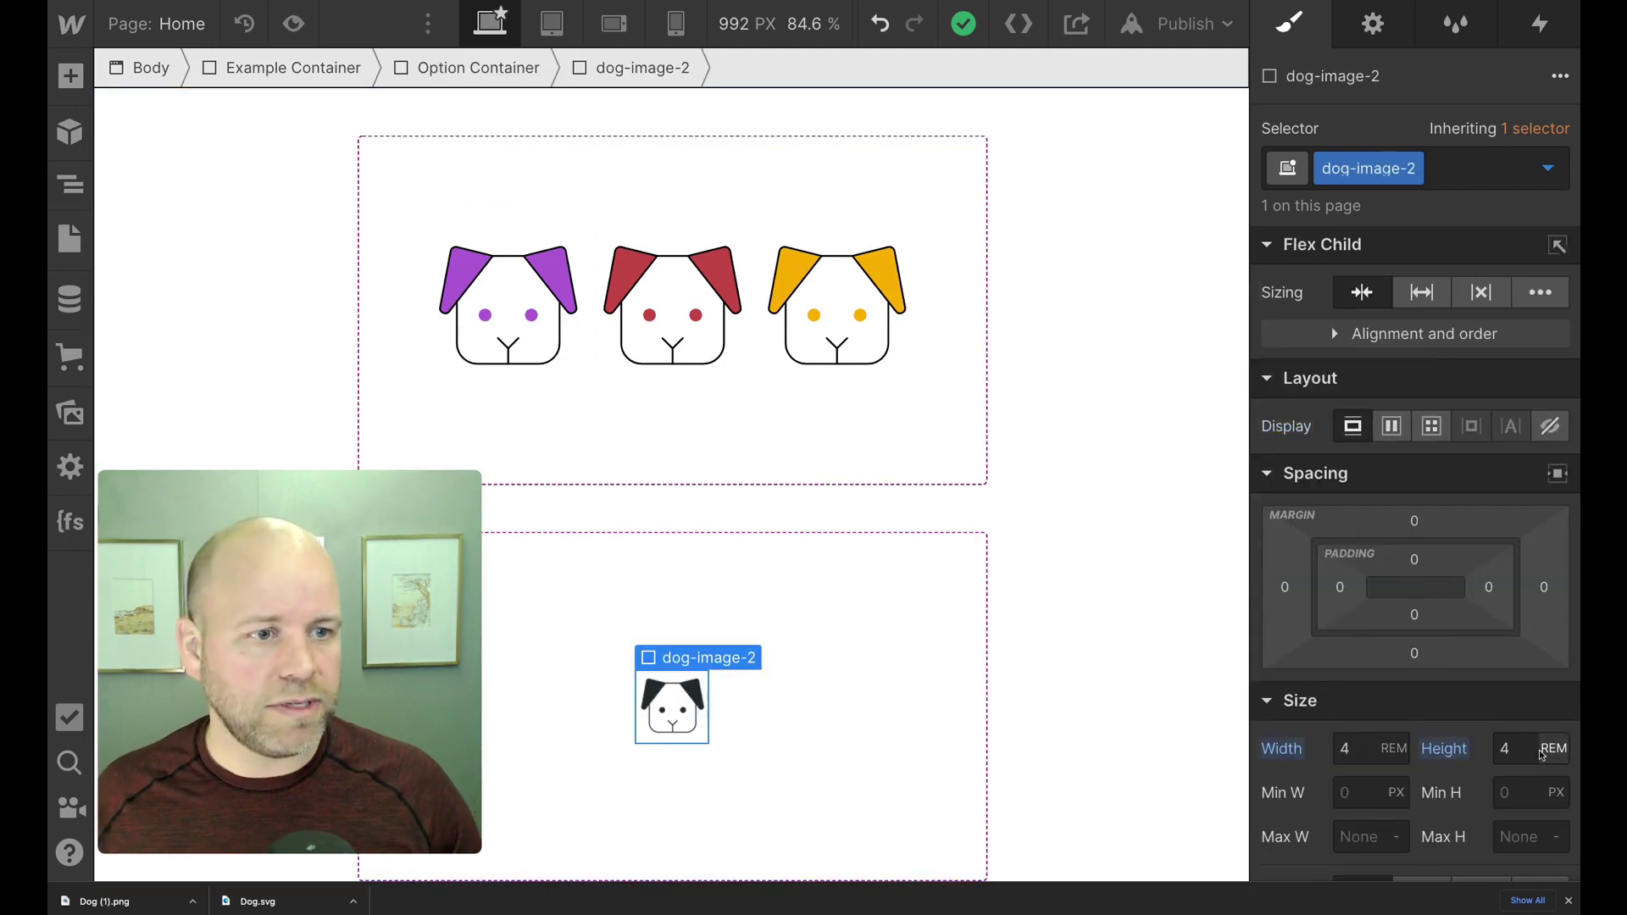
{"action": "left_click", "coordinate": [1364, 752]}
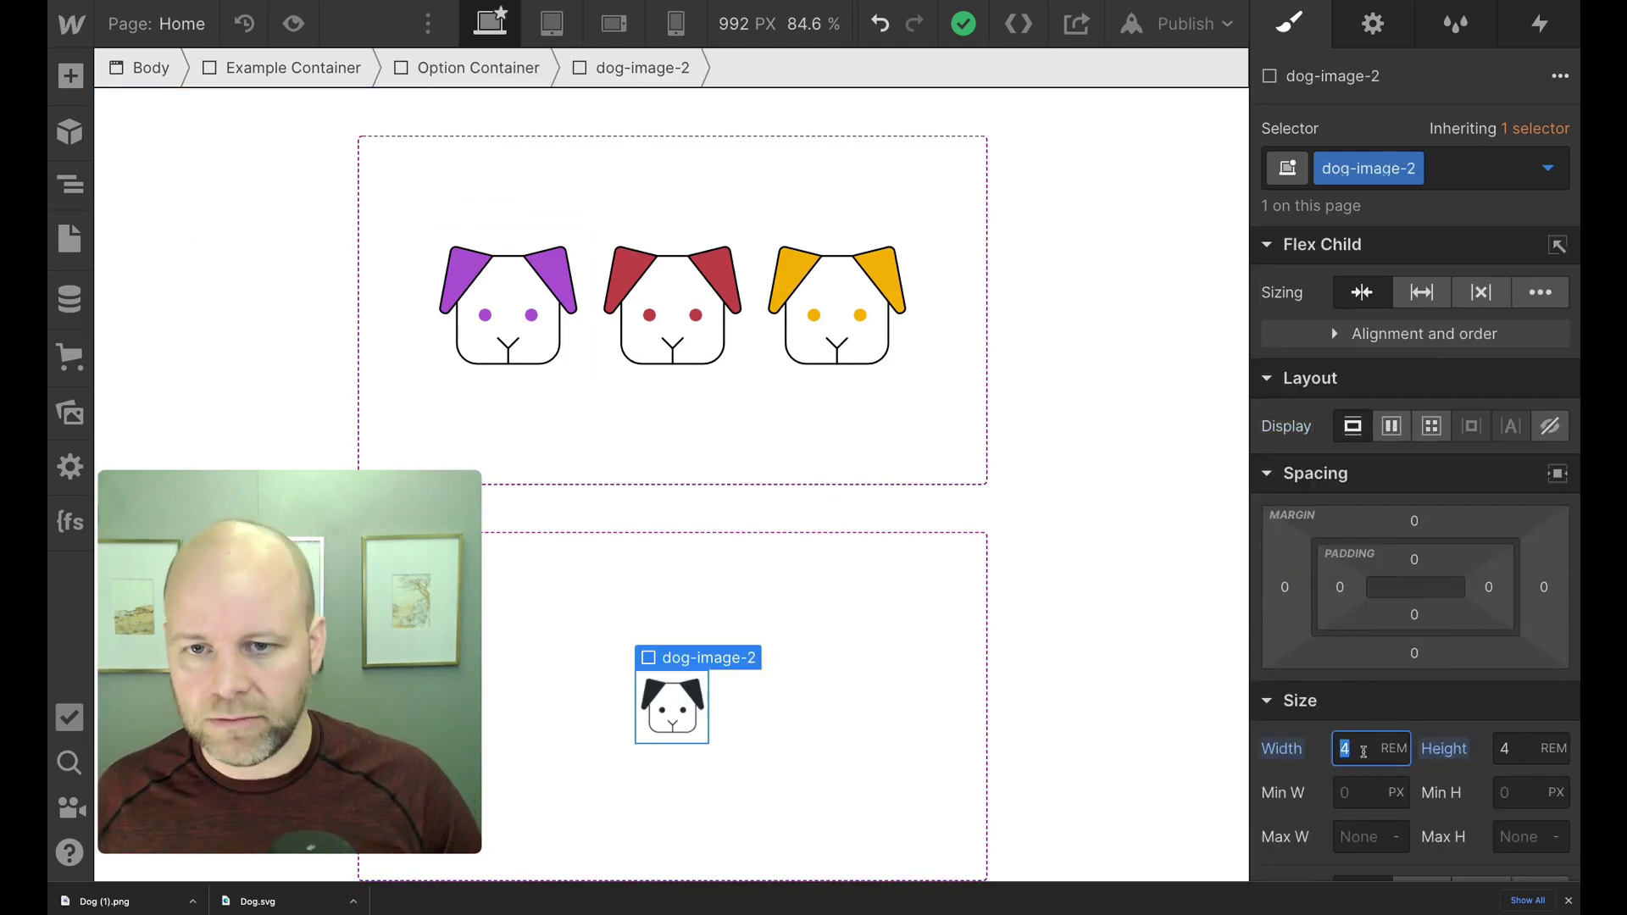
{"action": "type", "text": "8"}
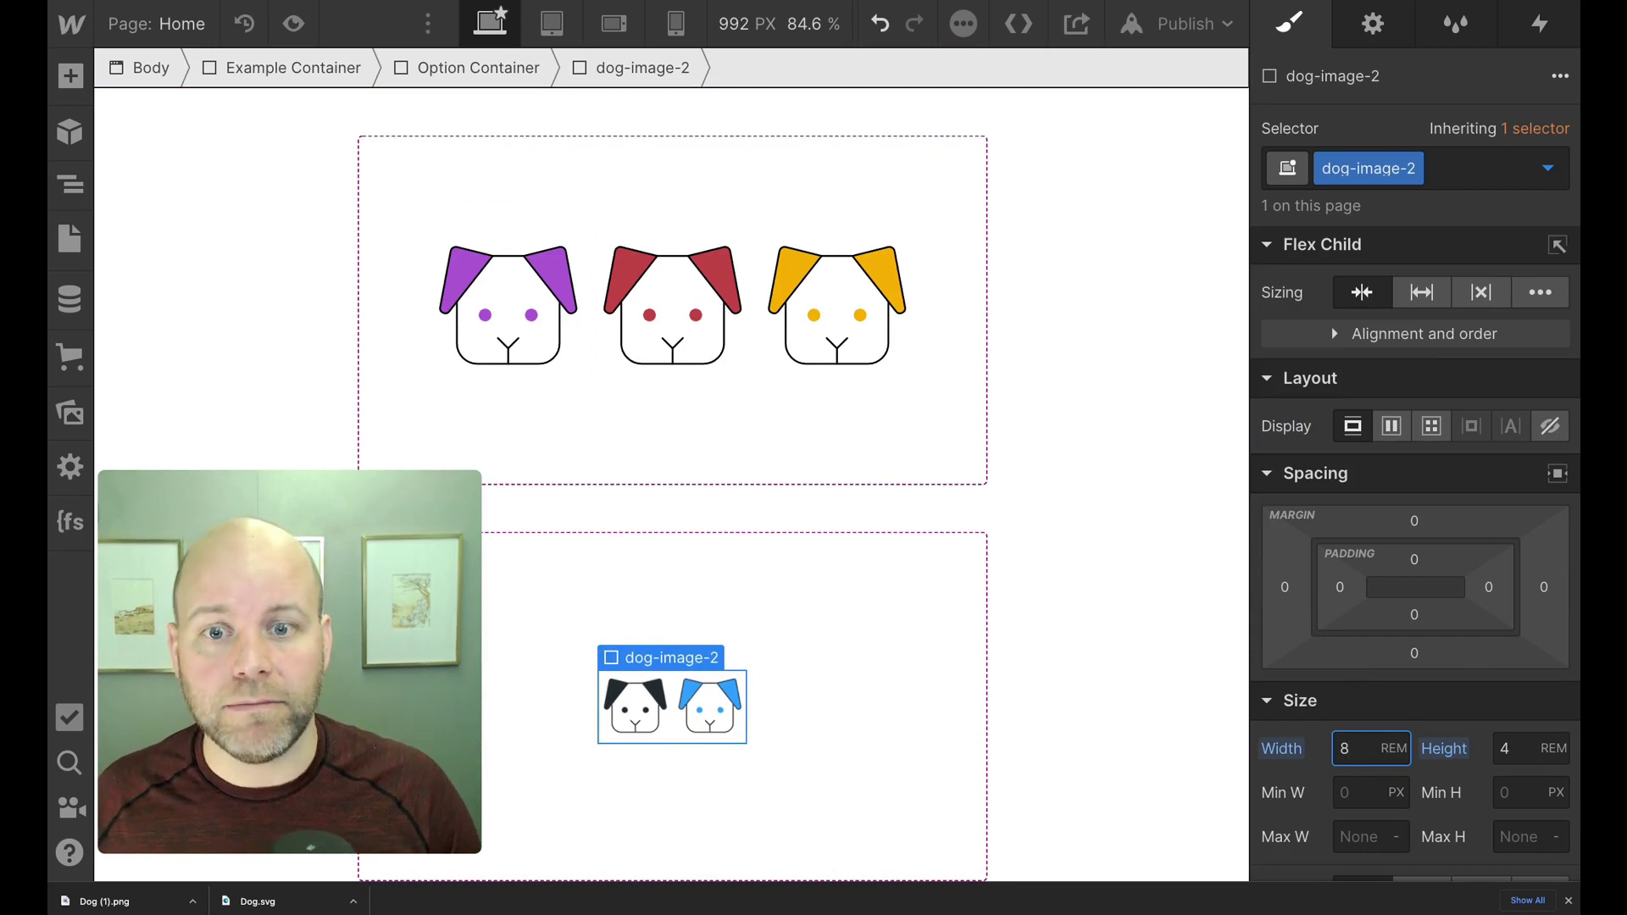
{"action": "key", "text": "BackSpace"}
{"action": "type", "text": "4"}
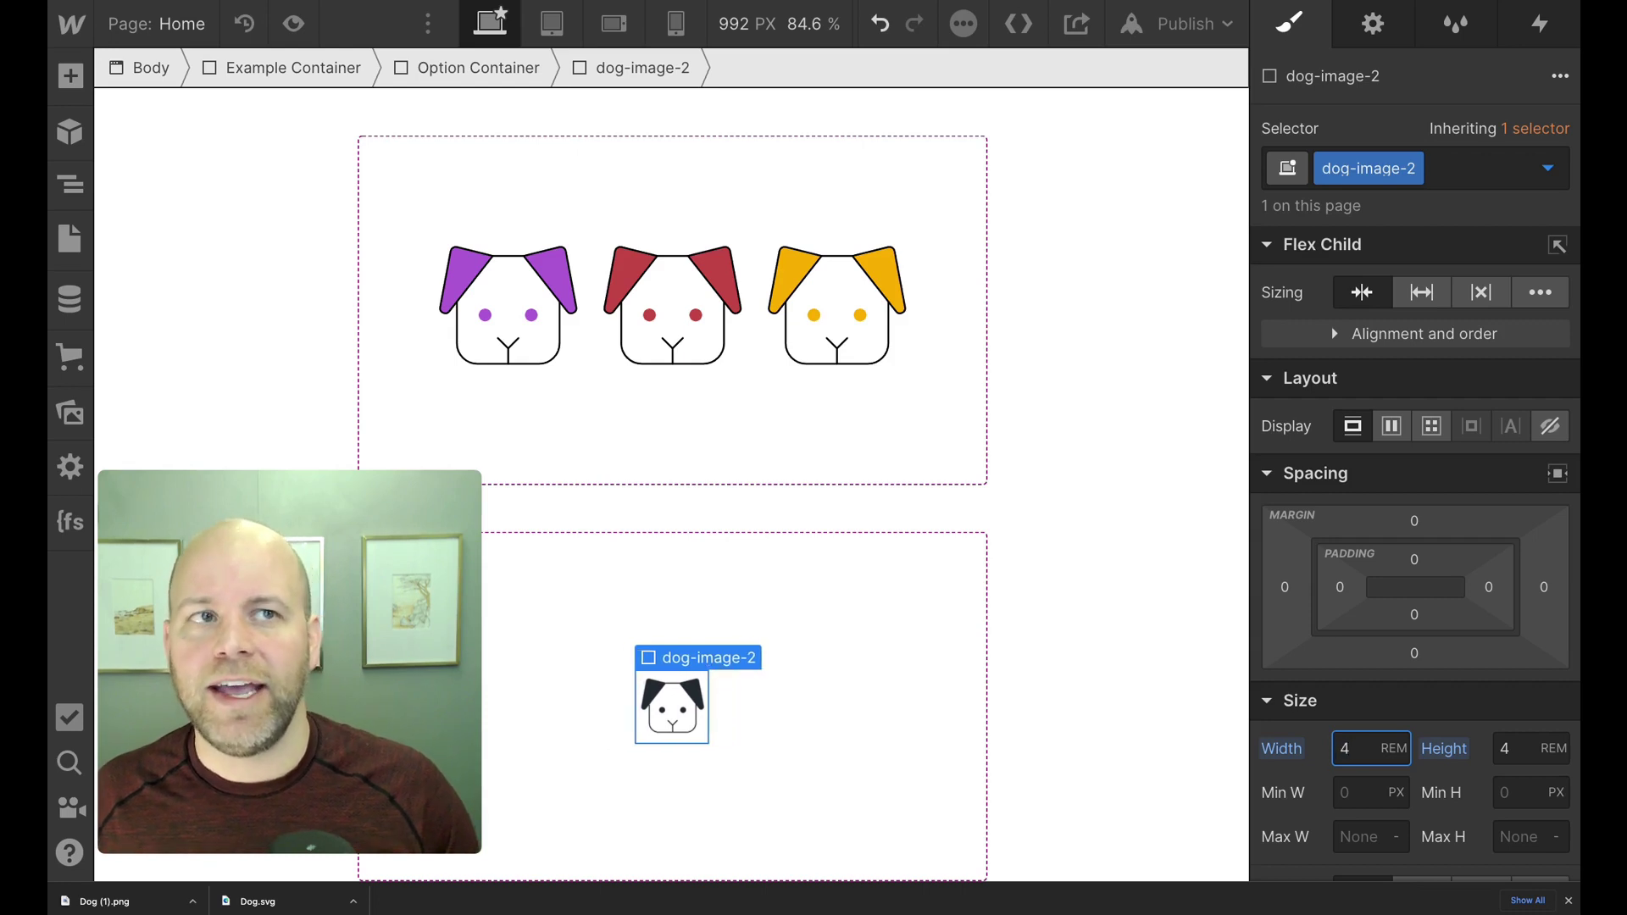
{"action": "key", "text": "Return"}
{"action": "left_click", "coordinate": [963, 716]}
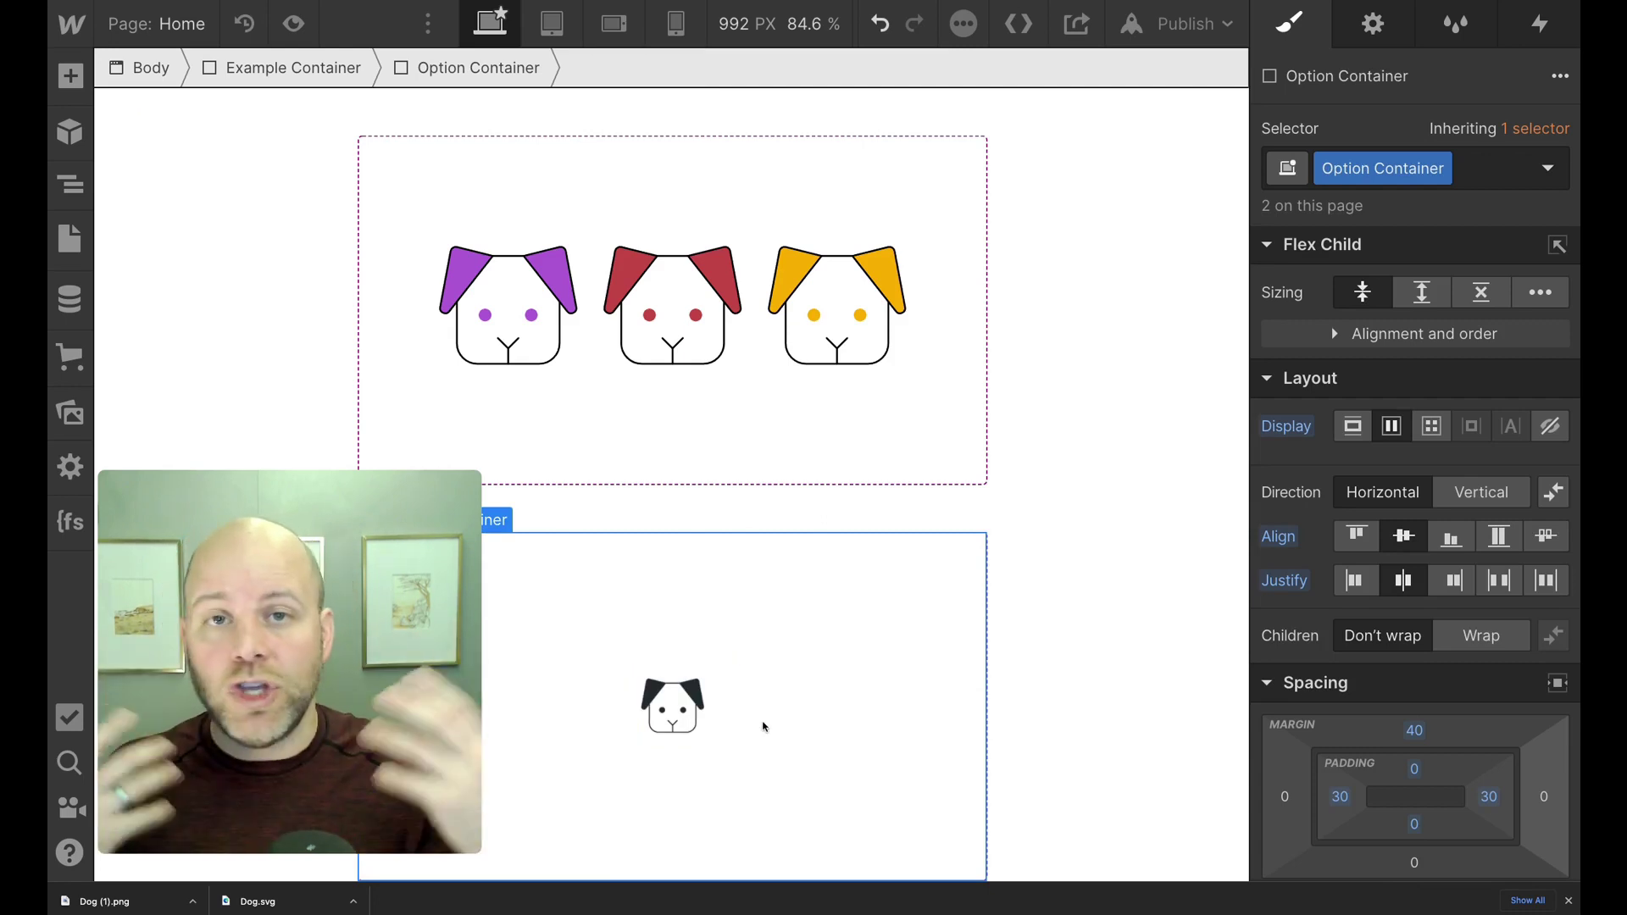
{"action": "left_click", "coordinate": [1547, 168]}
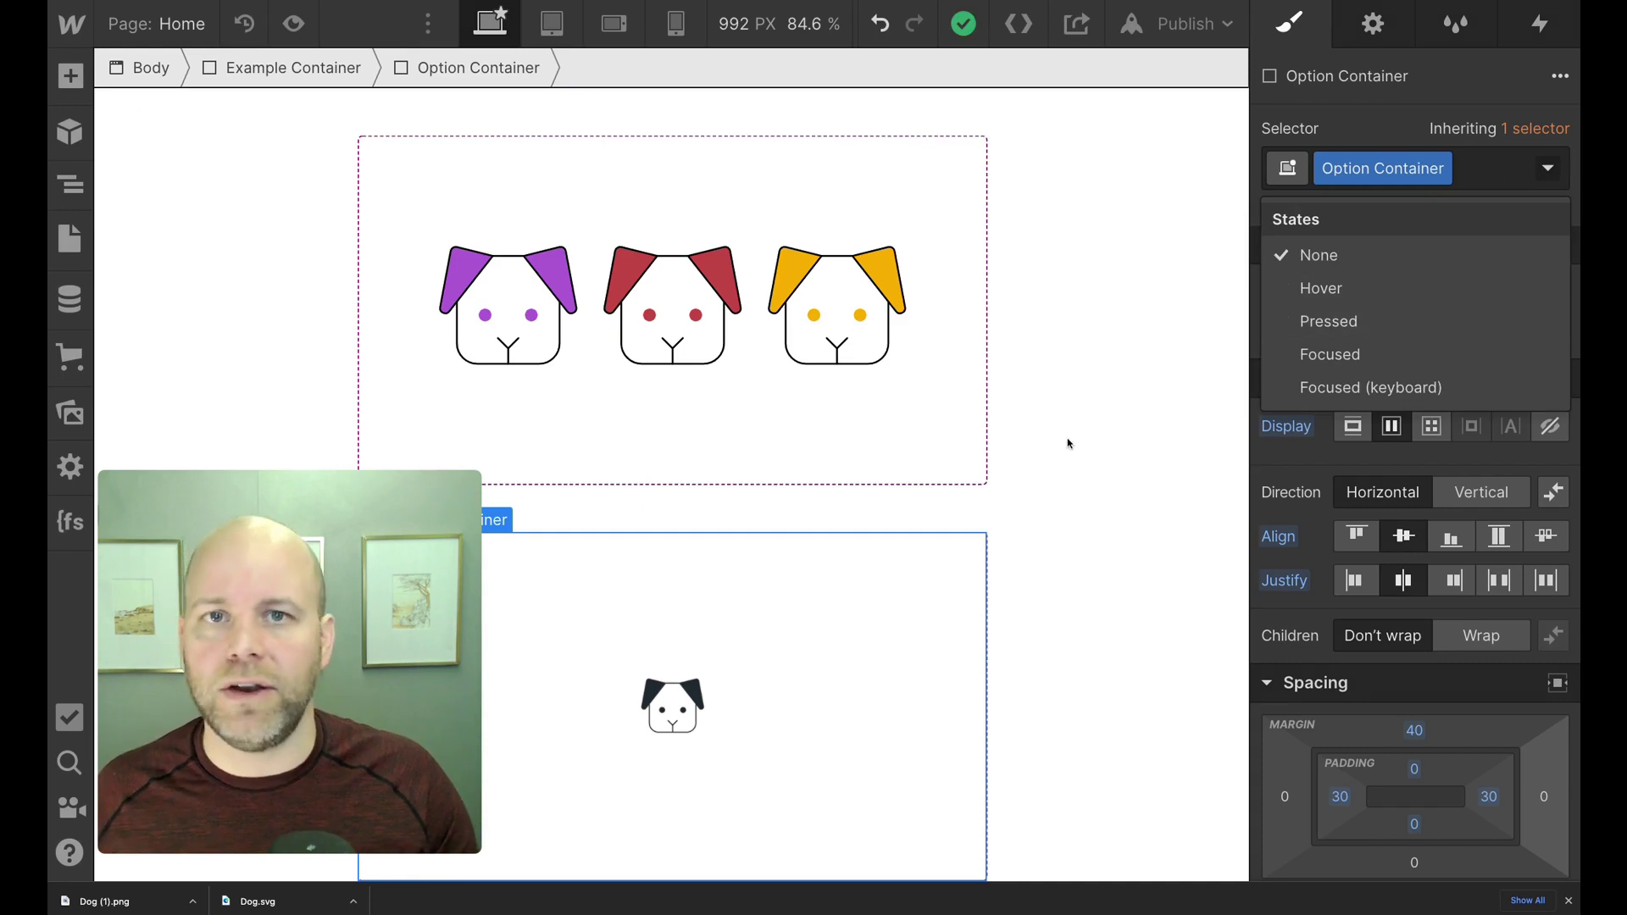
{"action": "left_click", "coordinate": [1078, 483]}
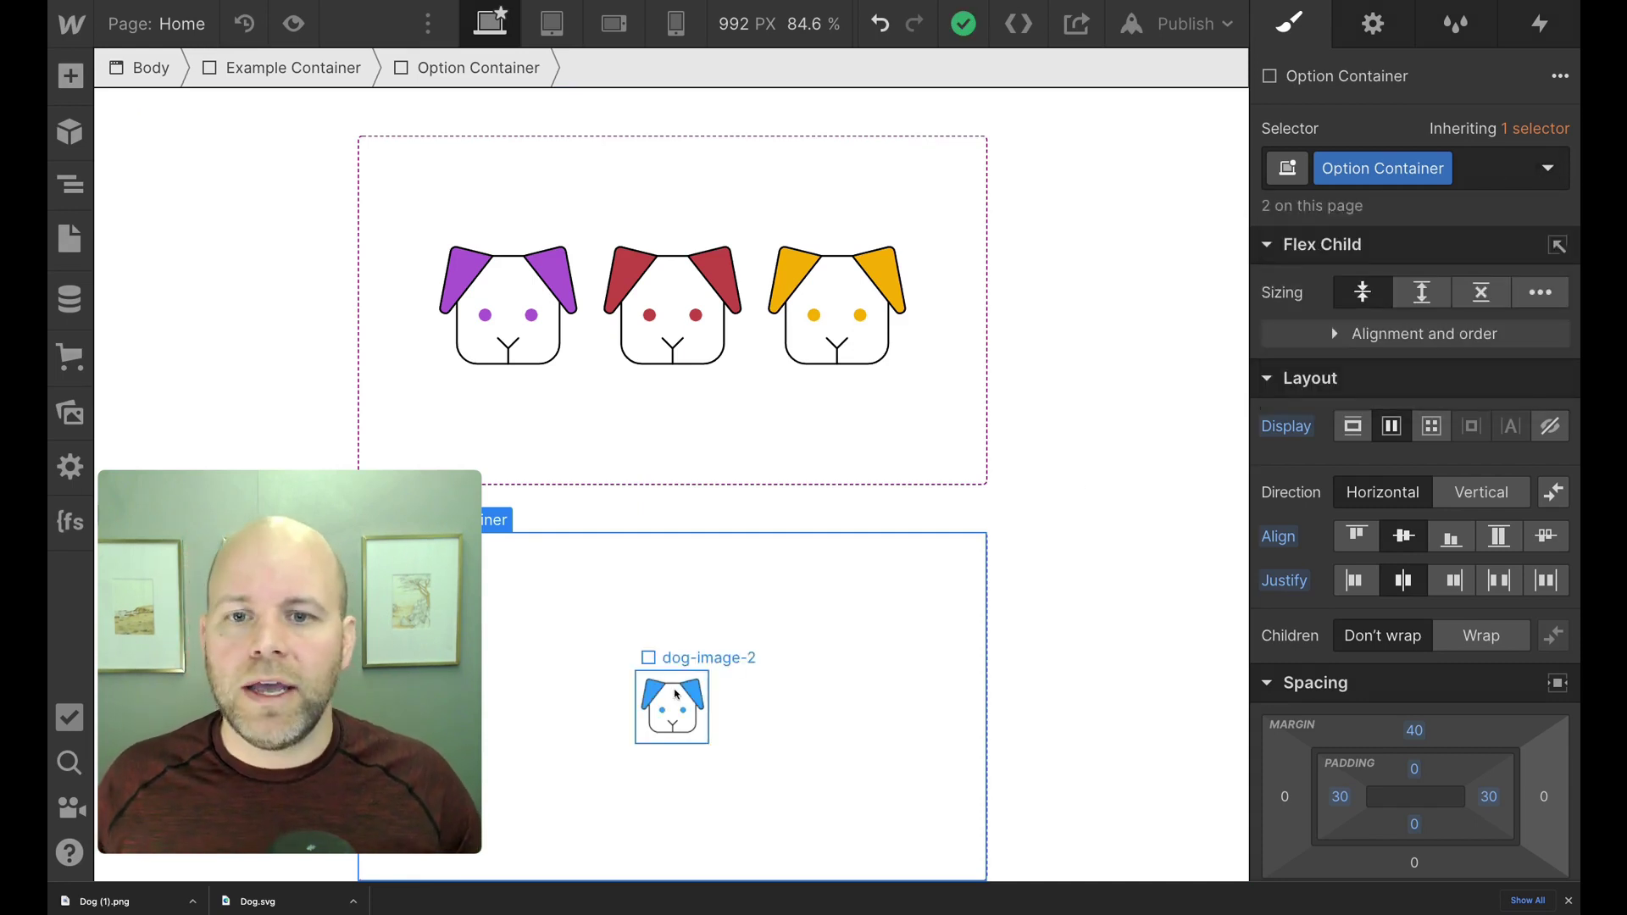